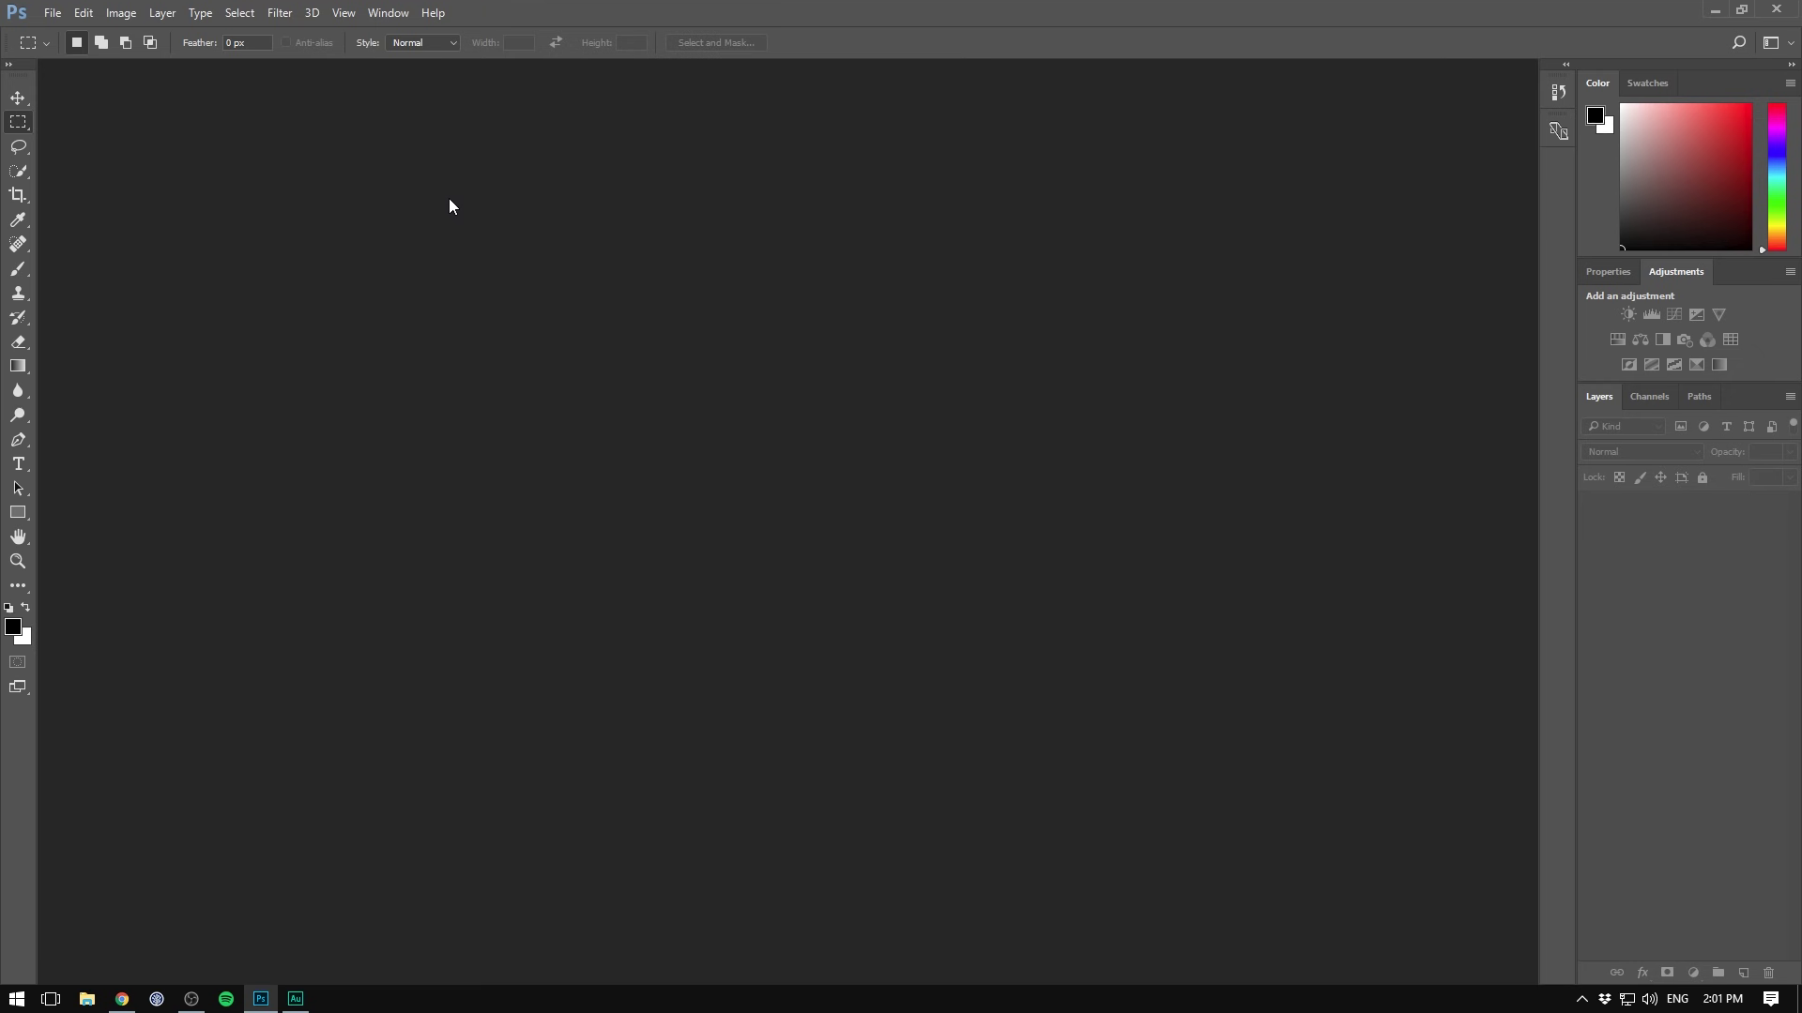
# Start a new document named 'Pixel Art' with its size measured in pixels
pyautogui.click(52, 12)
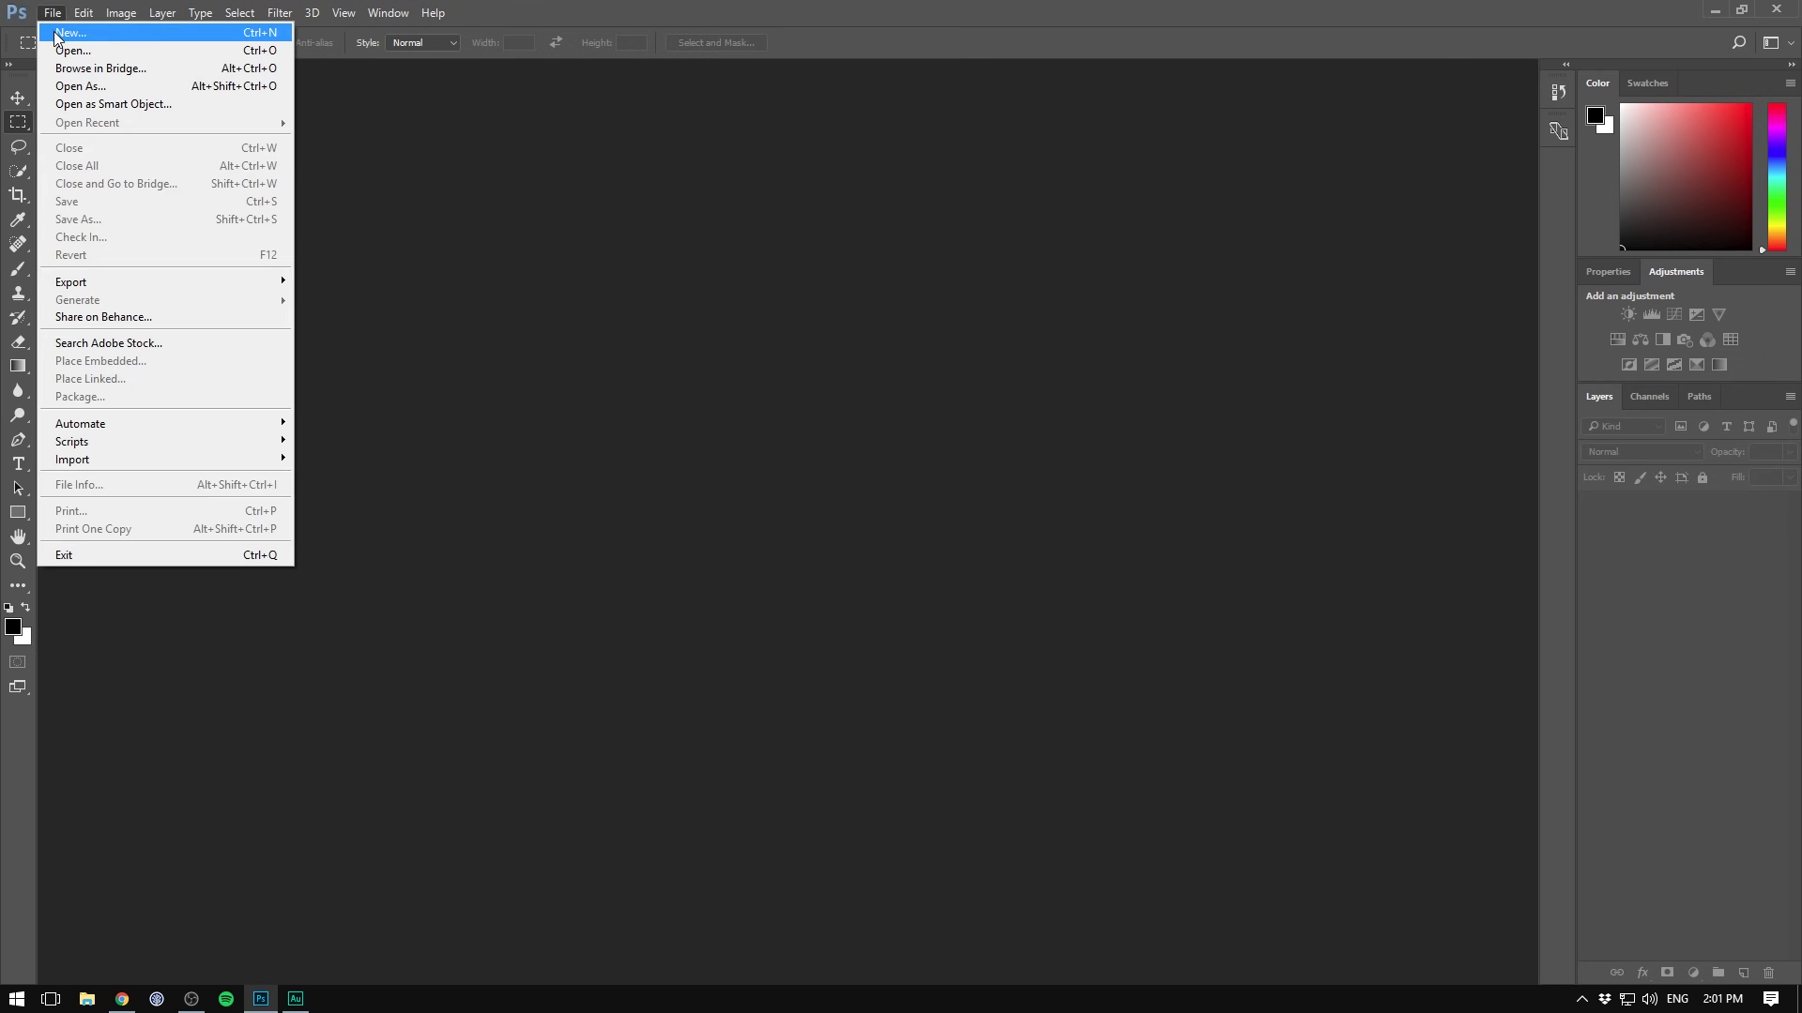
pyautogui.click(66, 35)
pyautogui.click(1244, 334)
pyautogui.write('Pix')
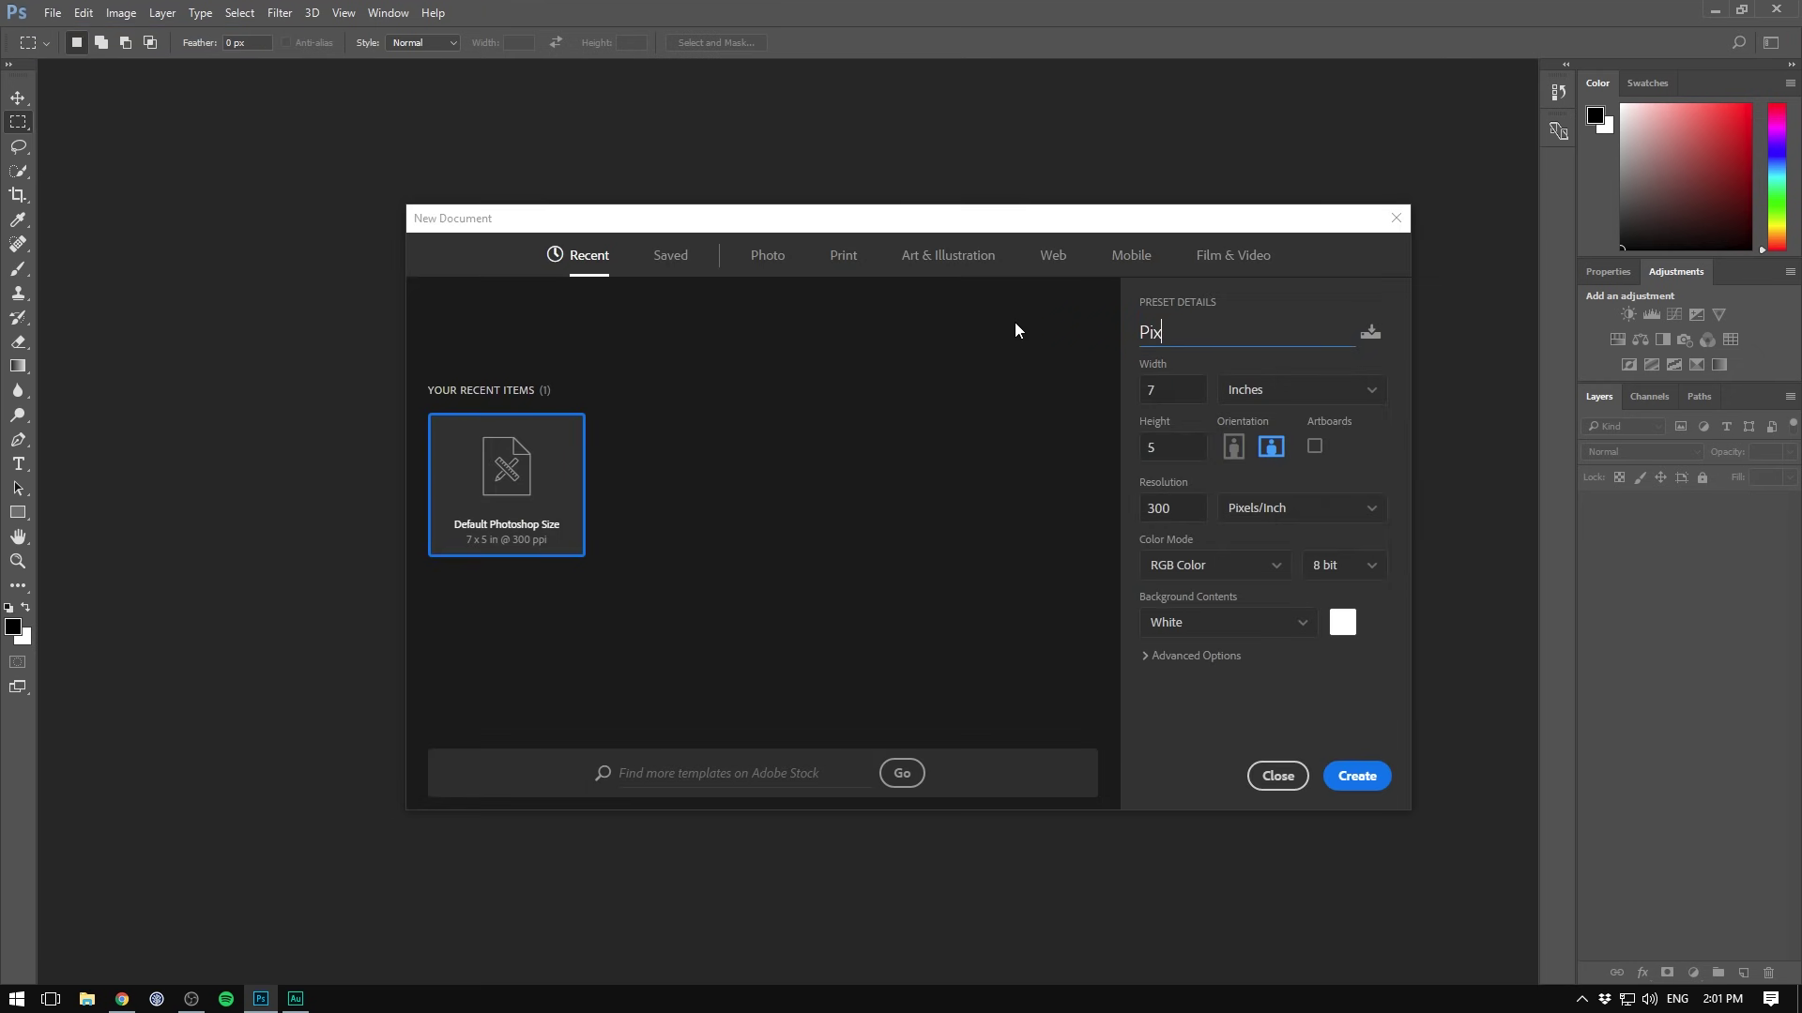
pyautogui.write('el Art')
pyautogui.click(1303, 387)
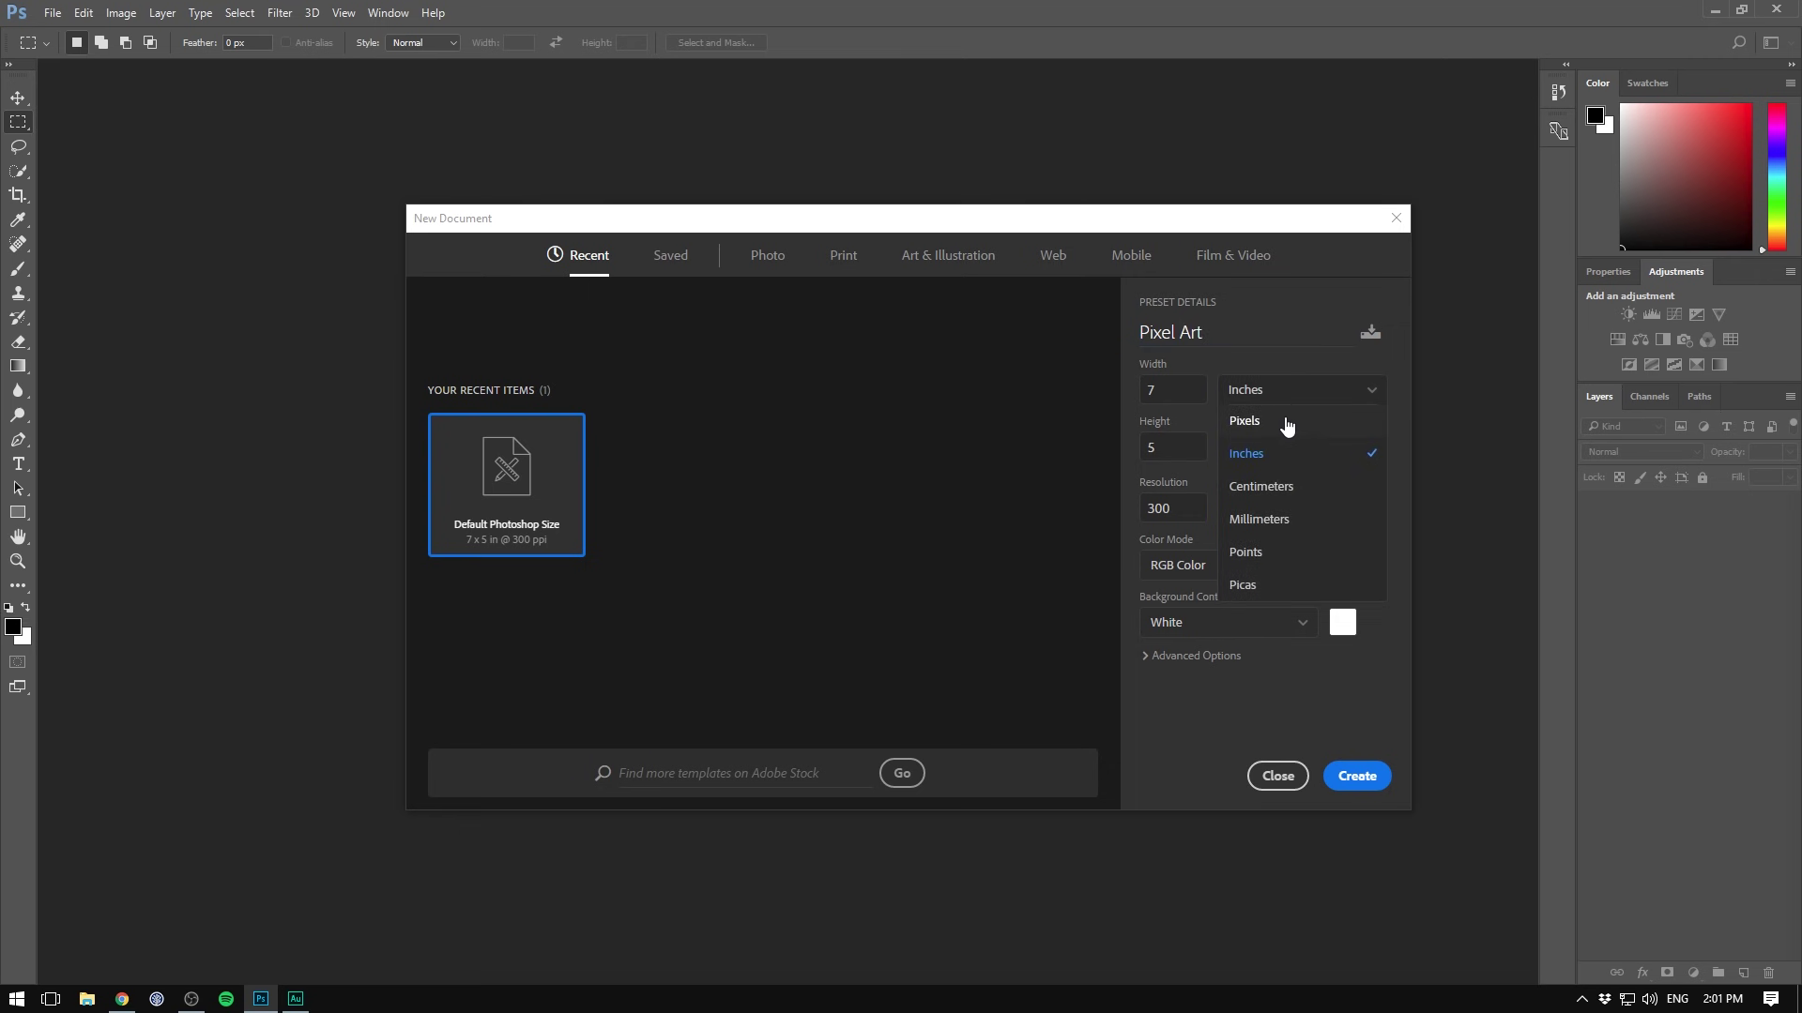
pyautogui.click(1286, 420)
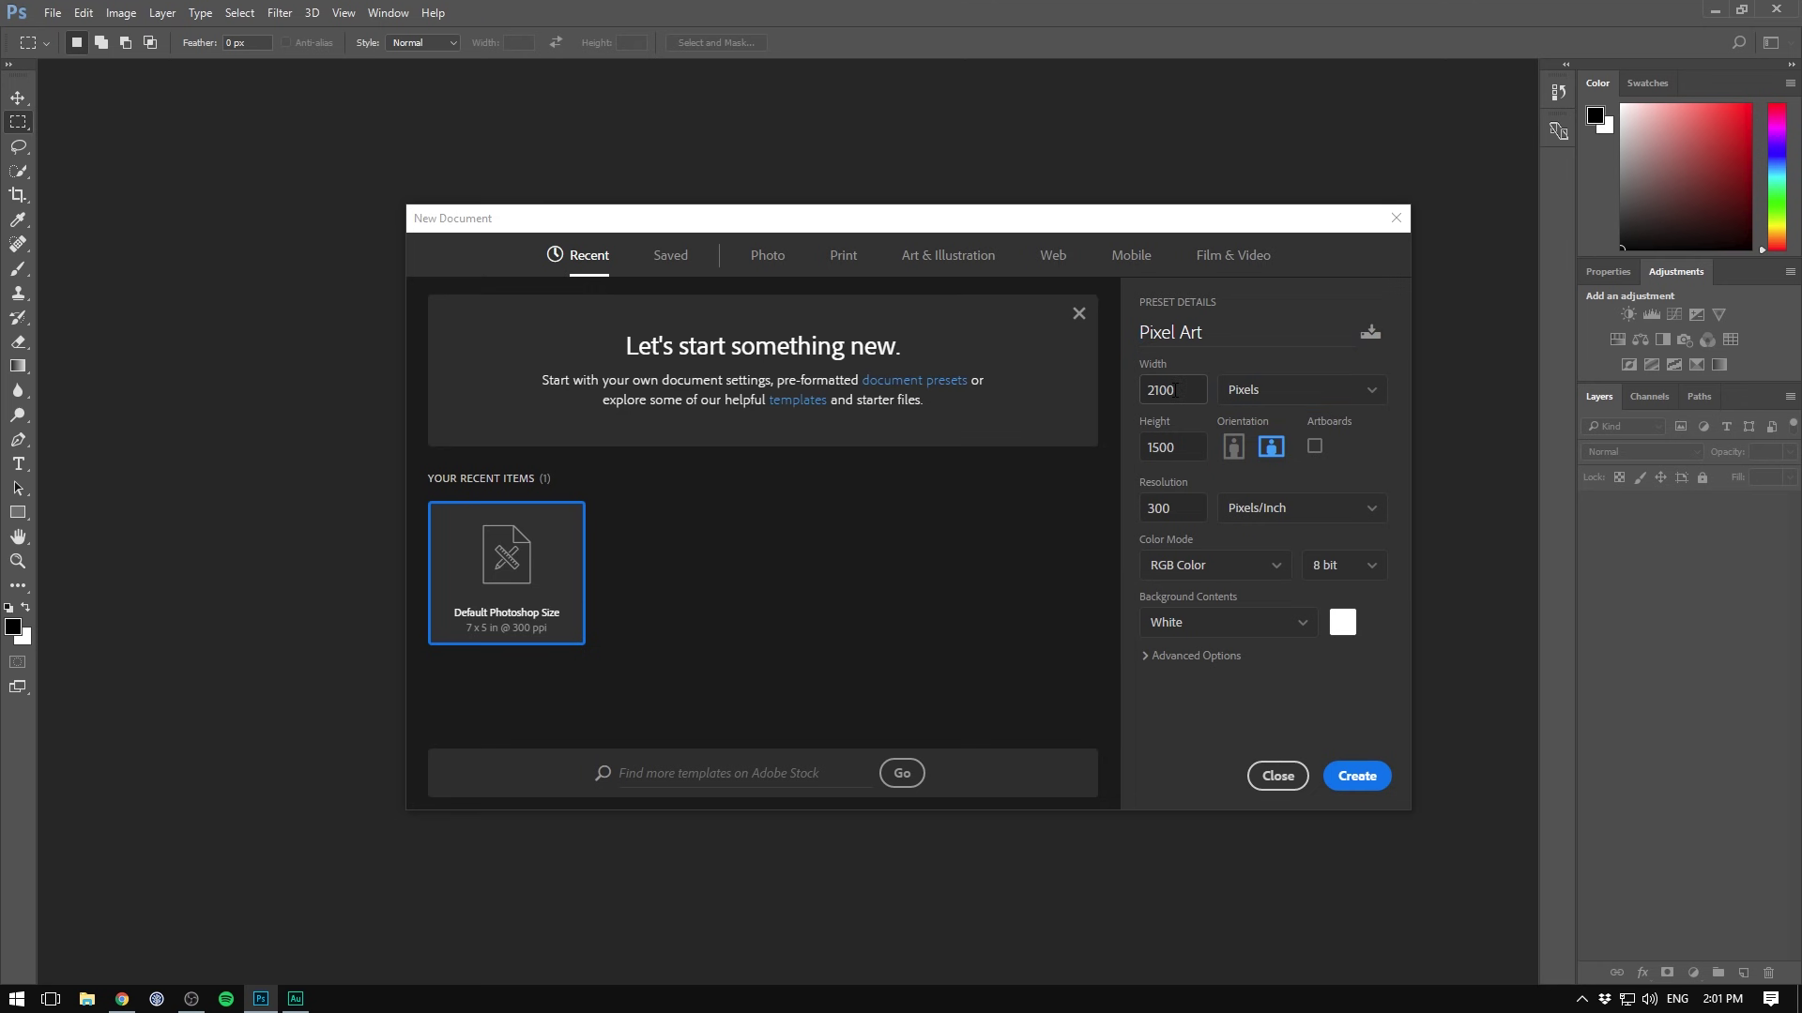
# Set width and height to 40 px and resolution to 72, then create the document
pyautogui.doubleClick(1176, 390)
pyautogui.write('40')
pyautogui.press('Tab')
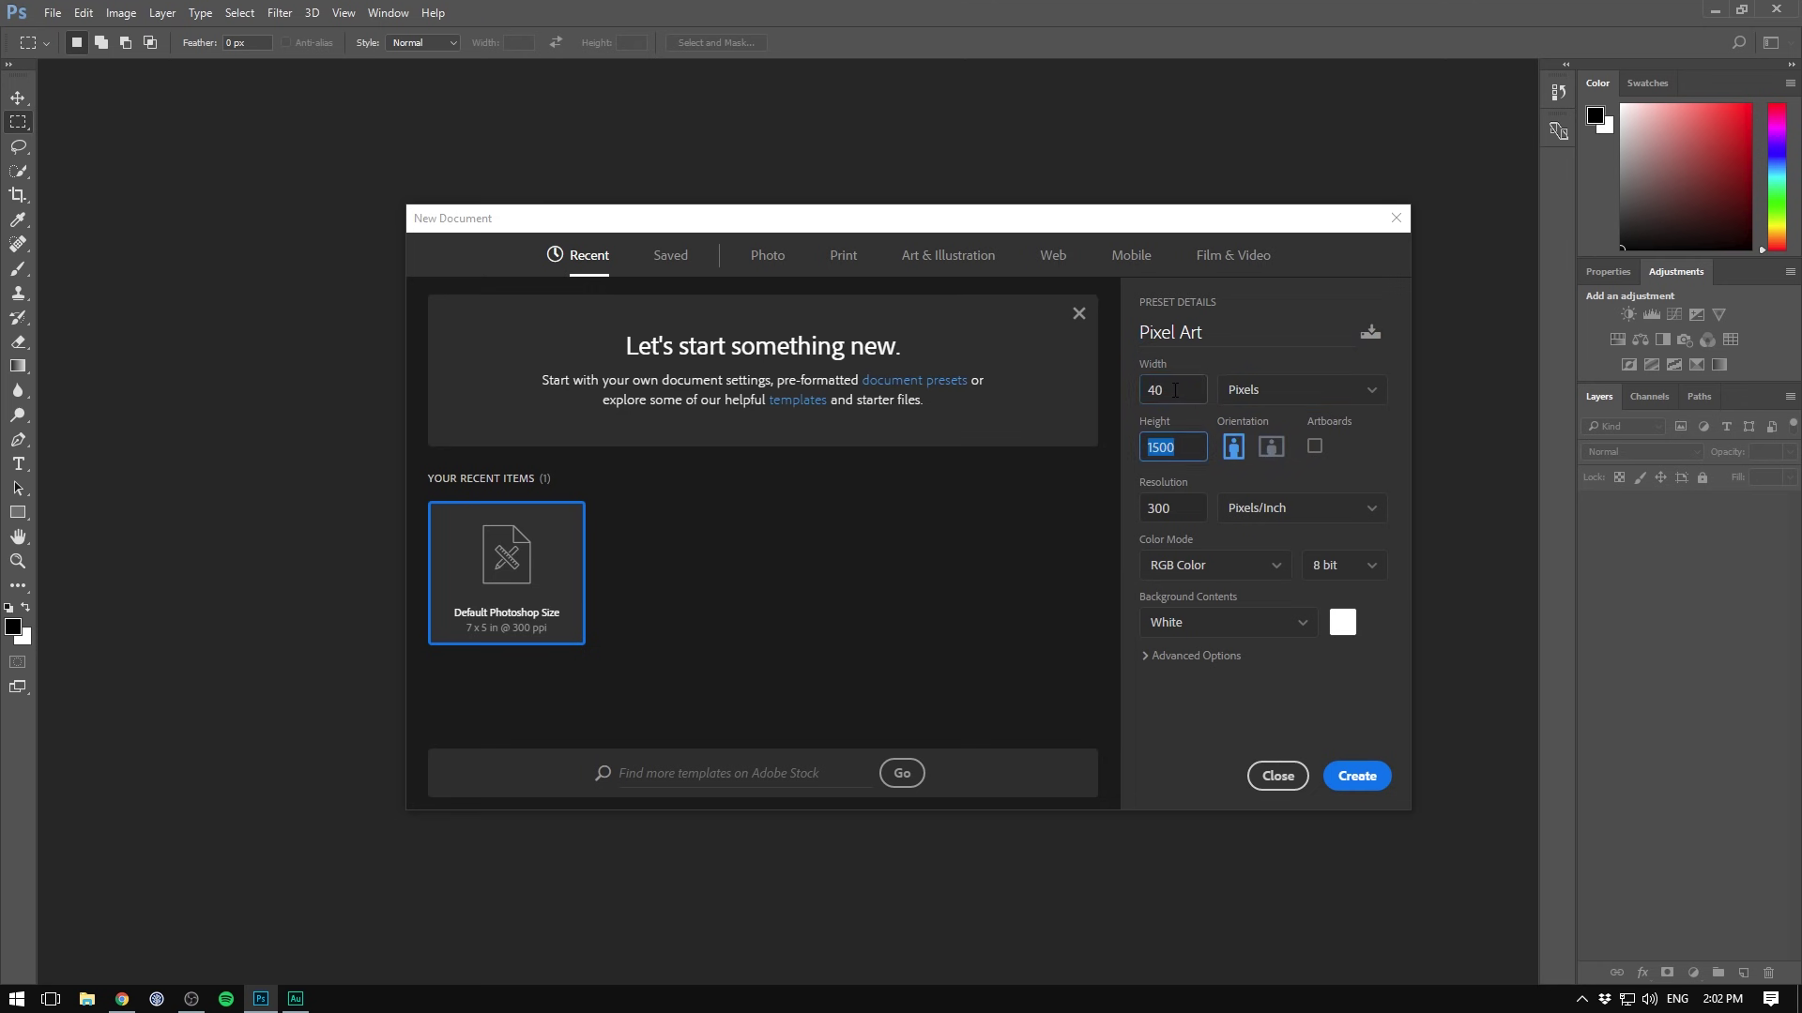
pyautogui.write('40')
pyautogui.press('Tab')
pyautogui.doubleClick(1173, 507)
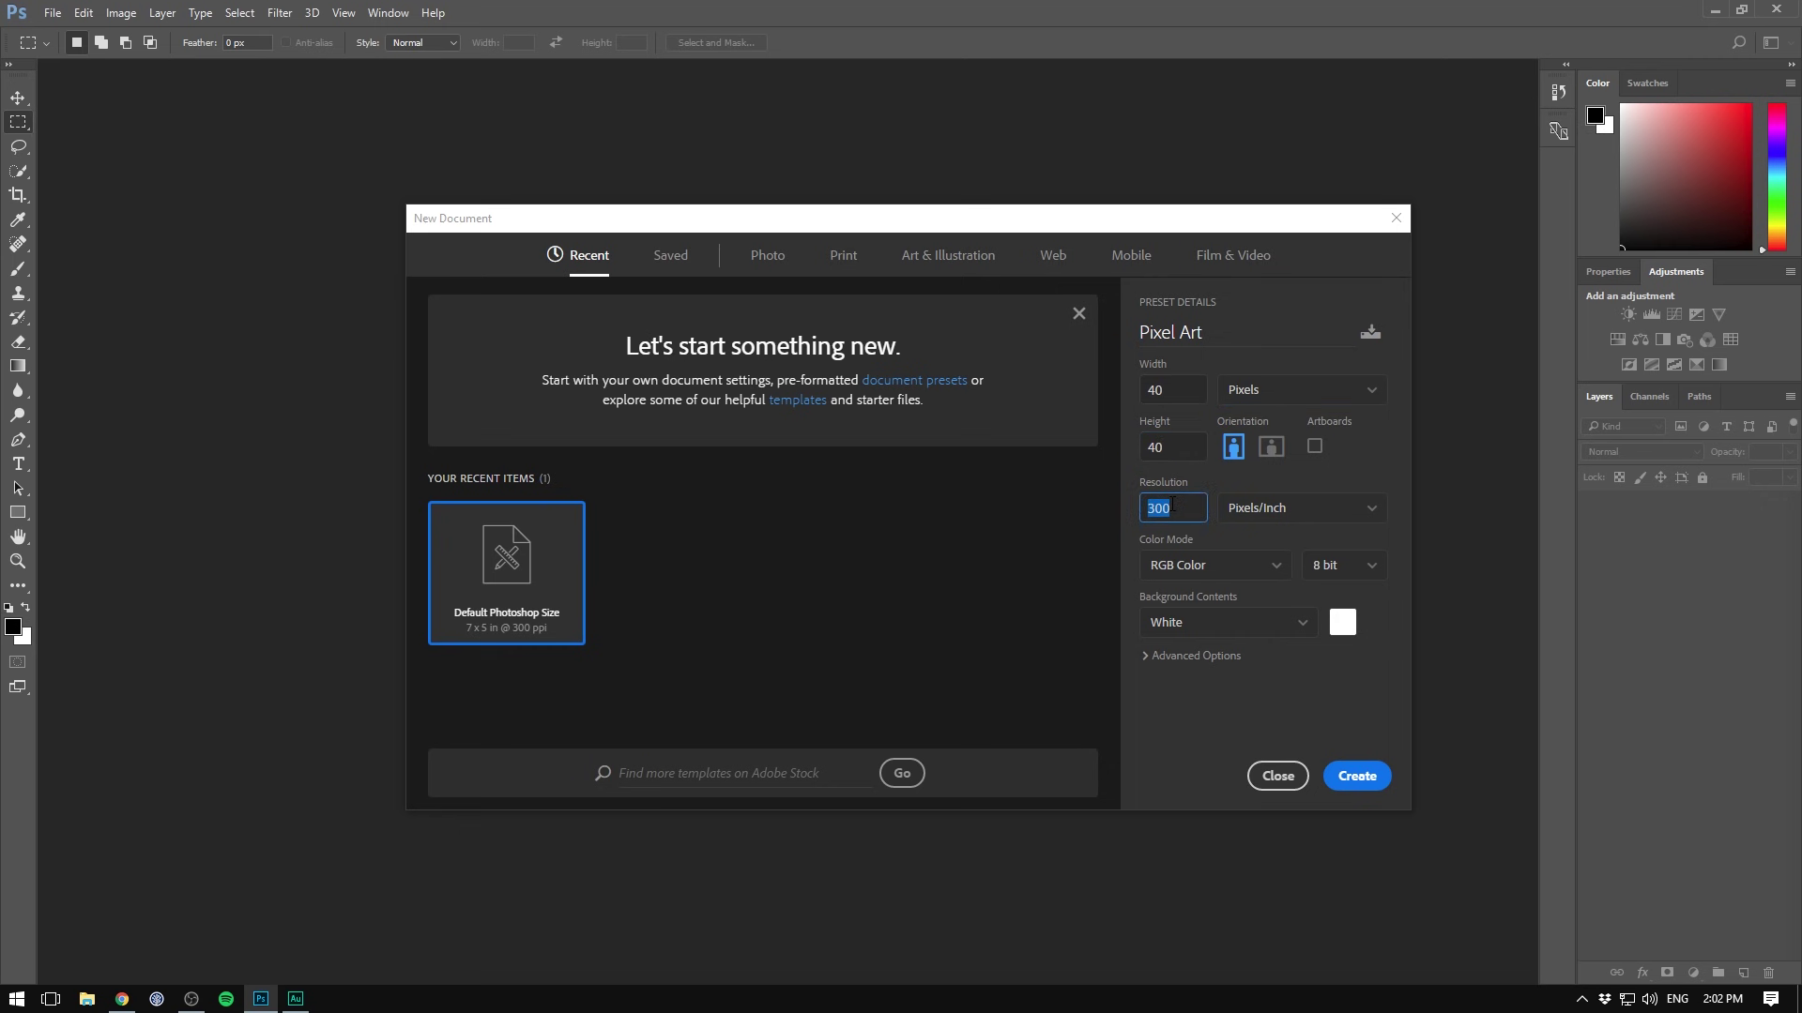
pyautogui.write('72')
pyautogui.press('Tab')
pyautogui.click(1347, 786)
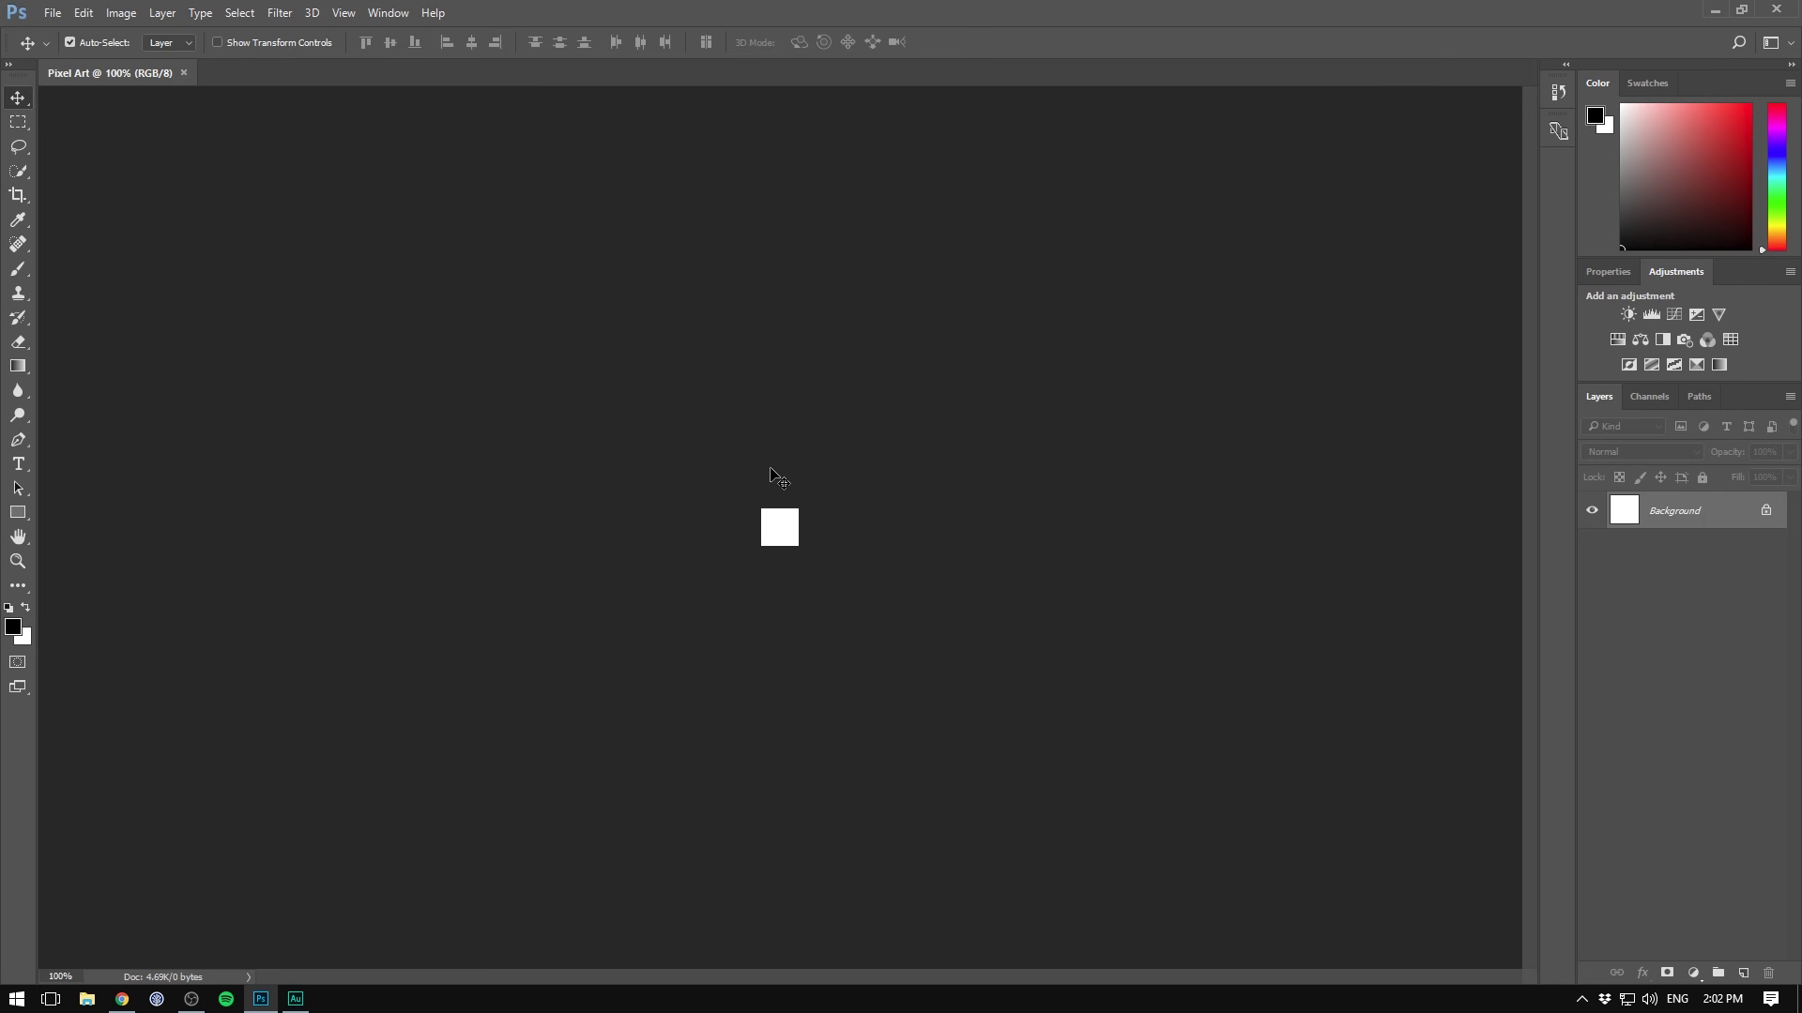
# Zoom the 40×40 canvas to fill the window and turn on View > Show > Grid
pyautogui.hotkey('ctrl', '0')
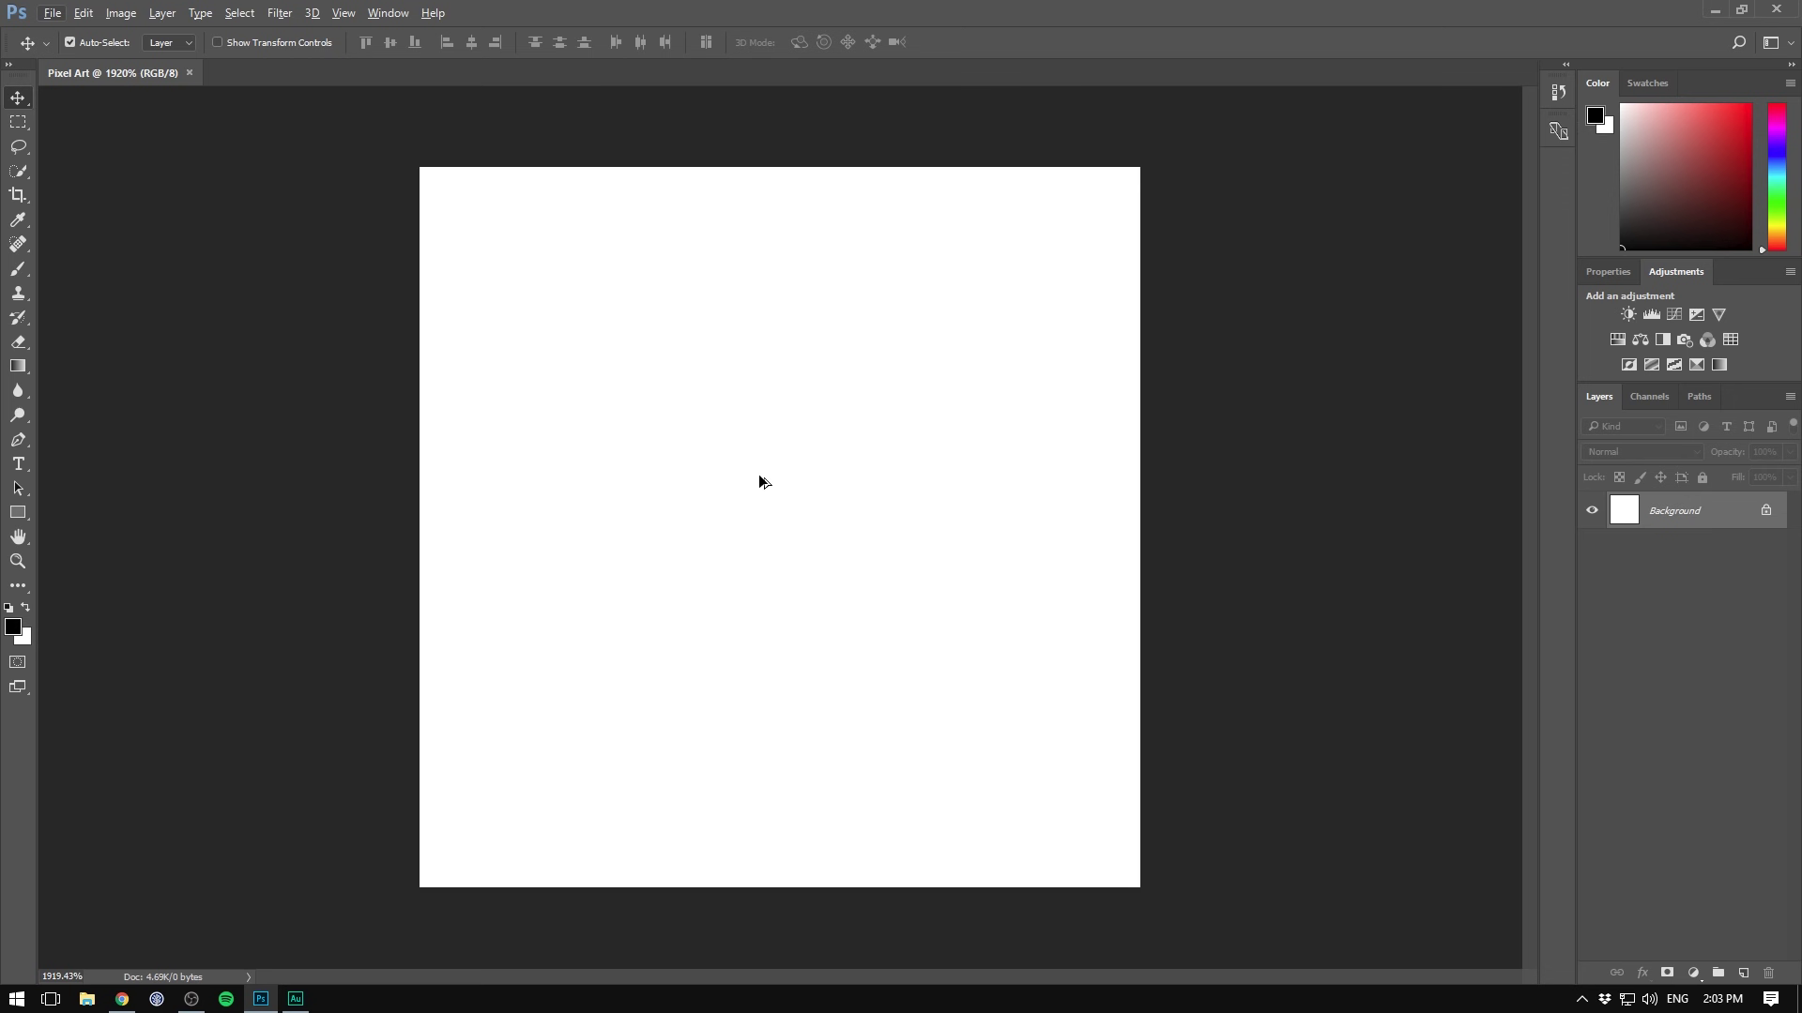
pyautogui.click(345, 14)
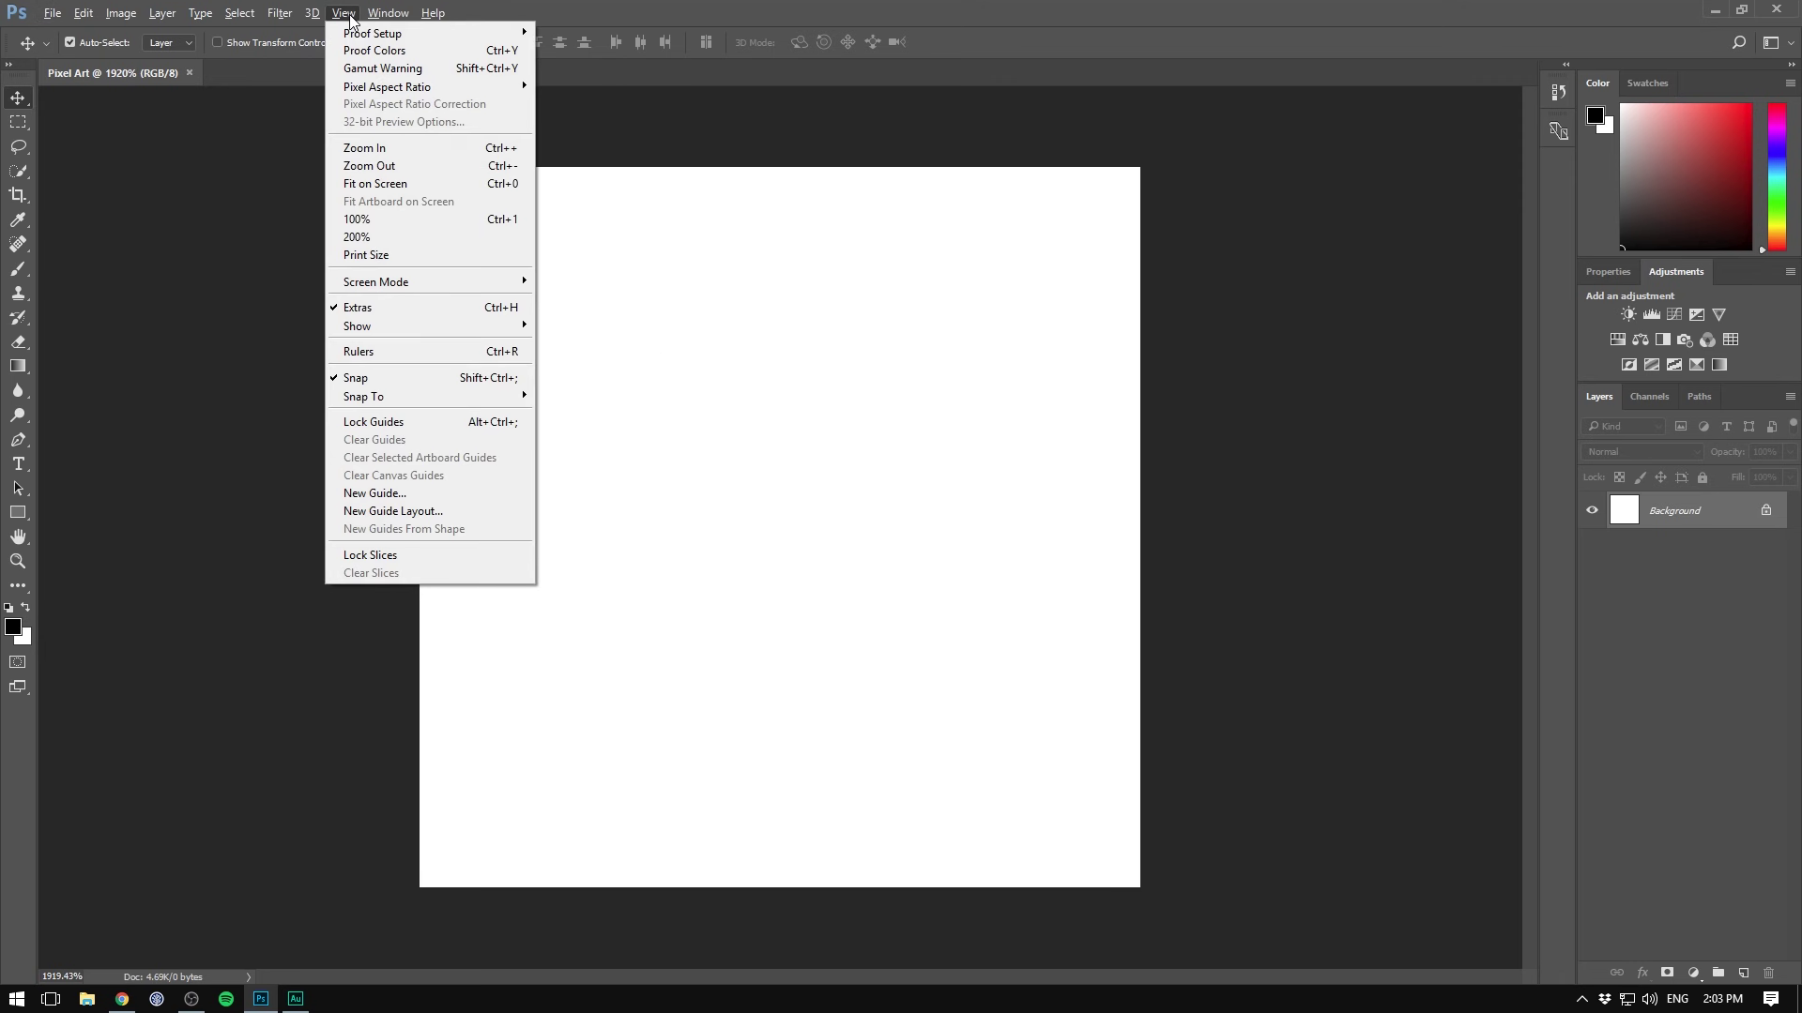
pyautogui.moveTo(423, 332)
pyautogui.click(611, 381)
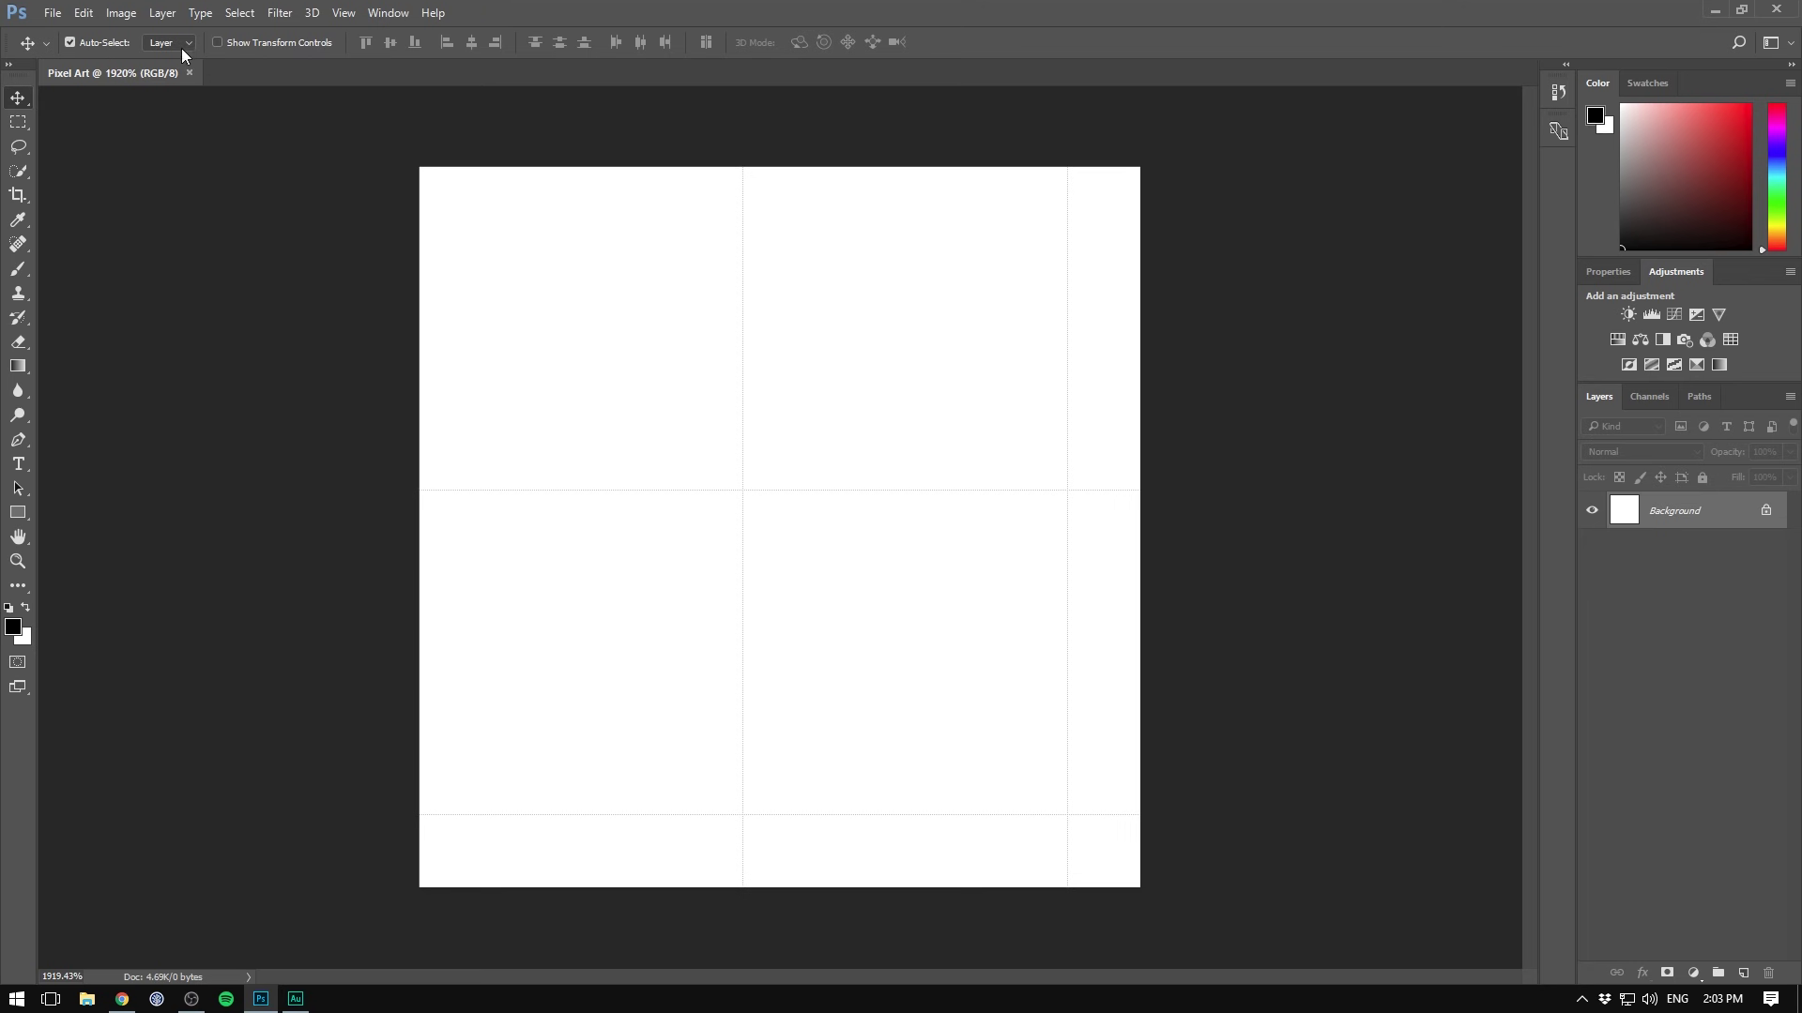
# Open the Guides, Grid & Slices preferences and measure gridline spacing in pixels
pyautogui.click(82, 13)
pyautogui.moveTo(227, 741)
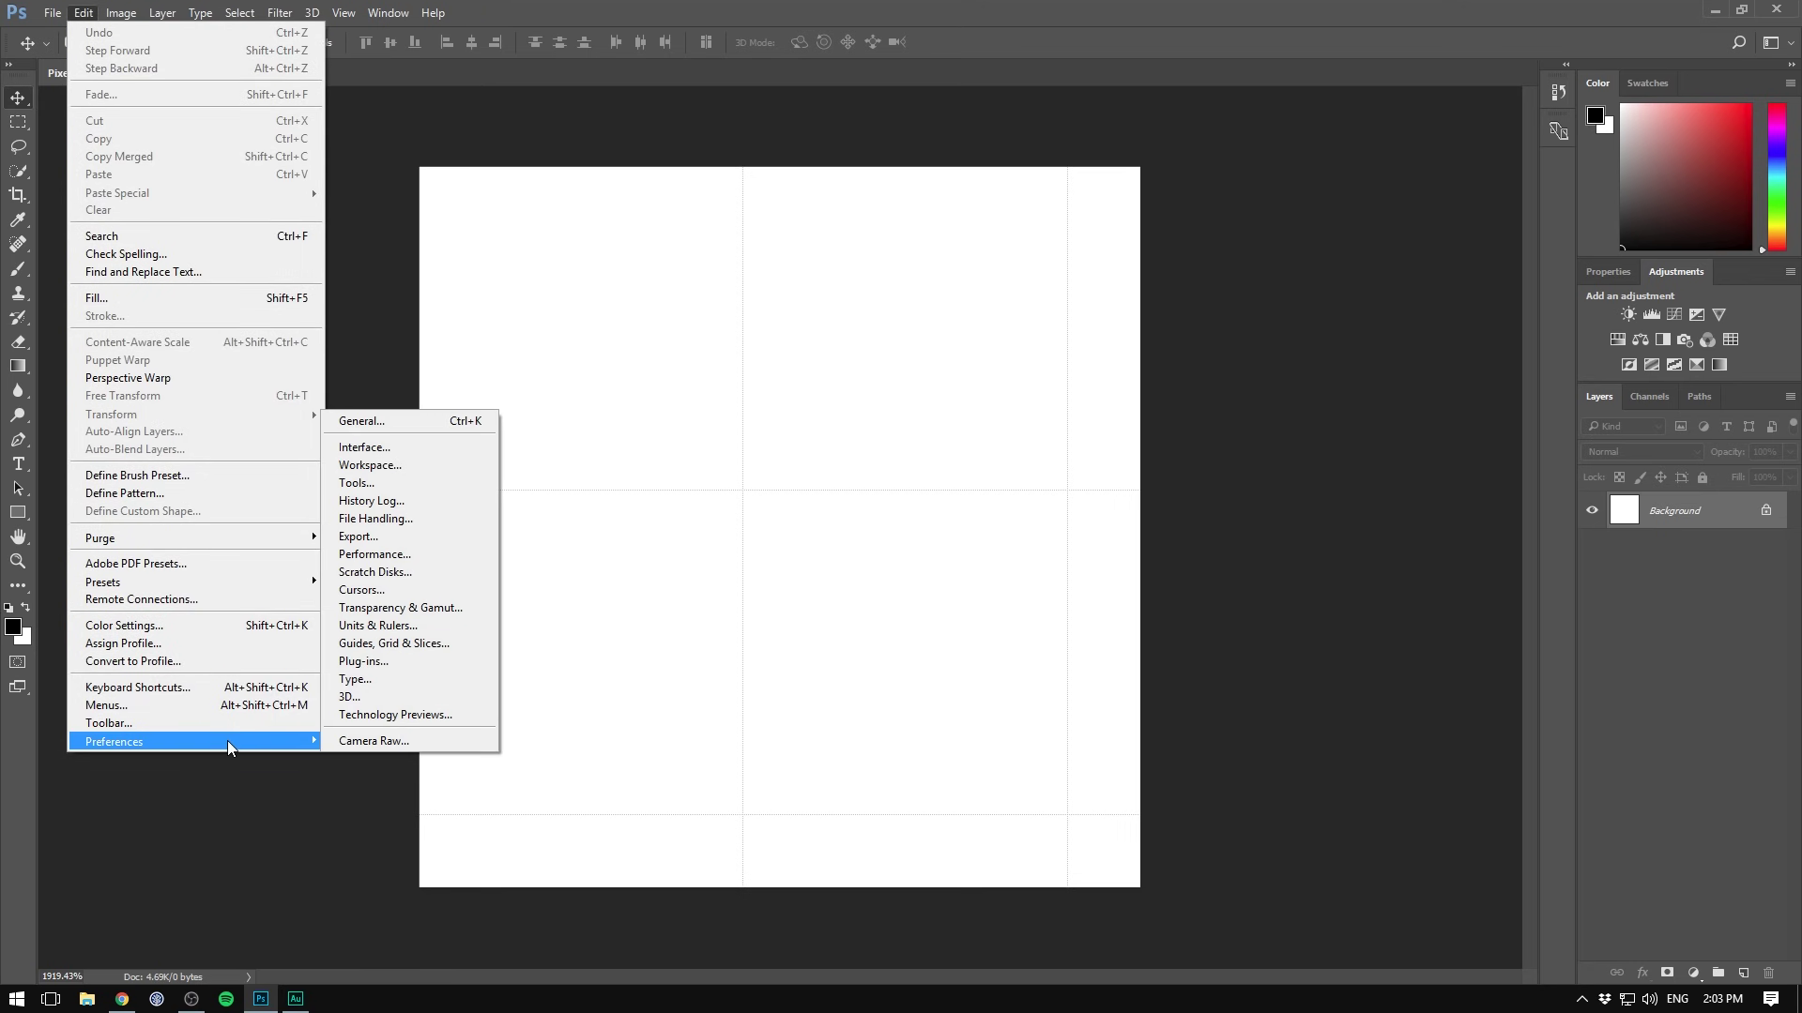
pyautogui.click(463, 642)
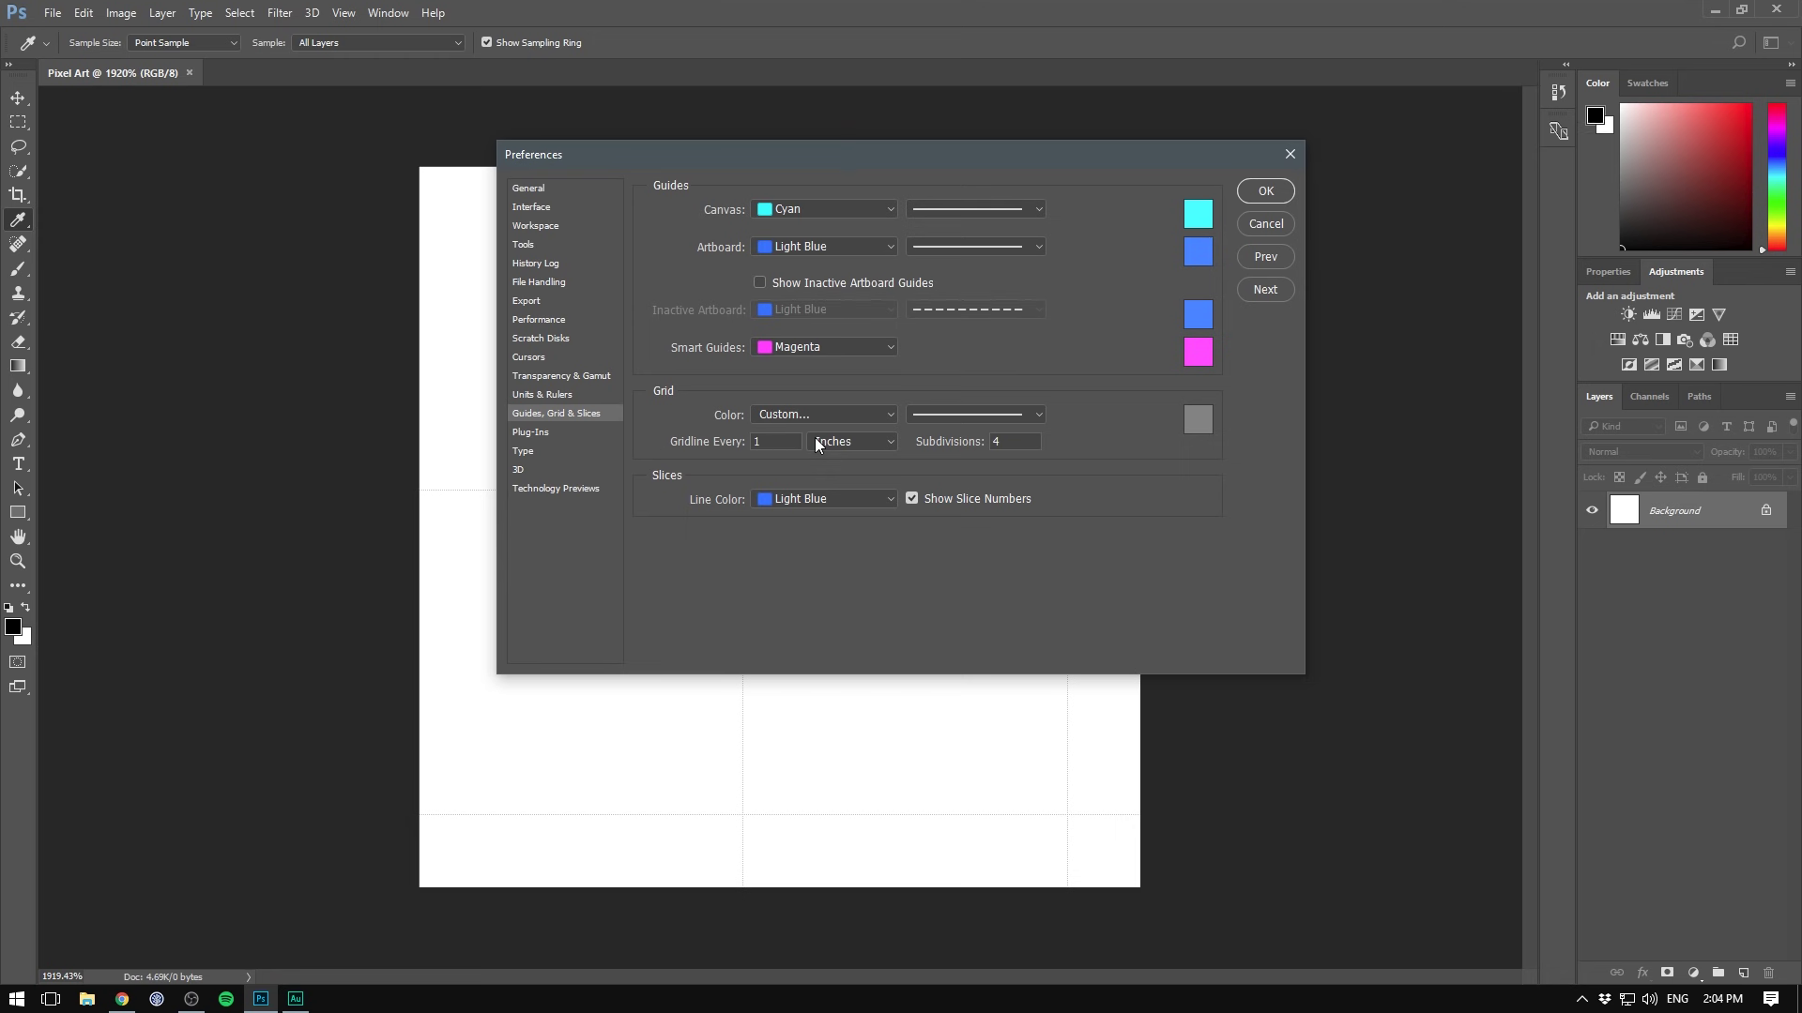
pyautogui.click(887, 443)
pyautogui.click(870, 456)
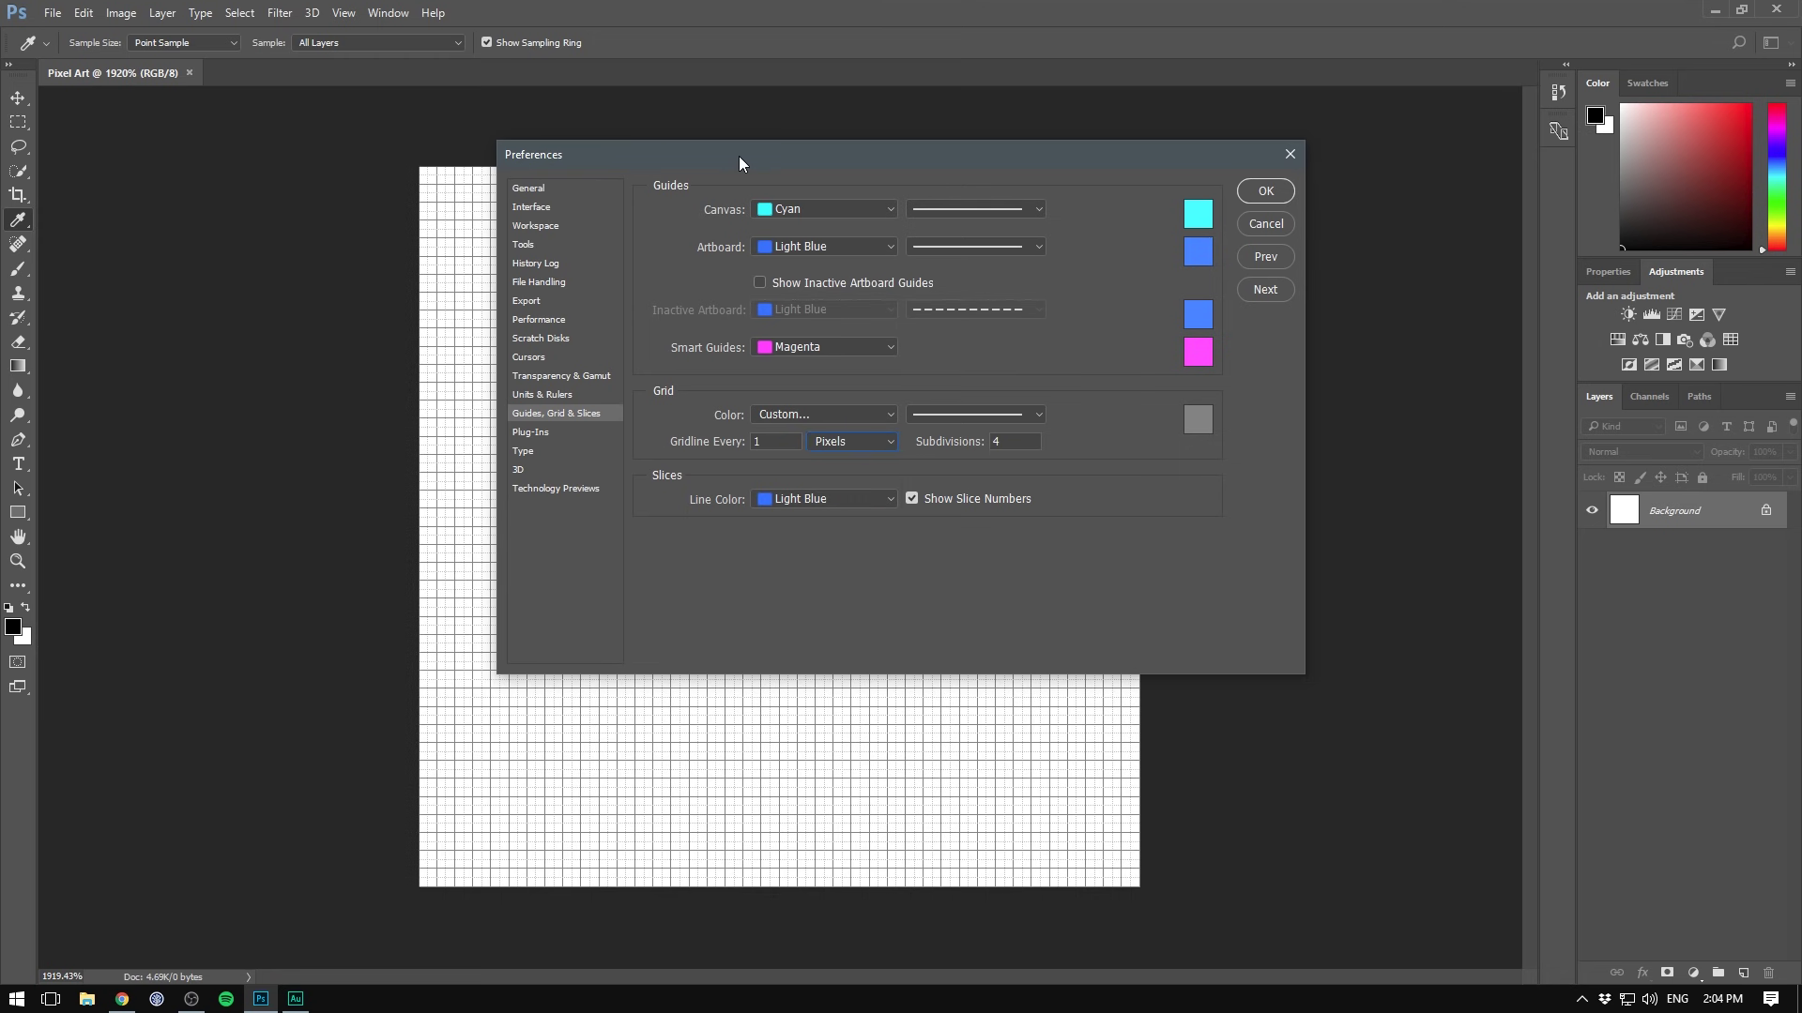
pyautogui.moveTo(739, 156); pyautogui.dragTo(930, 126)
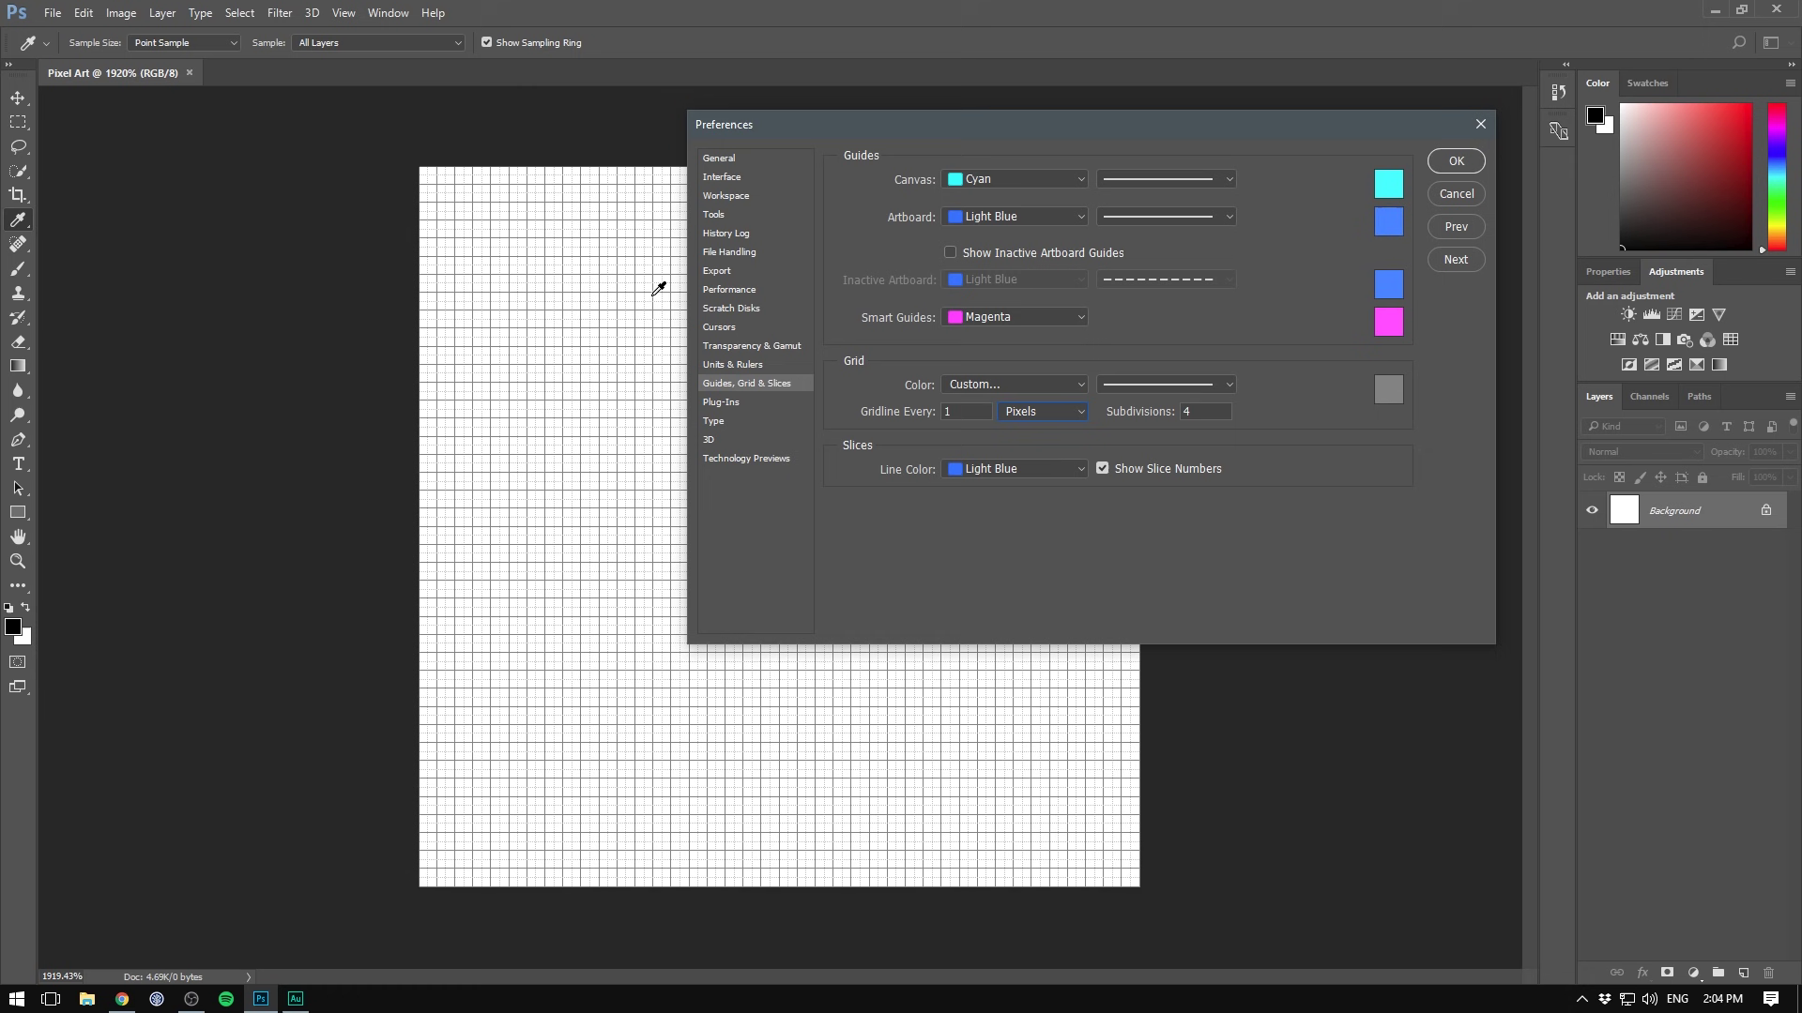
# Set grid subdivisions to 1 and make gridlines light gray and solid
pyautogui.doubleClick(1215, 415)
pyautogui.write('1')
pyautogui.click(1039, 385)
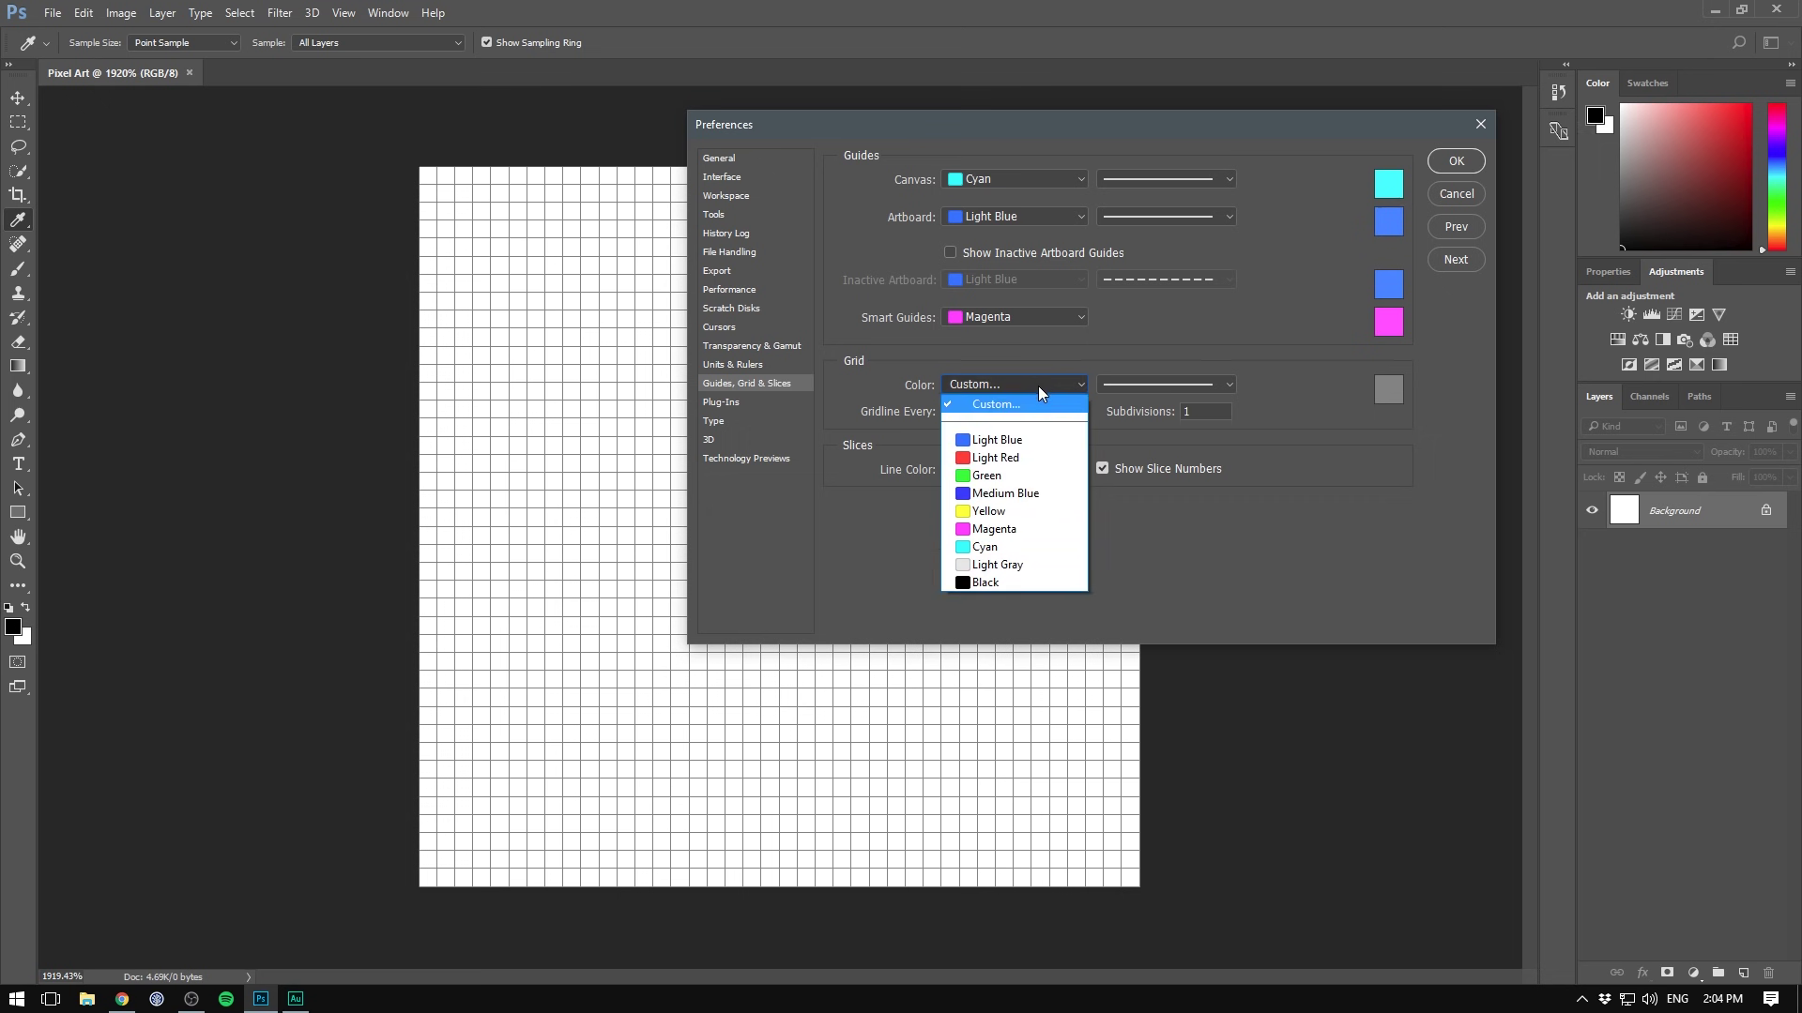
pyautogui.click(994, 565)
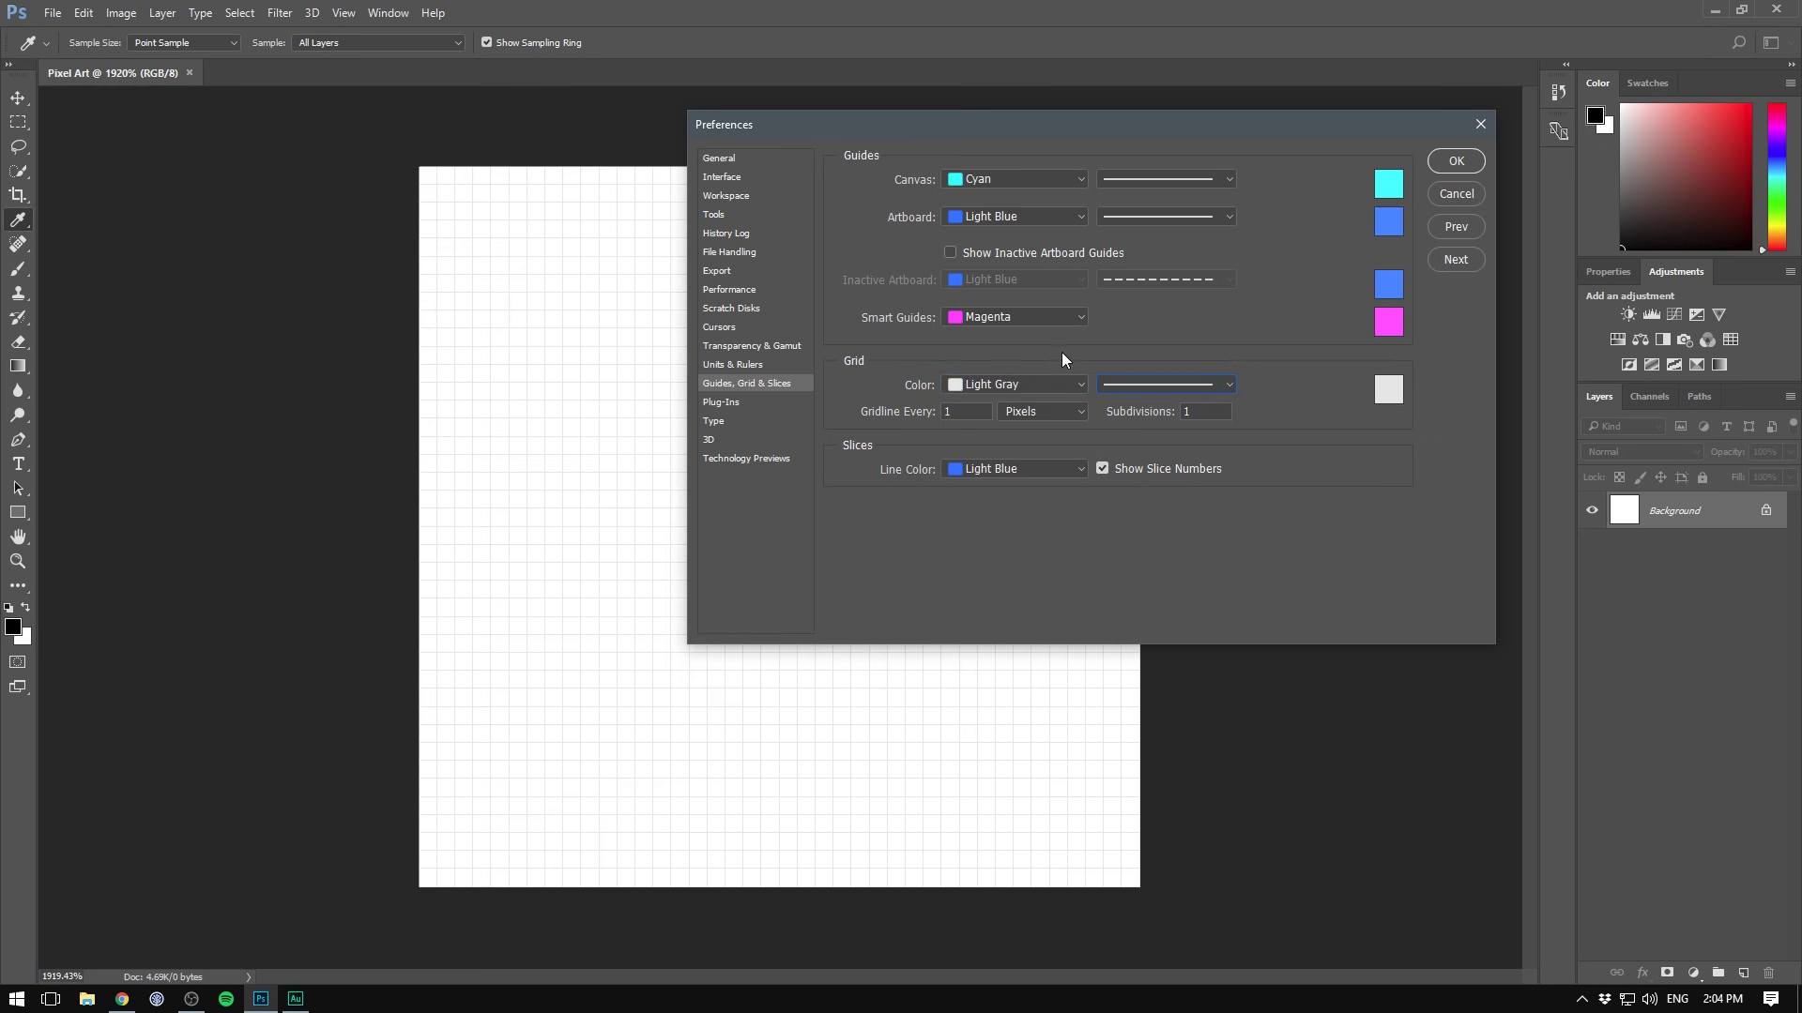
pyautogui.click(1164, 384)
pyautogui.click(1052, 464)
# Choose Nearest Neighbor for image interpolation, confirm the preferences, and select the Move tool
pyautogui.click(736, 159)
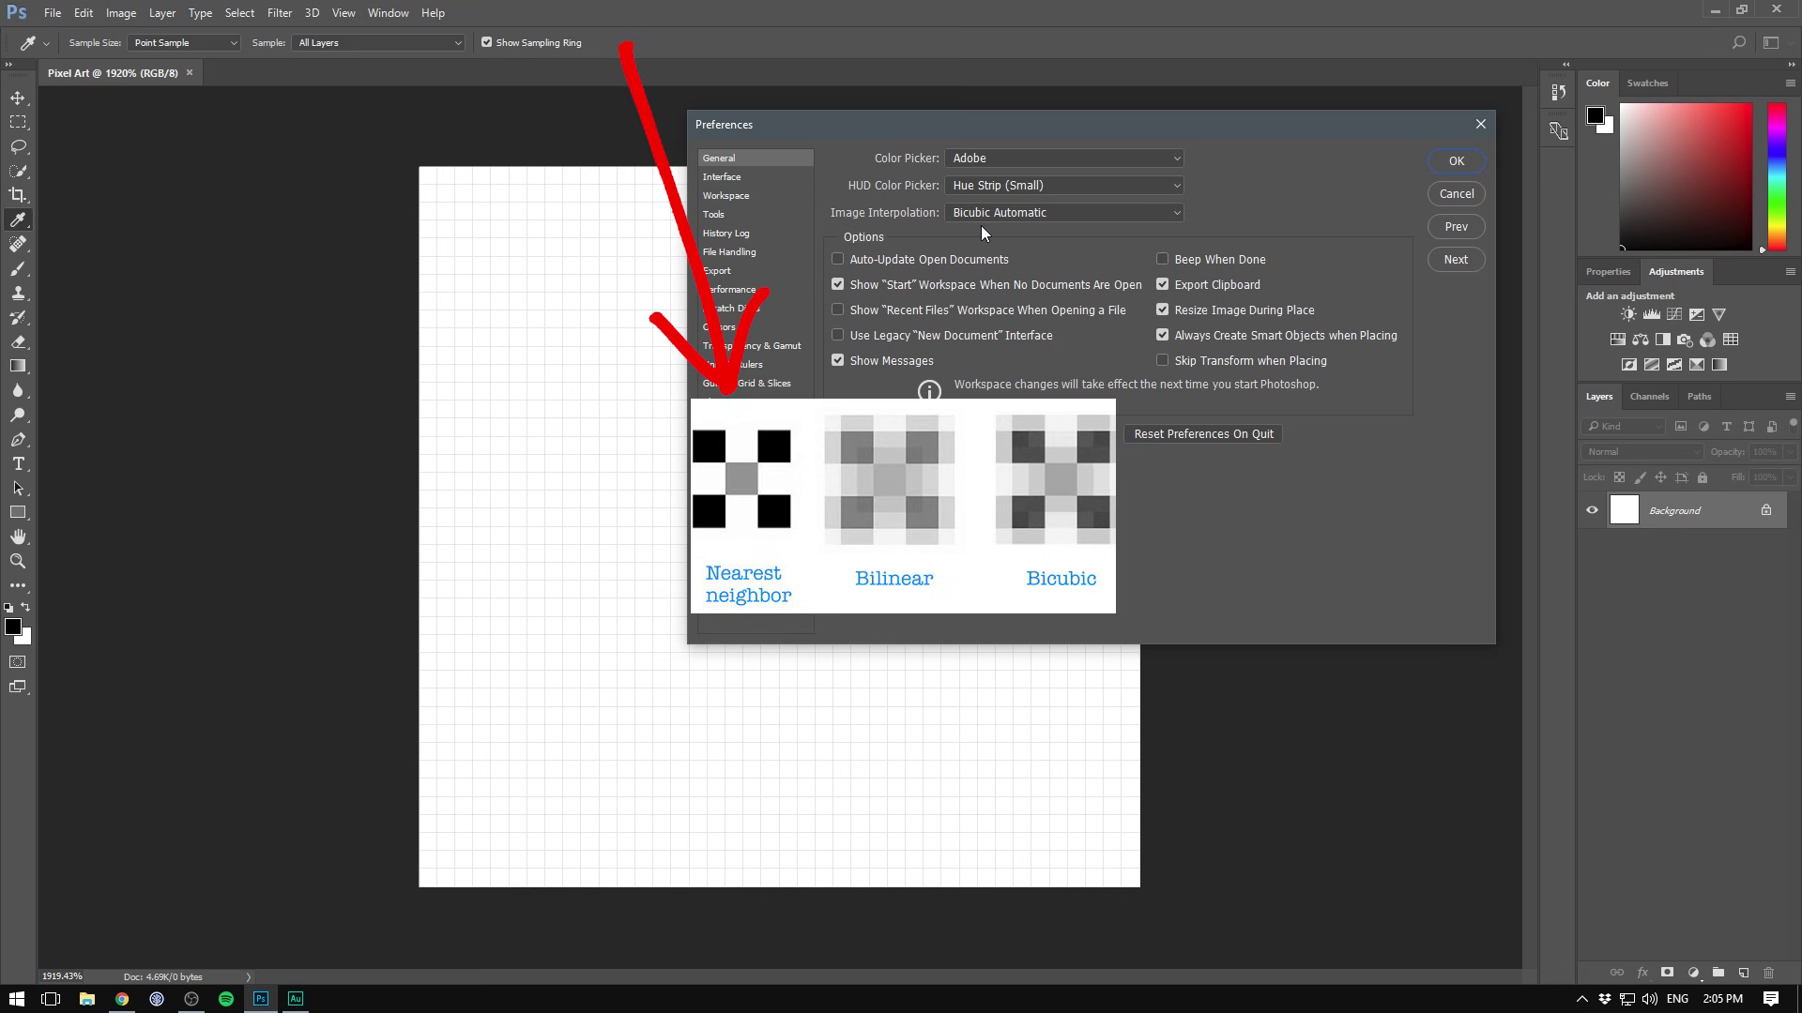
pyautogui.click(1177, 212)
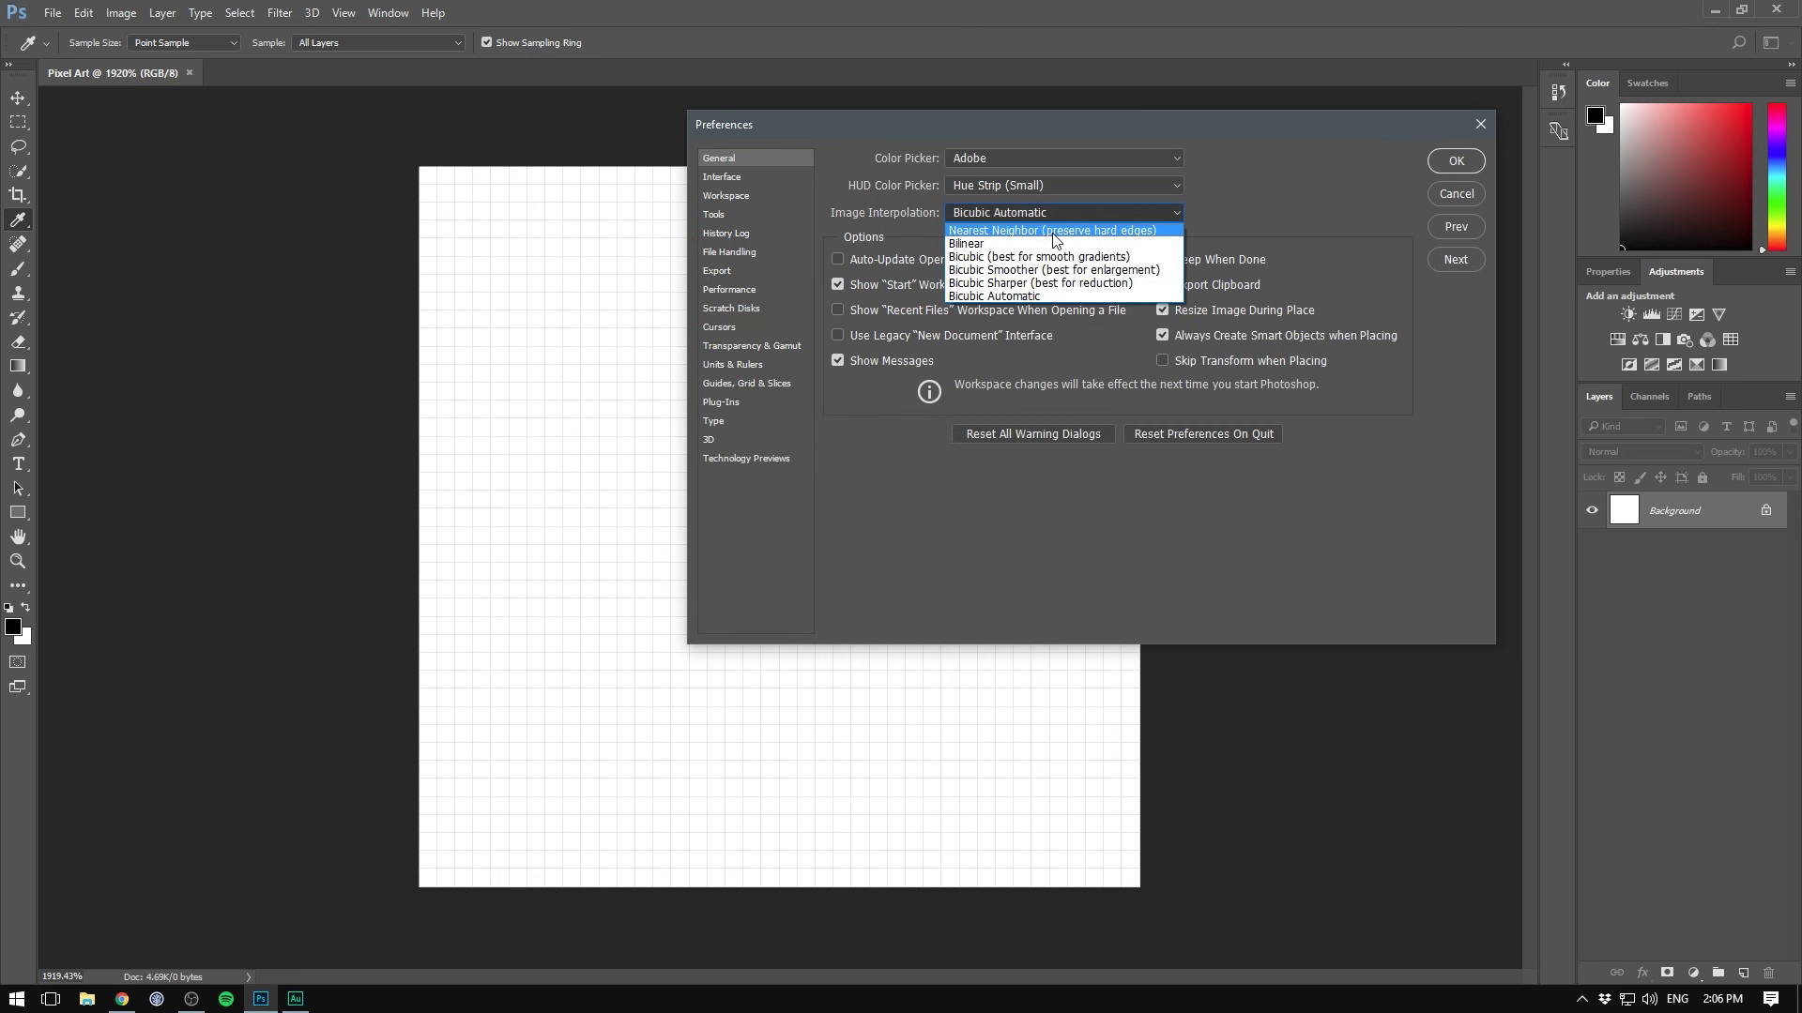
pyautogui.click(1146, 232)
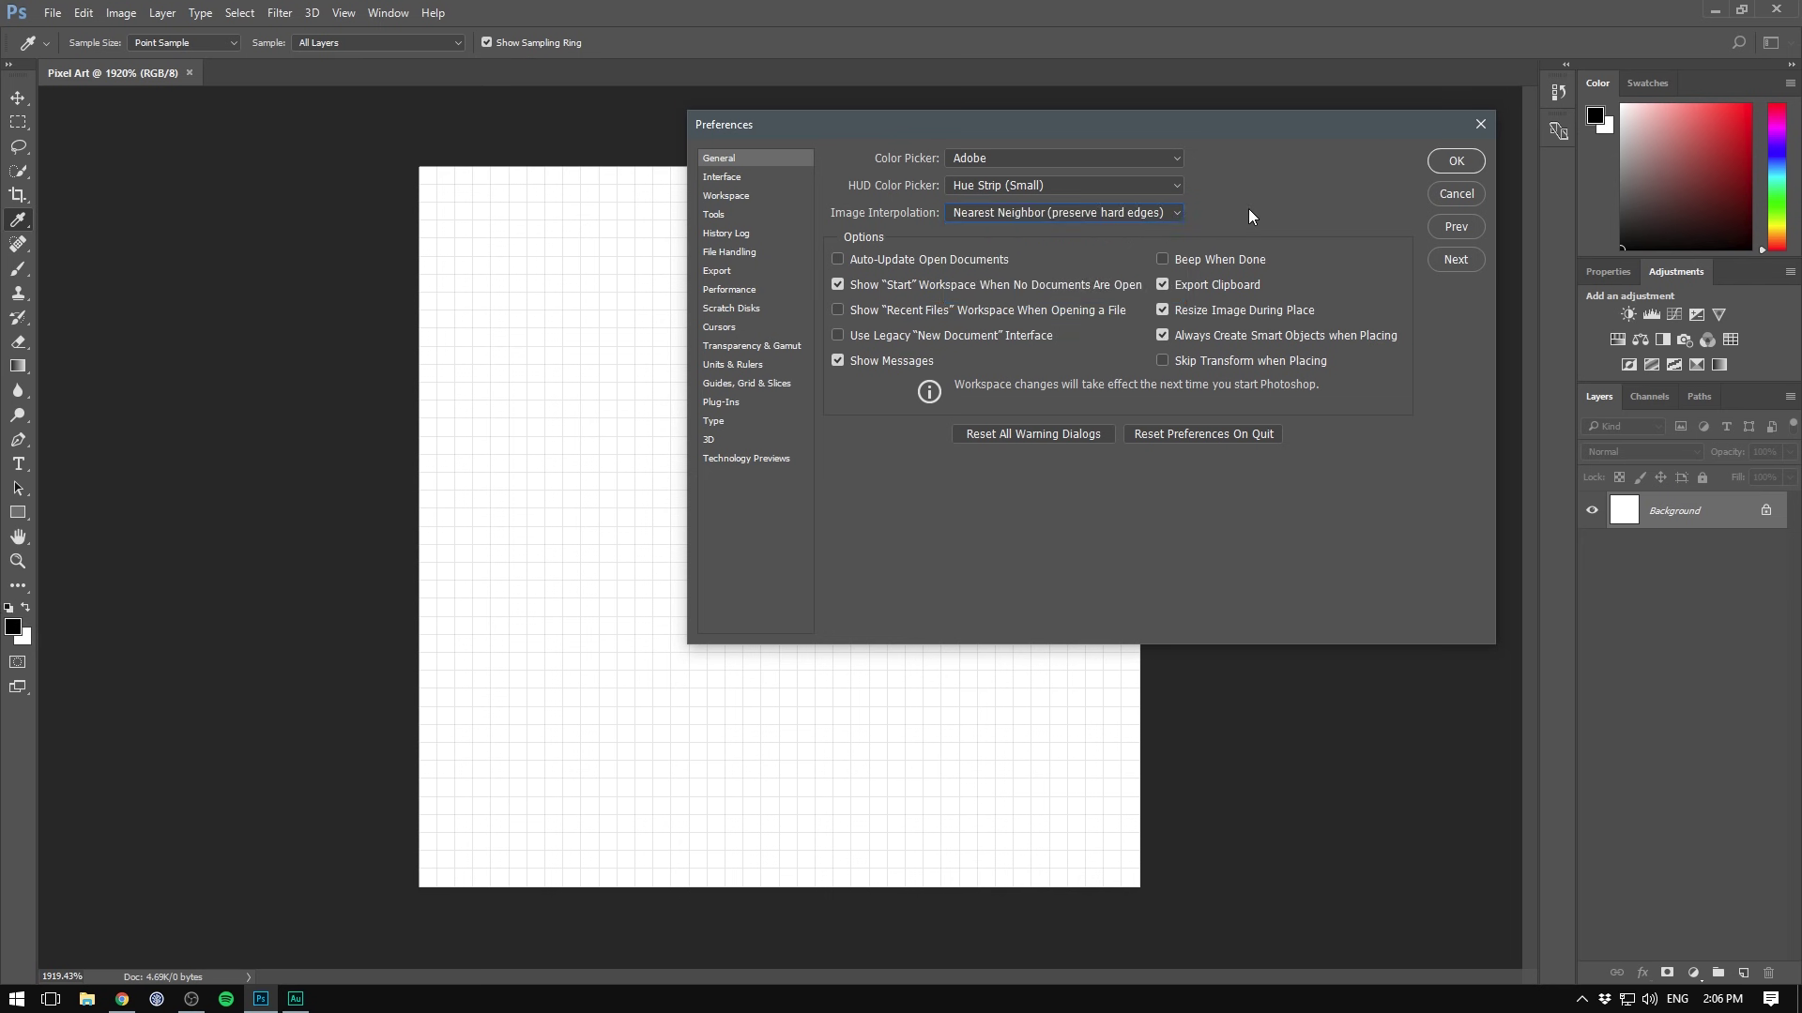
pyautogui.click(1457, 161)
pyautogui.press('v')
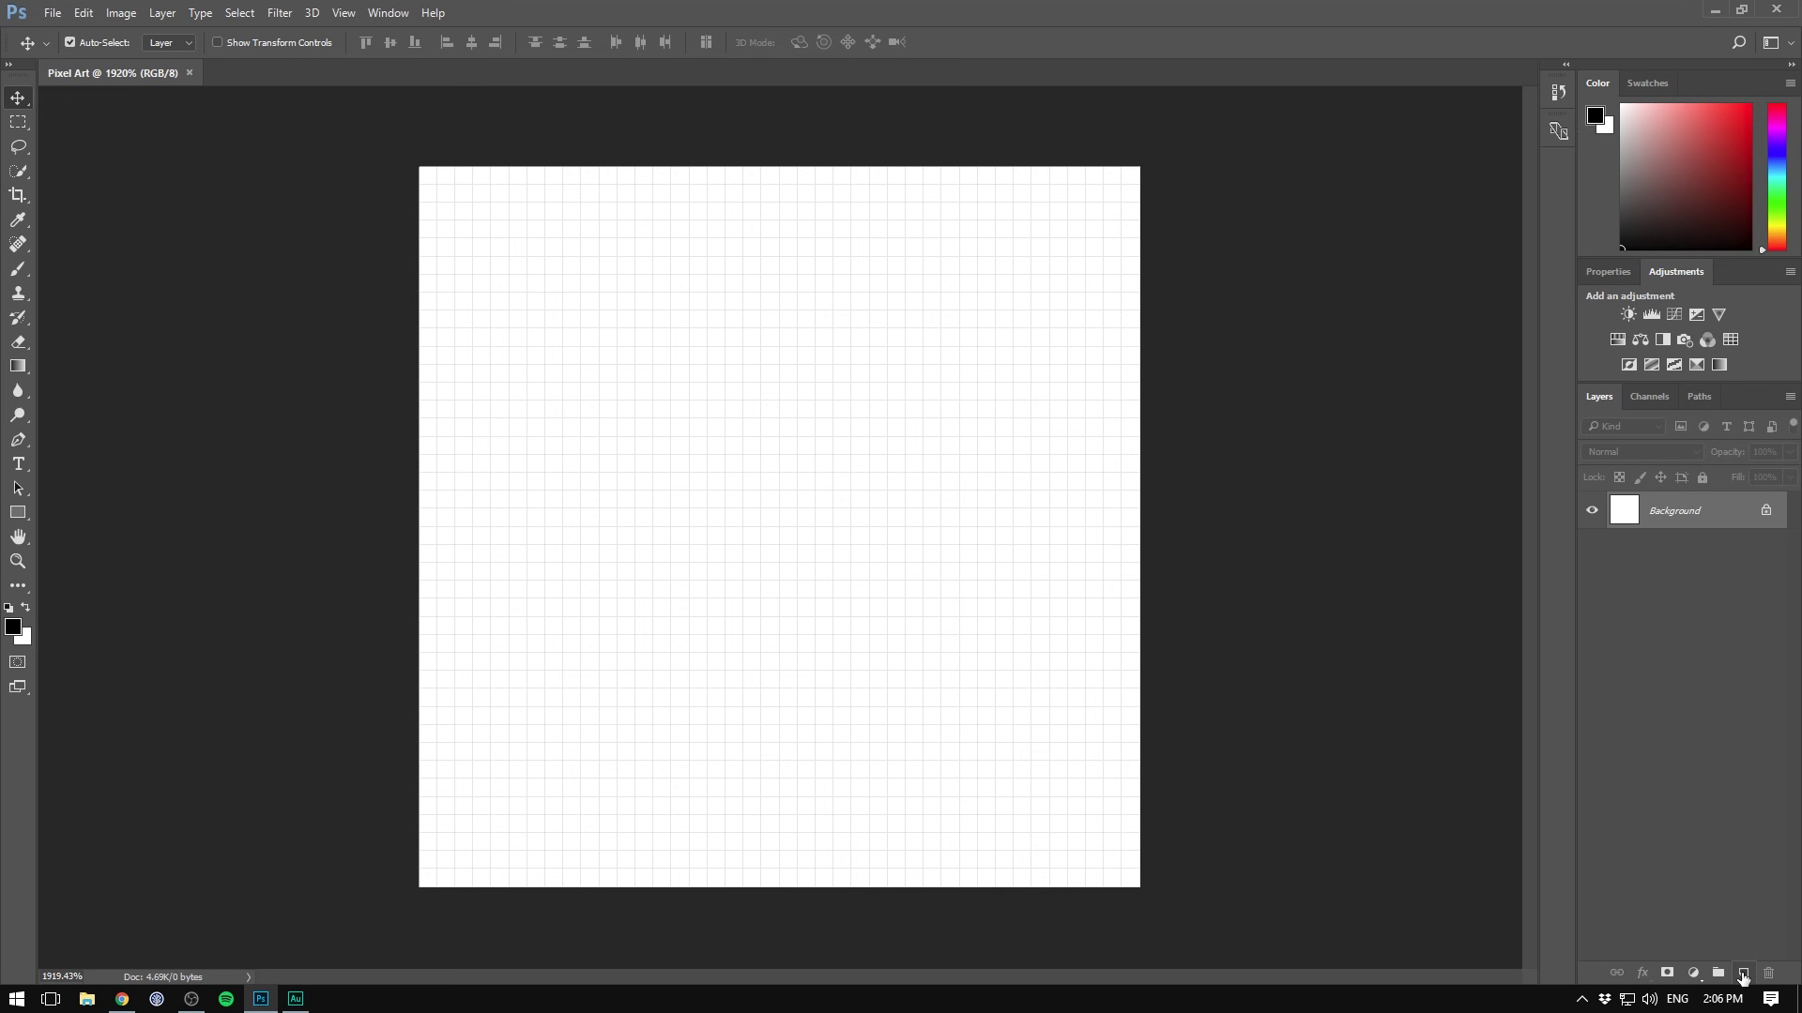
# Add a new layer and name it 'Character'
pyautogui.click(1743, 976)
pyautogui.doubleClick(1667, 511)
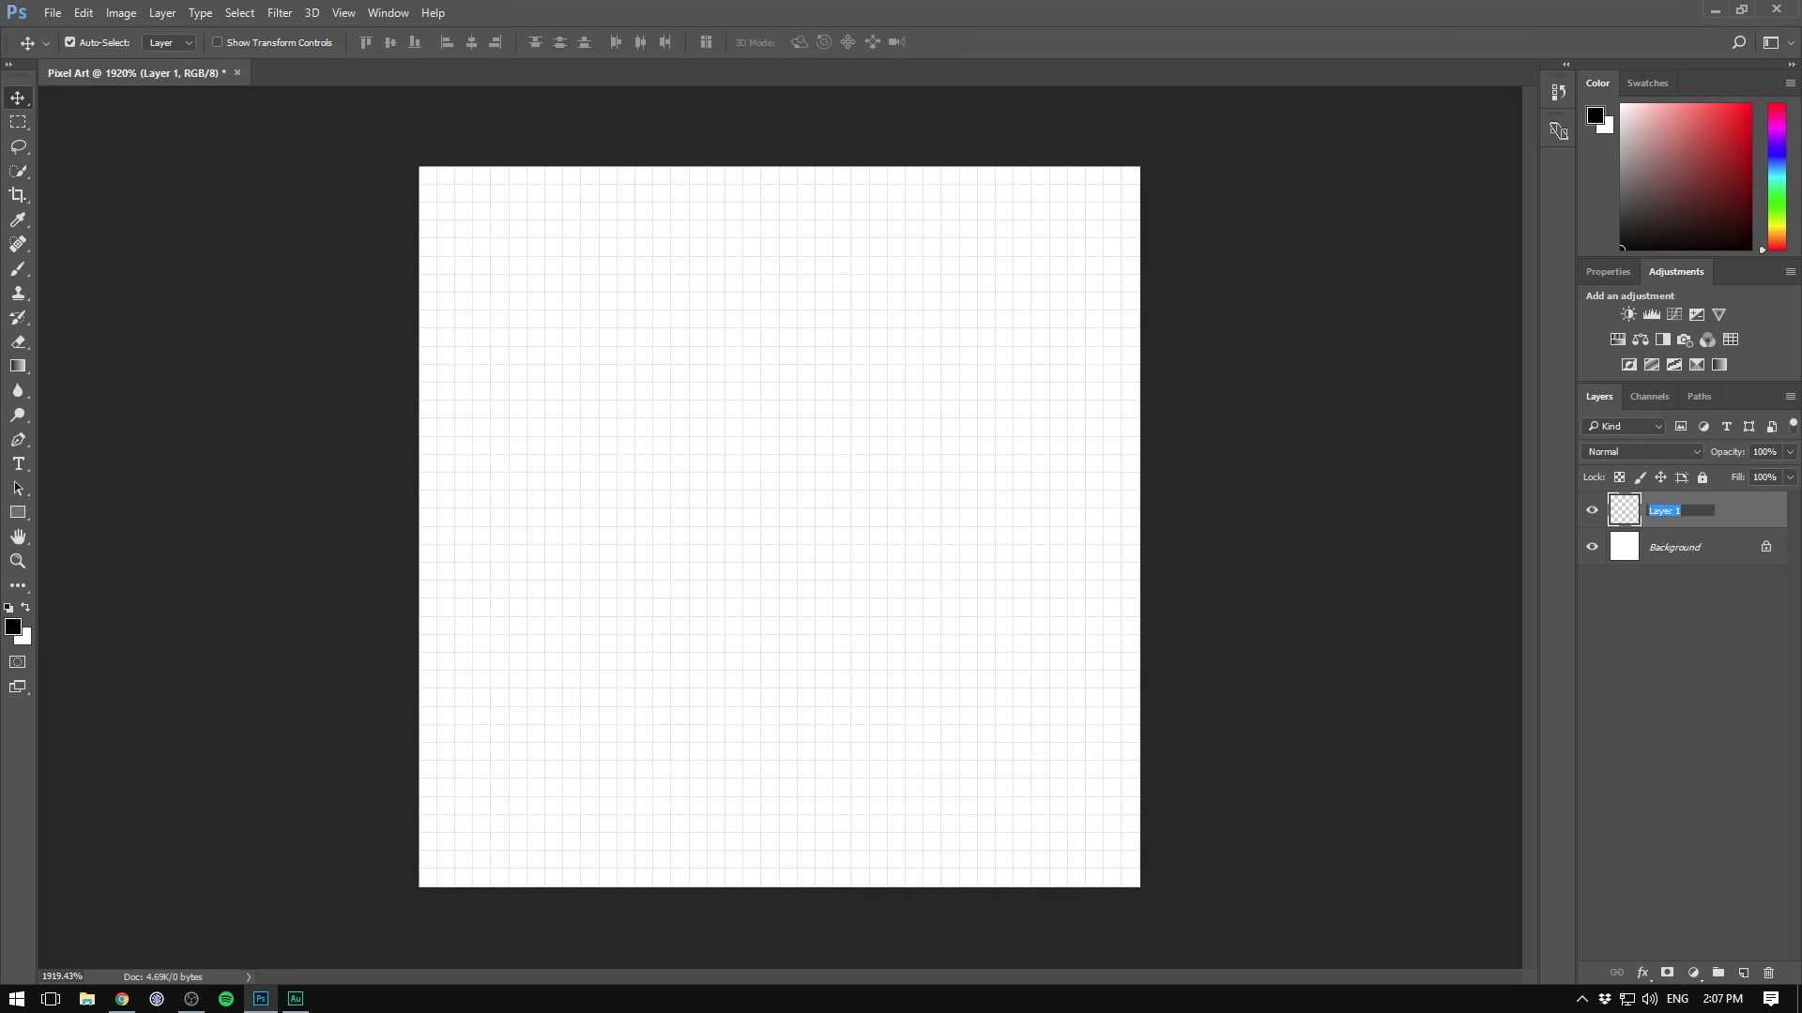
pyautogui.write('Character')
pyautogui.press('Return')
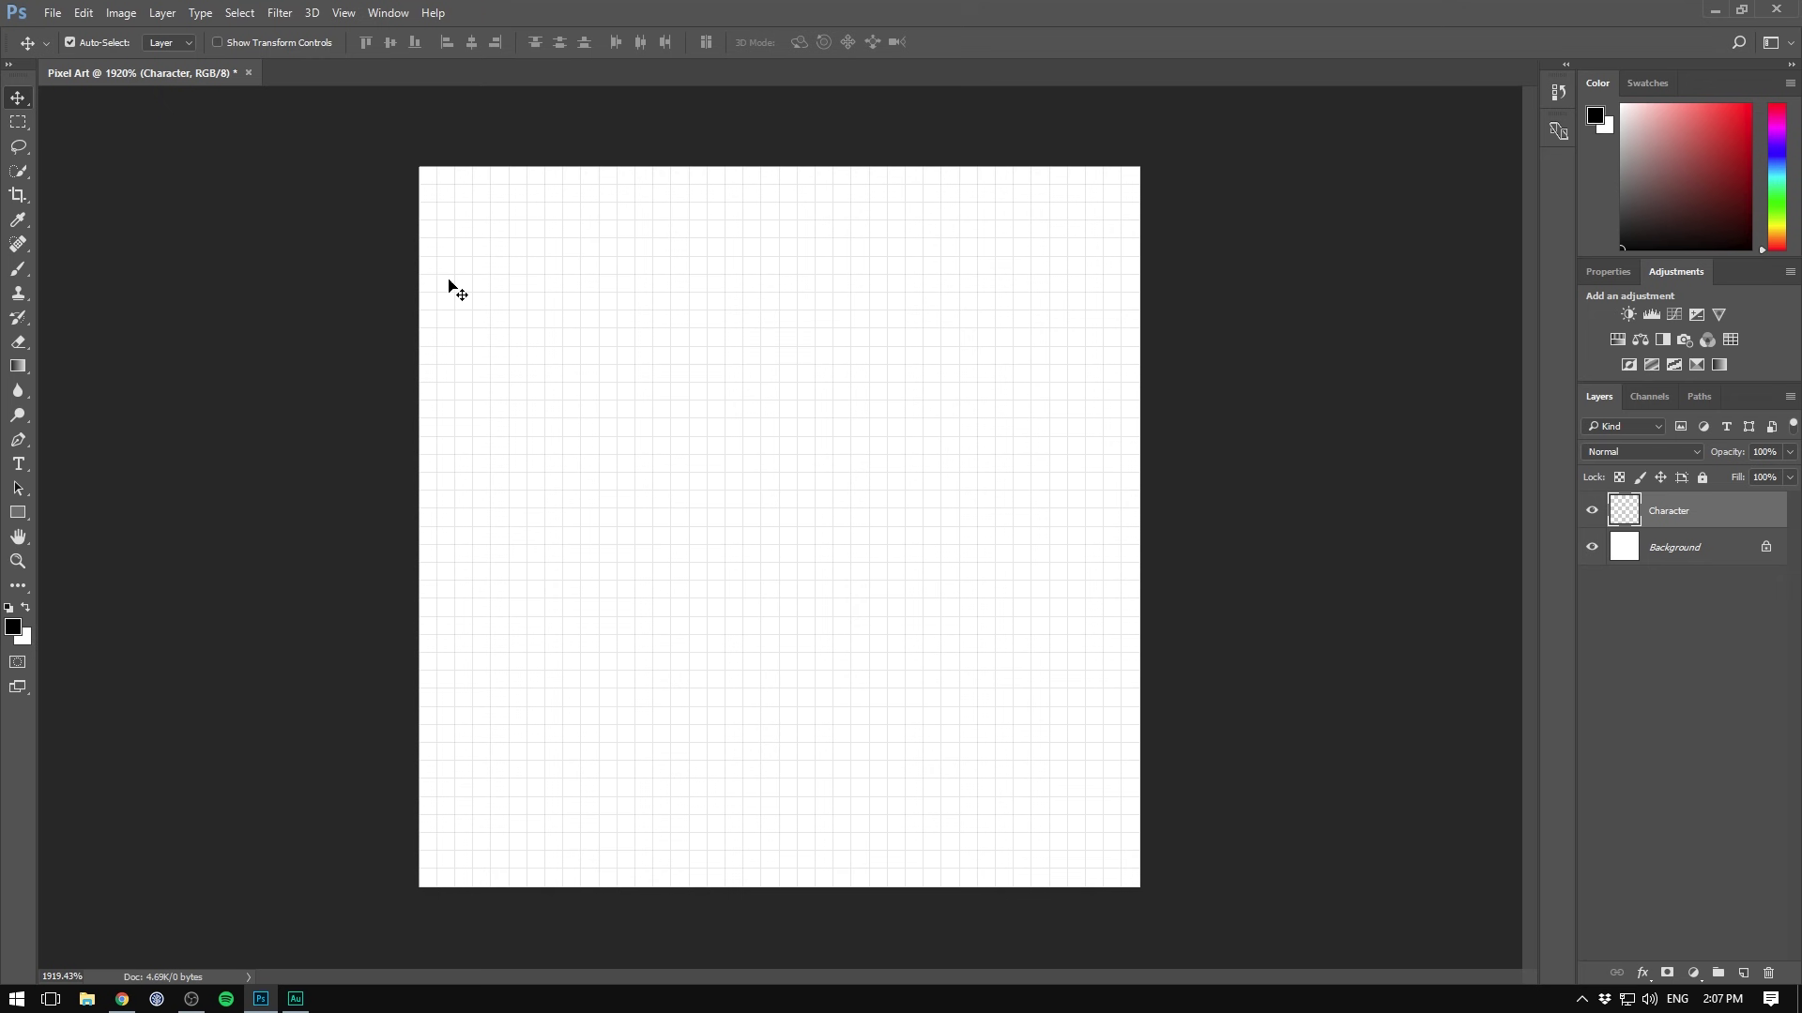
# Paint a soft Brush test stroke across the canvas, then select all and delete it
pyautogui.click(17, 272)
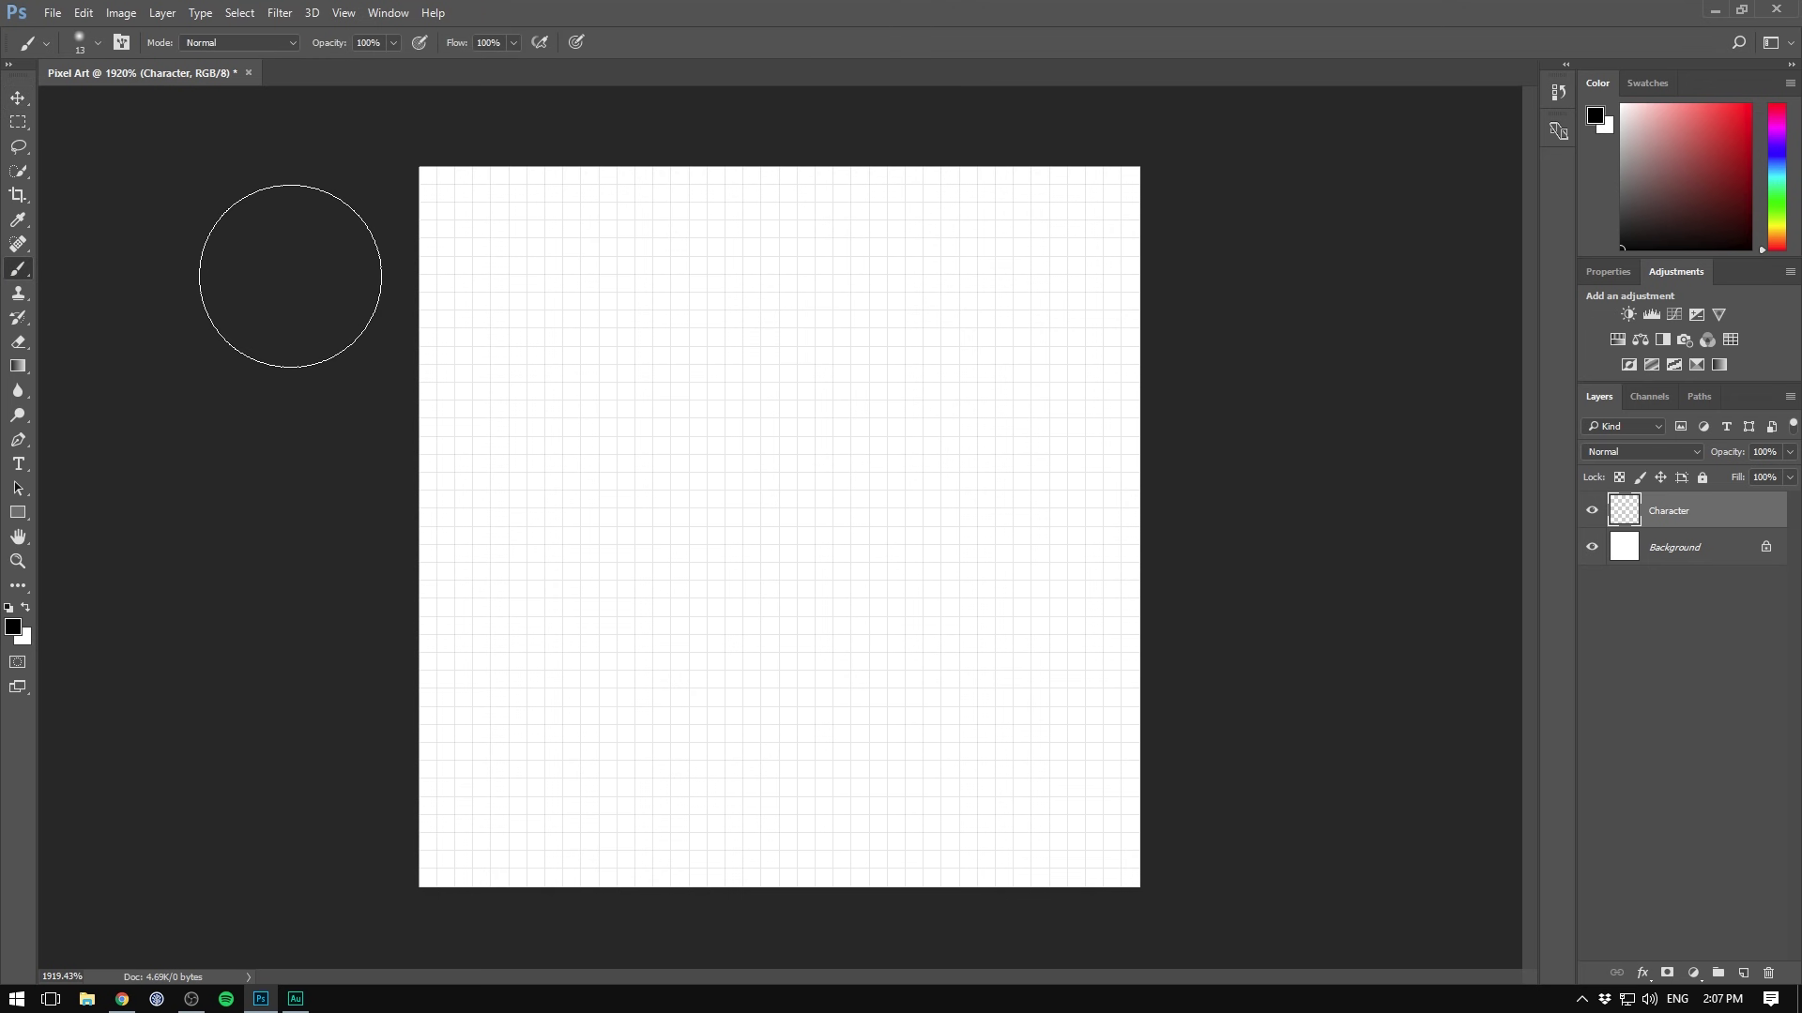
pyautogui.moveTo(554, 670)
pyautogui.mouseDown()
pyautogui.moveTo(563, 521)
pyautogui.moveTo(686, 379)
pyautogui.moveTo(819, 367)
pyautogui.moveTo(894, 472)
pyautogui.moveTo(845, 743)
pyautogui.moveTo(976, 763)
pyautogui.moveTo(1214, 657)
pyautogui.mouseUp()
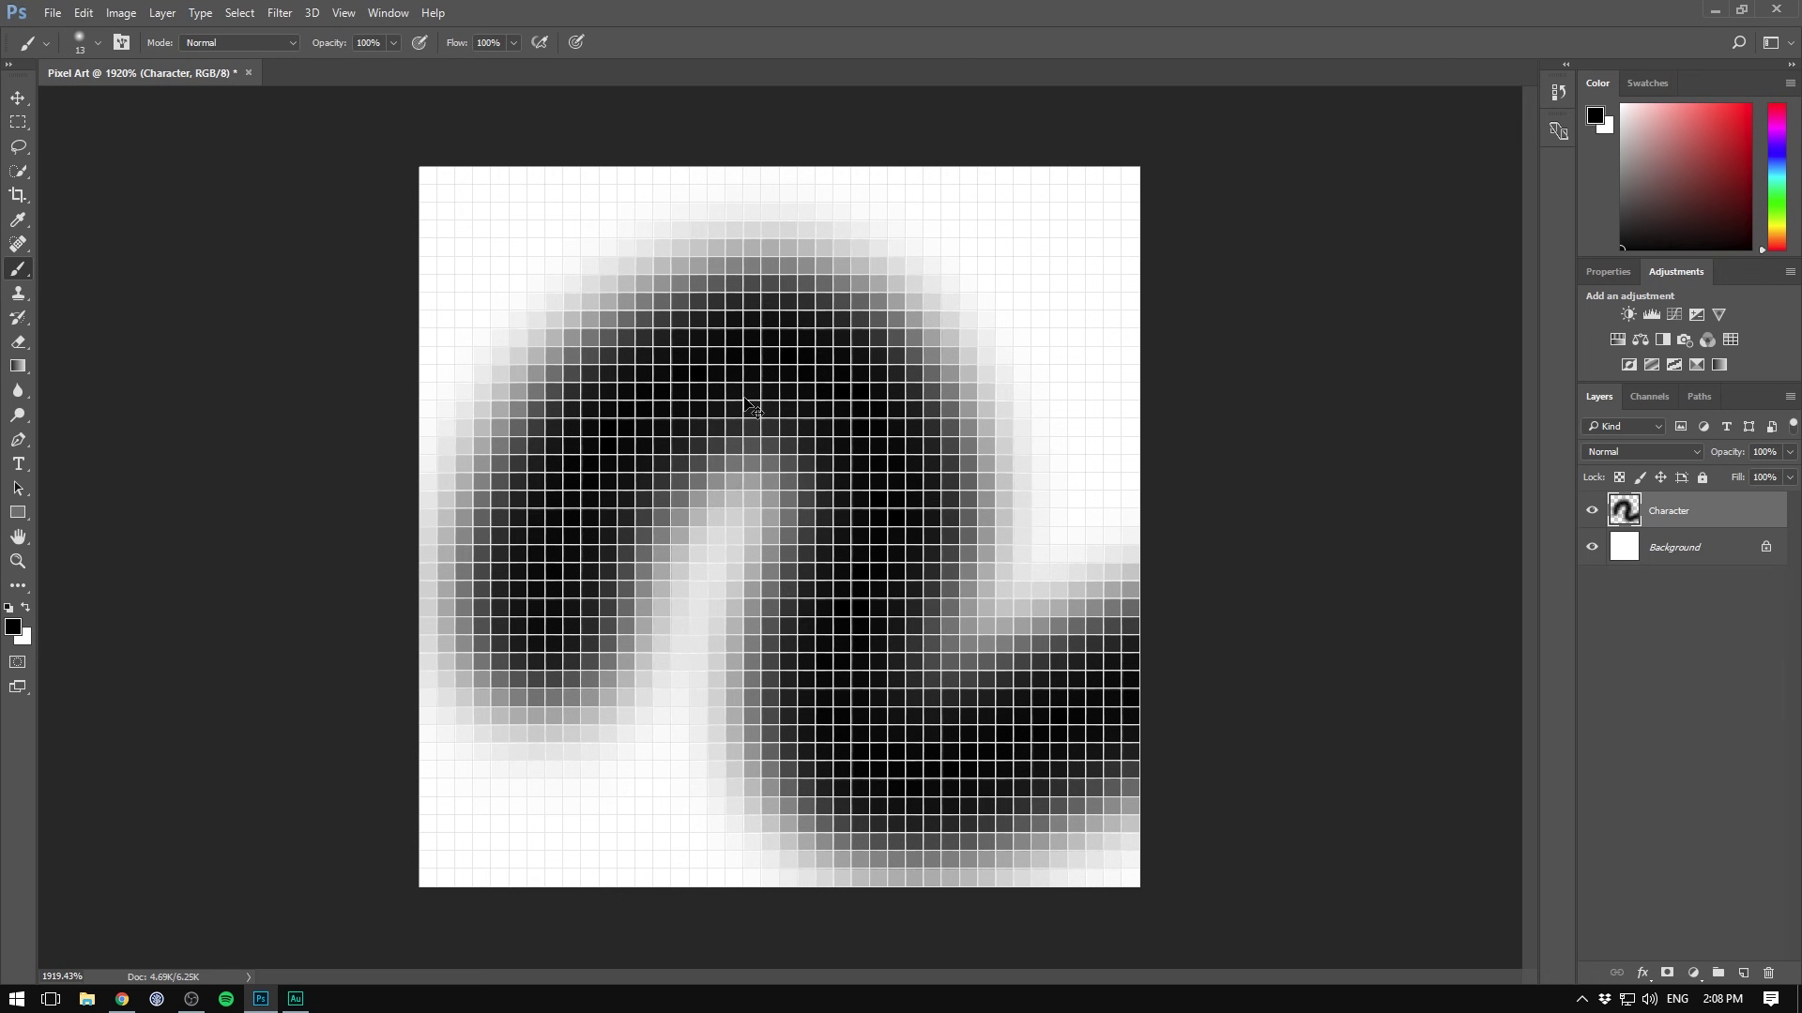
pyautogui.hotkey('ctrl', 'a')
pyautogui.press('Delete')
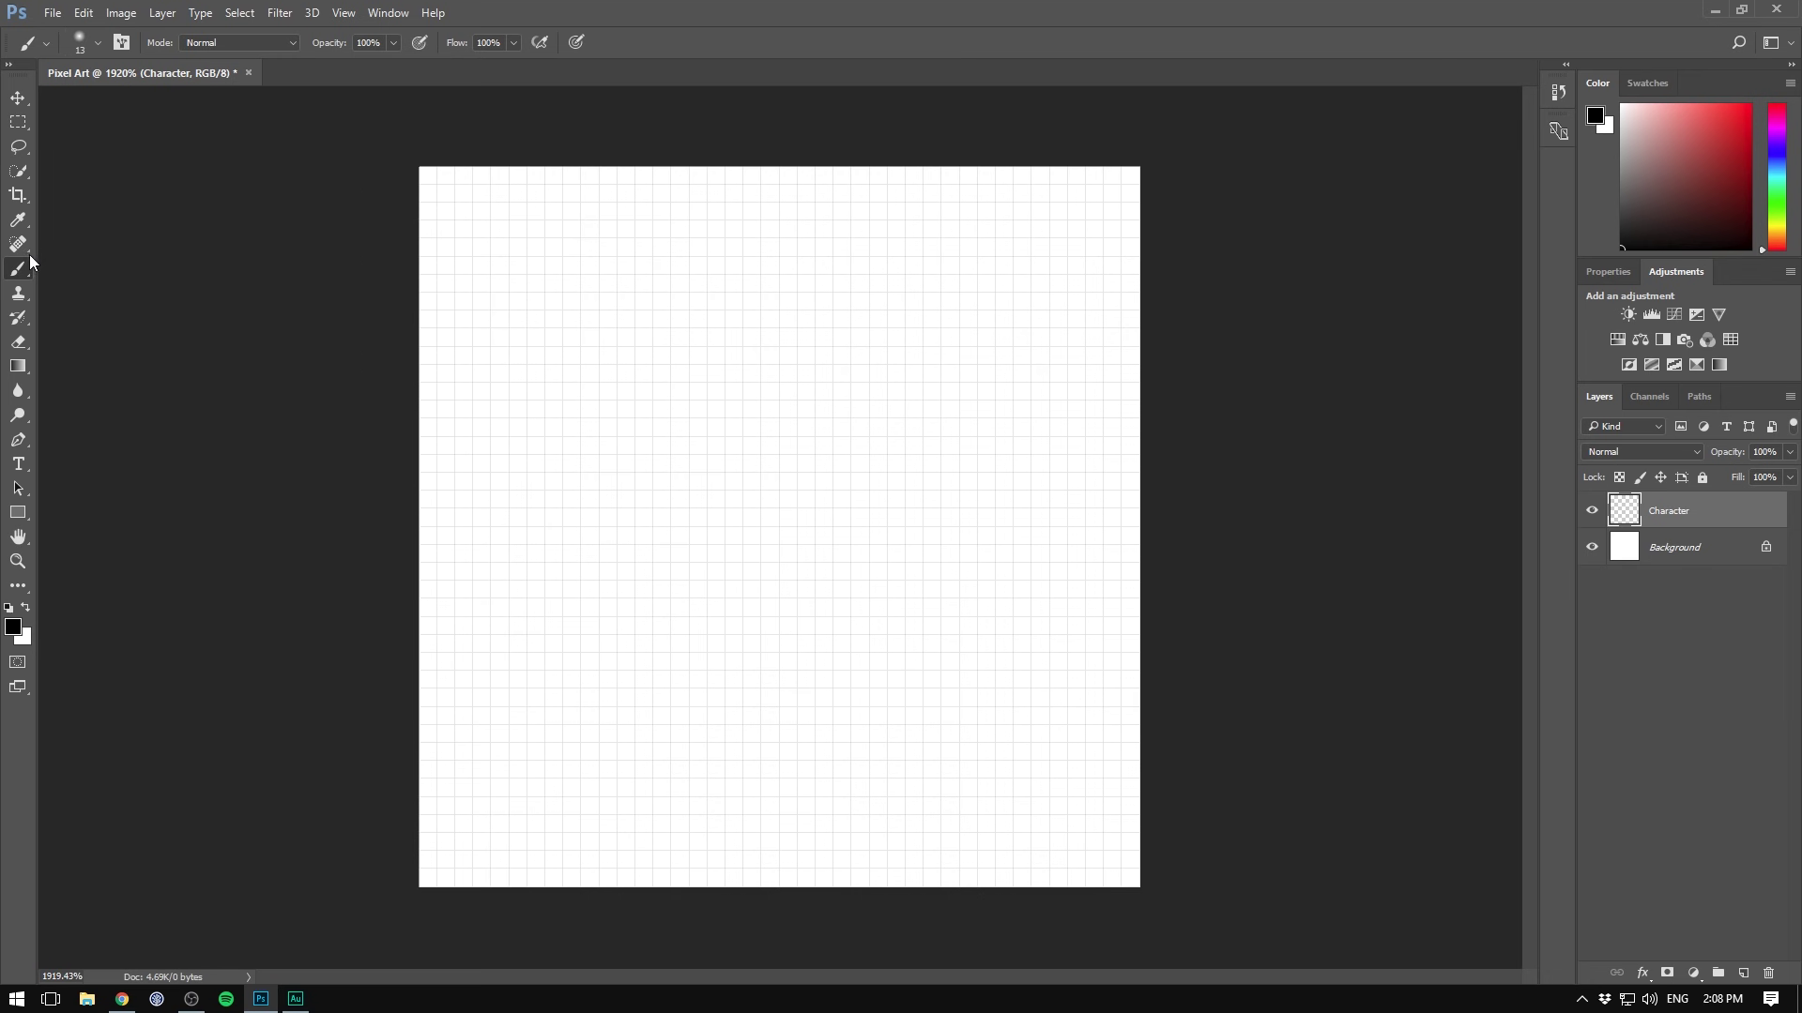
# Switch to the Pencil Tool, draw a black practice arc, and undo it
pyautogui.rightClick(22, 273)
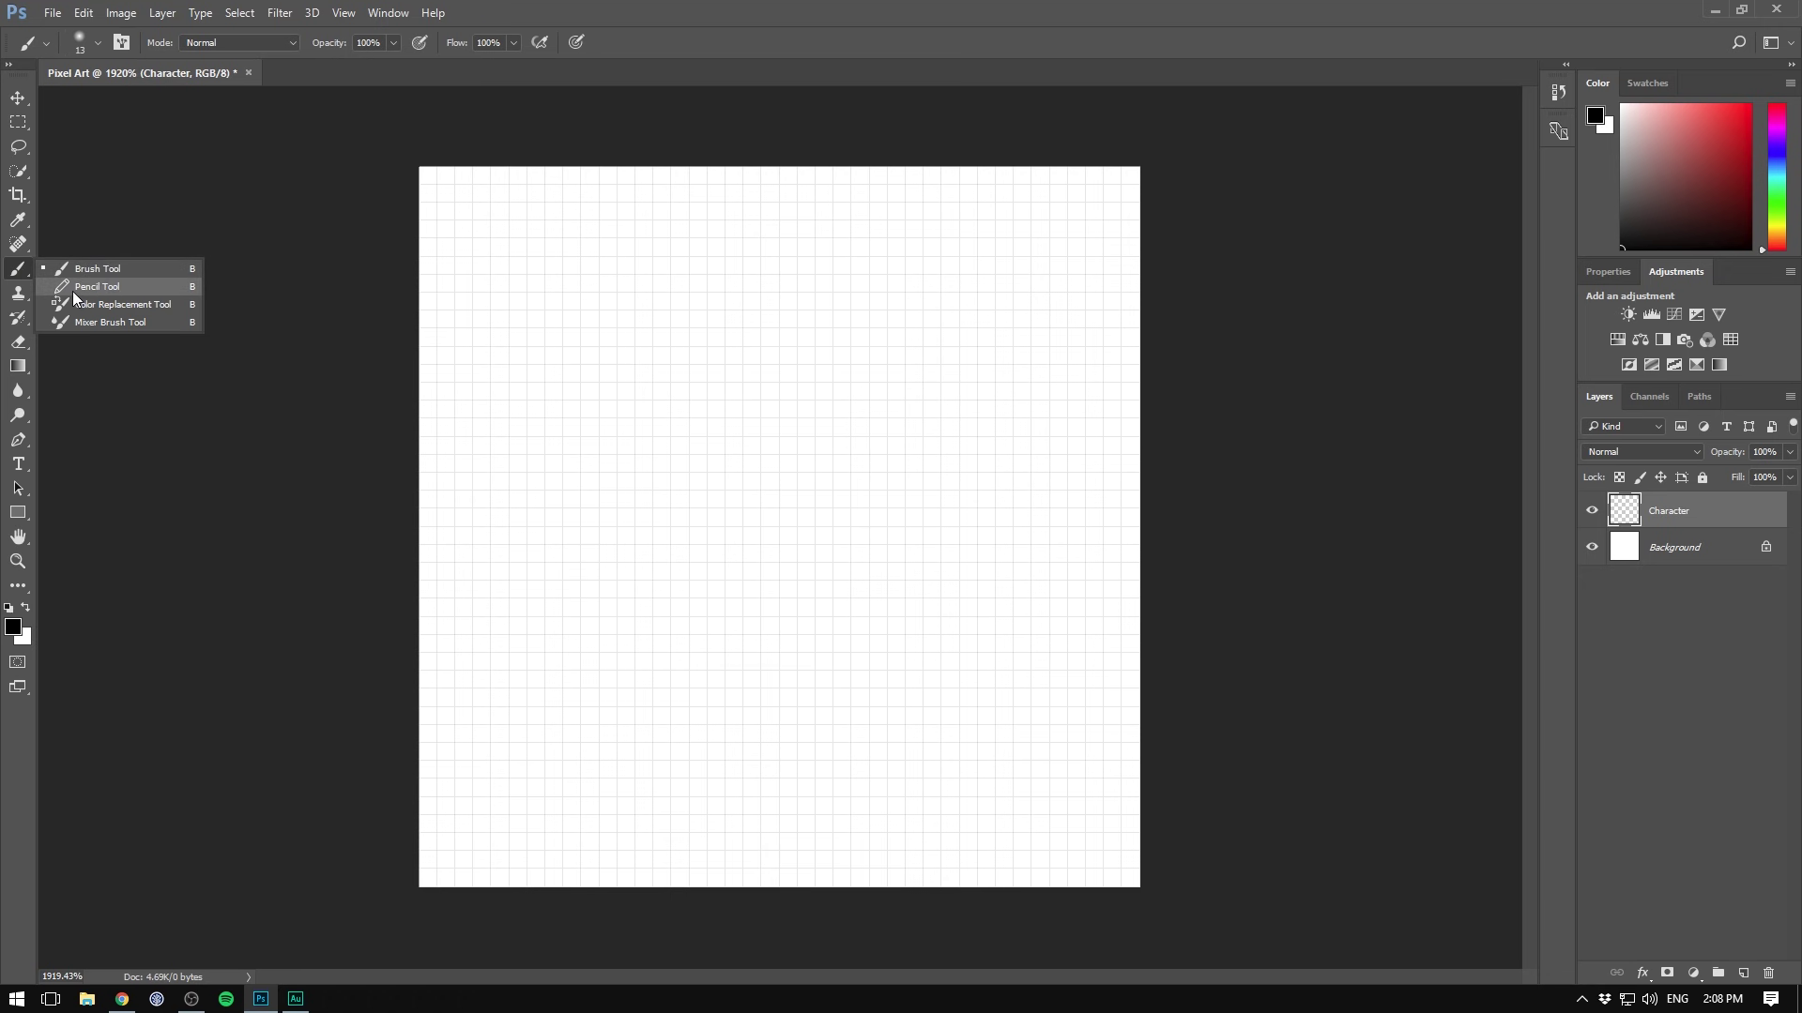
pyautogui.click(160, 291)
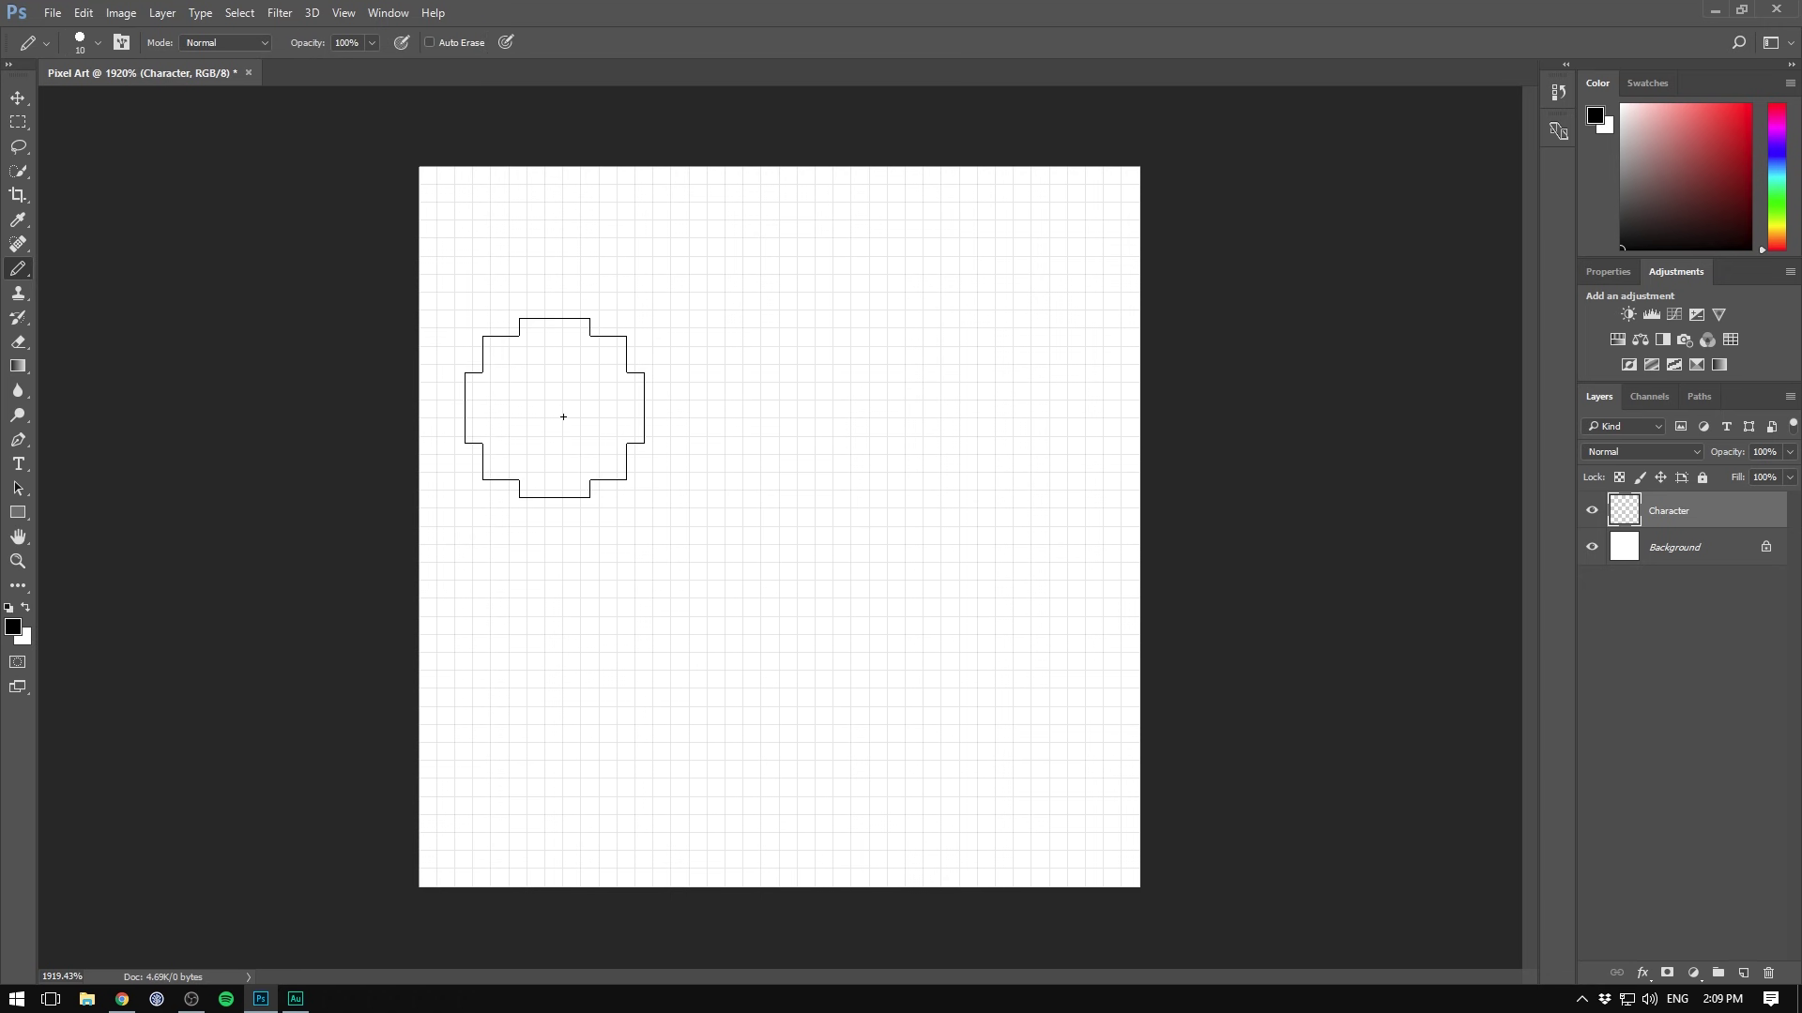
pyautogui.moveTo(564, 415)
pyautogui.mouseDown()
pyautogui.moveTo(765, 329)
pyautogui.moveTo(921, 380)
pyautogui.moveTo(913, 495)
pyautogui.moveTo(985, 582)
pyautogui.moveTo(1130, 633)
pyautogui.moveTo(1092, 788)
pyautogui.moveTo(886, 817)
pyautogui.moveTo(695, 785)
pyautogui.moveTo(532, 838)
pyautogui.moveTo(229, 784)
pyautogui.mouseUp()
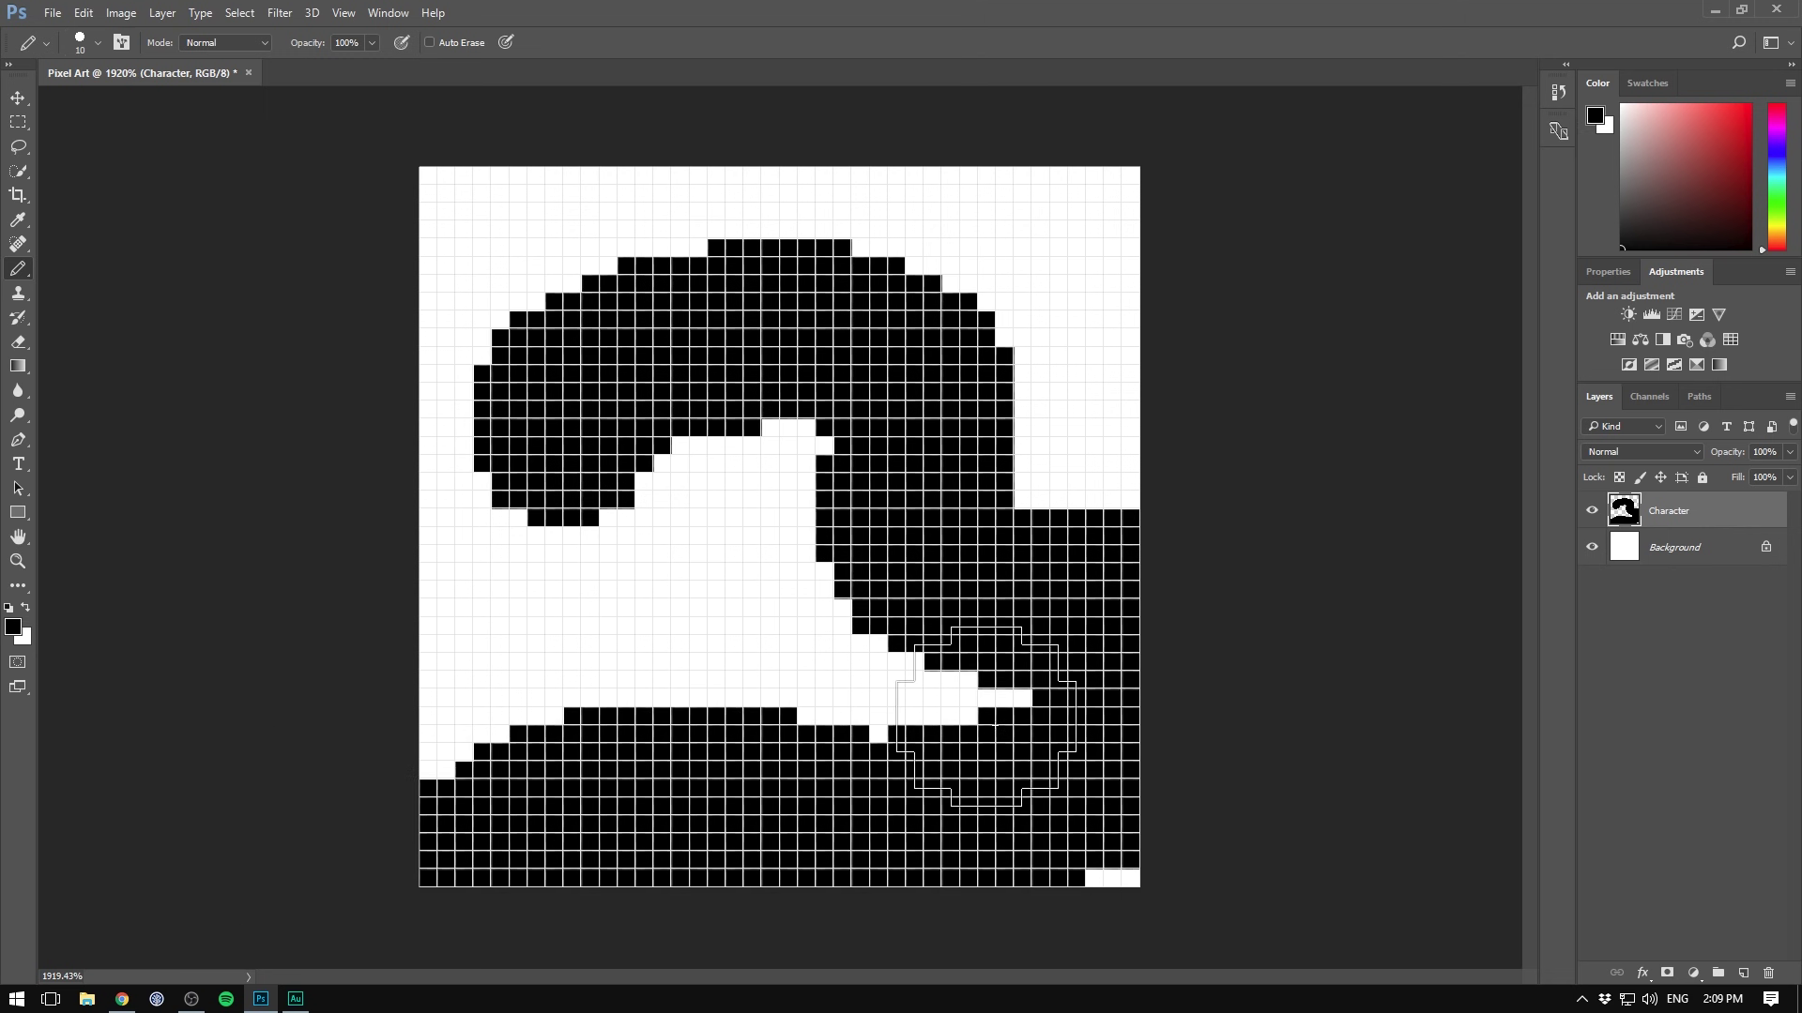
pyautogui.hotkey('ctrl', 'z')
# Enlarge the pencil brush to 21 px via the Brush Preset picker
pyautogui.press(']')
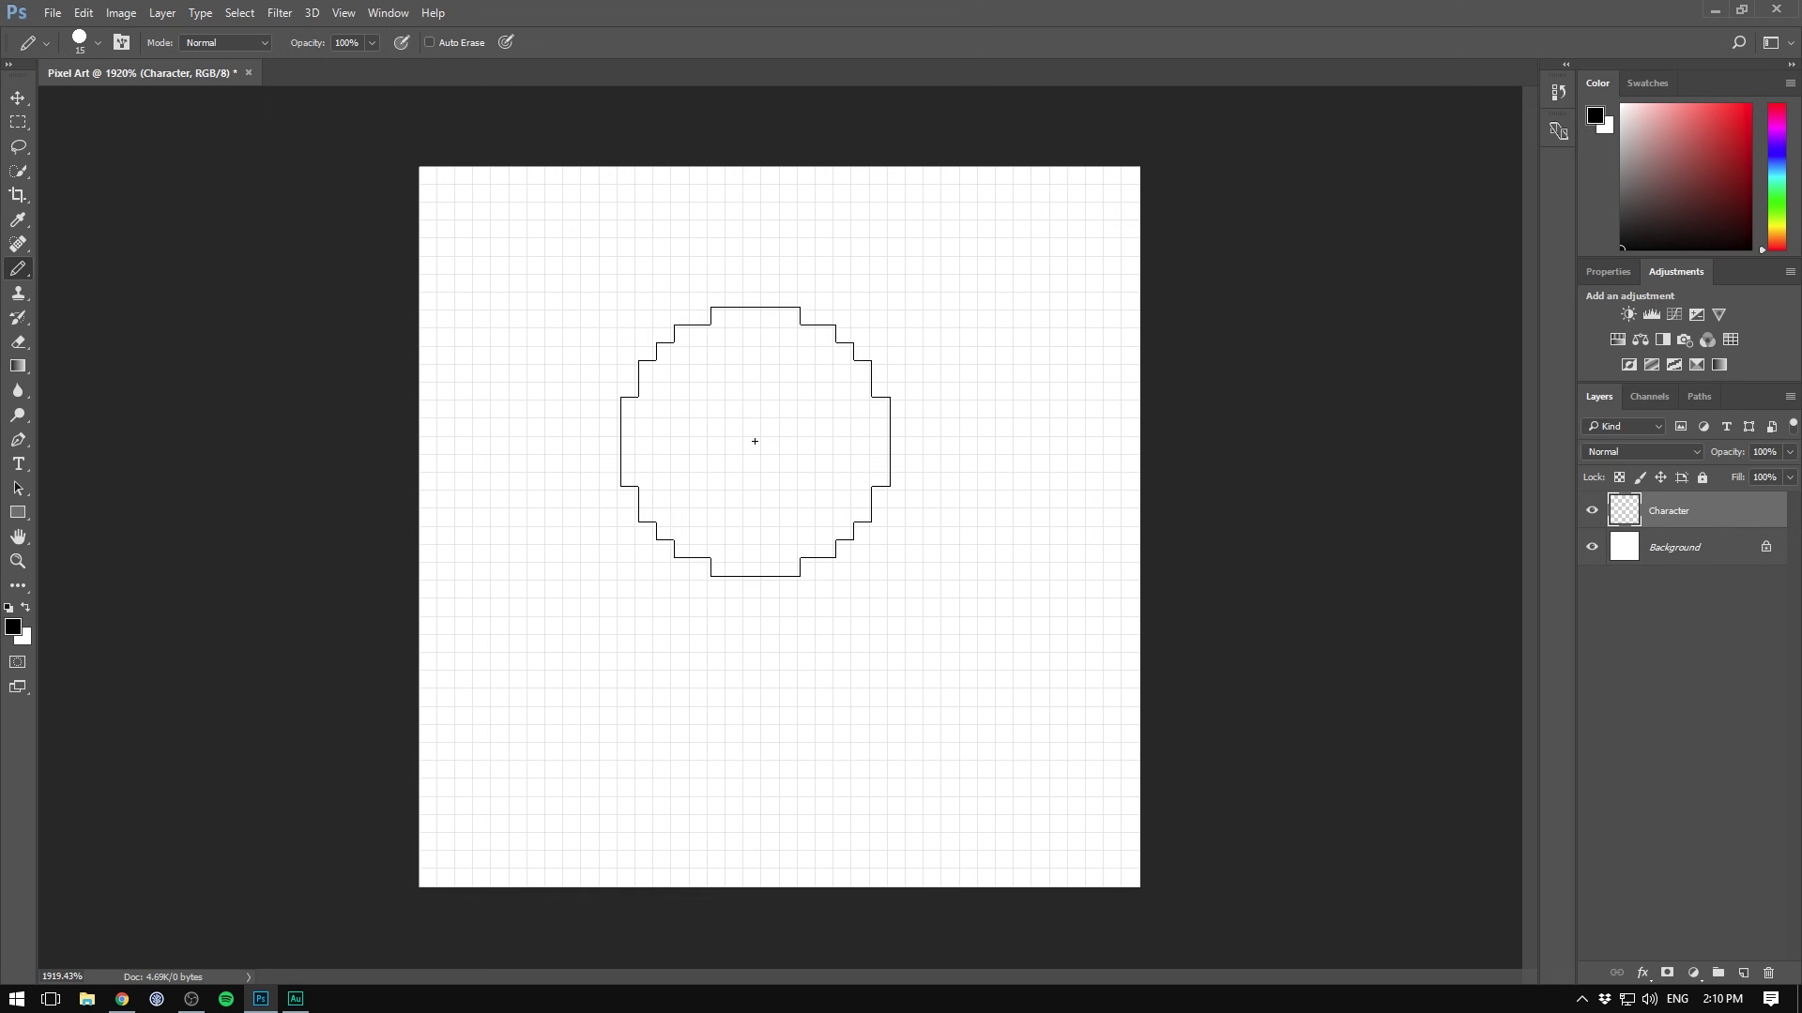
pyautogui.rightClick(757, 426)
pyautogui.moveTo(855, 483)
pyautogui.mouseDown()
pyautogui.moveTo(938, 482)
pyautogui.moveTo(867, 485)
pyautogui.mouseUp()
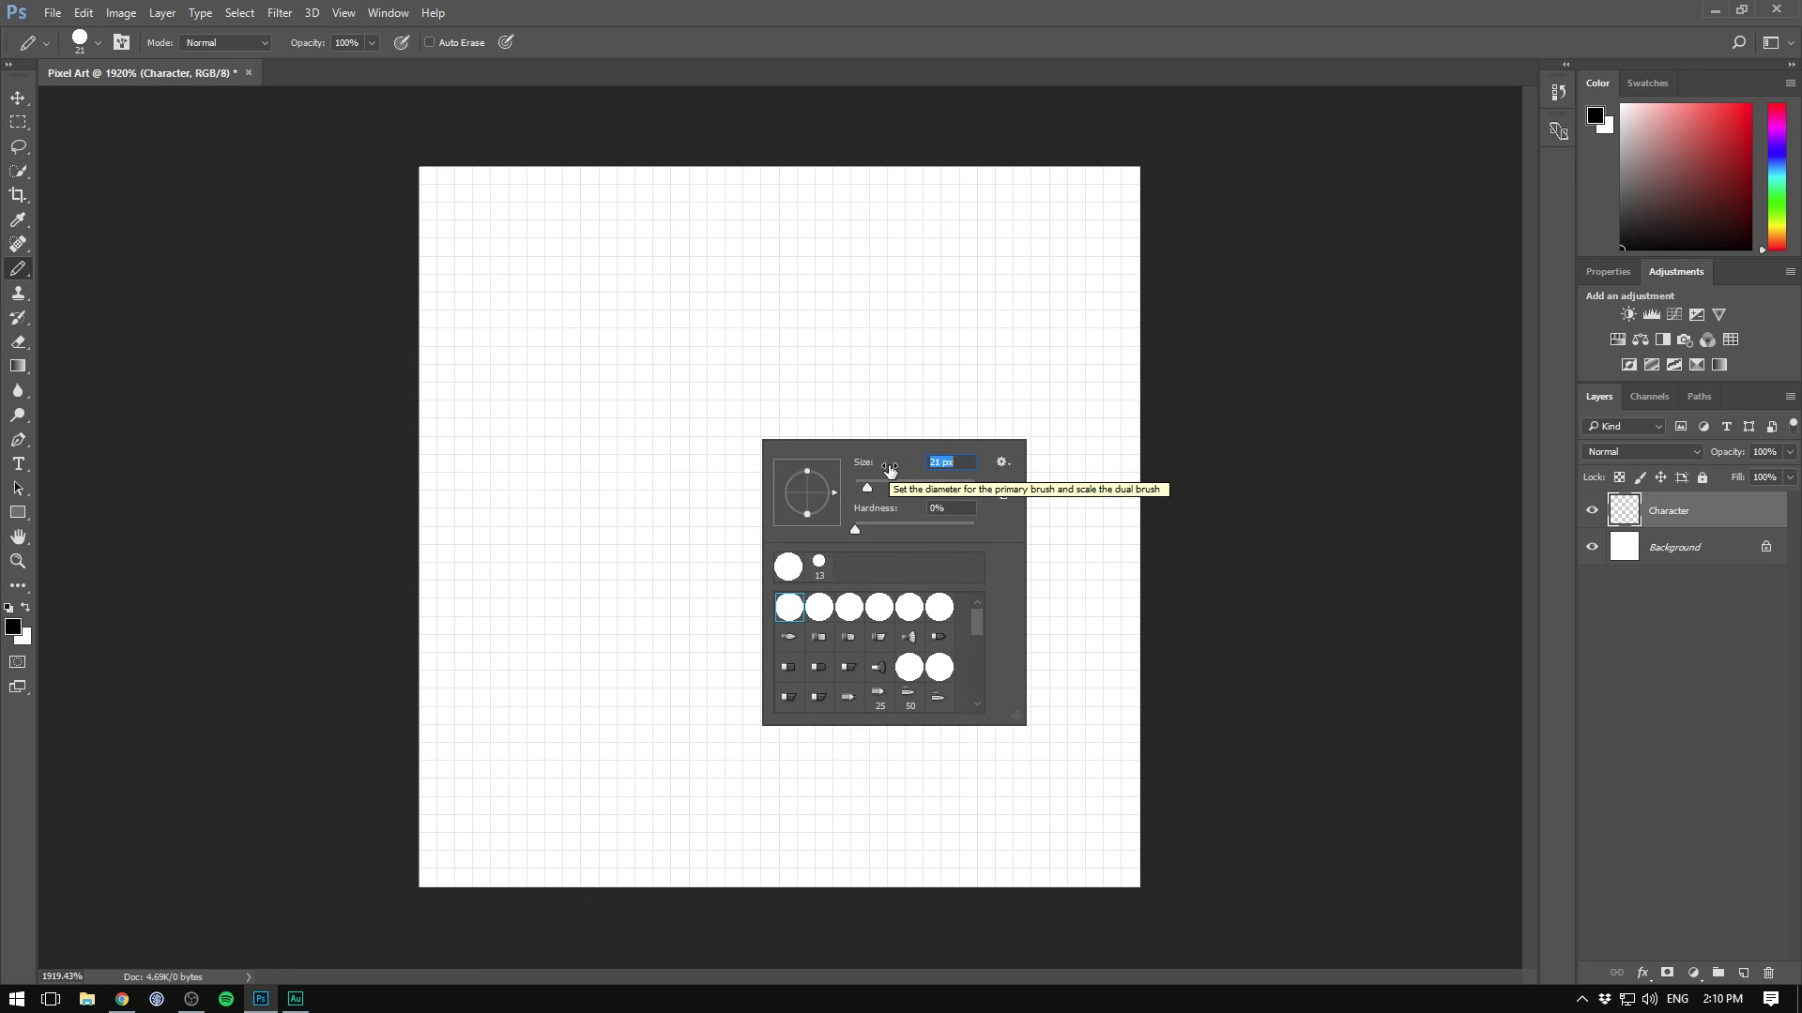
# Replace the current brushes with the Basic Brushes set
pyautogui.click(1004, 462)
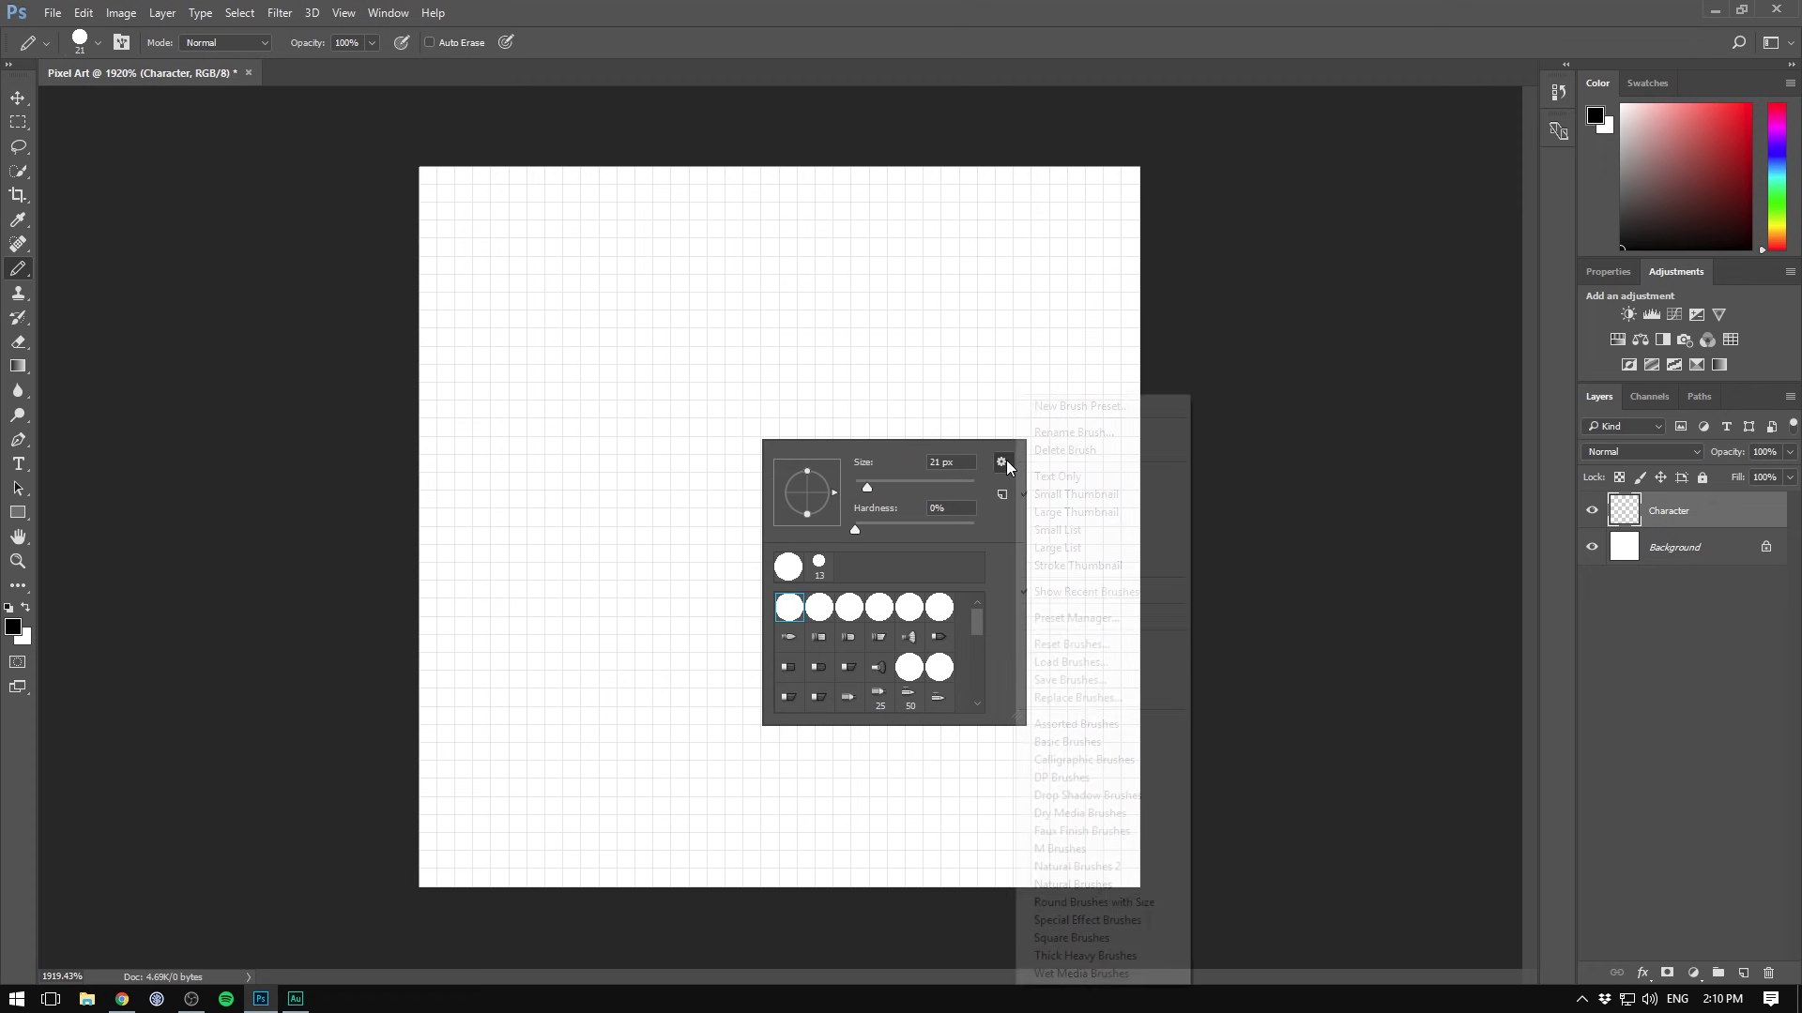
pyautogui.click(1081, 746)
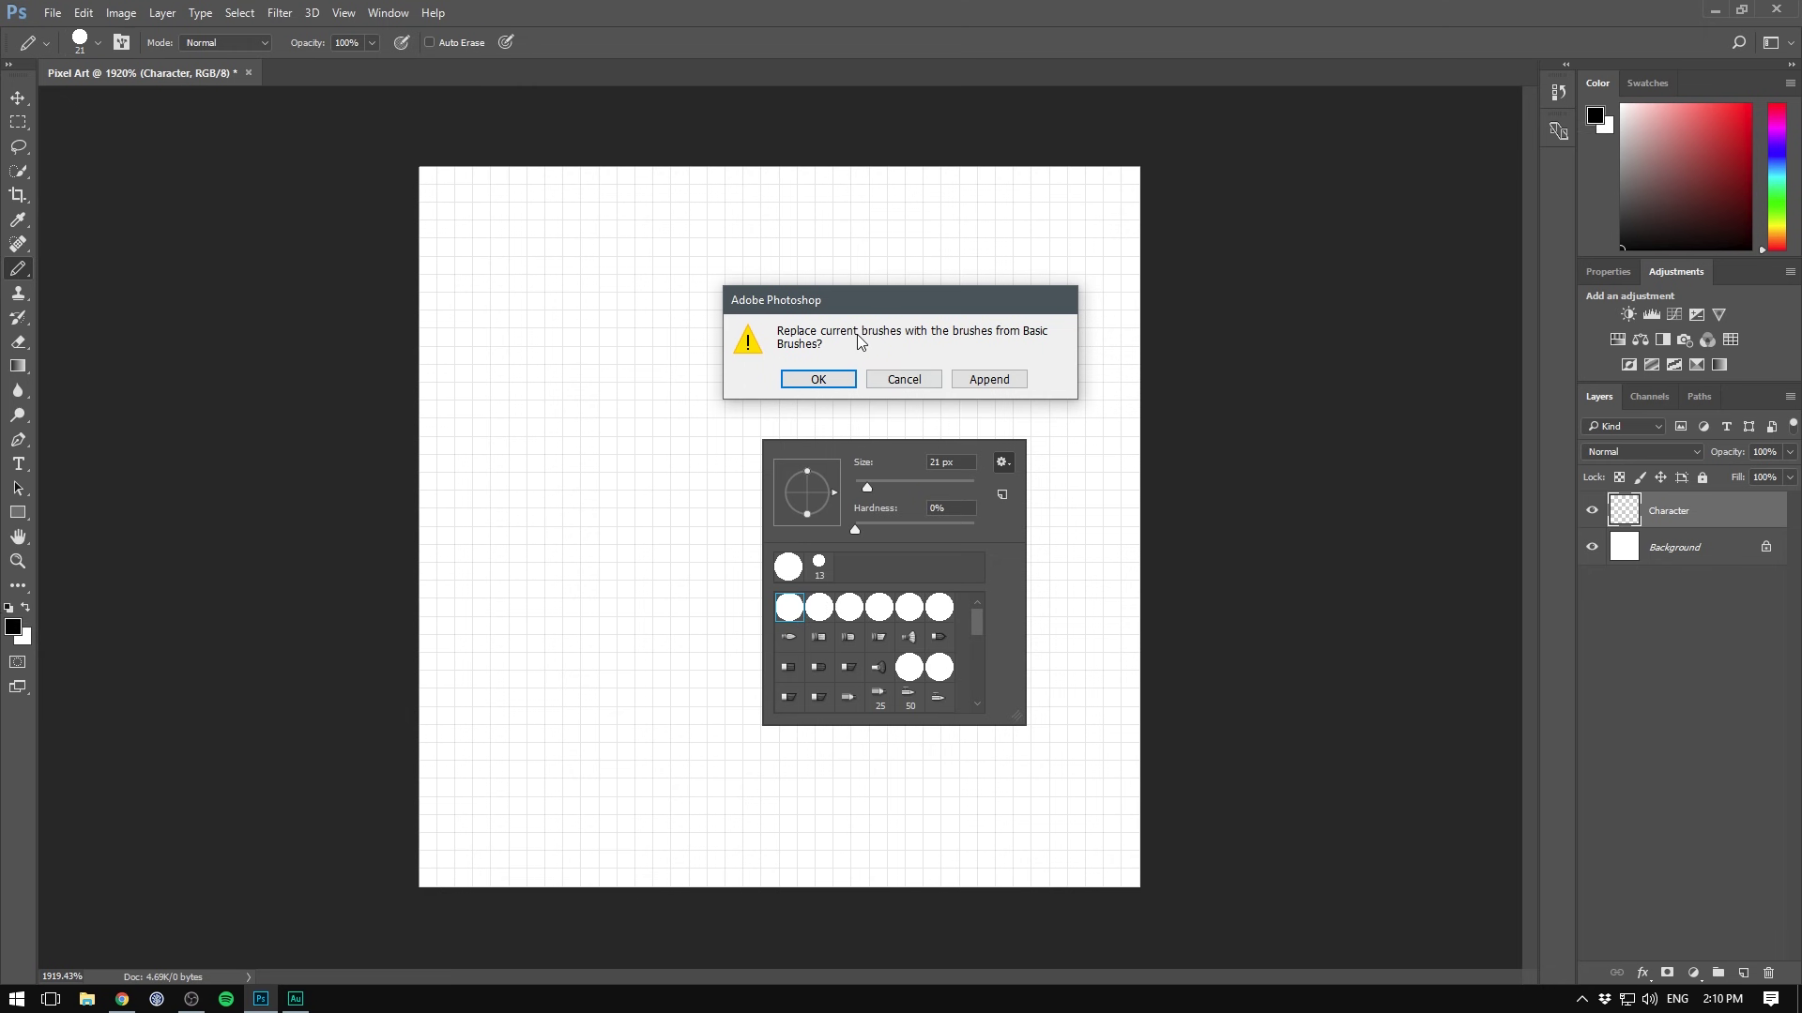
pyautogui.click(812, 383)
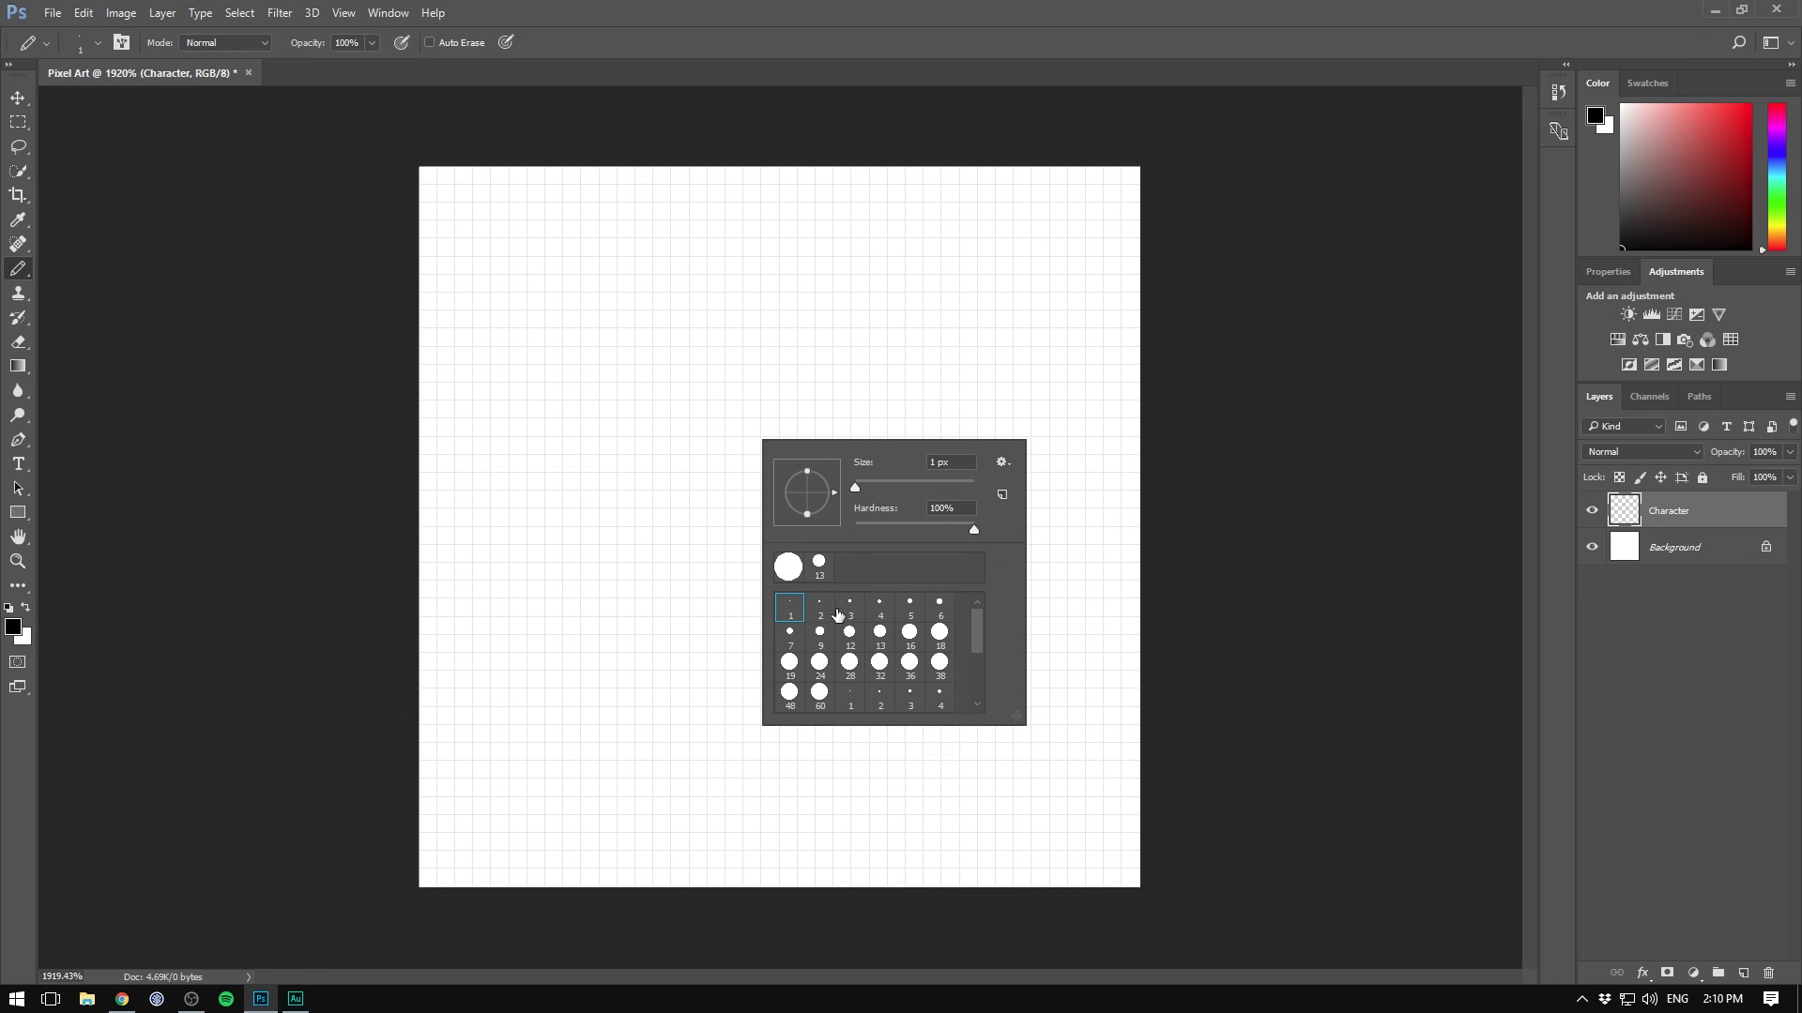
# Pick the 1 px brush preset after trying 24 and 32 px, then test-draw and undo
pyautogui.click(819, 663)
pyautogui.click(879, 662)
pyautogui.click(790, 610)
pyautogui.press('Return')
pyautogui.moveTo(694, 425); pyautogui.dragTo(919, 425)
pyautogui.hotkey('ctrl', 'z')
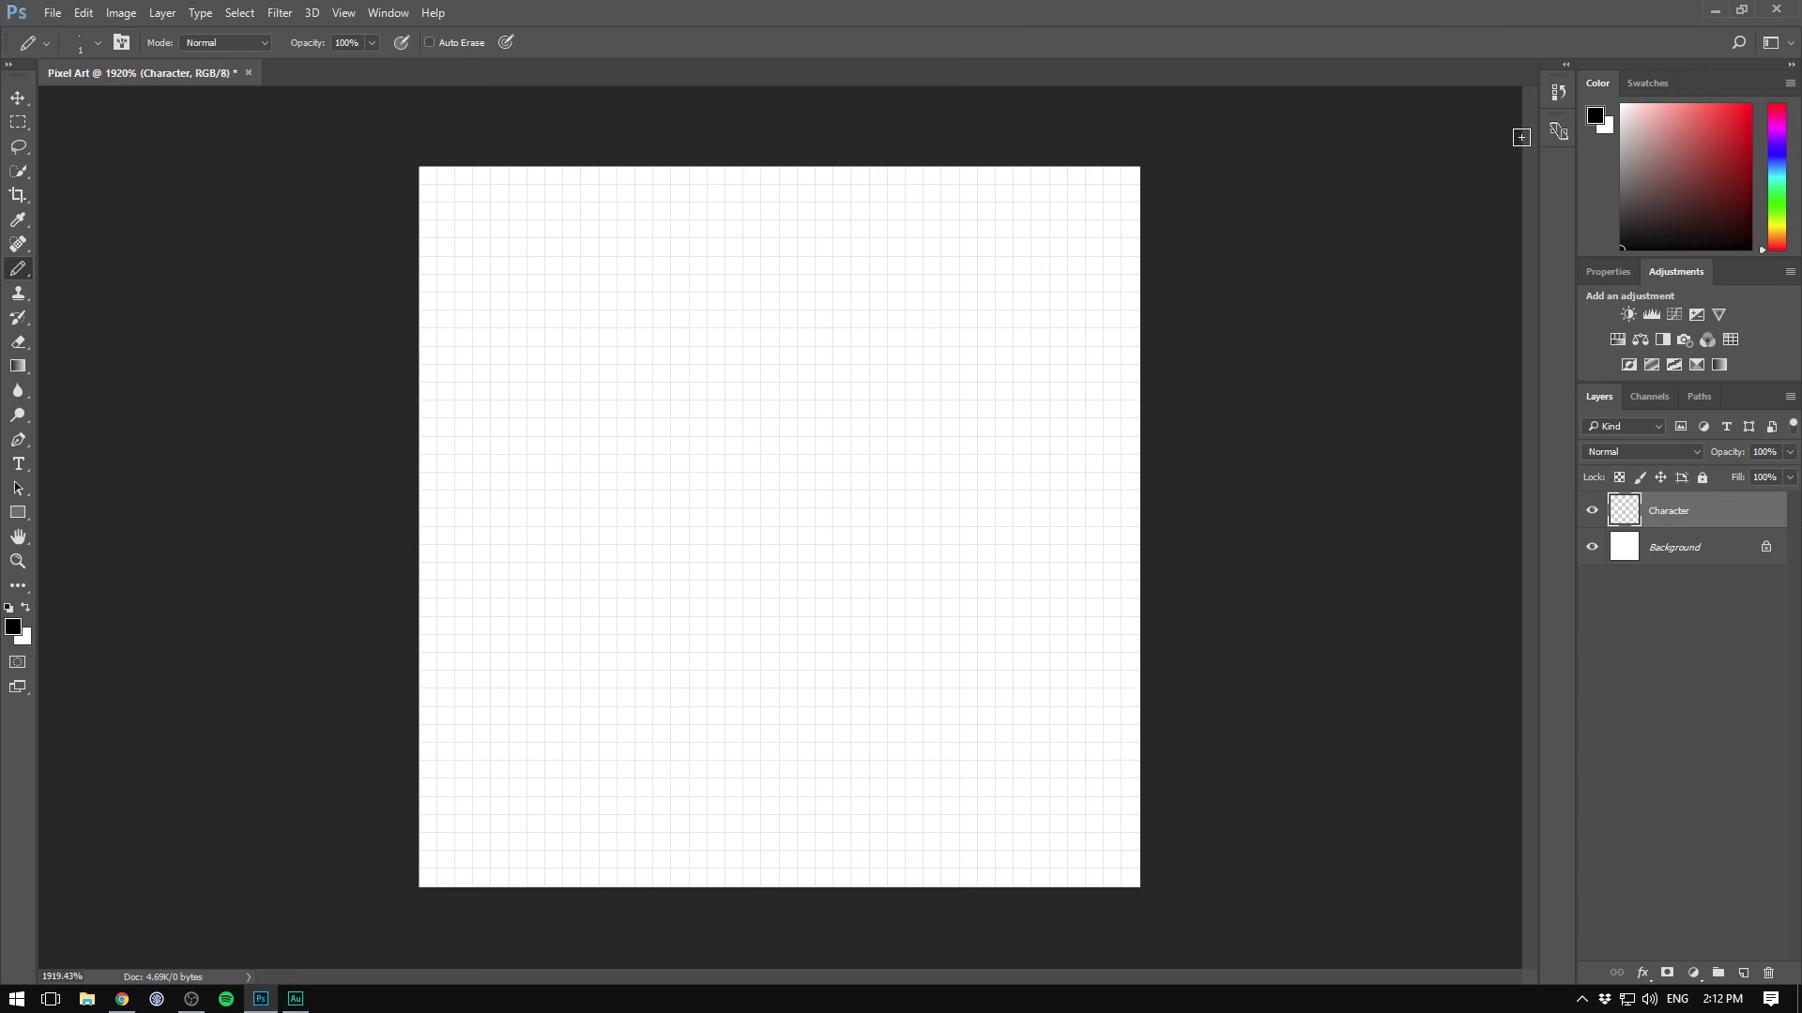
# Pick red dc3232, save it as the swatch 'Nice red', and paint one pixel near the top-left
pyautogui.click(1595, 116)
pyautogui.moveTo(844, 293); pyautogui.dragTo(843, 292)
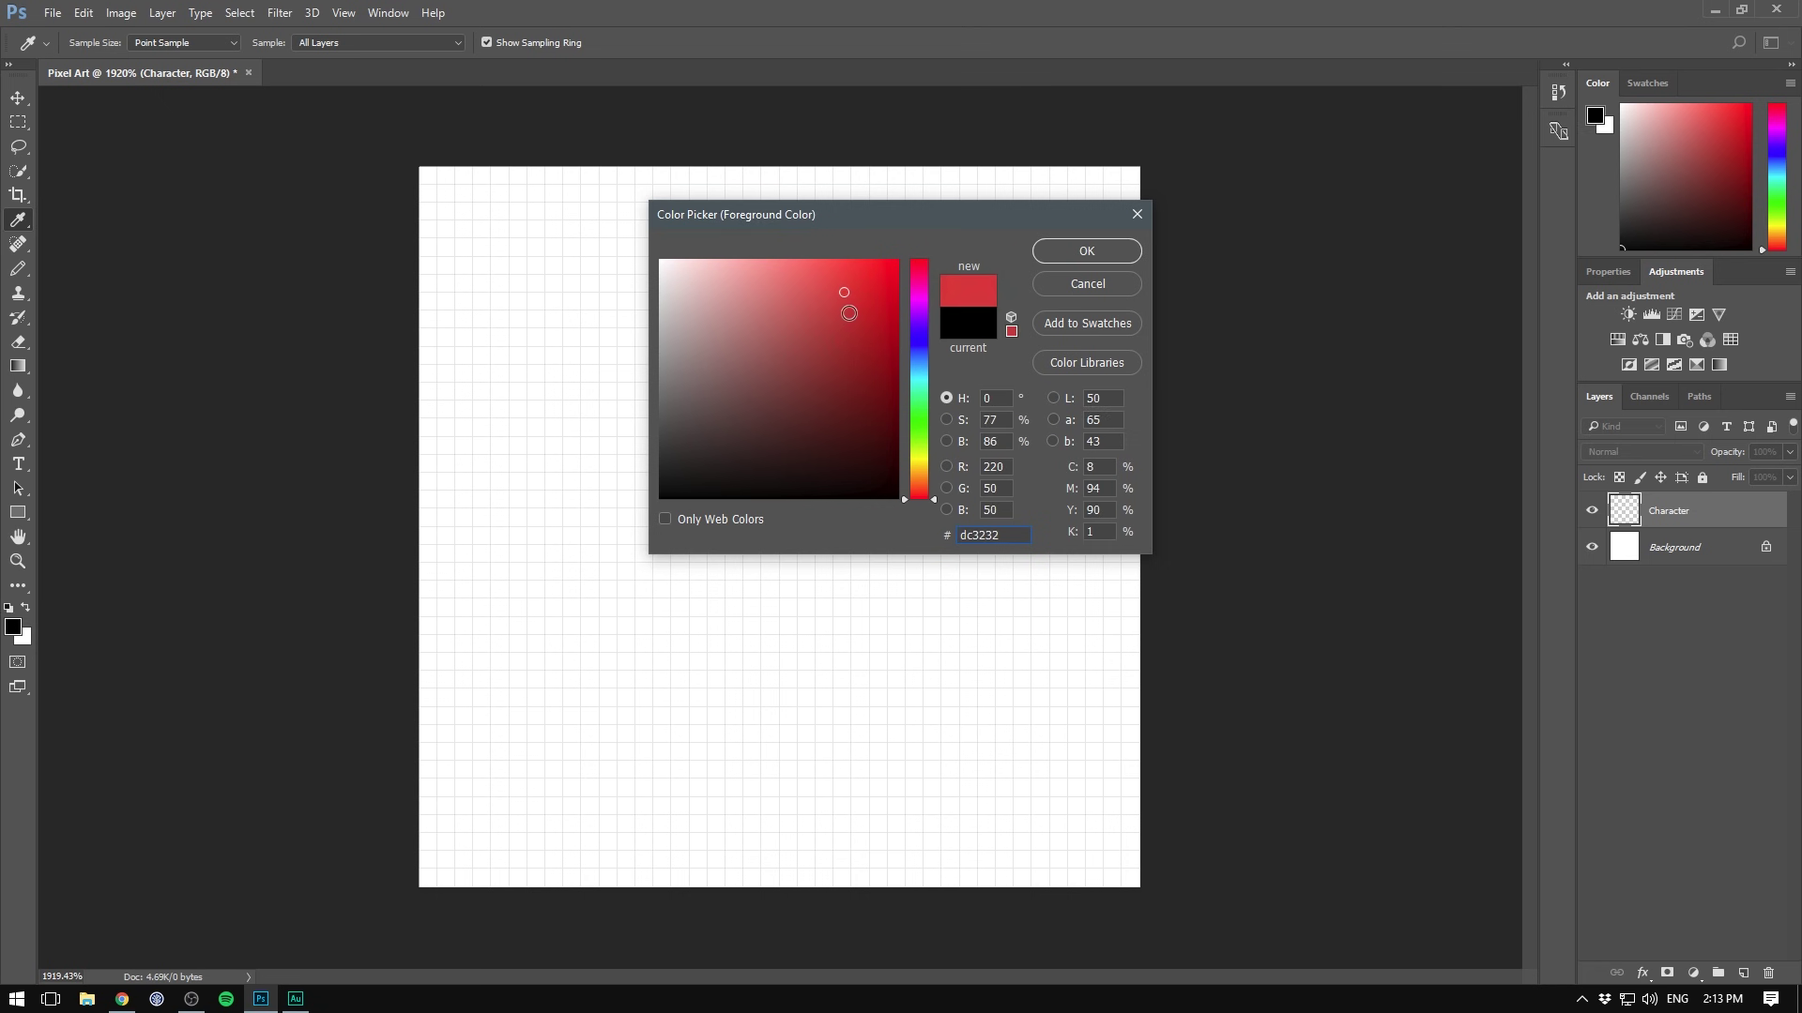
pyautogui.click(1090, 324)
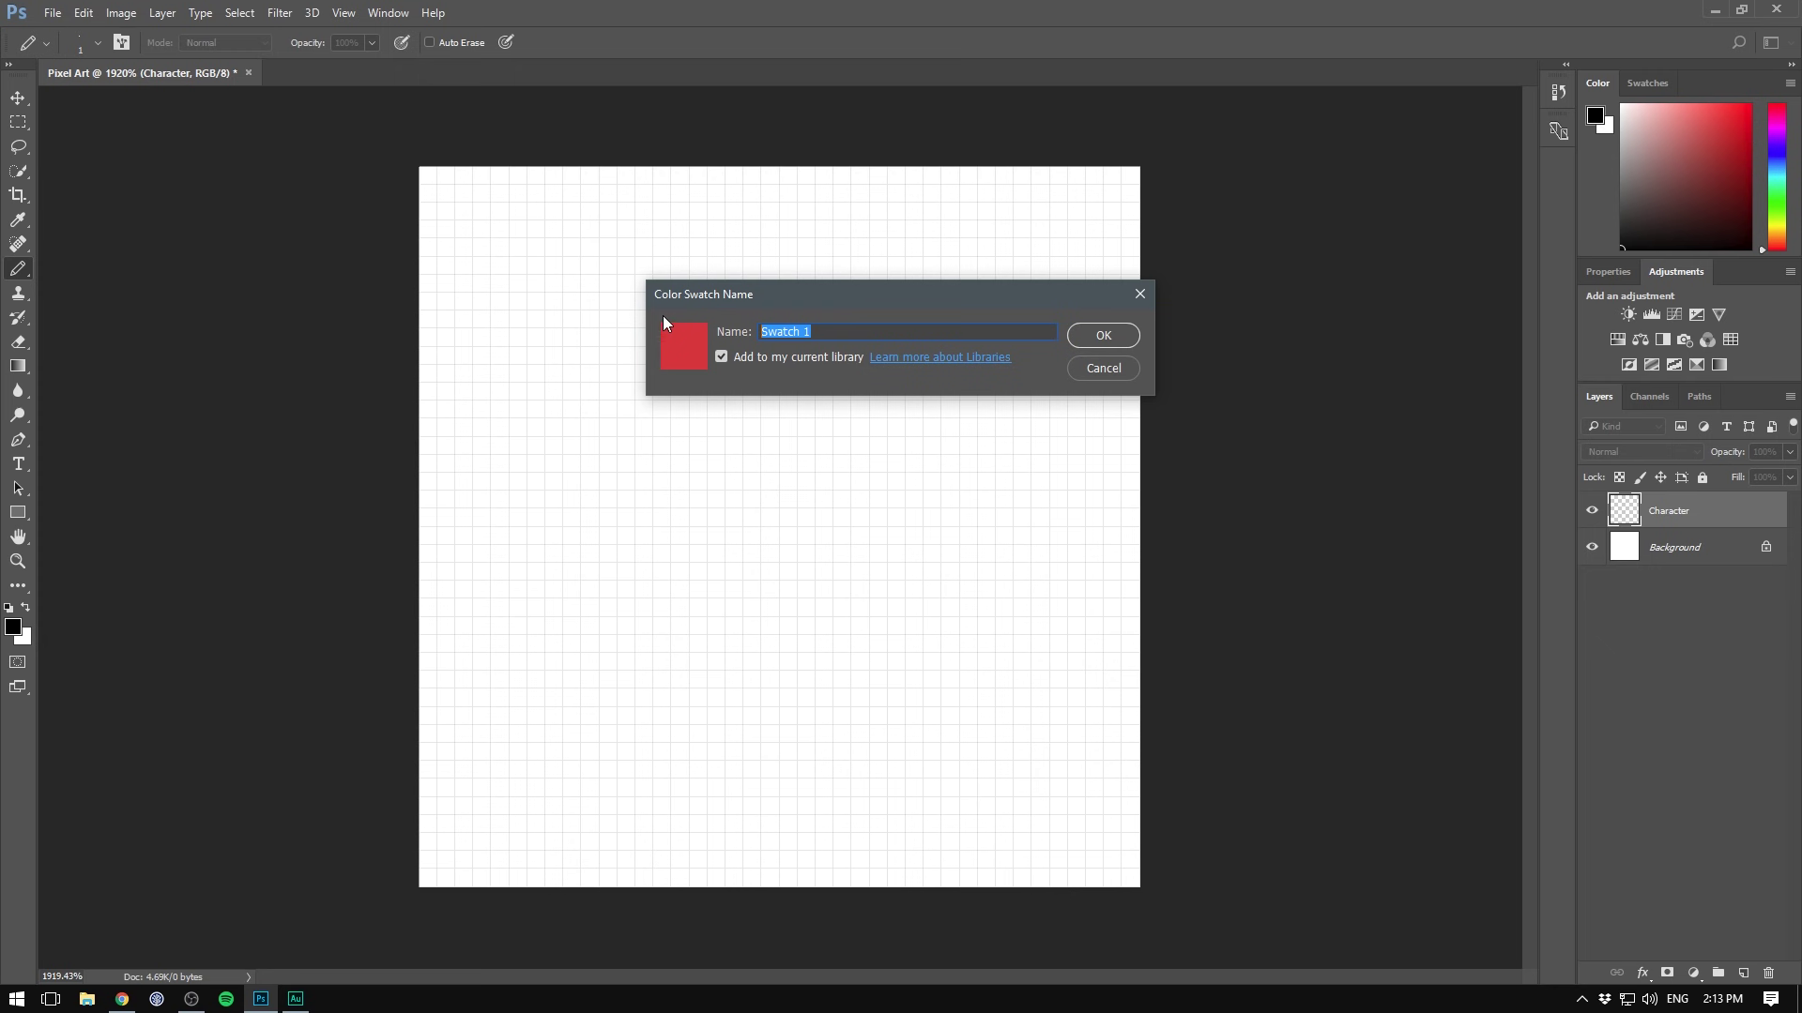
pyautogui.write('Nice red')
pyautogui.click(1102, 338)
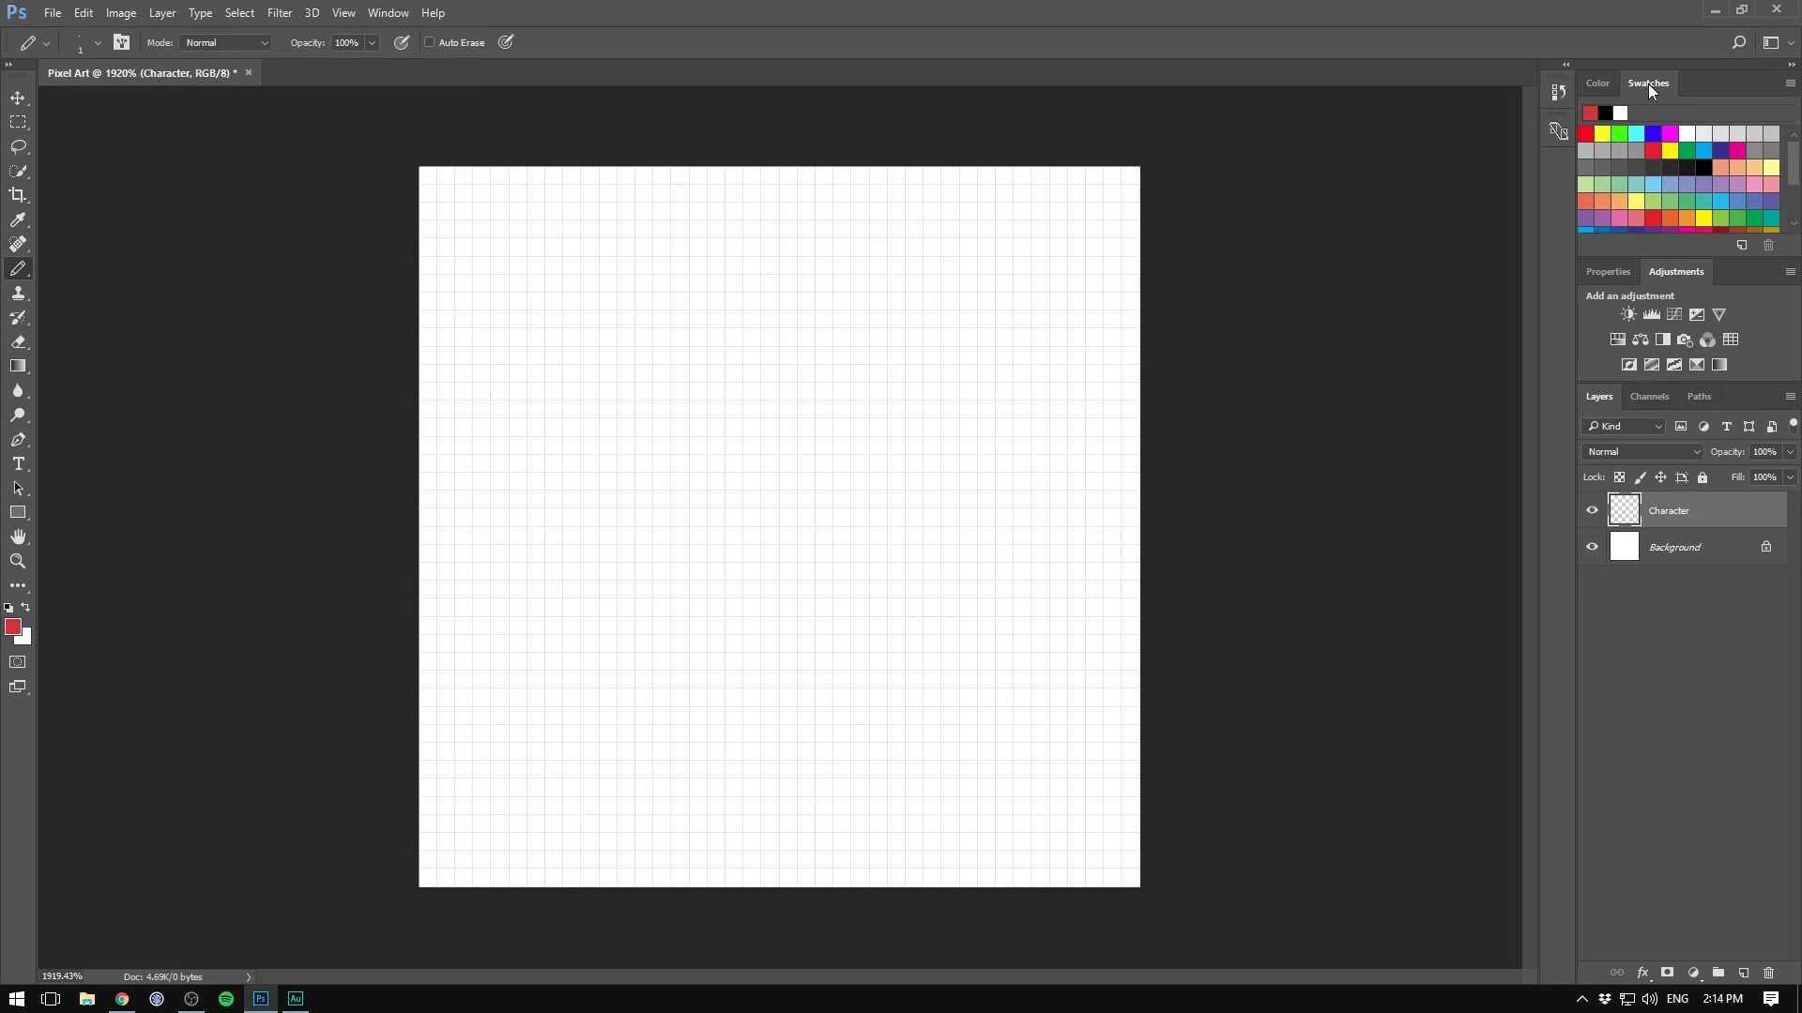
pyautogui.scroll(-5, 1722, 139)
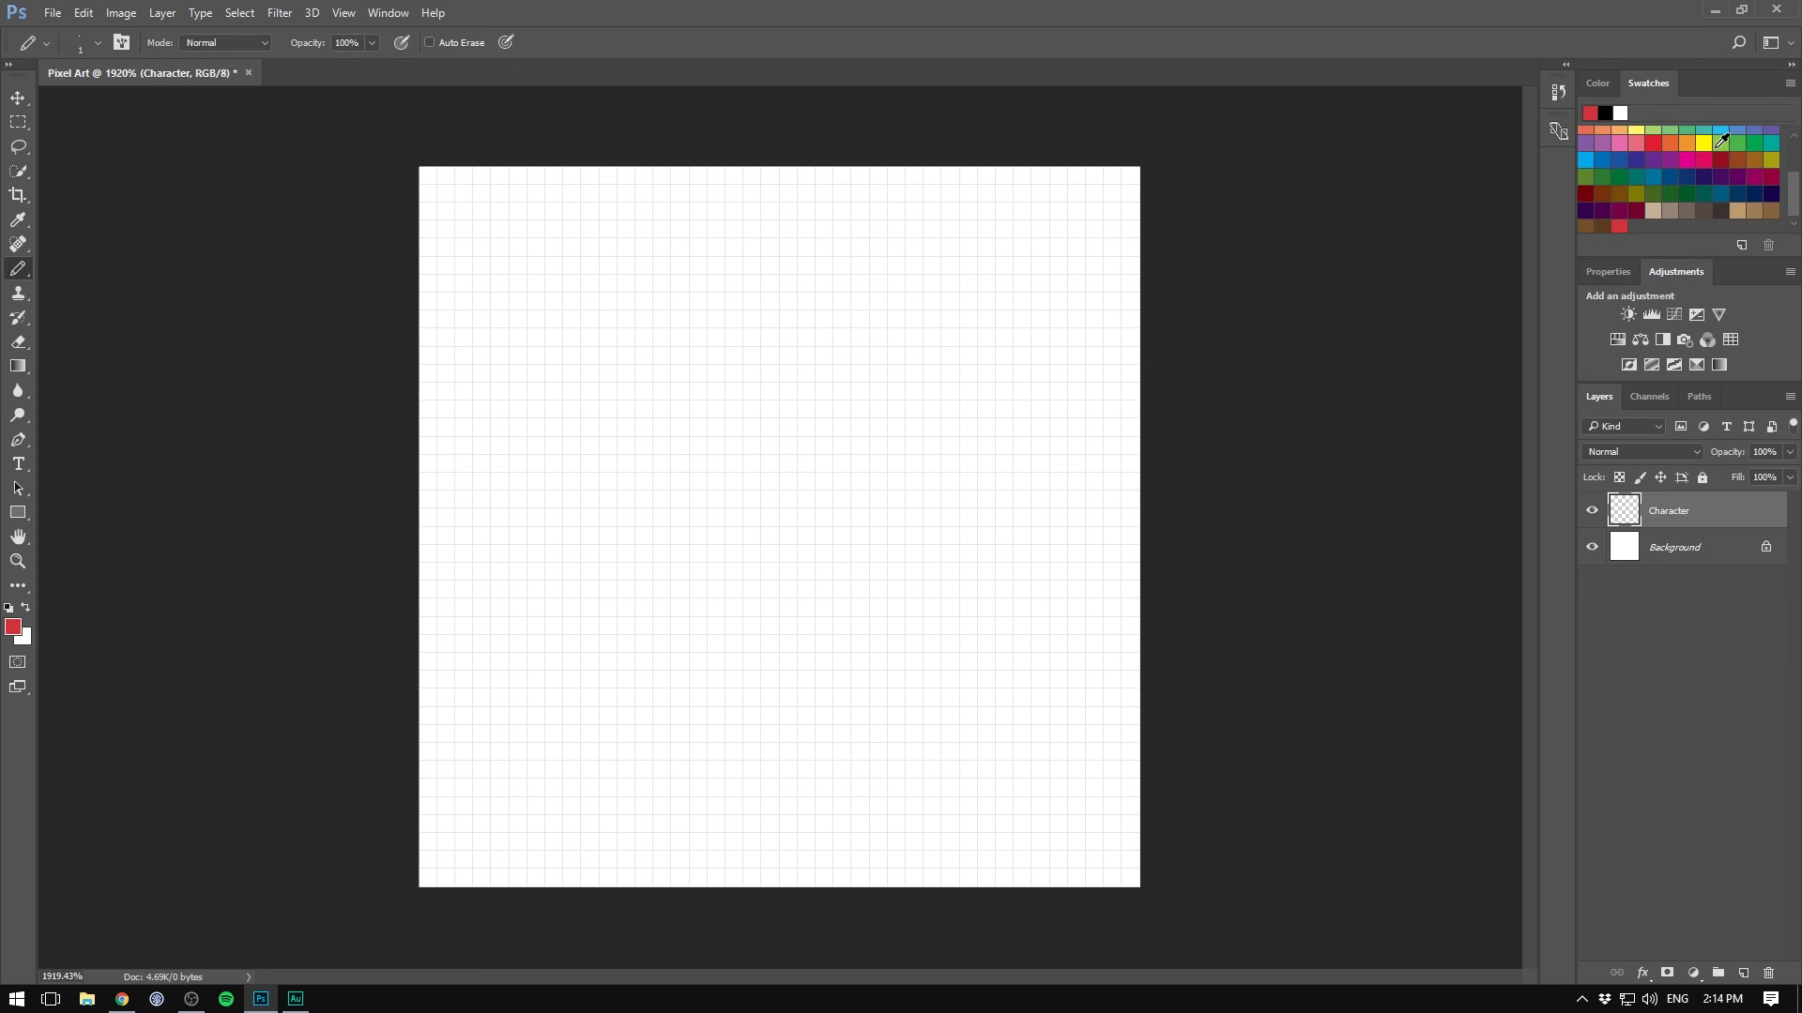
pyautogui.click(1622, 225)
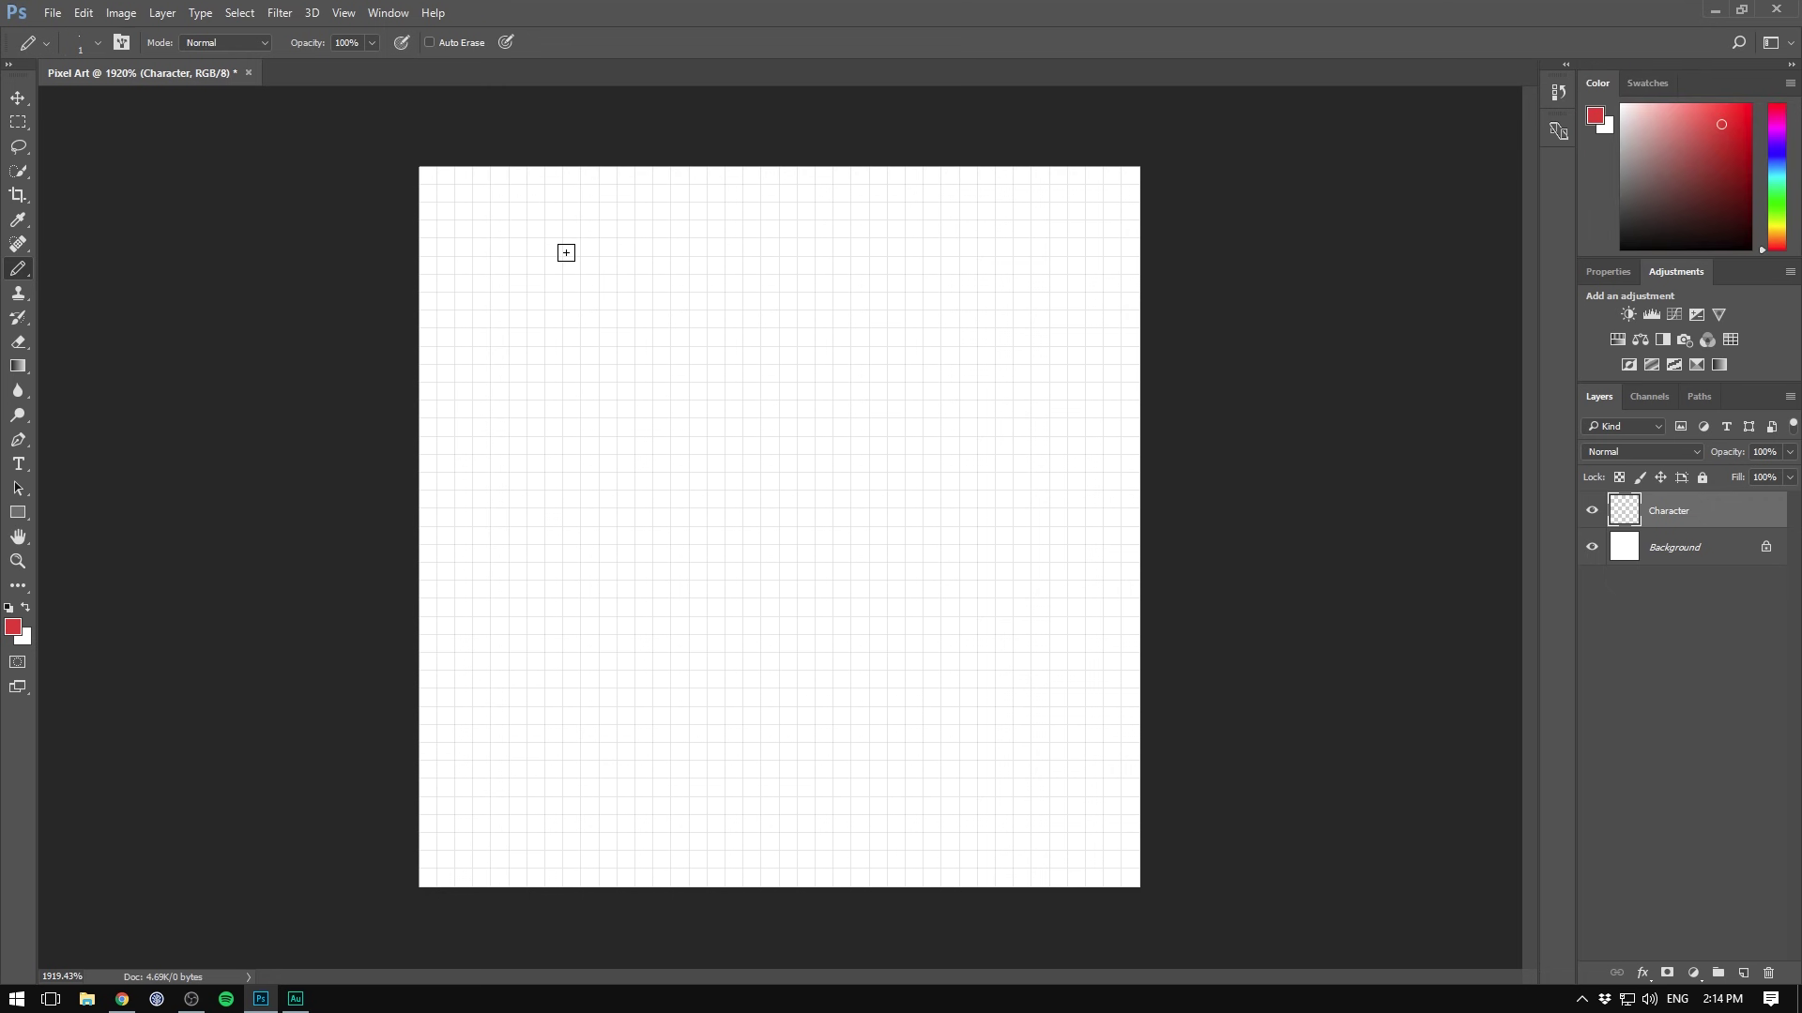
pyautogui.click(518, 230)
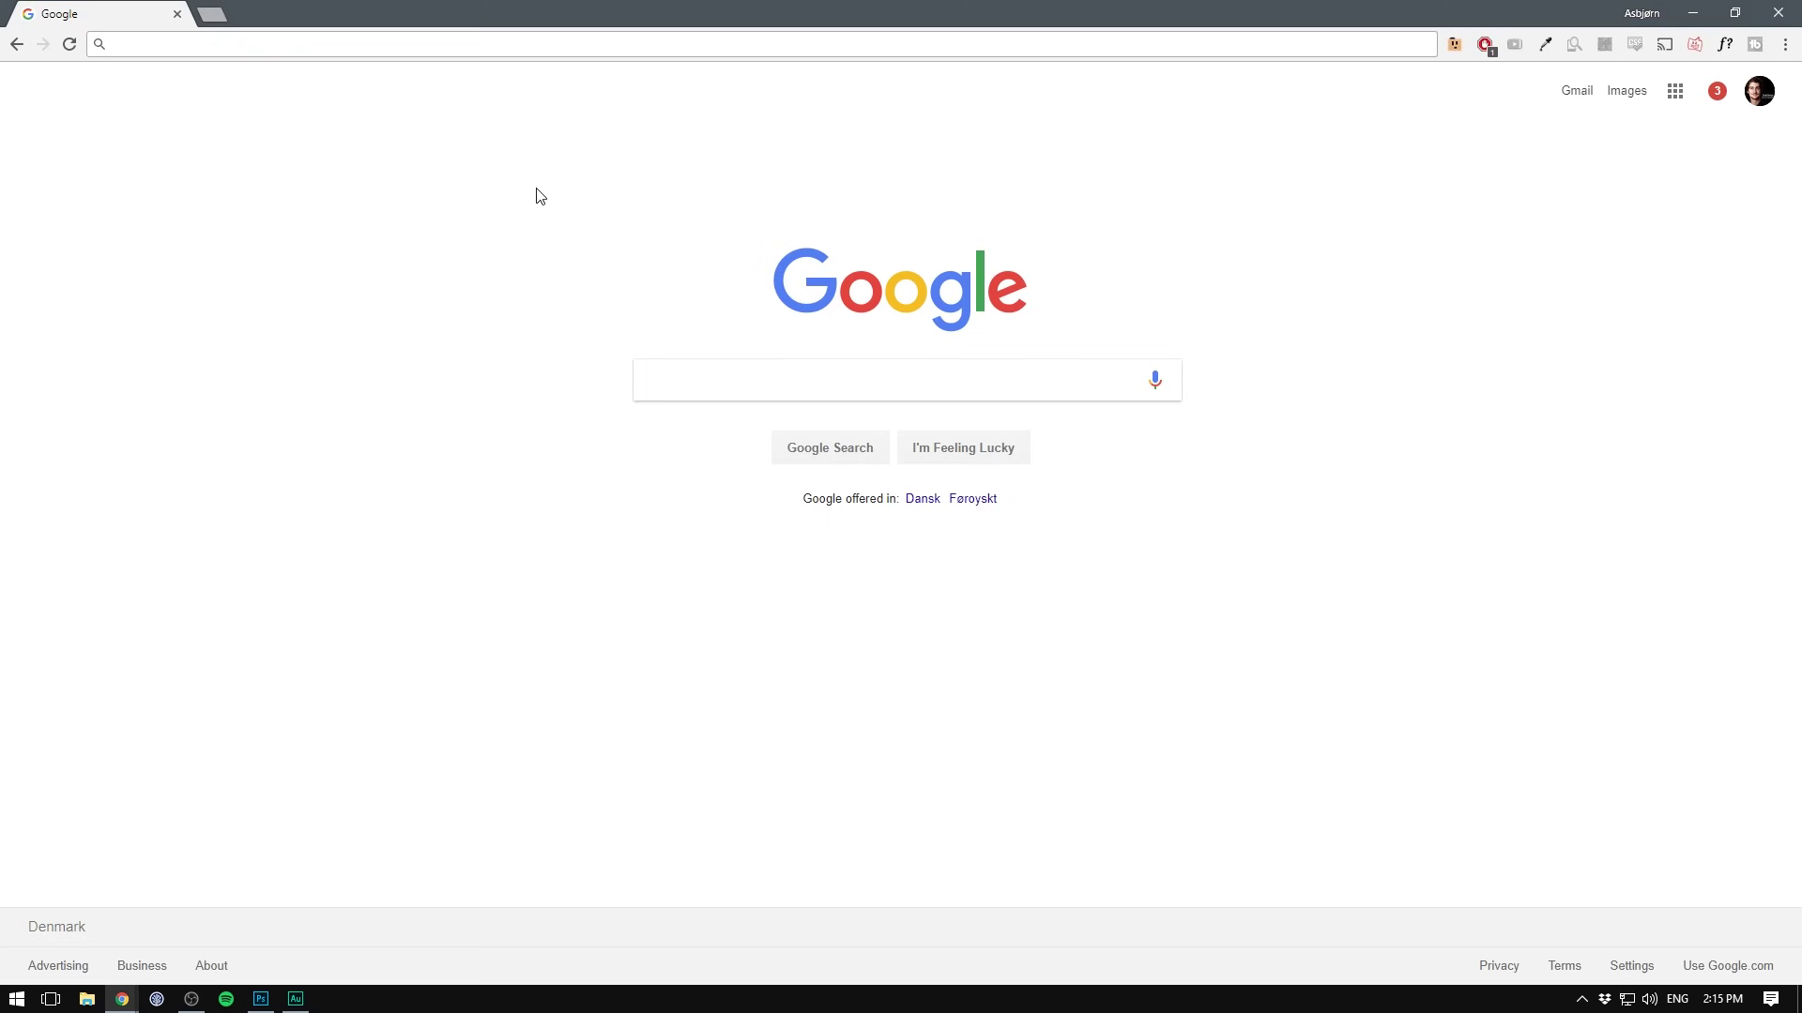
# Open color.adobe.com and try the Monochromatic, Triad and Compound colour rules on the wheel
pyautogui.write('color.adobe.com')
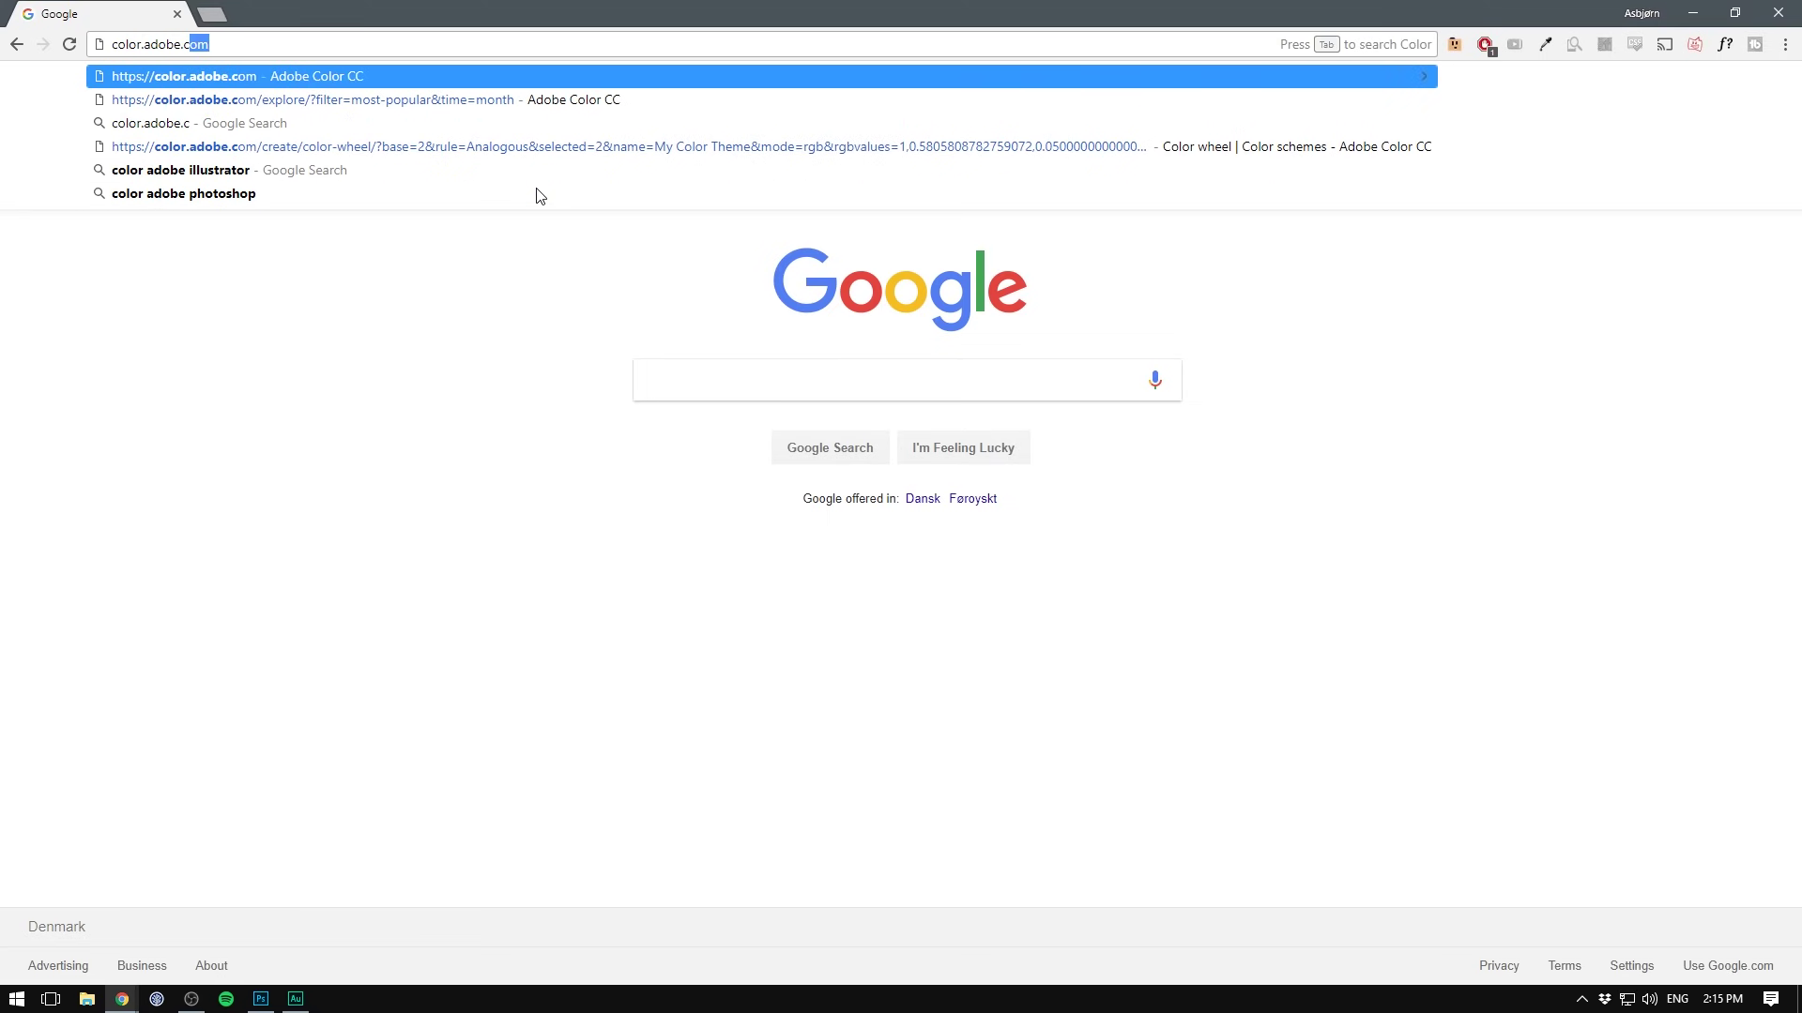
pyautogui.press('Return')
pyautogui.moveTo(1079, 322); pyautogui.dragTo(1115, 419)
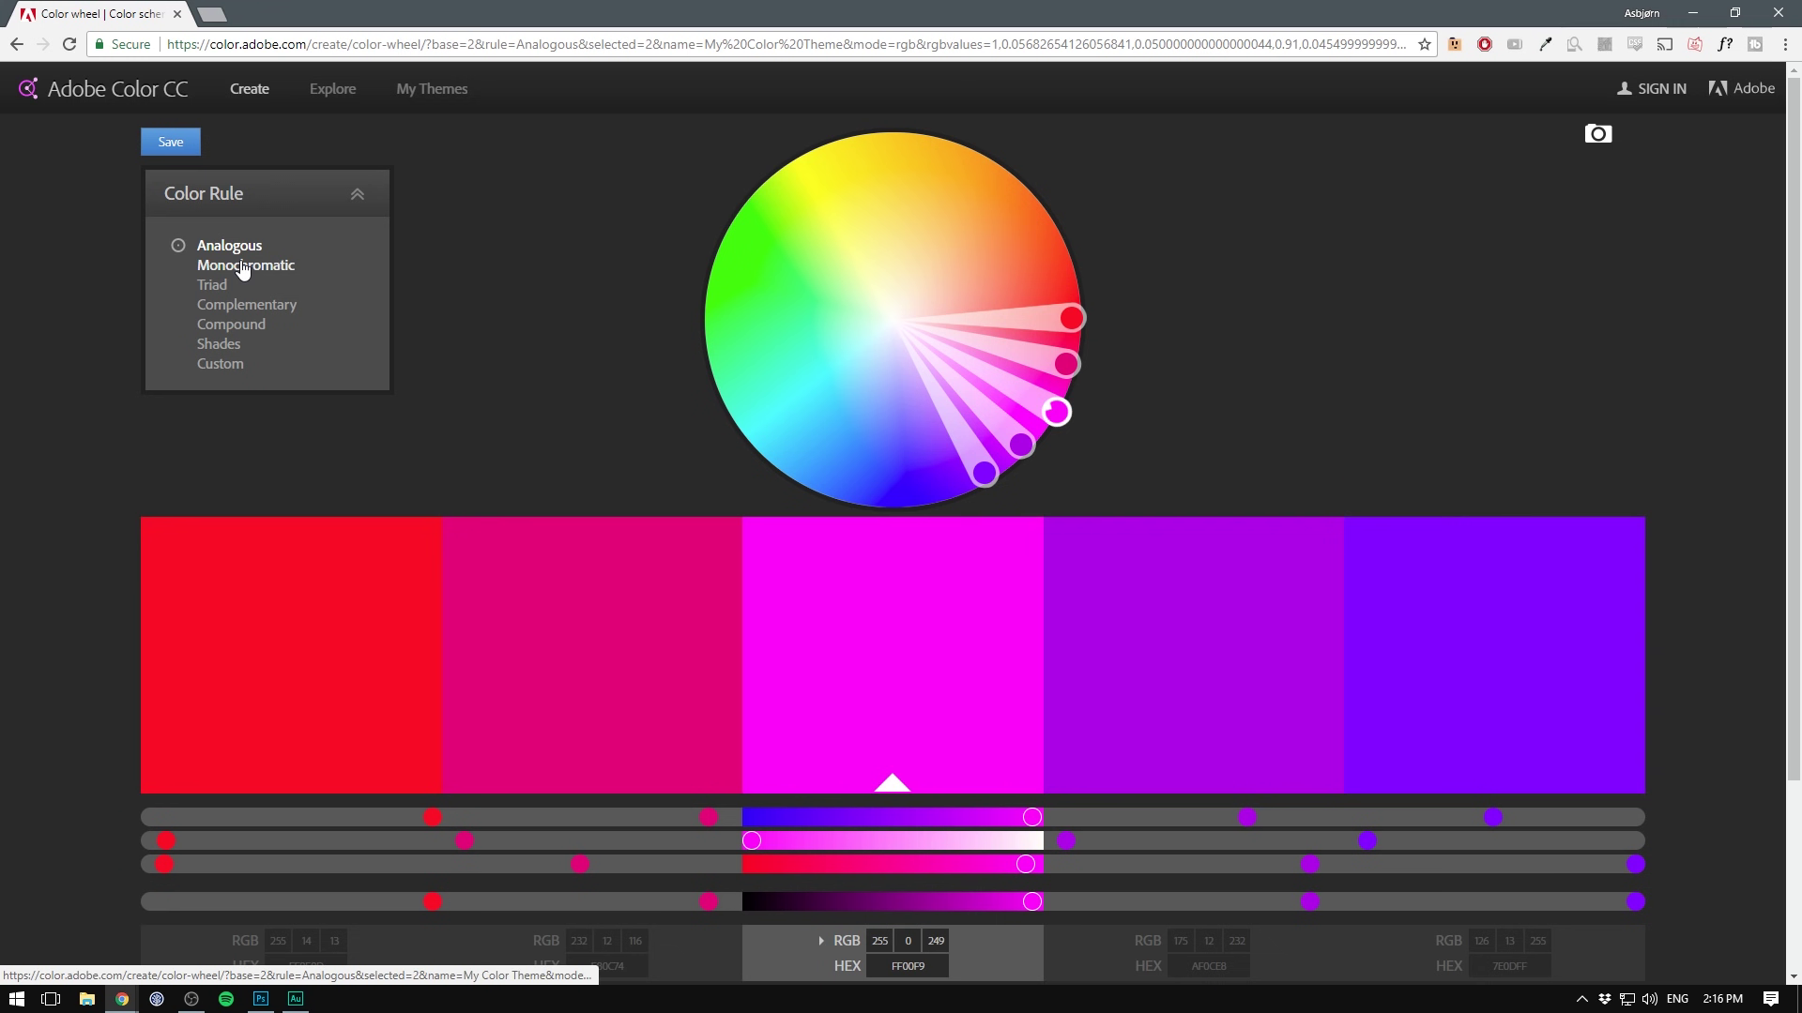
pyautogui.click(243, 268)
pyautogui.click(214, 287)
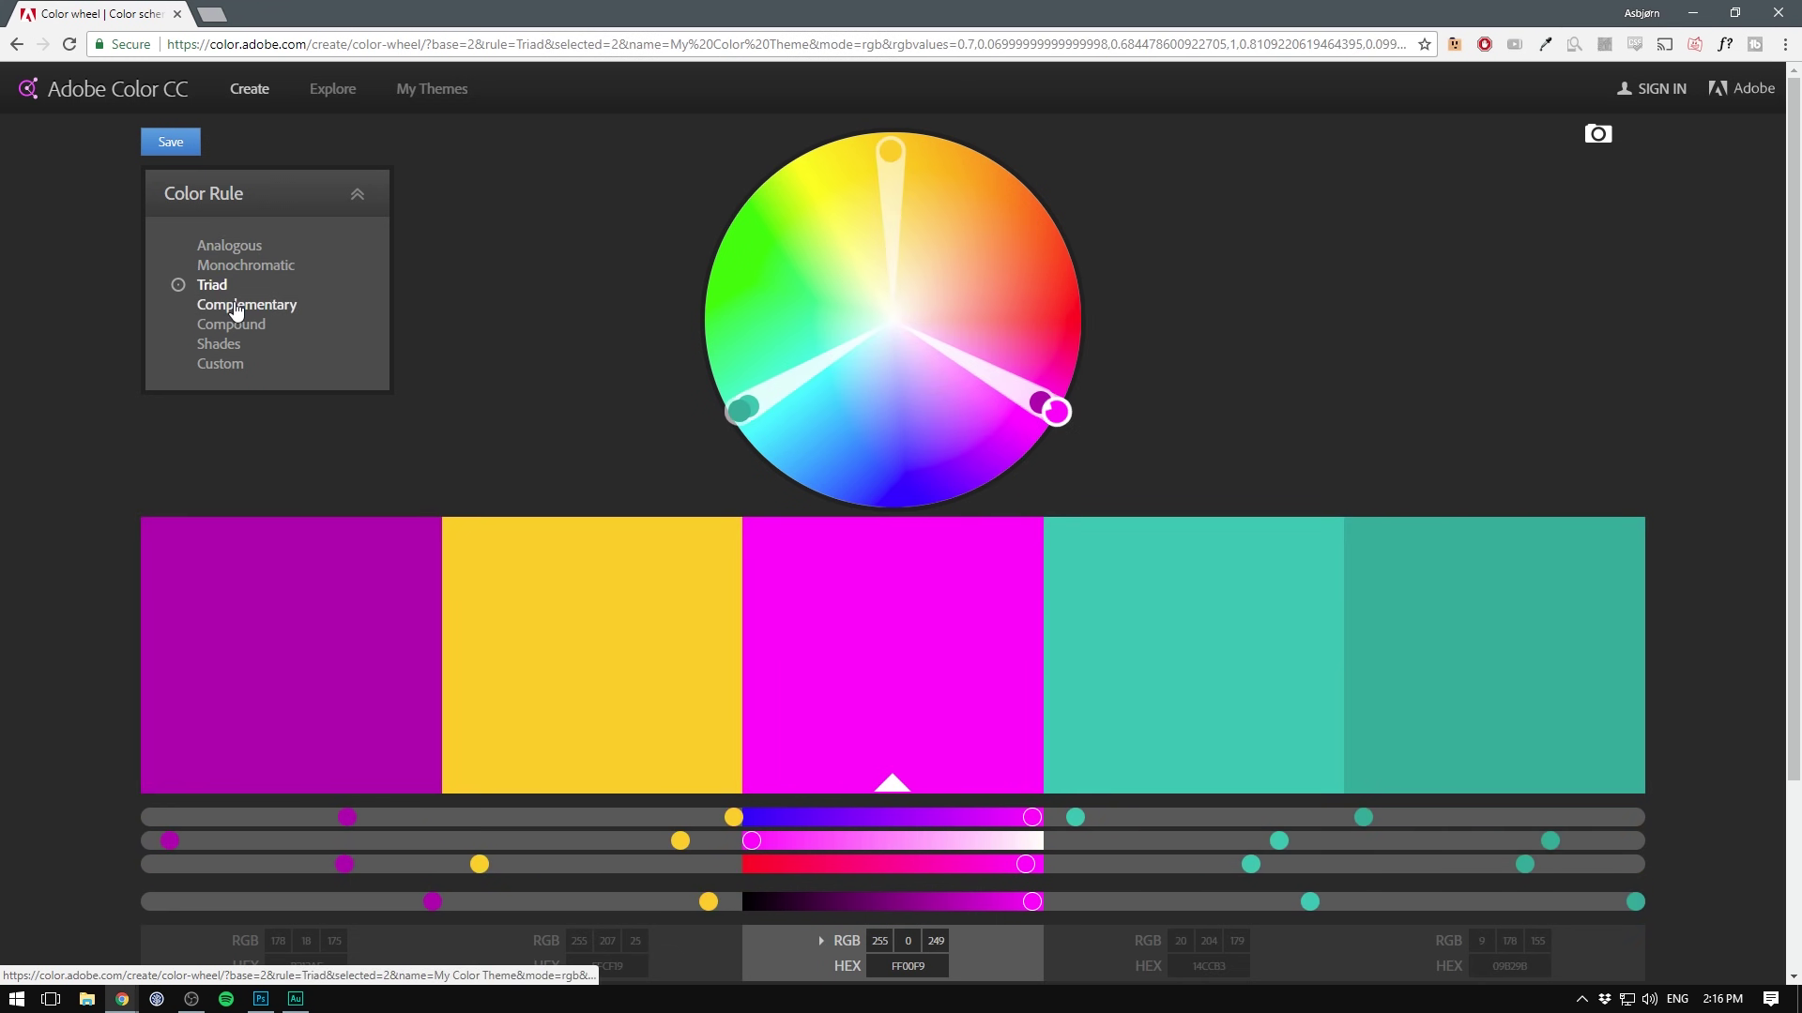
pyautogui.click(231, 325)
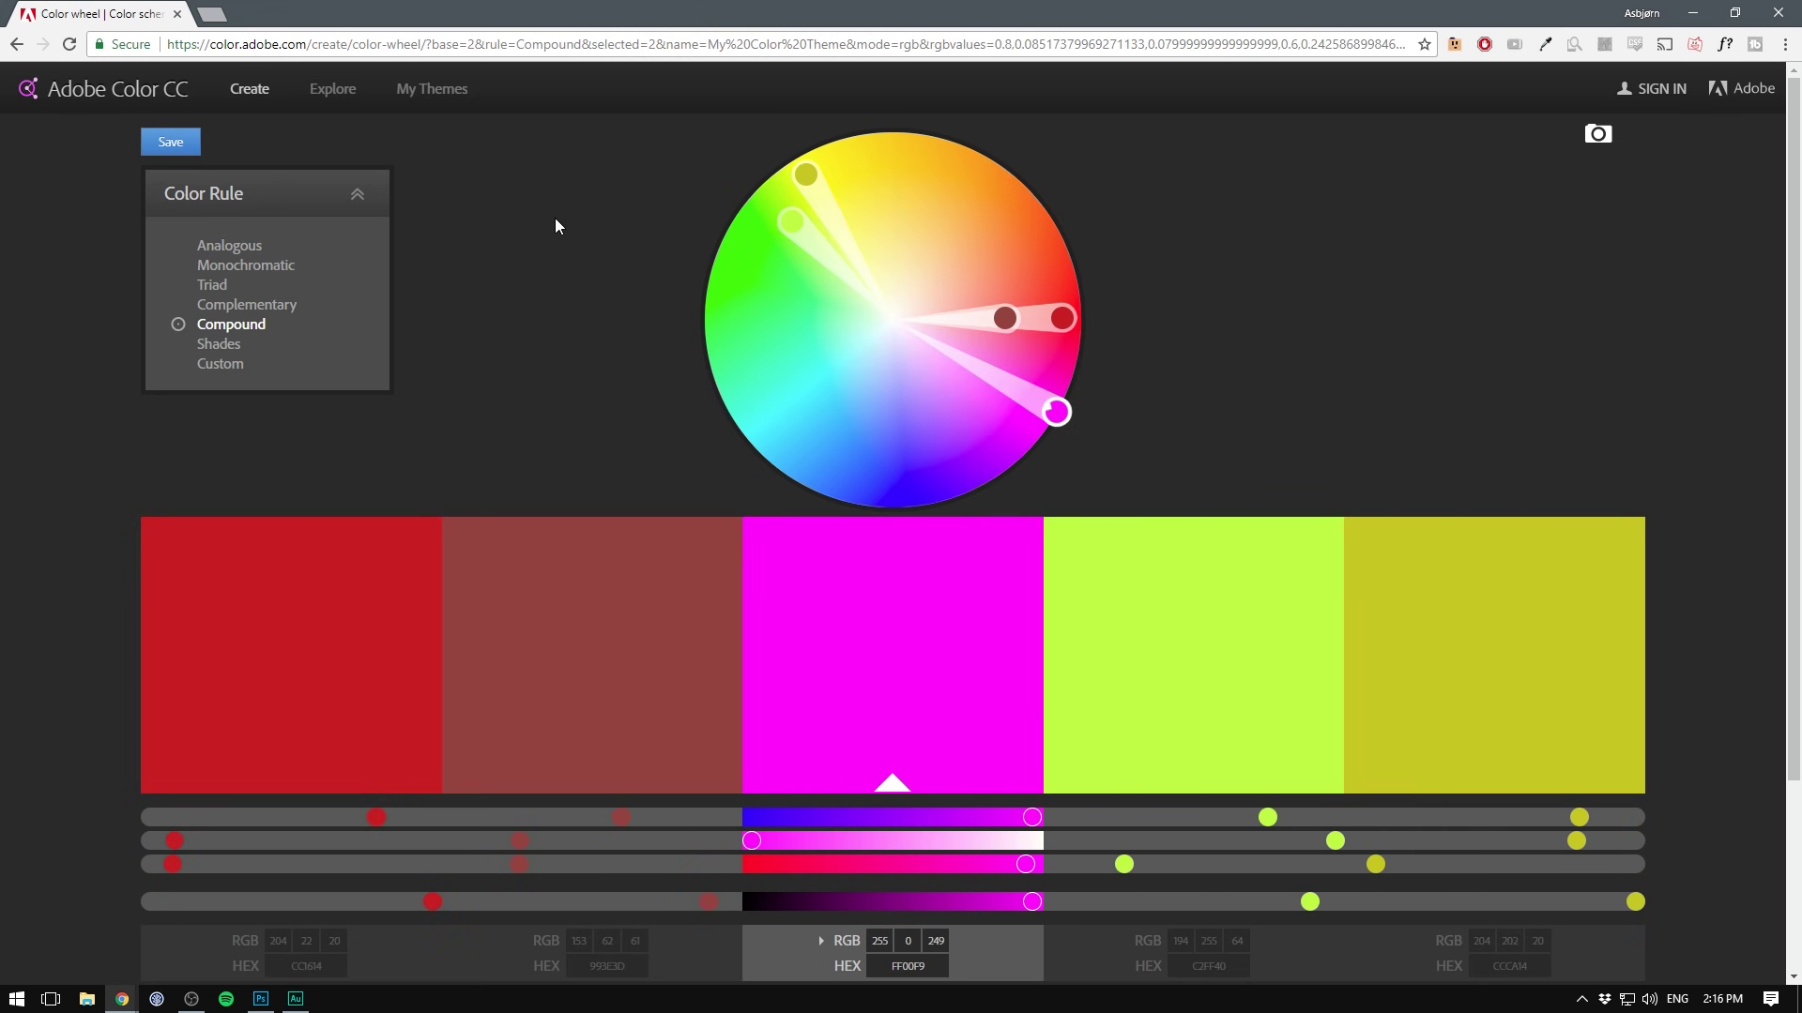
# Open the Sunset Camping theme from Most Popular, then return to Photoshop
pyautogui.click(332, 91)
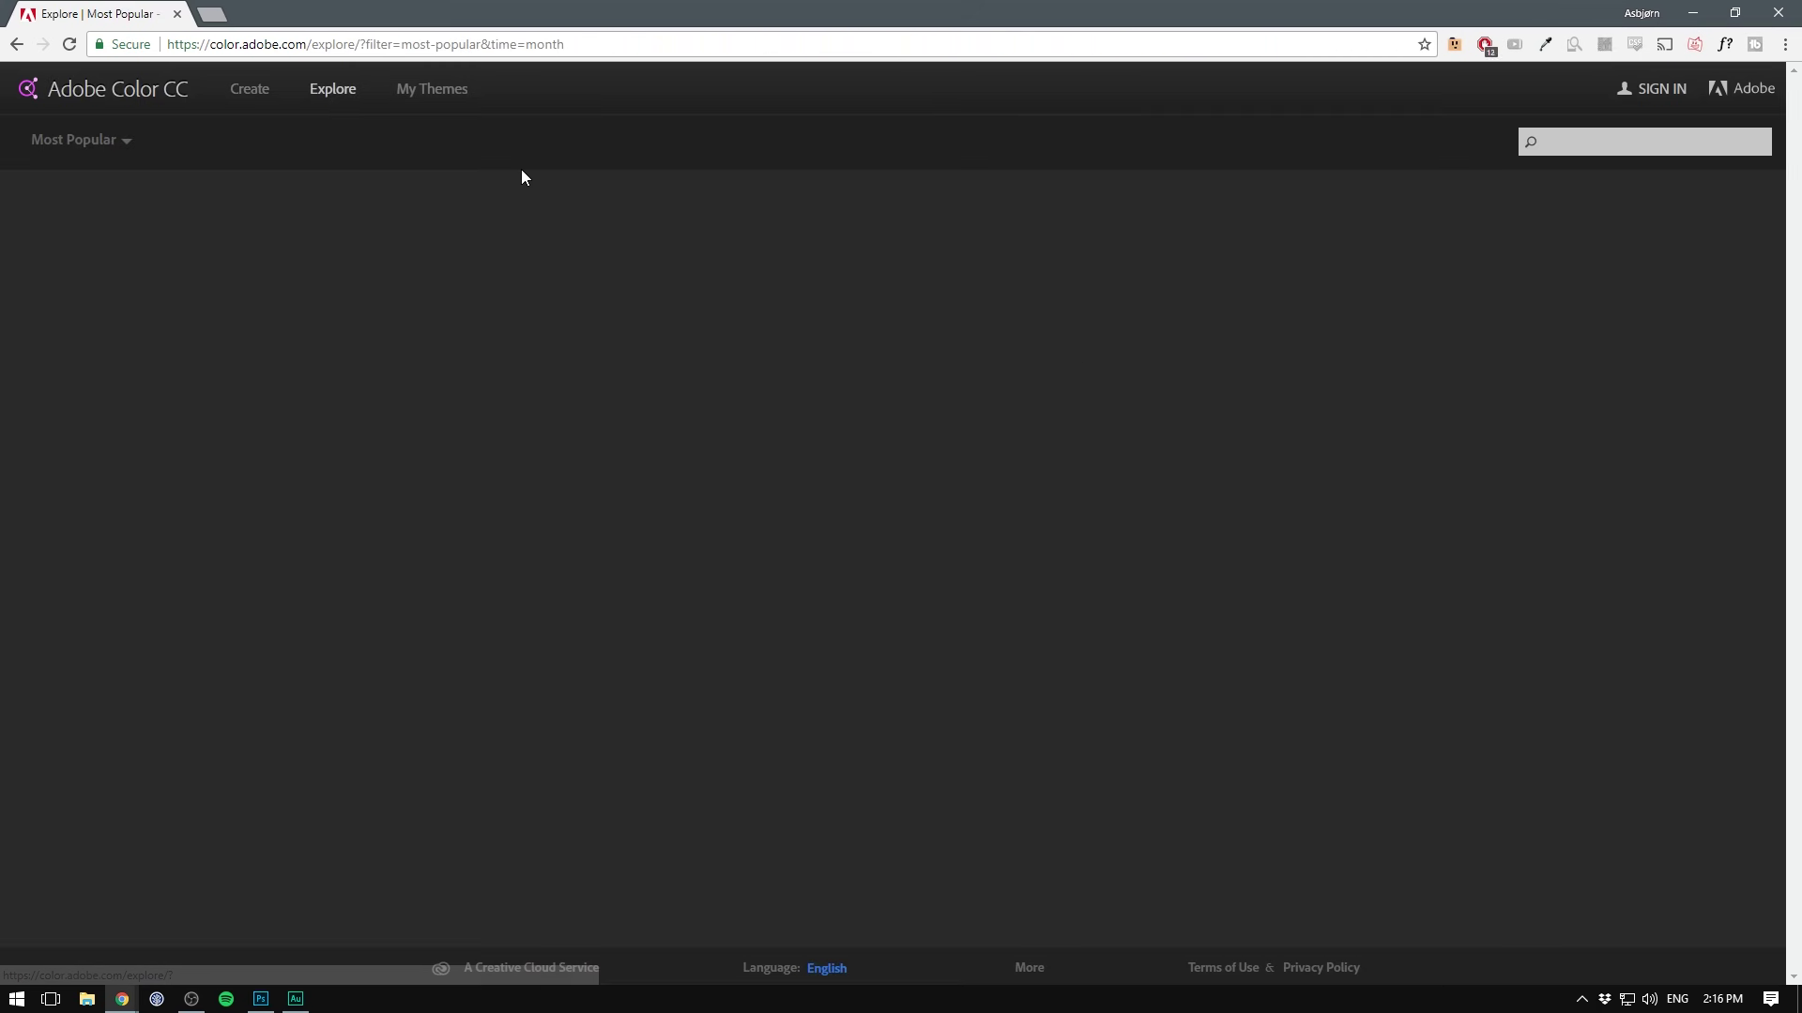
pyautogui.scroll(-6, 893, 199)
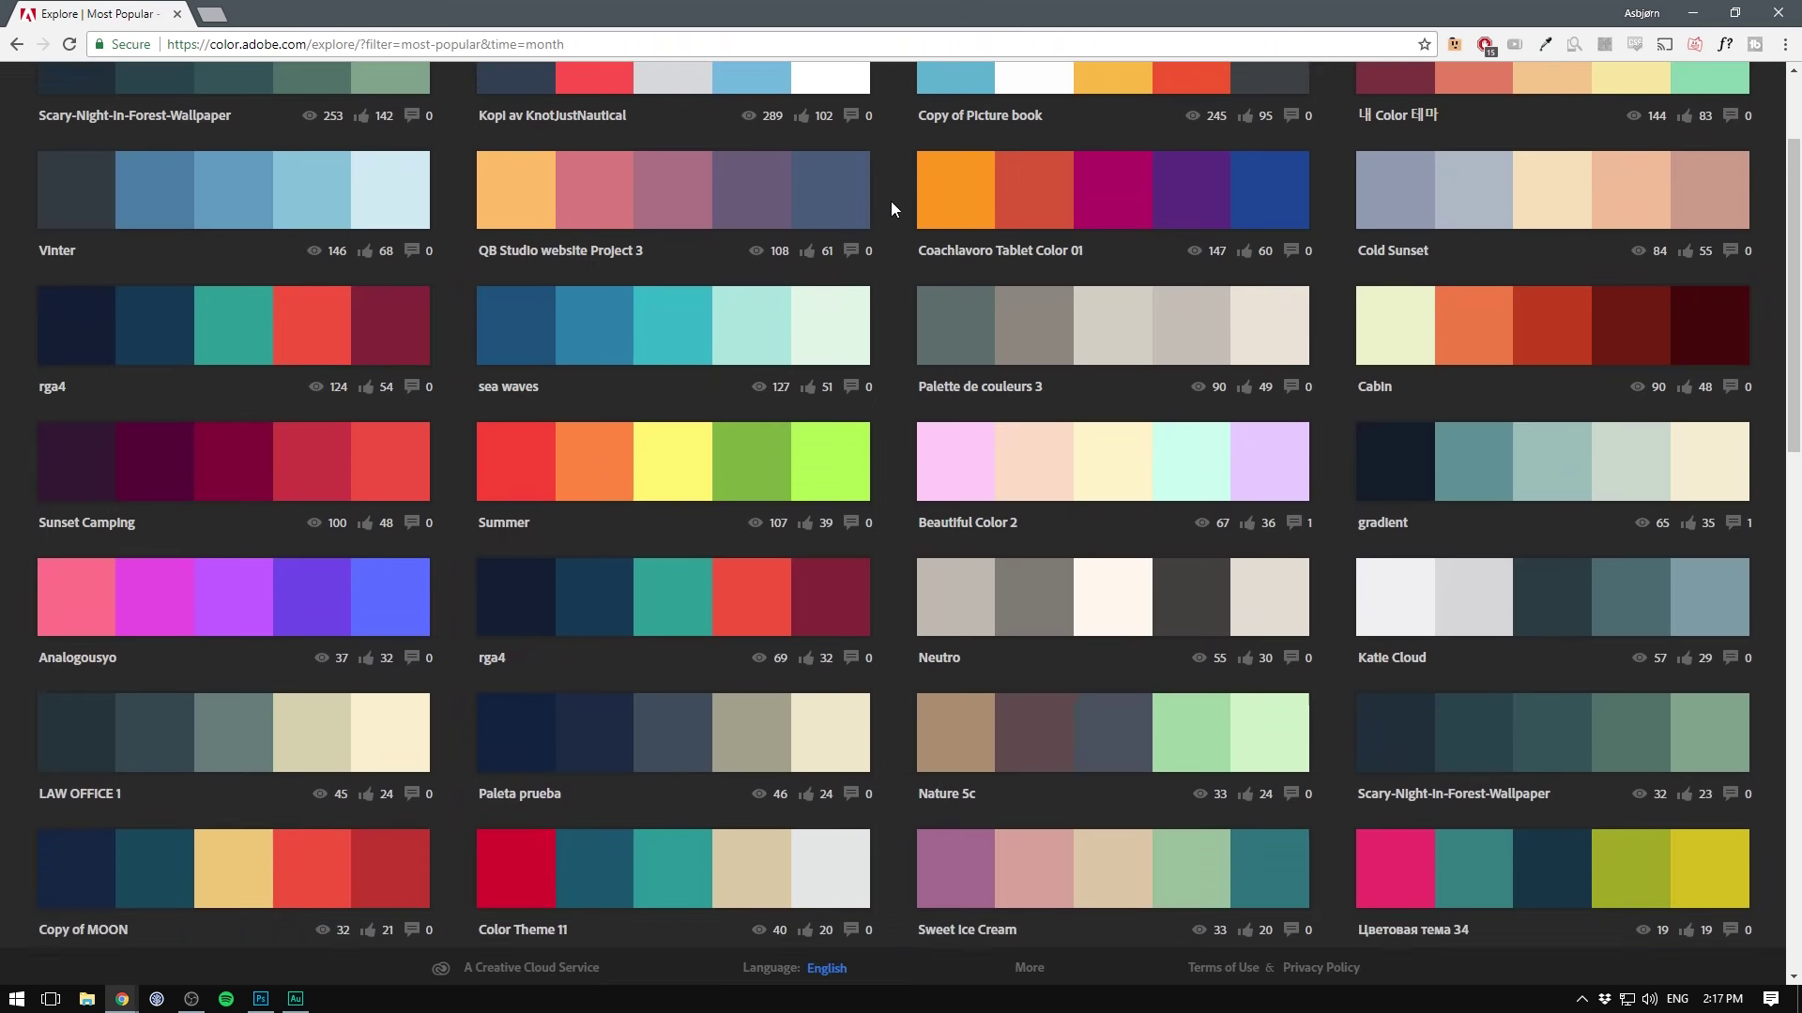
pyautogui.scroll(6, 891, 201)
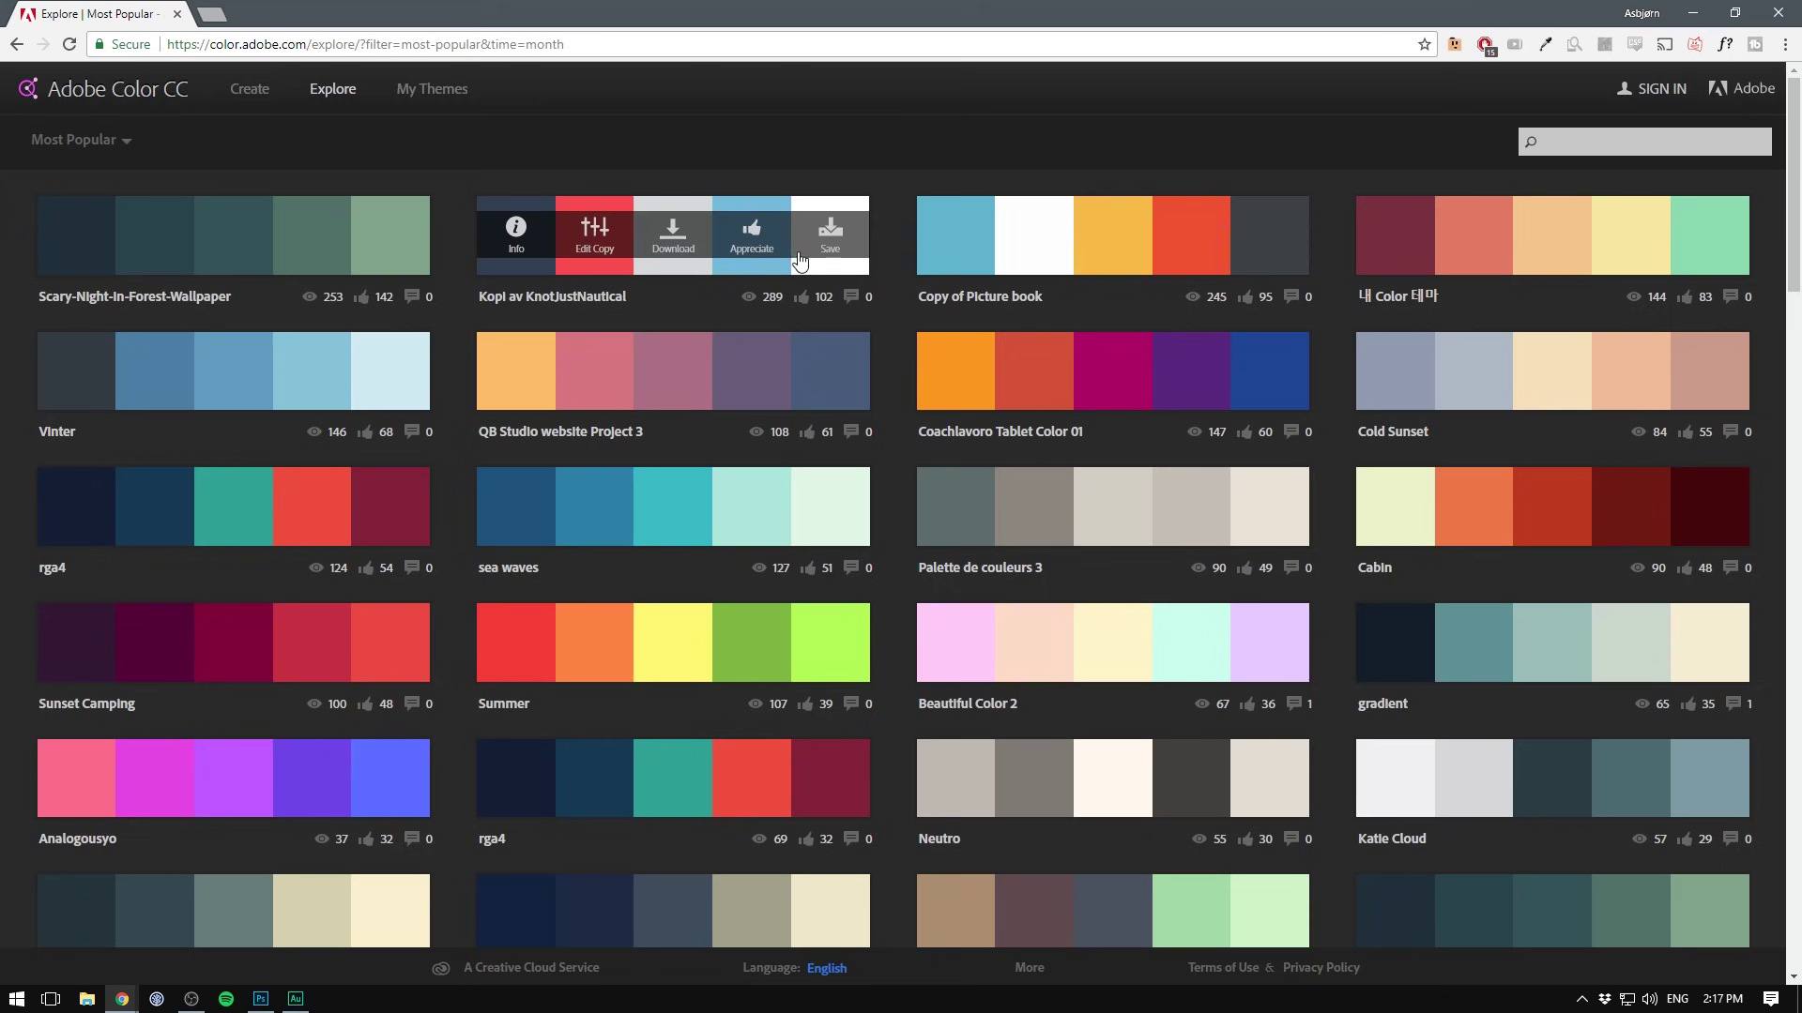
pyautogui.moveTo(1058, 246)
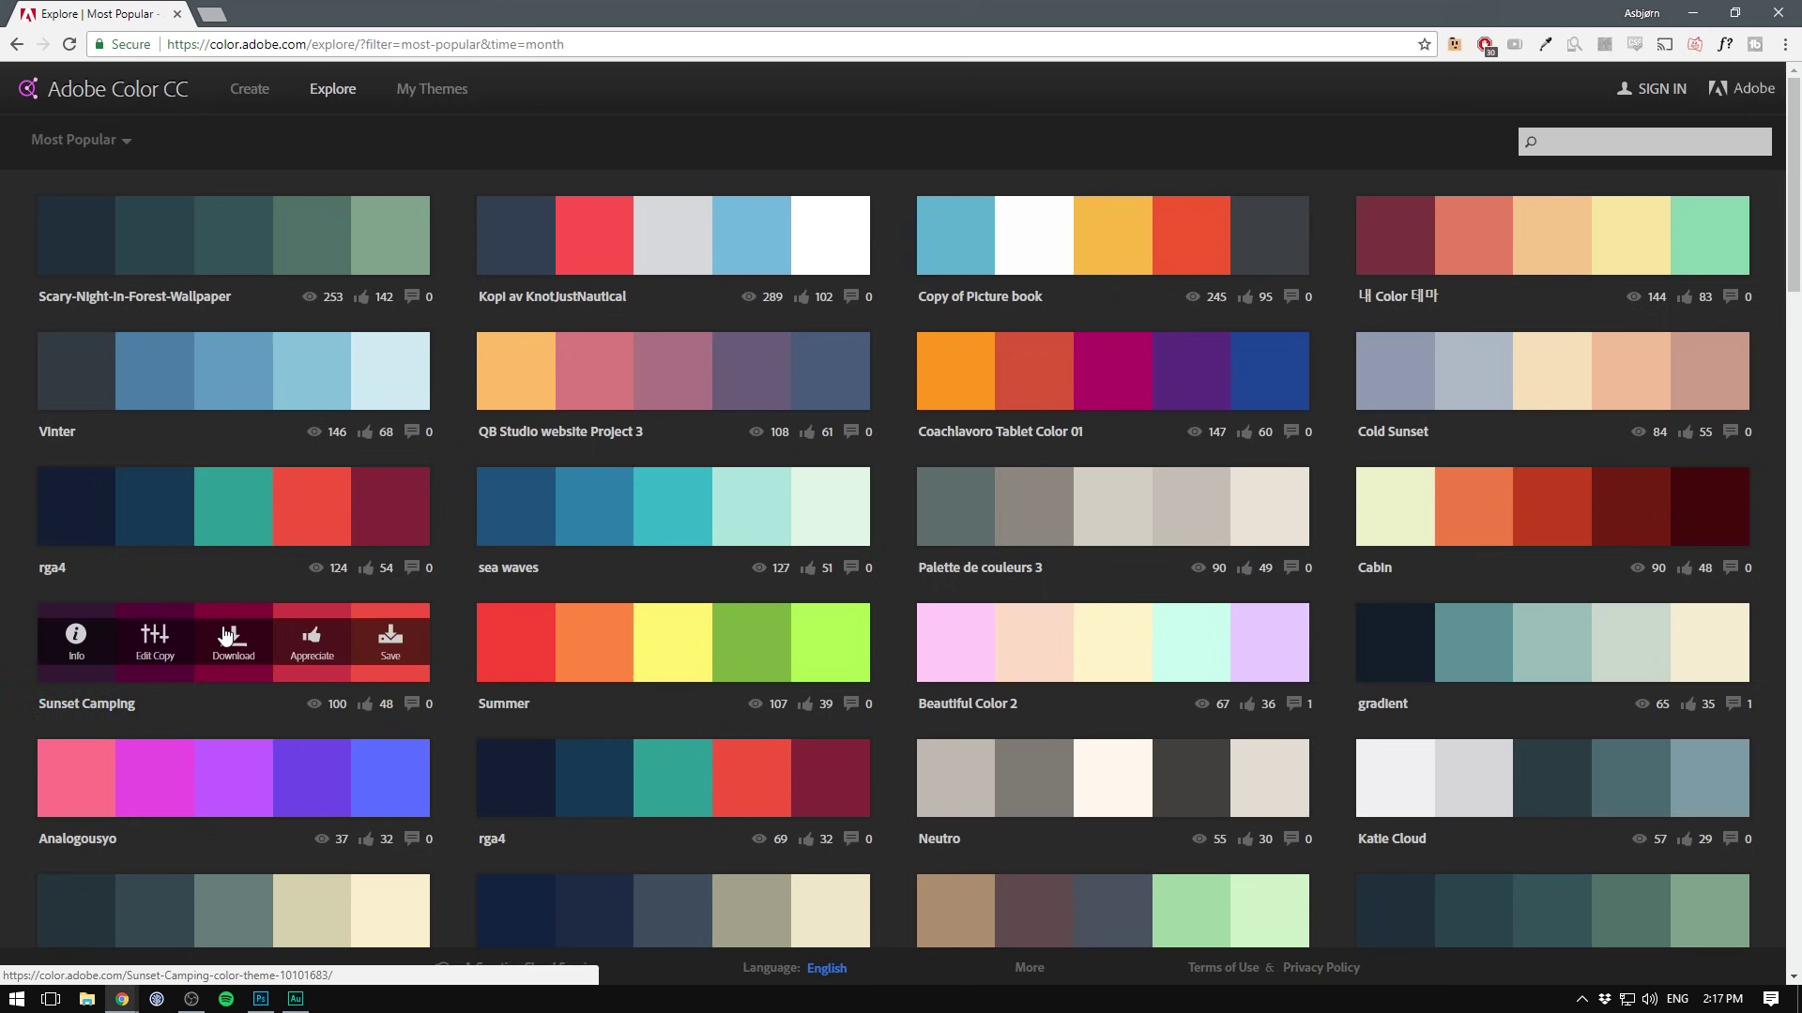
pyautogui.click(233, 642)
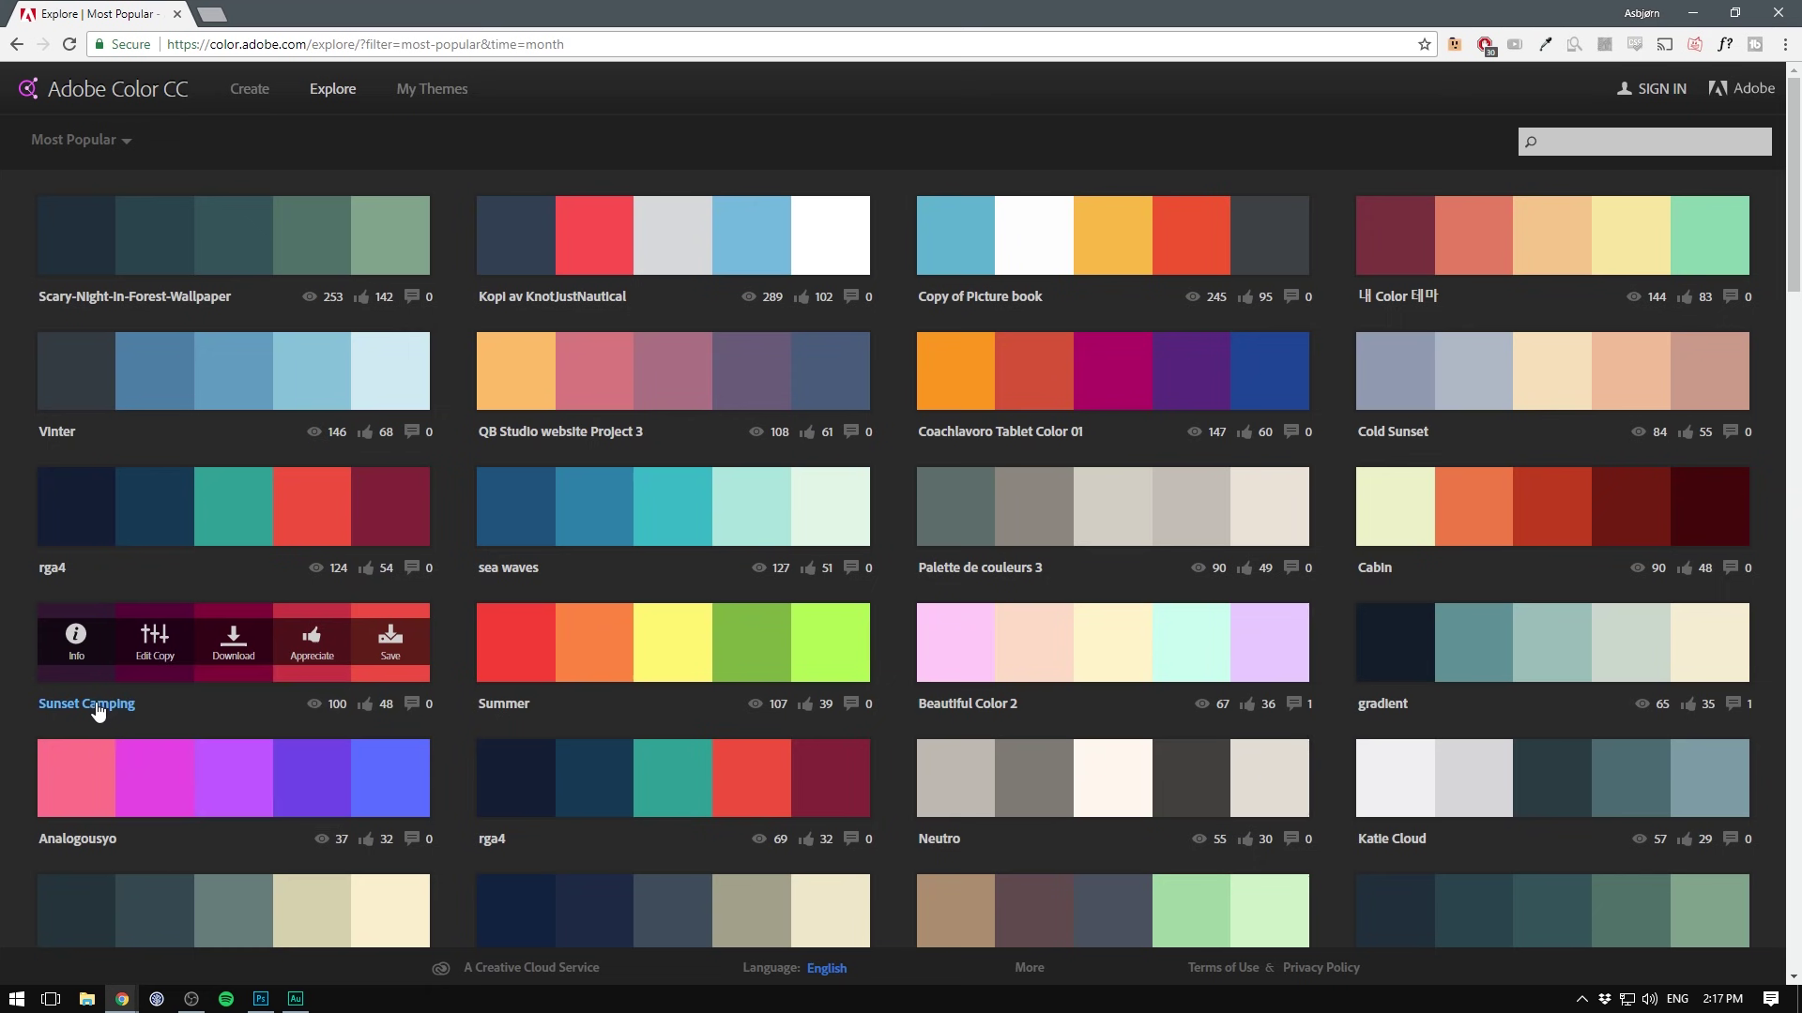
pyautogui.click(58, 706)
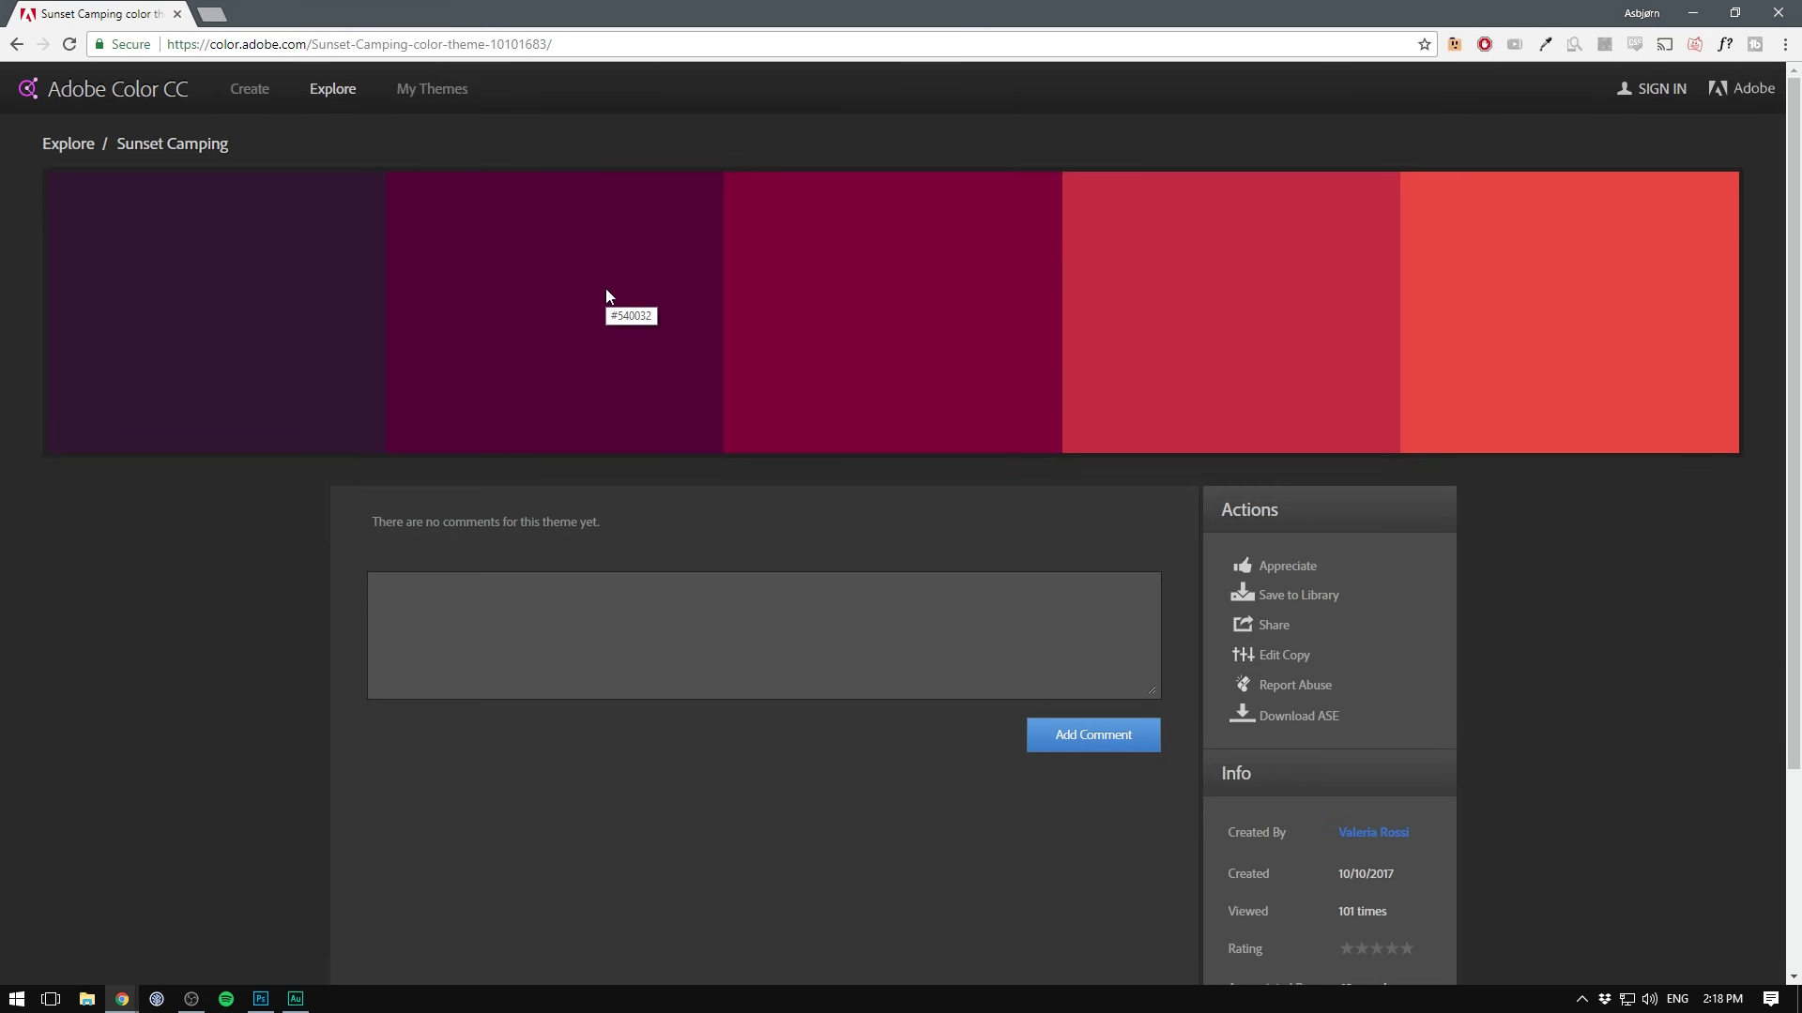
pyautogui.hotkey('alt', 'Tab')
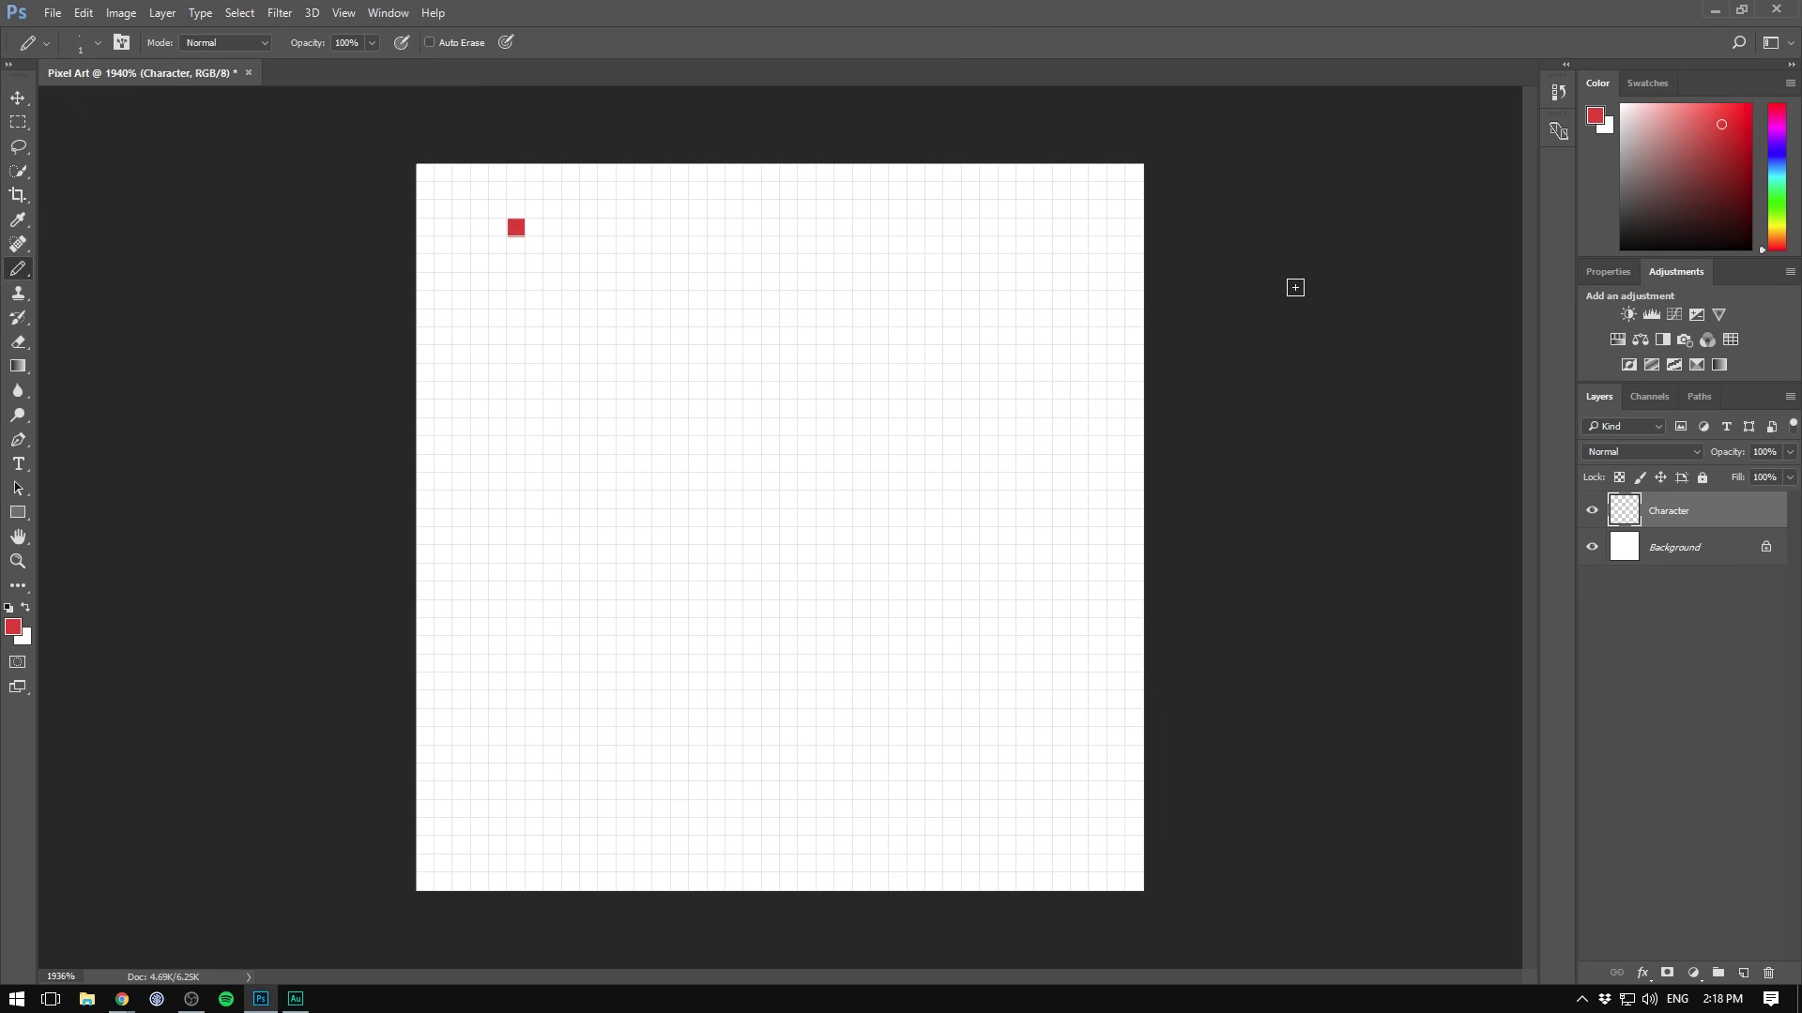
# Paint a 000000 black pixel beside the red one, then set the foreground to ffffff white
pyautogui.click(1595, 115)
pyautogui.write('000000')
pyautogui.press('Return')
pyautogui.click(534, 227)
pyautogui.click(1596, 115)
pyautogui.write('ffffff')
pyautogui.click(1074, 248)
# Convert the Background into a regular layer named 'BG'
pyautogui.click(1693, 560)
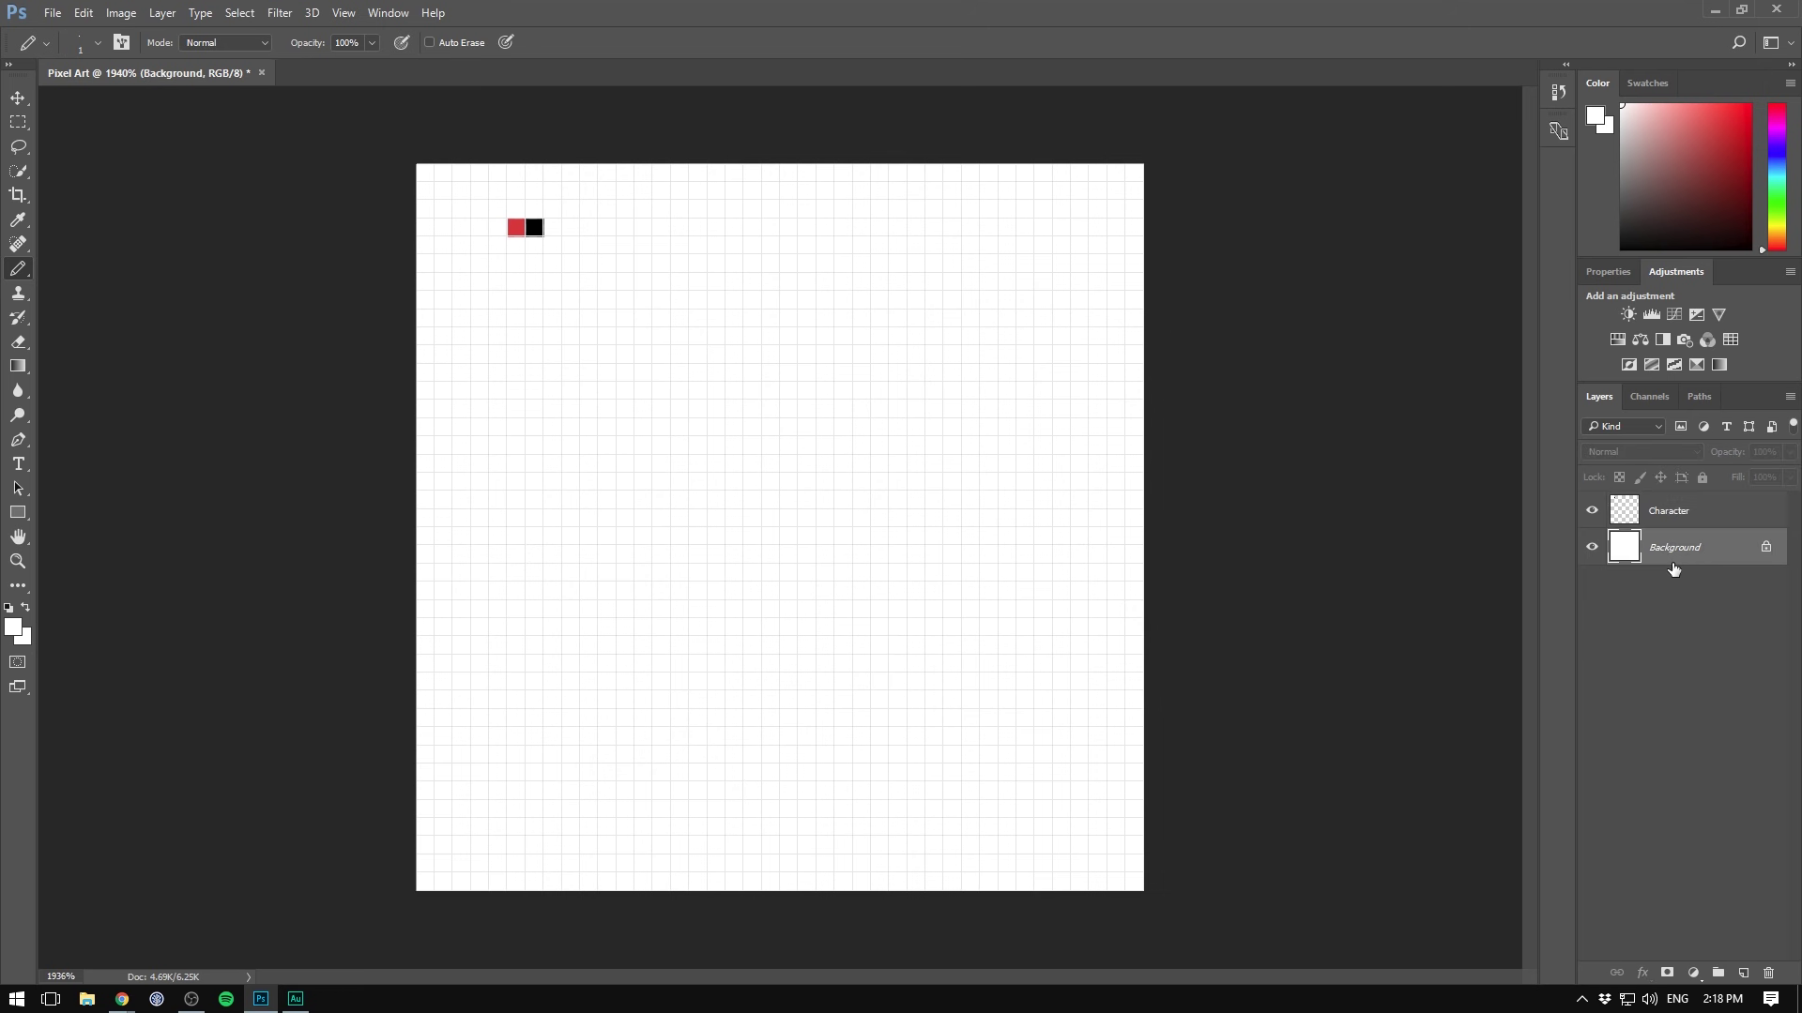
pyautogui.doubleClick(1673, 563)
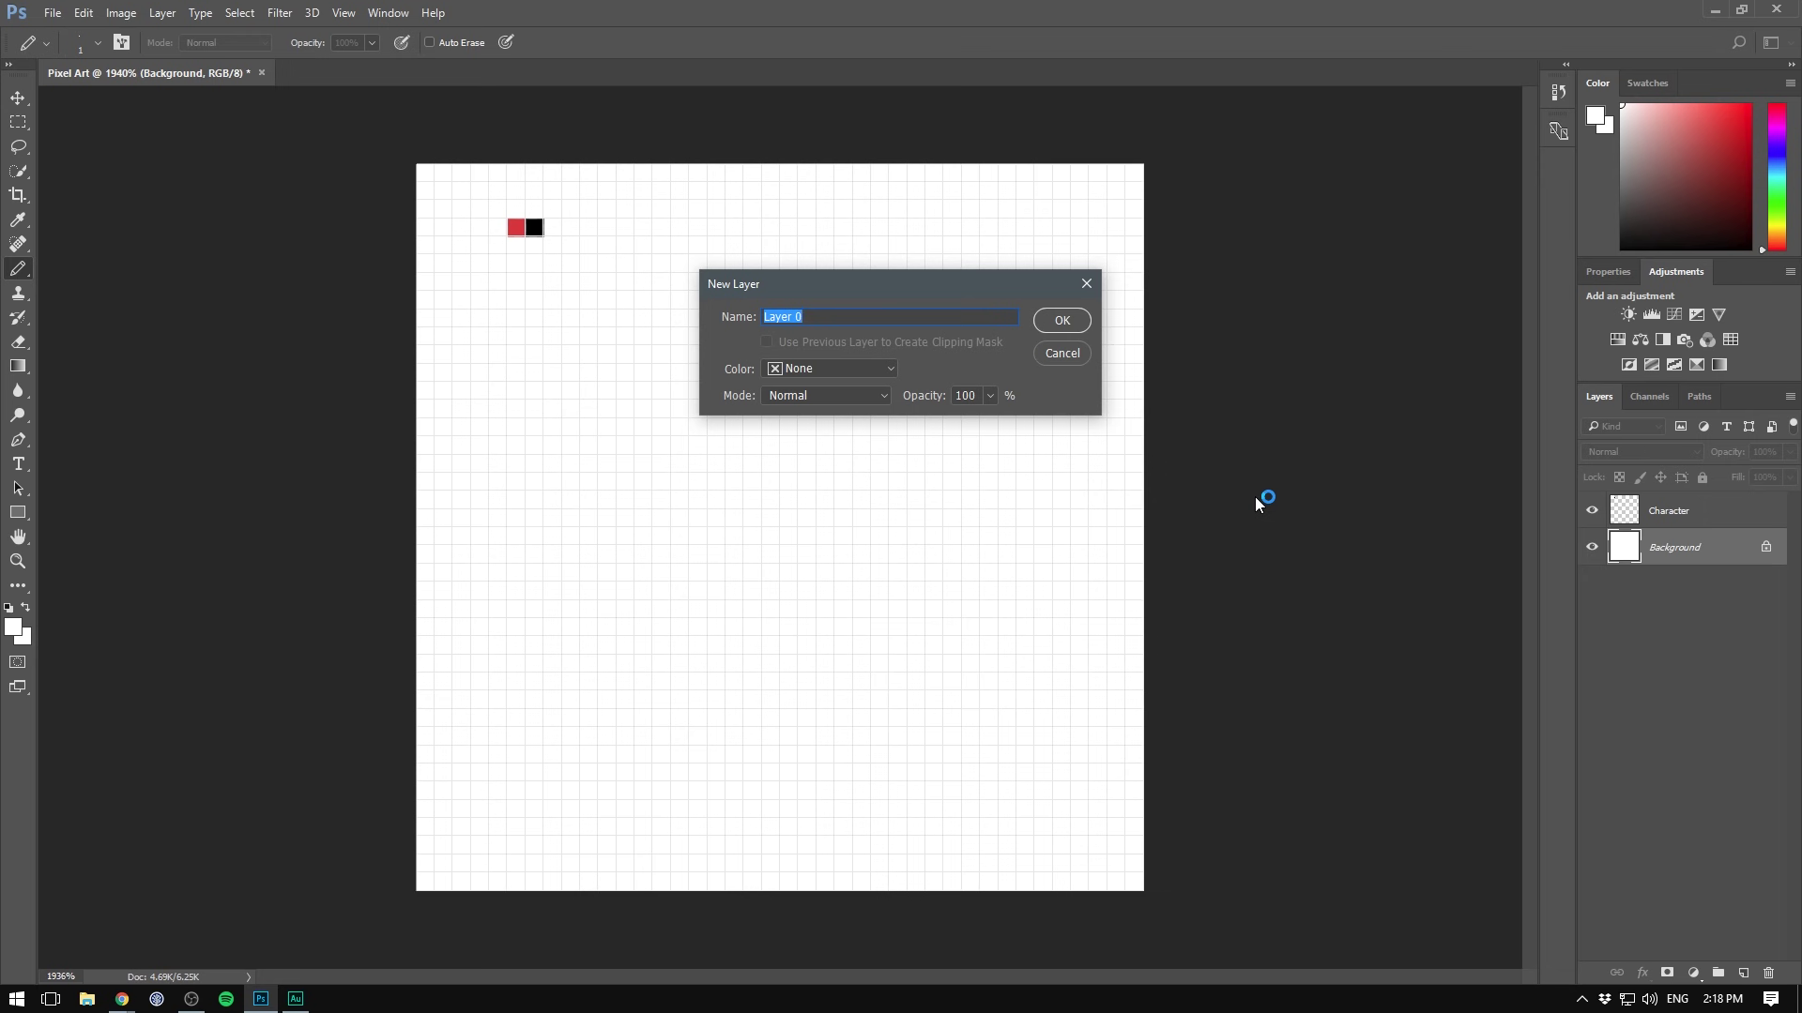
pyautogui.write('BG')
pyautogui.press('Return')
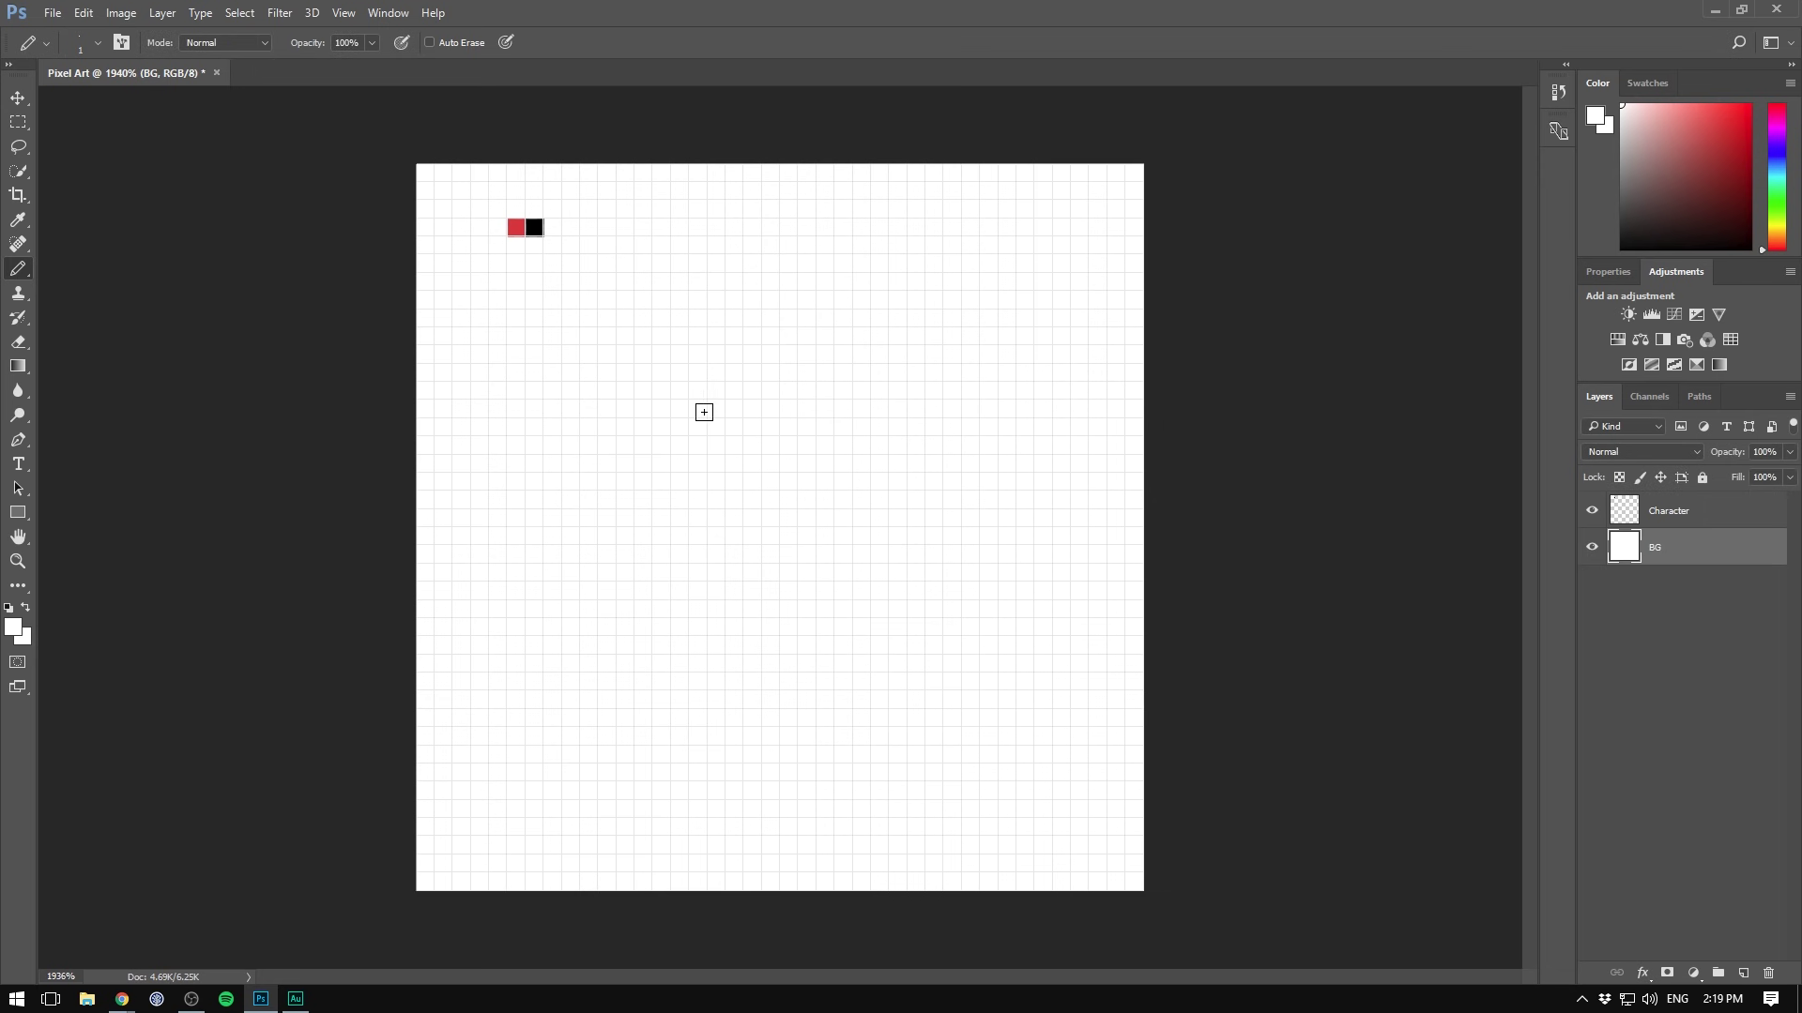
# With the Paint Bucket, fill the BG layer with light grey #d2d2d2 instead of white
pyautogui.click(11, 366)
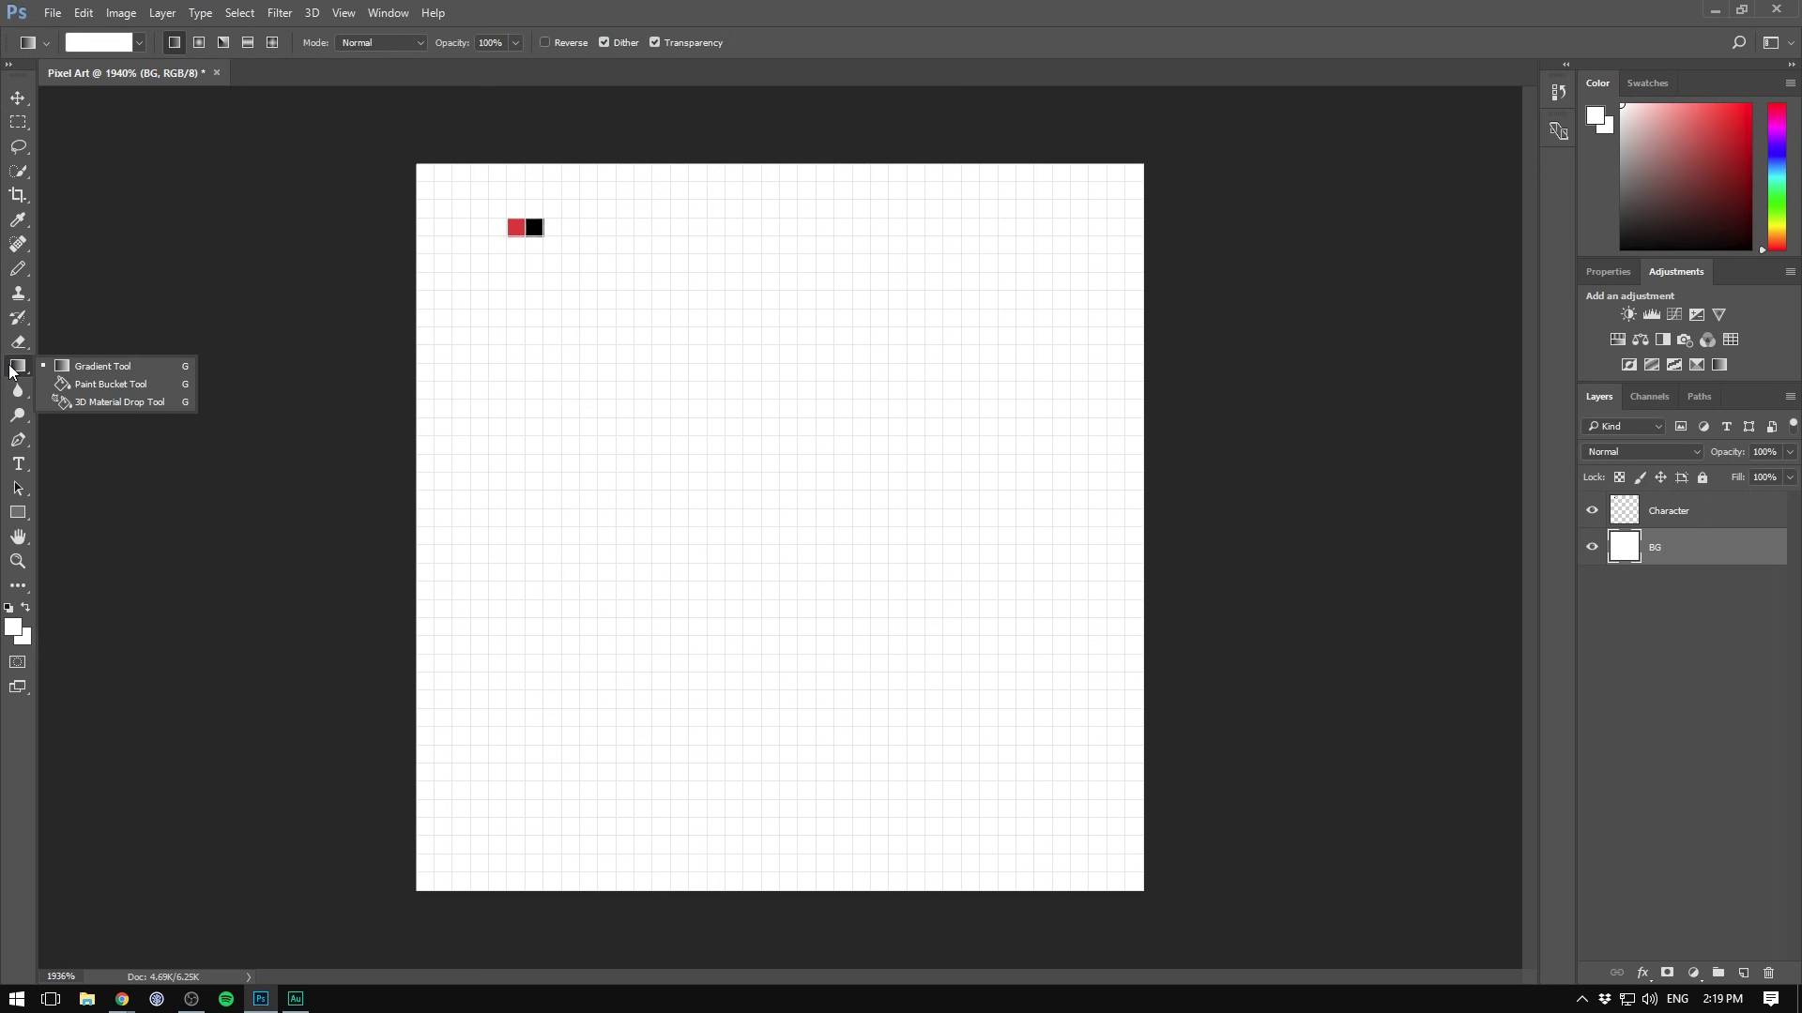
pyautogui.click(93, 387)
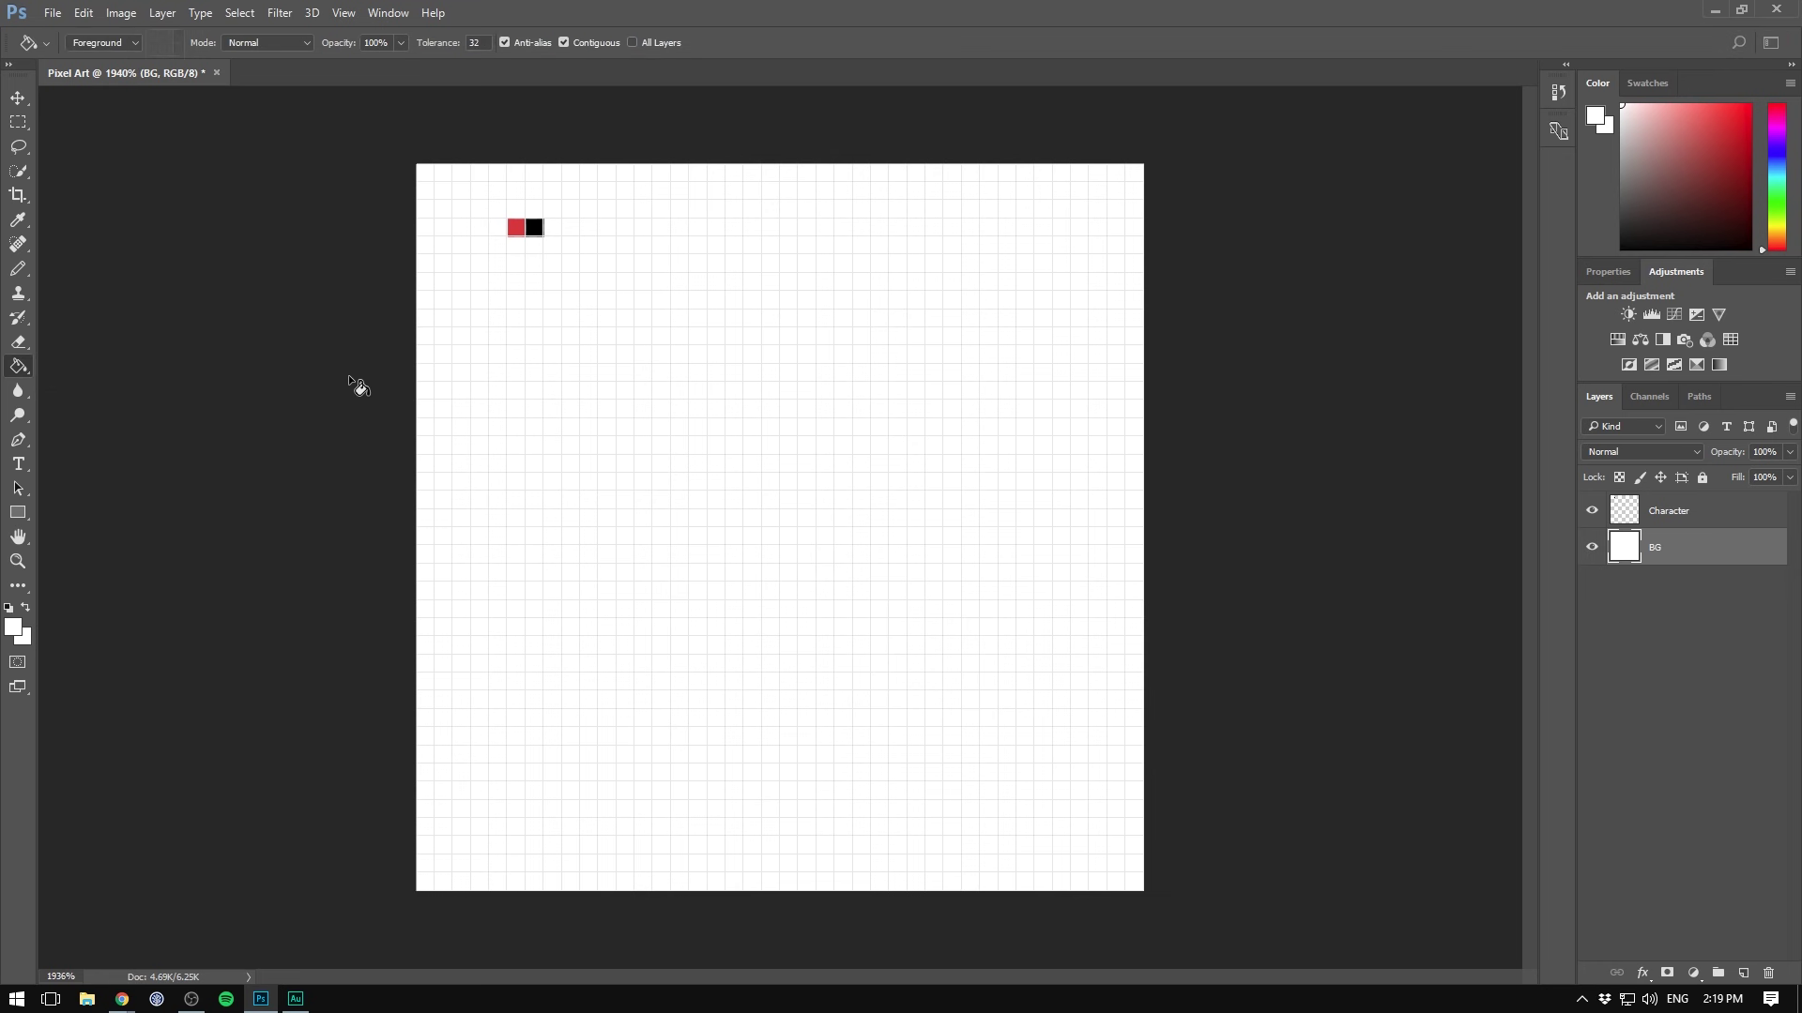
pyautogui.click(1596, 119)
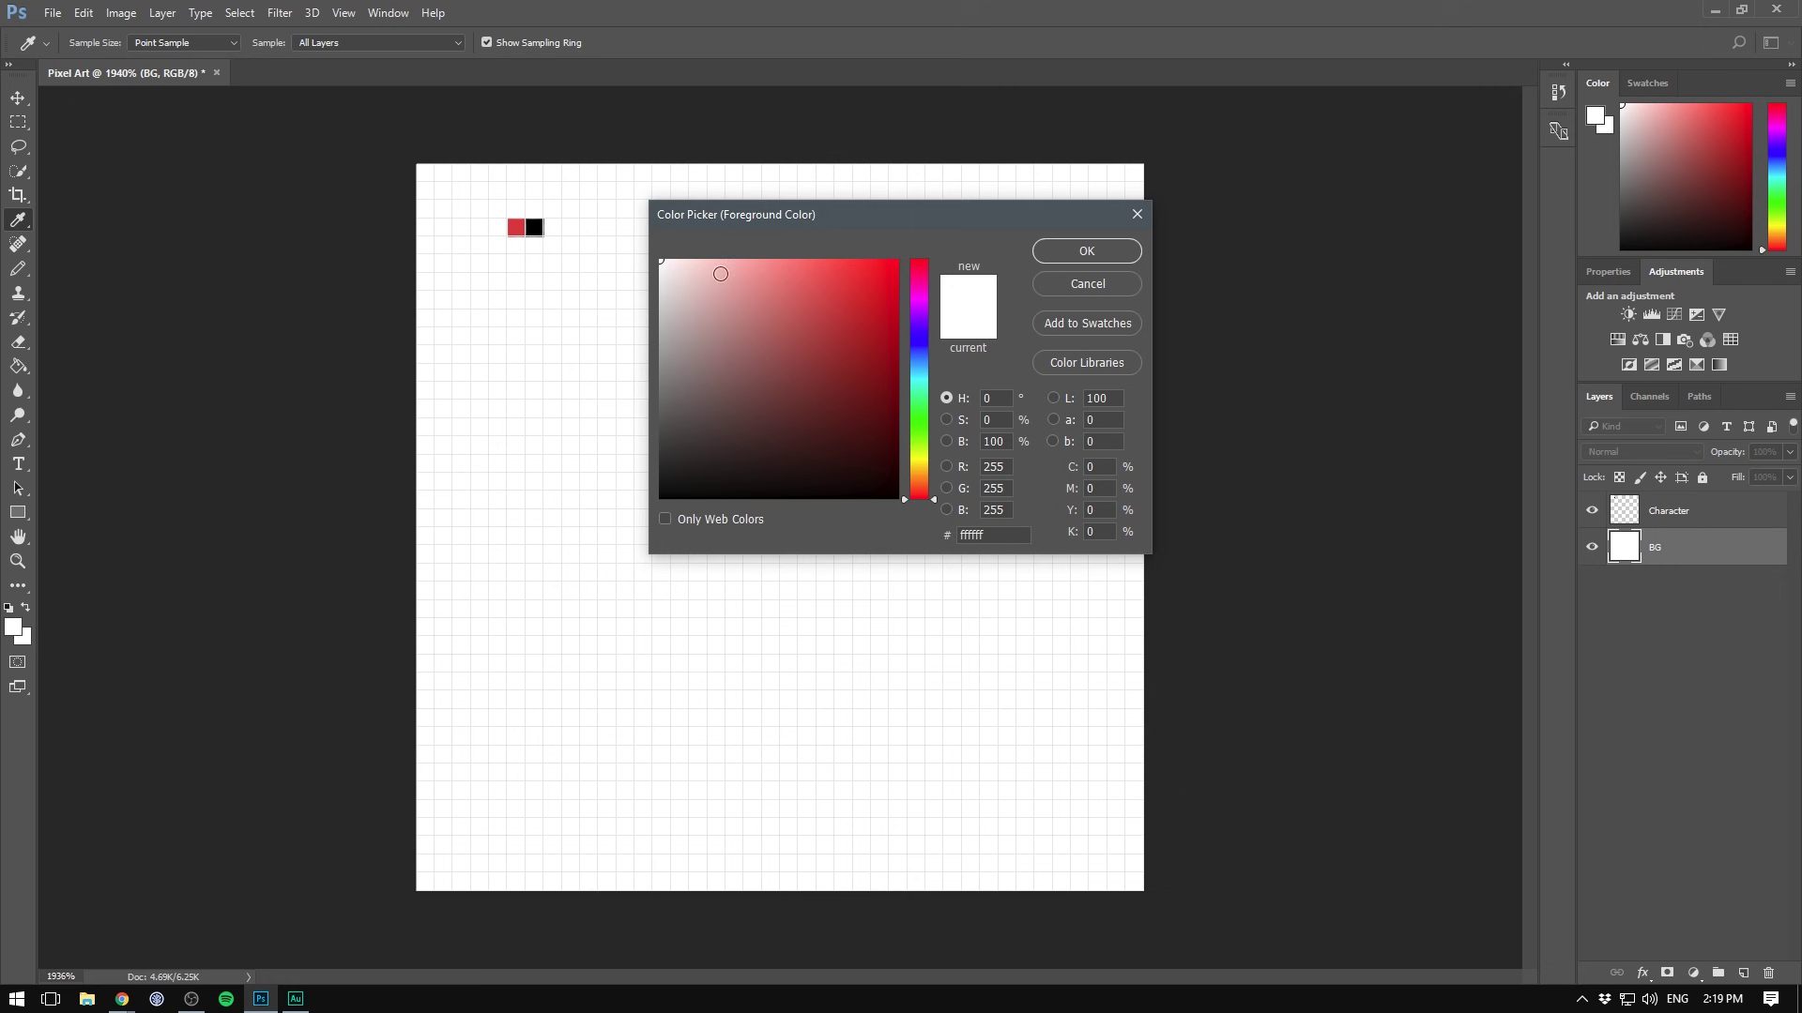
pyautogui.moveTo(674, 294); pyautogui.dragTo(631, 293)
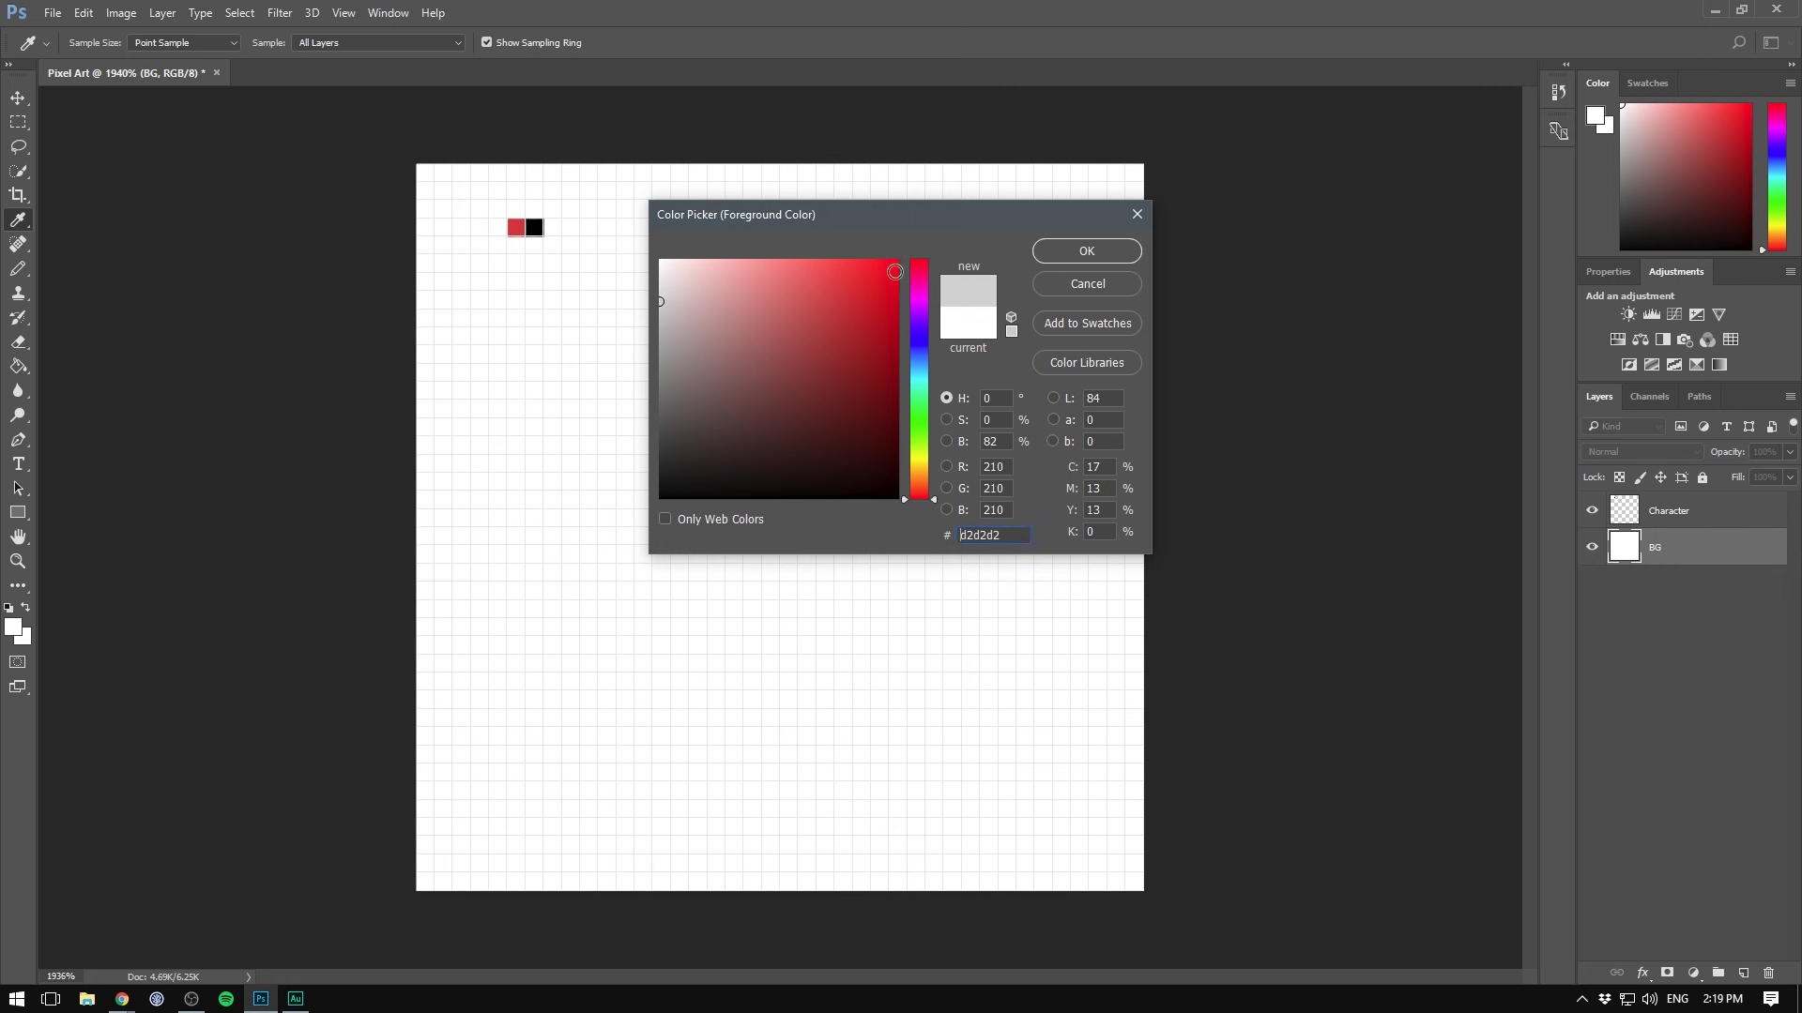
pyautogui.click(1111, 250)
pyautogui.click(788, 466)
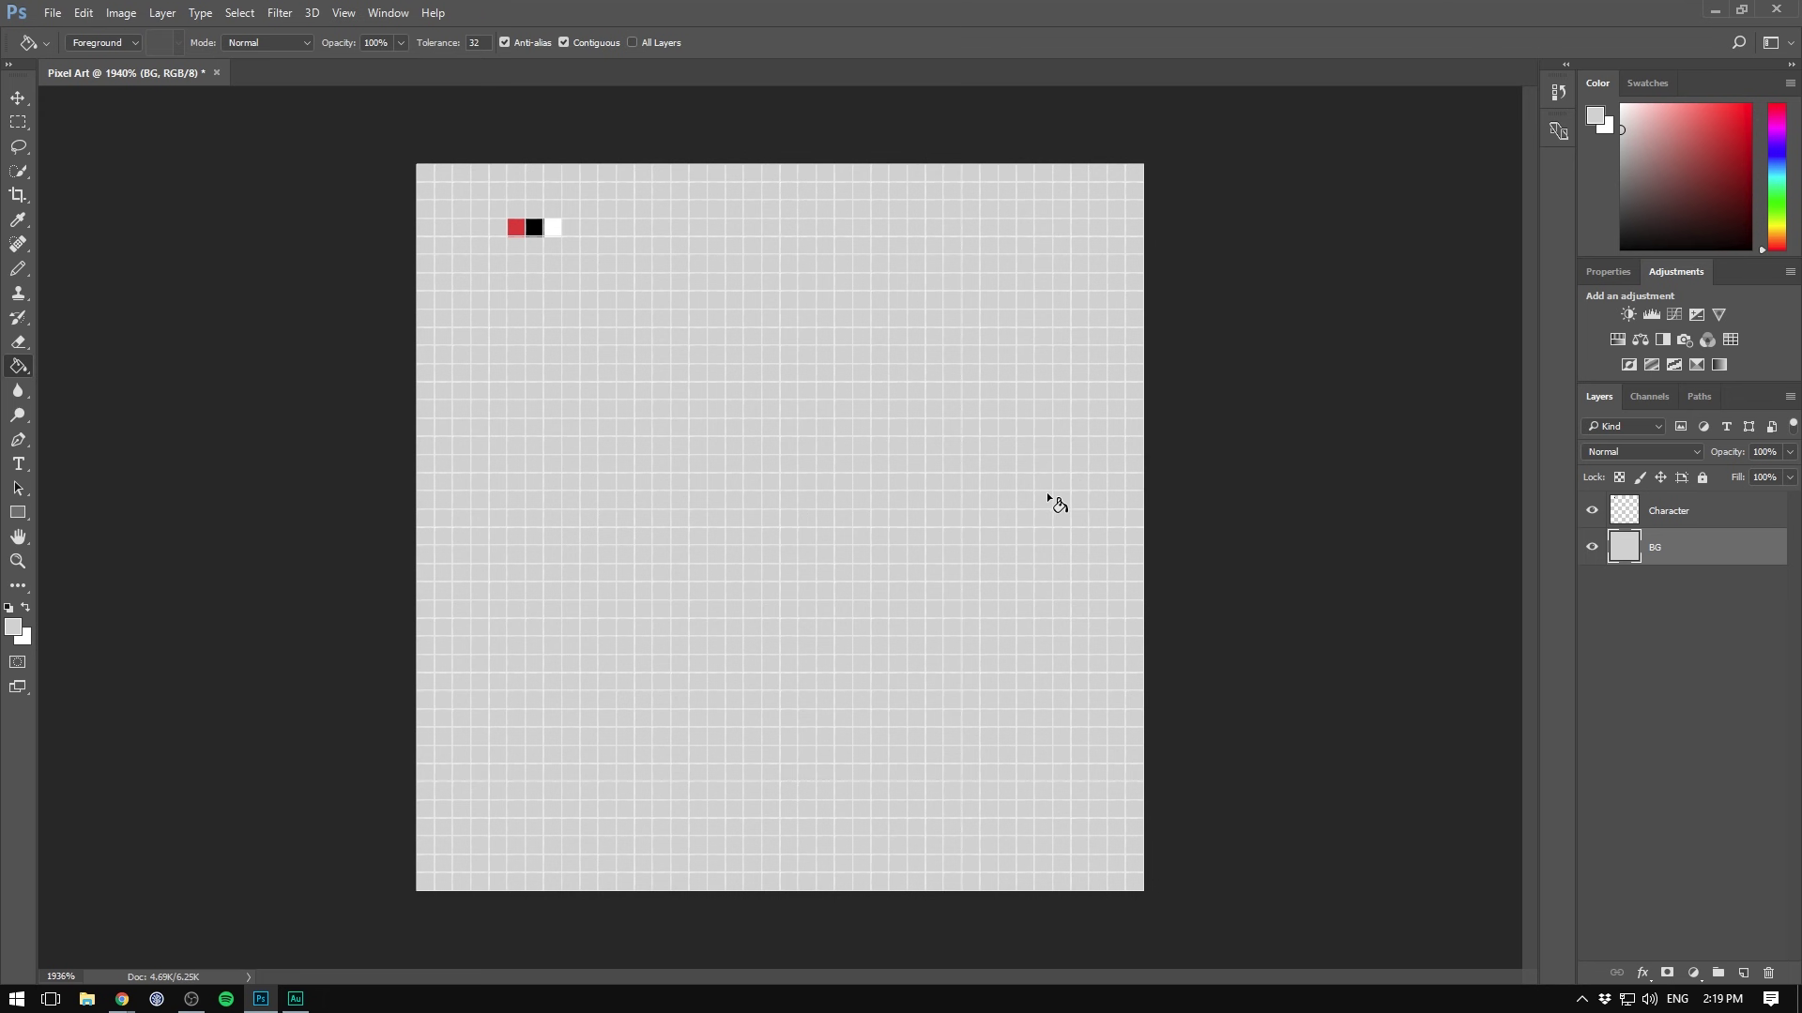
# On the Character layer, draw the black mushroom cap-and-stem outline with the Pencil
pyautogui.click(1704, 512)
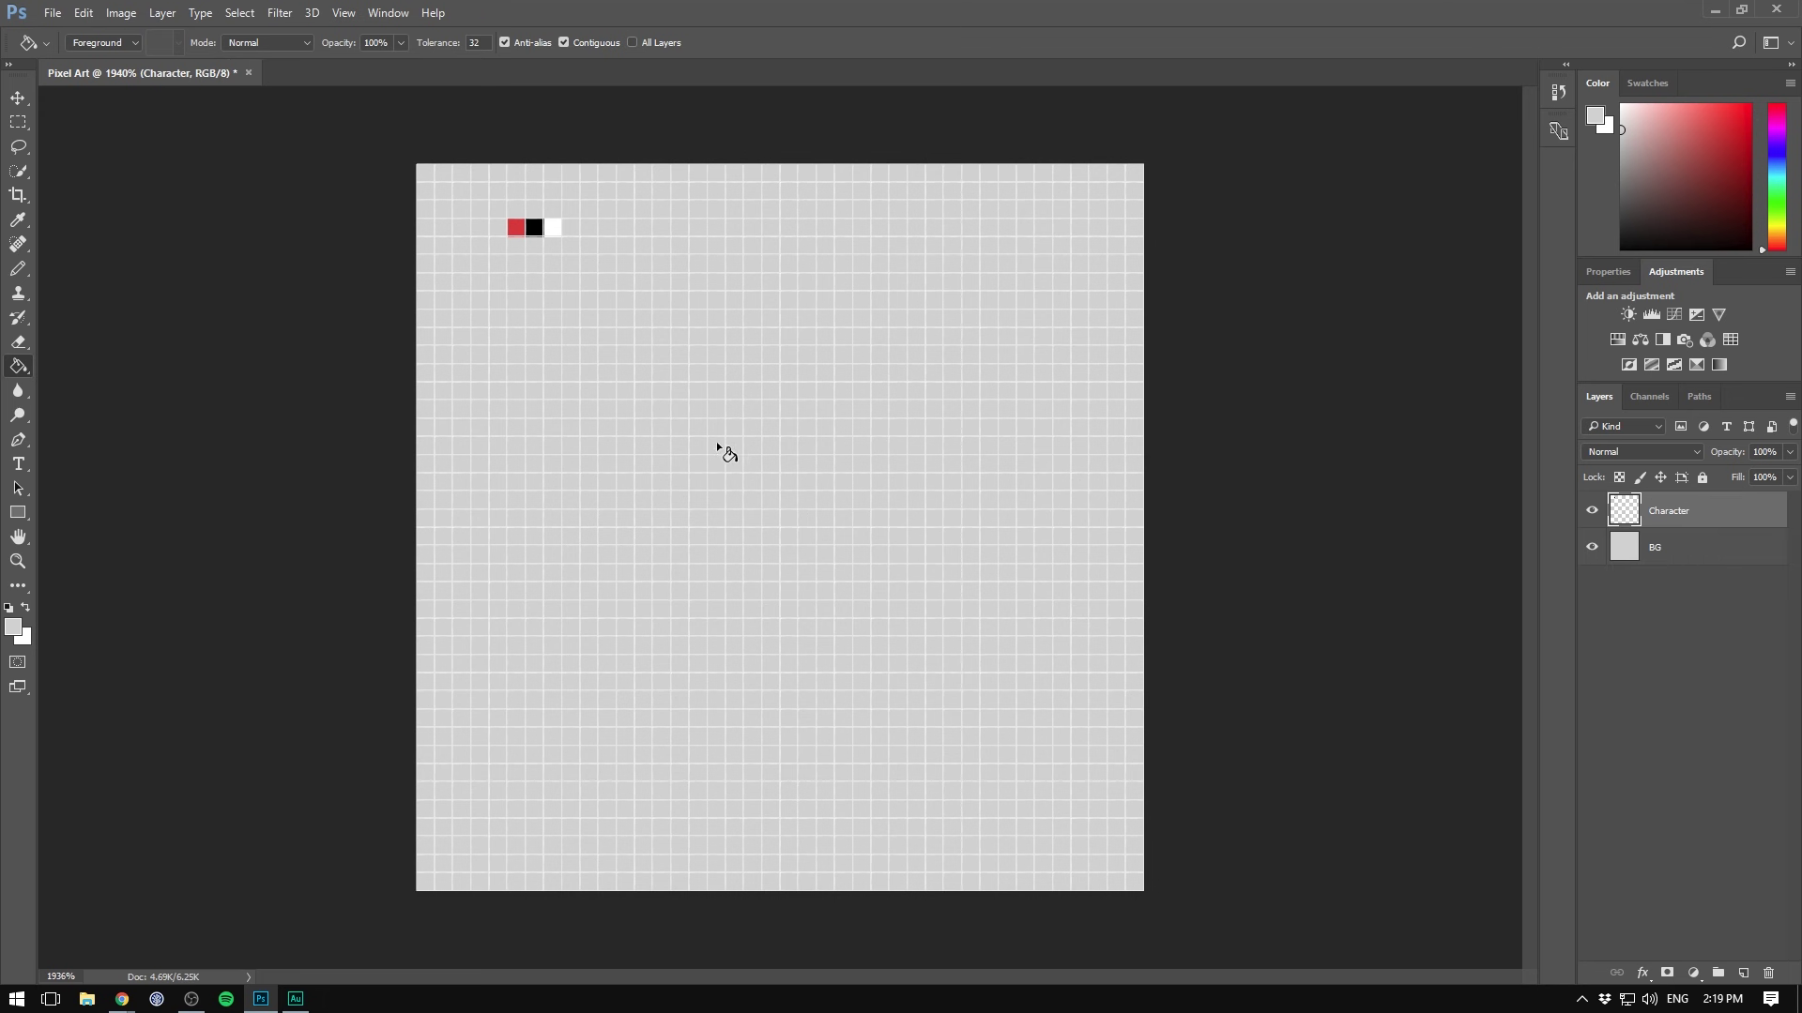
pyautogui.press('b')
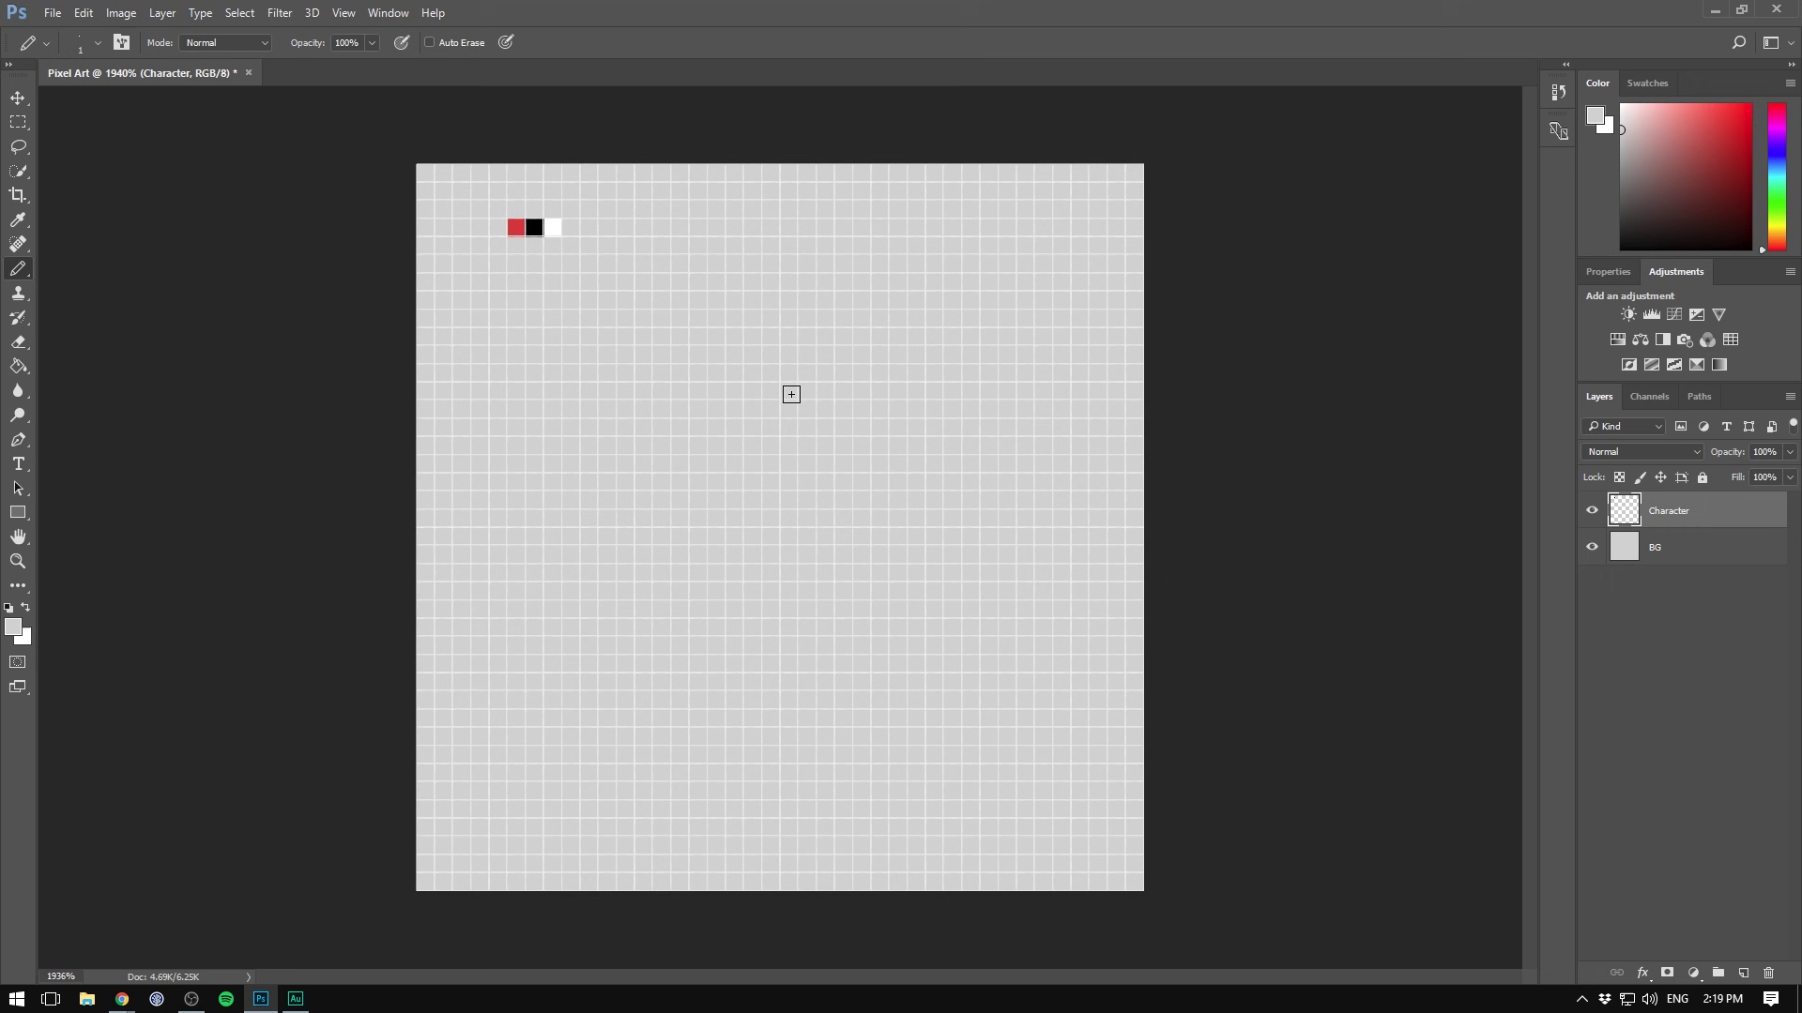
pyautogui.press('alt')
pyautogui.keyDown('alt'); pyautogui.click(534, 227); pyautogui.keyUp('alt')
pyautogui.moveTo(716, 336)
pyautogui.mouseDown()
pyautogui.moveTo(807, 336)
pyautogui.moveTo(625, 427)
pyautogui.moveTo(661, 537)
pyautogui.moveTo(748, 612)
pyautogui.moveTo(823, 612)
pyautogui.moveTo(897, 424)
pyautogui.moveTo(788, 518)
pyautogui.moveTo(799, 478)
pyautogui.mouseUp()
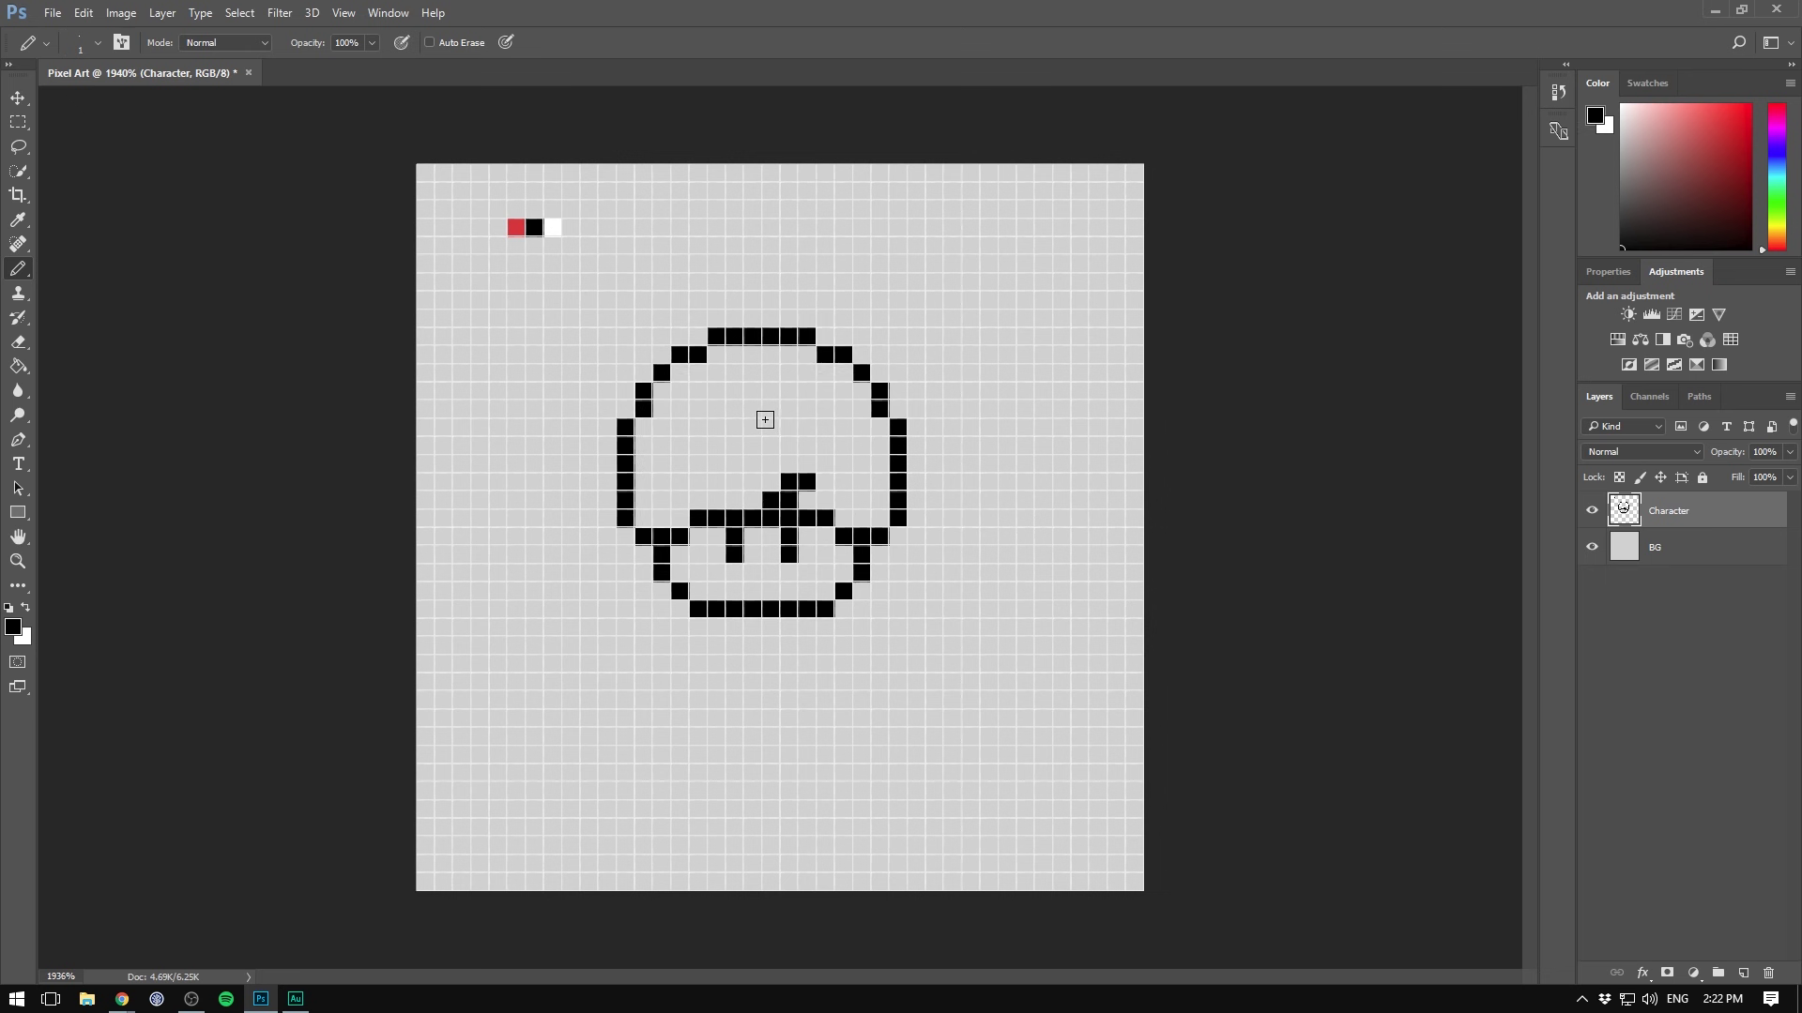
# Select the Eraser and set its size to 1 px
pyautogui.click(19, 344)
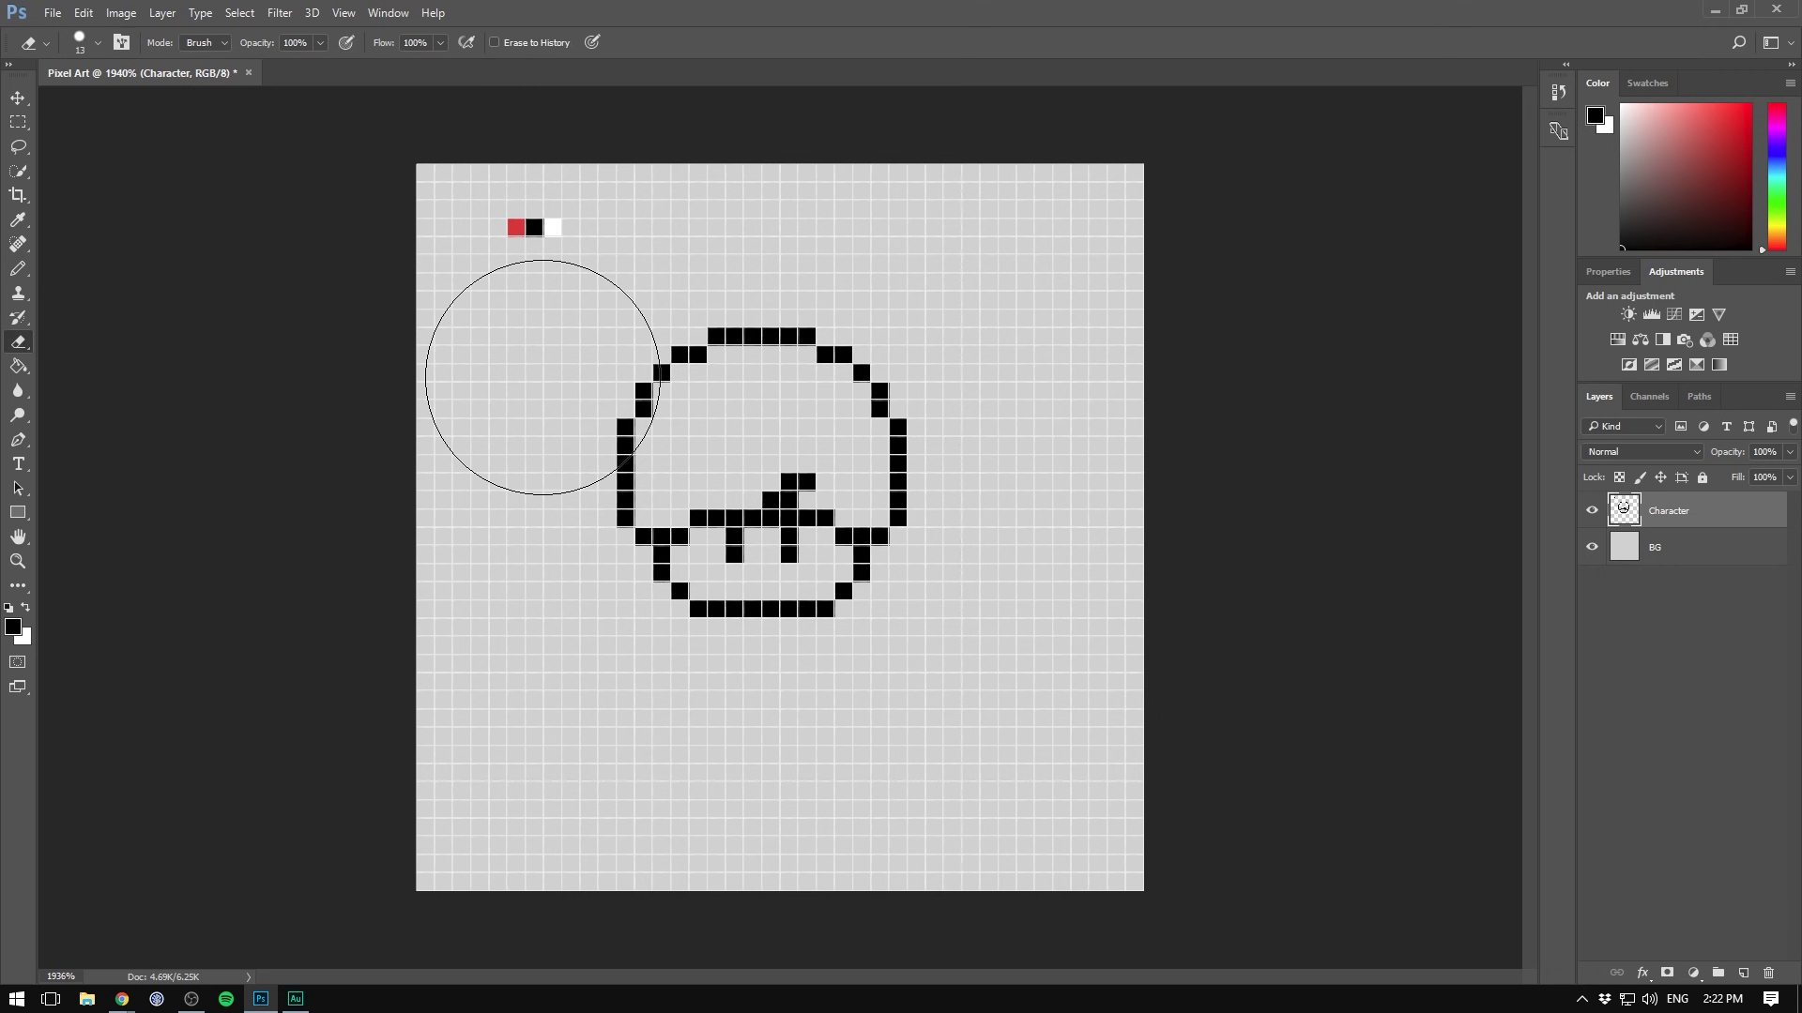
pyautogui.rightClick(959, 408)
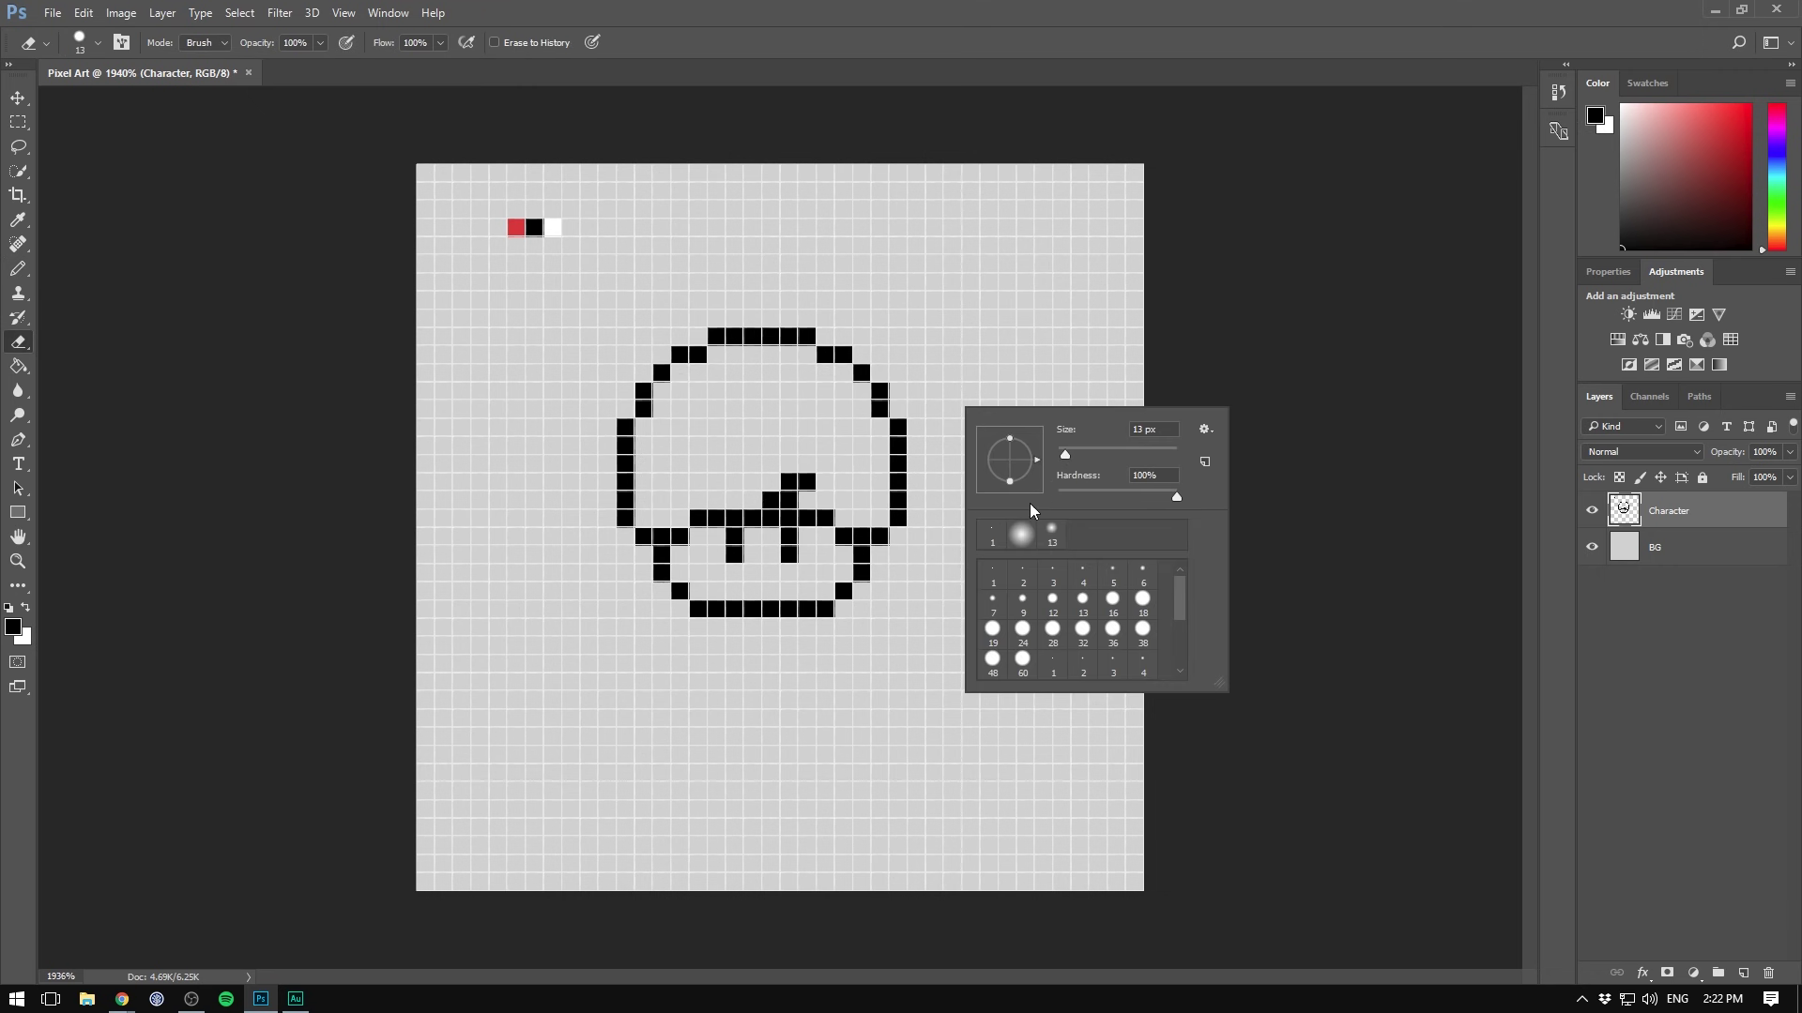
pyautogui.click(993, 574)
pyautogui.click(904, 406)
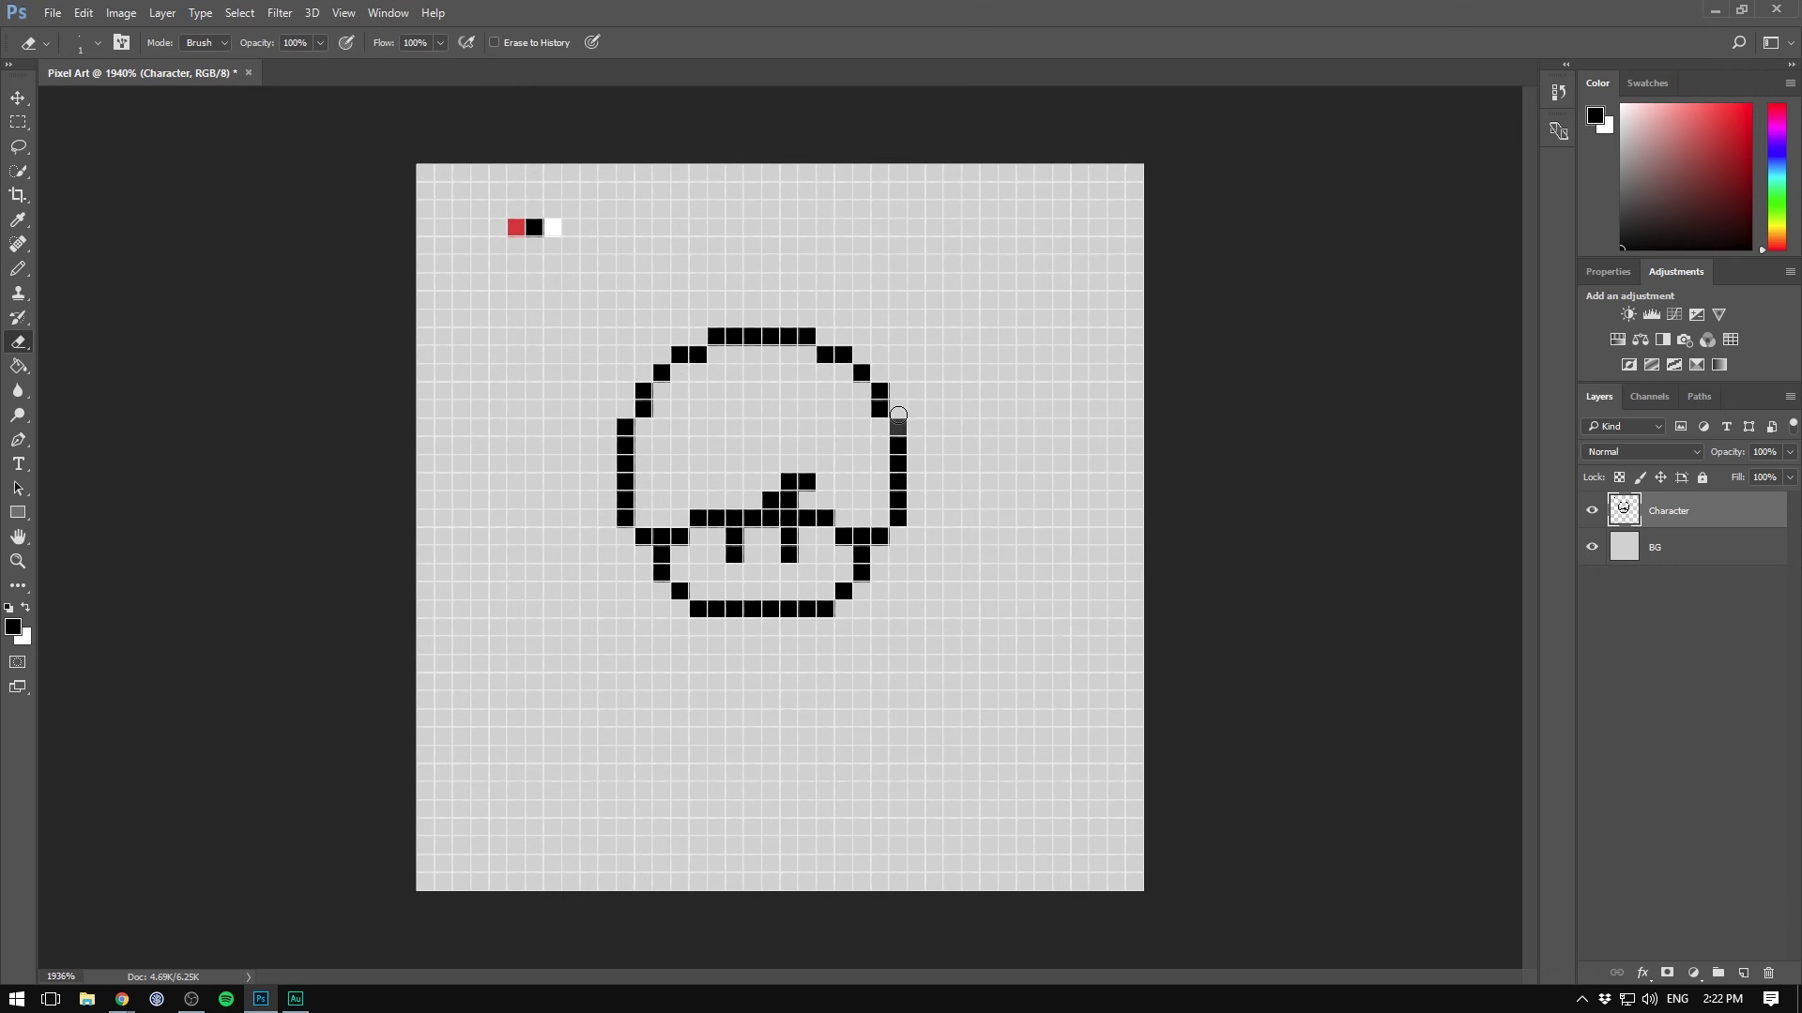
# Switch the eraser to Pencil mode and erase the stray black pixels inside the cap
pyautogui.moveTo(898, 414)
pyautogui.mouseDown()
pyautogui.moveTo(898, 460)
pyautogui.moveTo(863, 395)
pyautogui.mouseUp()
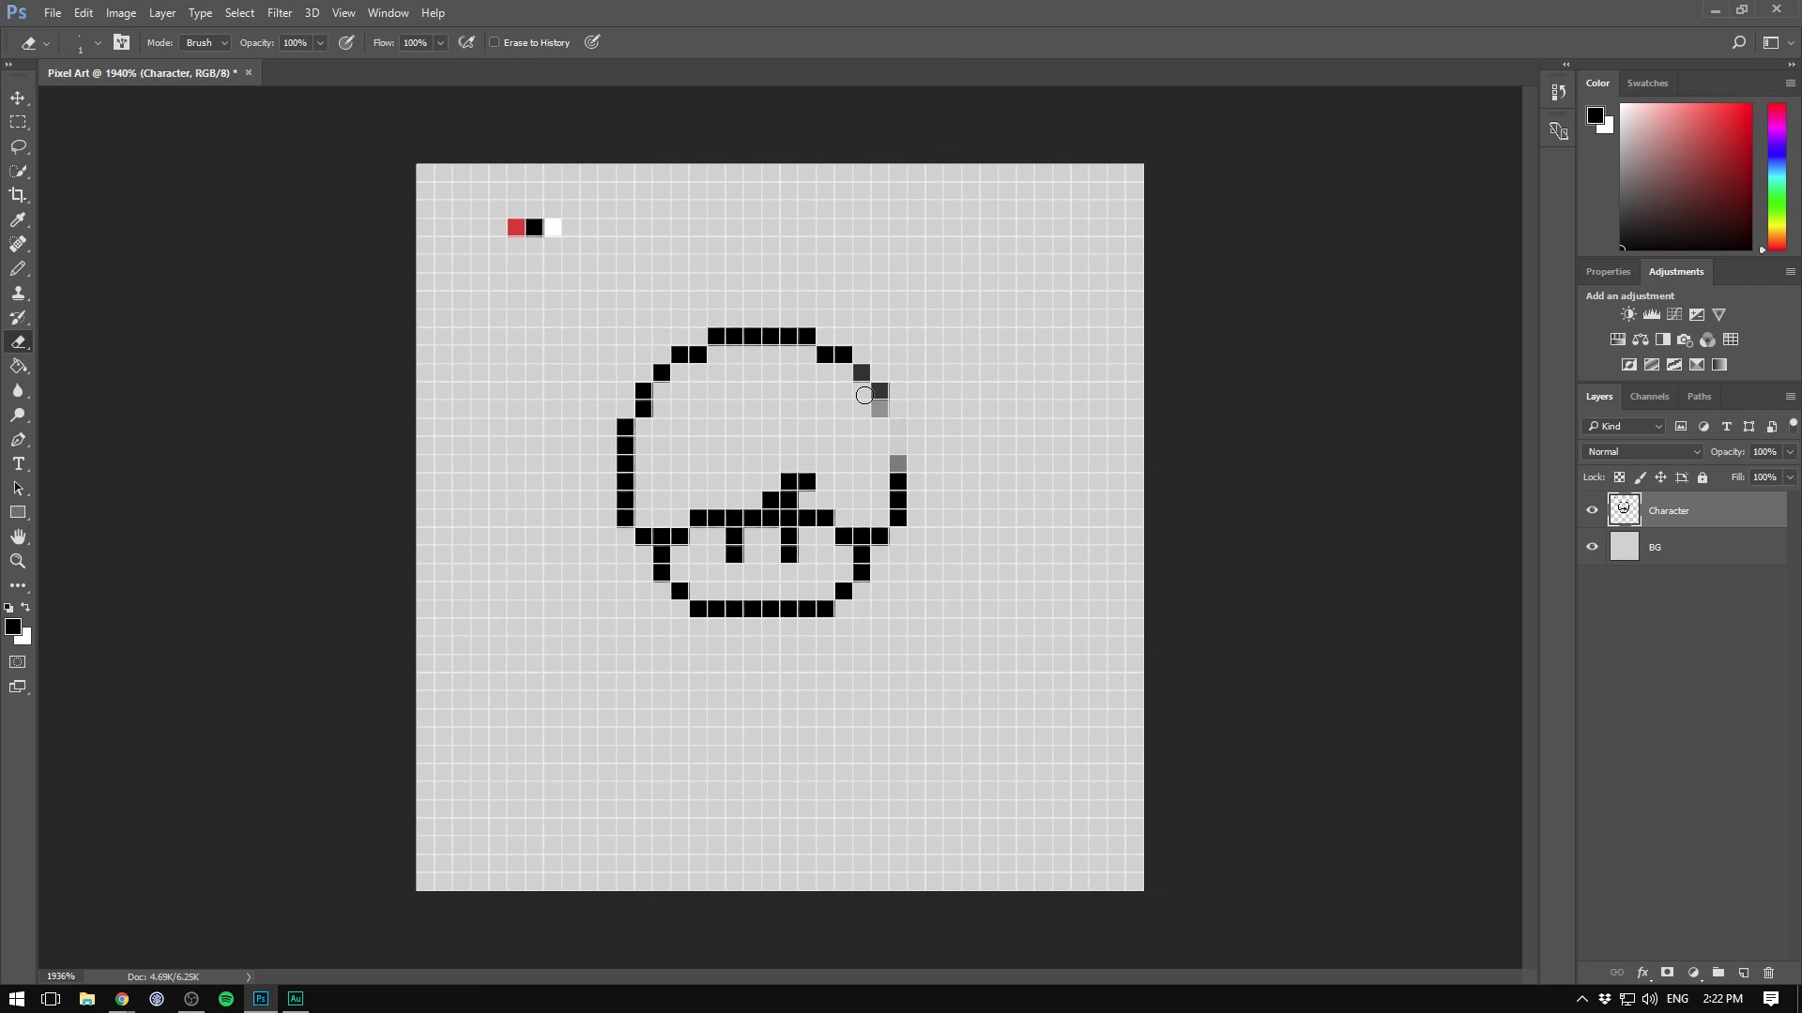
pyautogui.hotkey('ctrl', 'z')
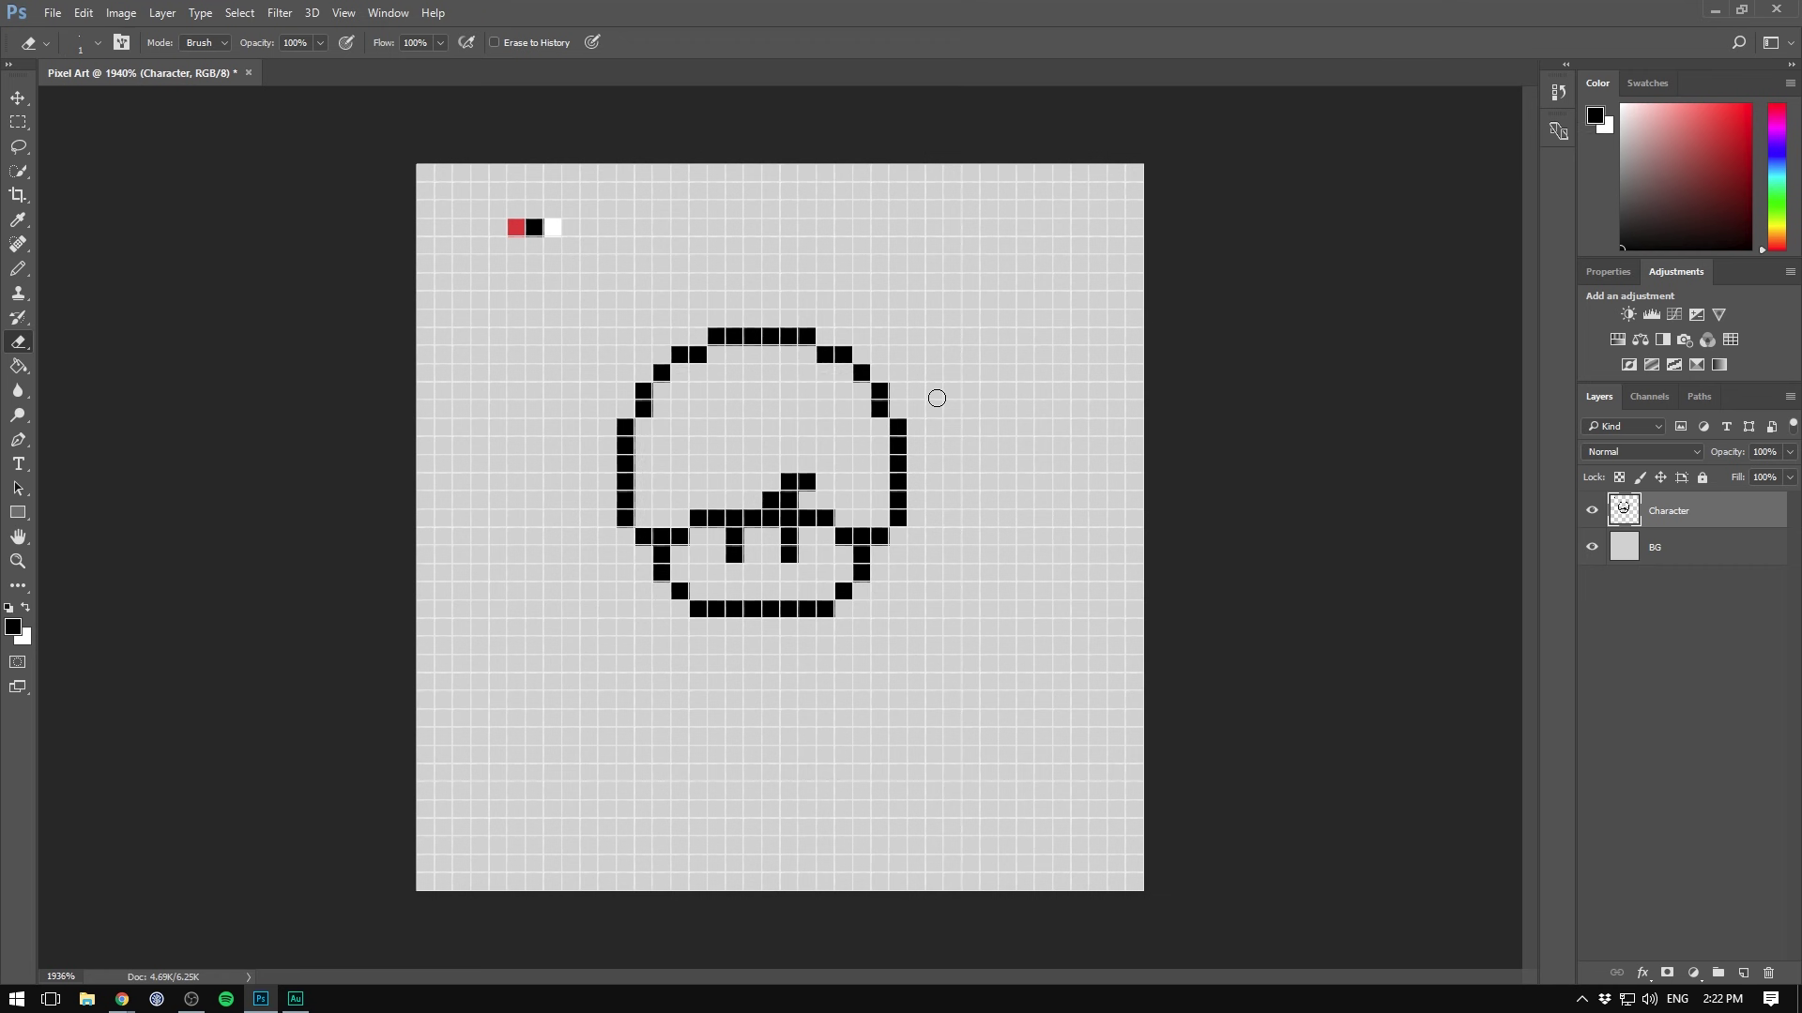
pyautogui.click(222, 43)
pyautogui.click(200, 62)
pyautogui.moveTo(800, 479)
pyautogui.mouseDown()
pyautogui.moveTo(765, 480)
pyautogui.moveTo(786, 490)
pyautogui.mouseUp()
# Paint the cap's red areas with the Pencil around the spots, then sample white
pyautogui.press('b')
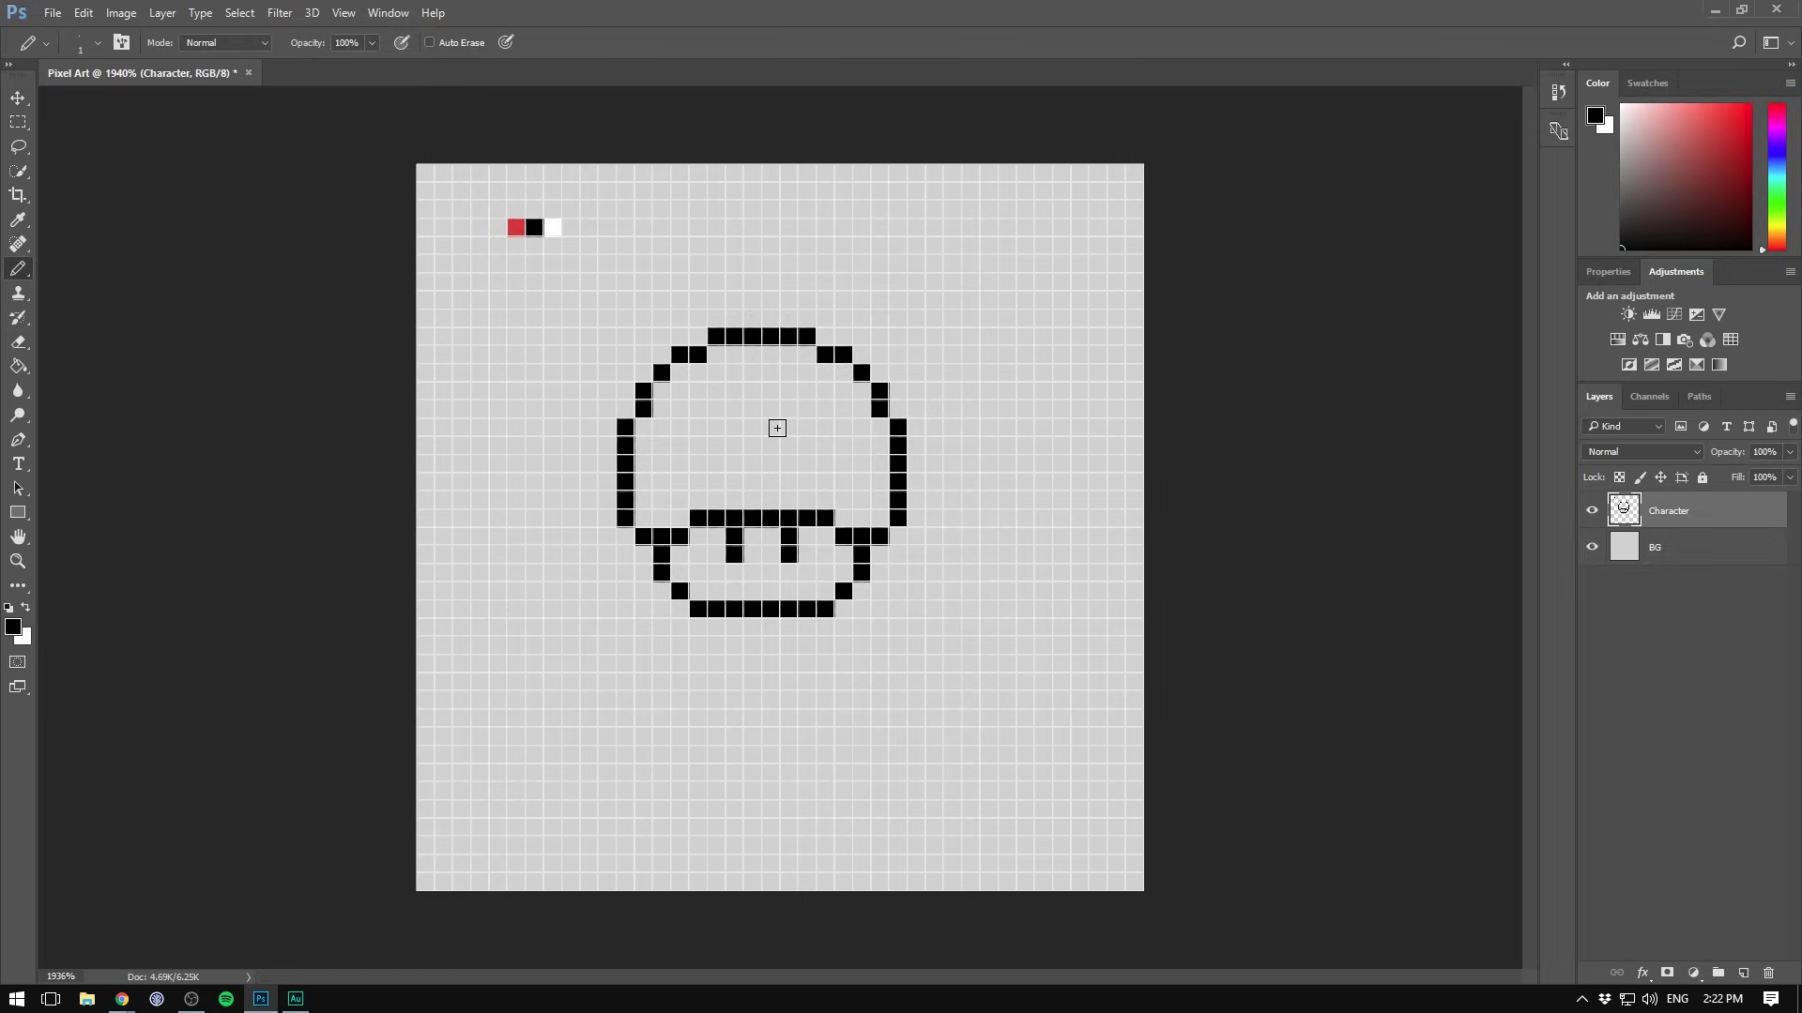
pyautogui.keyDown('alt'); pyautogui.click(516, 227); pyautogui.keyUp('alt')
pyautogui.moveTo(880, 427)
pyautogui.mouseDown()
pyautogui.moveTo(779, 390)
pyautogui.moveTo(647, 437)
pyautogui.moveTo(713, 488)
pyautogui.moveTo(868, 512)
pyautogui.moveTo(690, 511)
pyautogui.mouseUp()
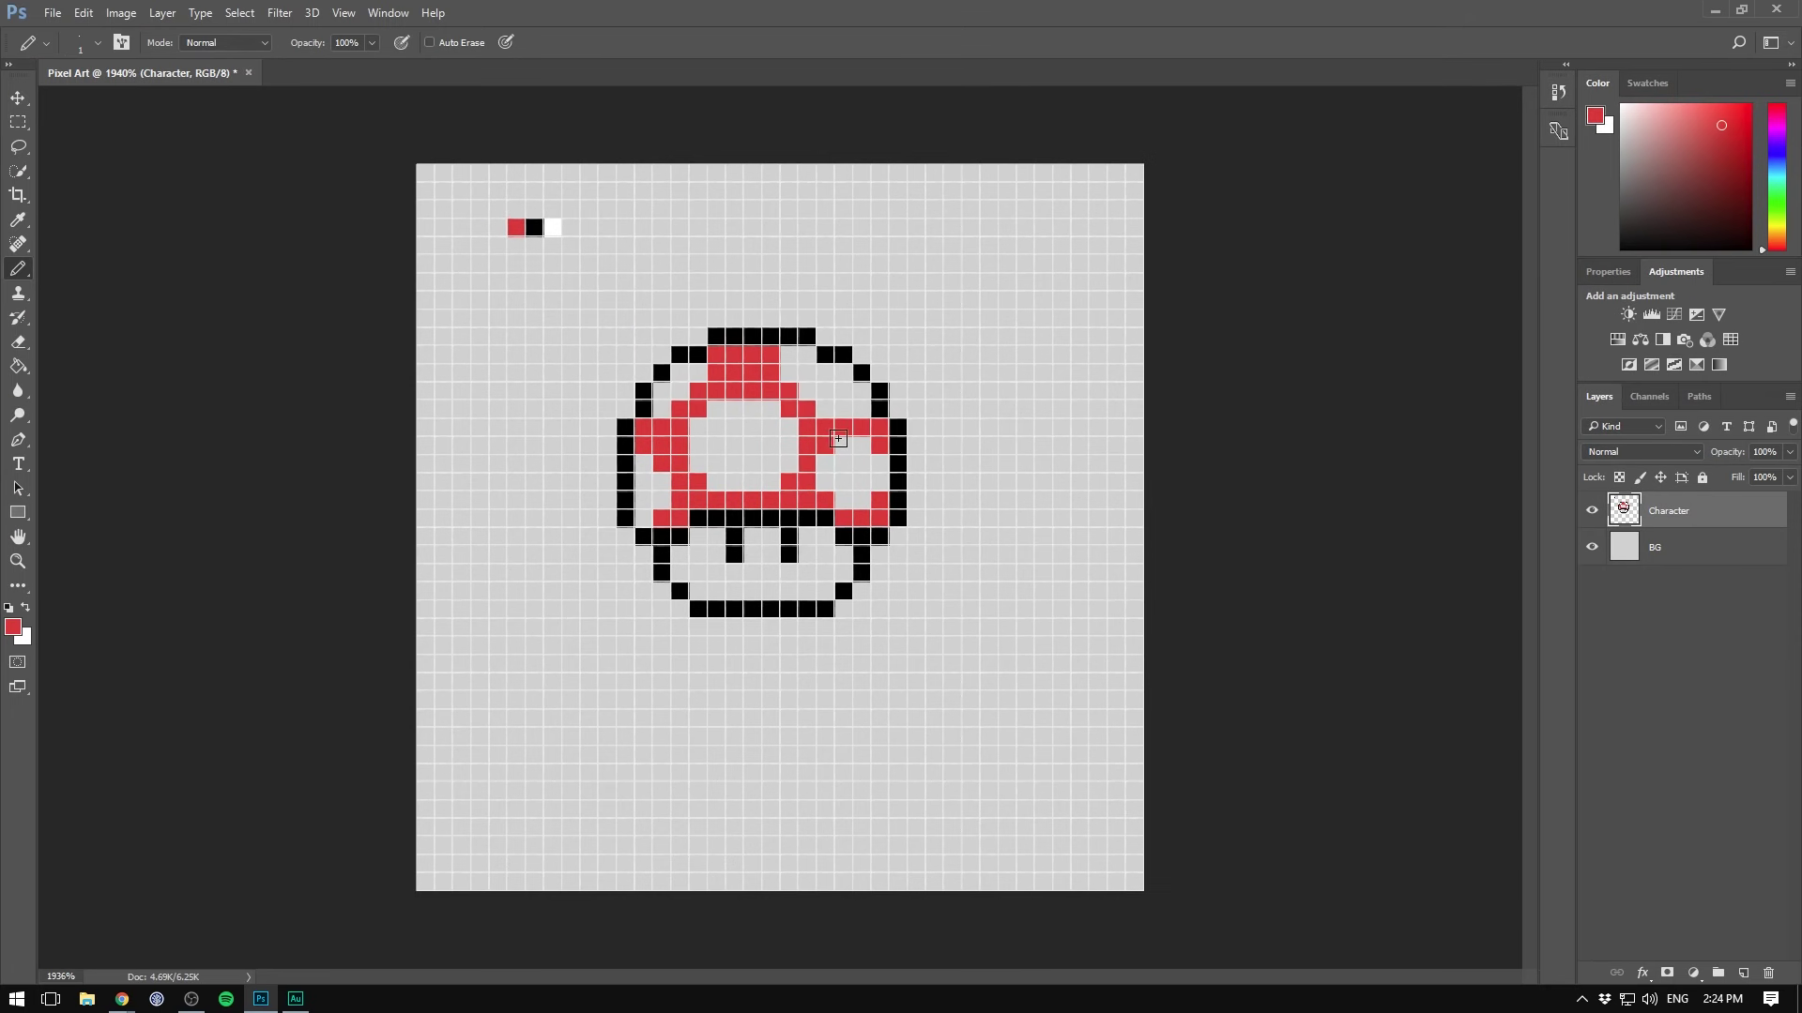
pyautogui.press('alt')
pyautogui.keyDown('alt'); pyautogui.click(553, 227); pyautogui.keyUp('alt')
# Bucket-fill the cap's centre and right spots and the stem with white, undoing a mistaken fill
pyautogui.press('g')
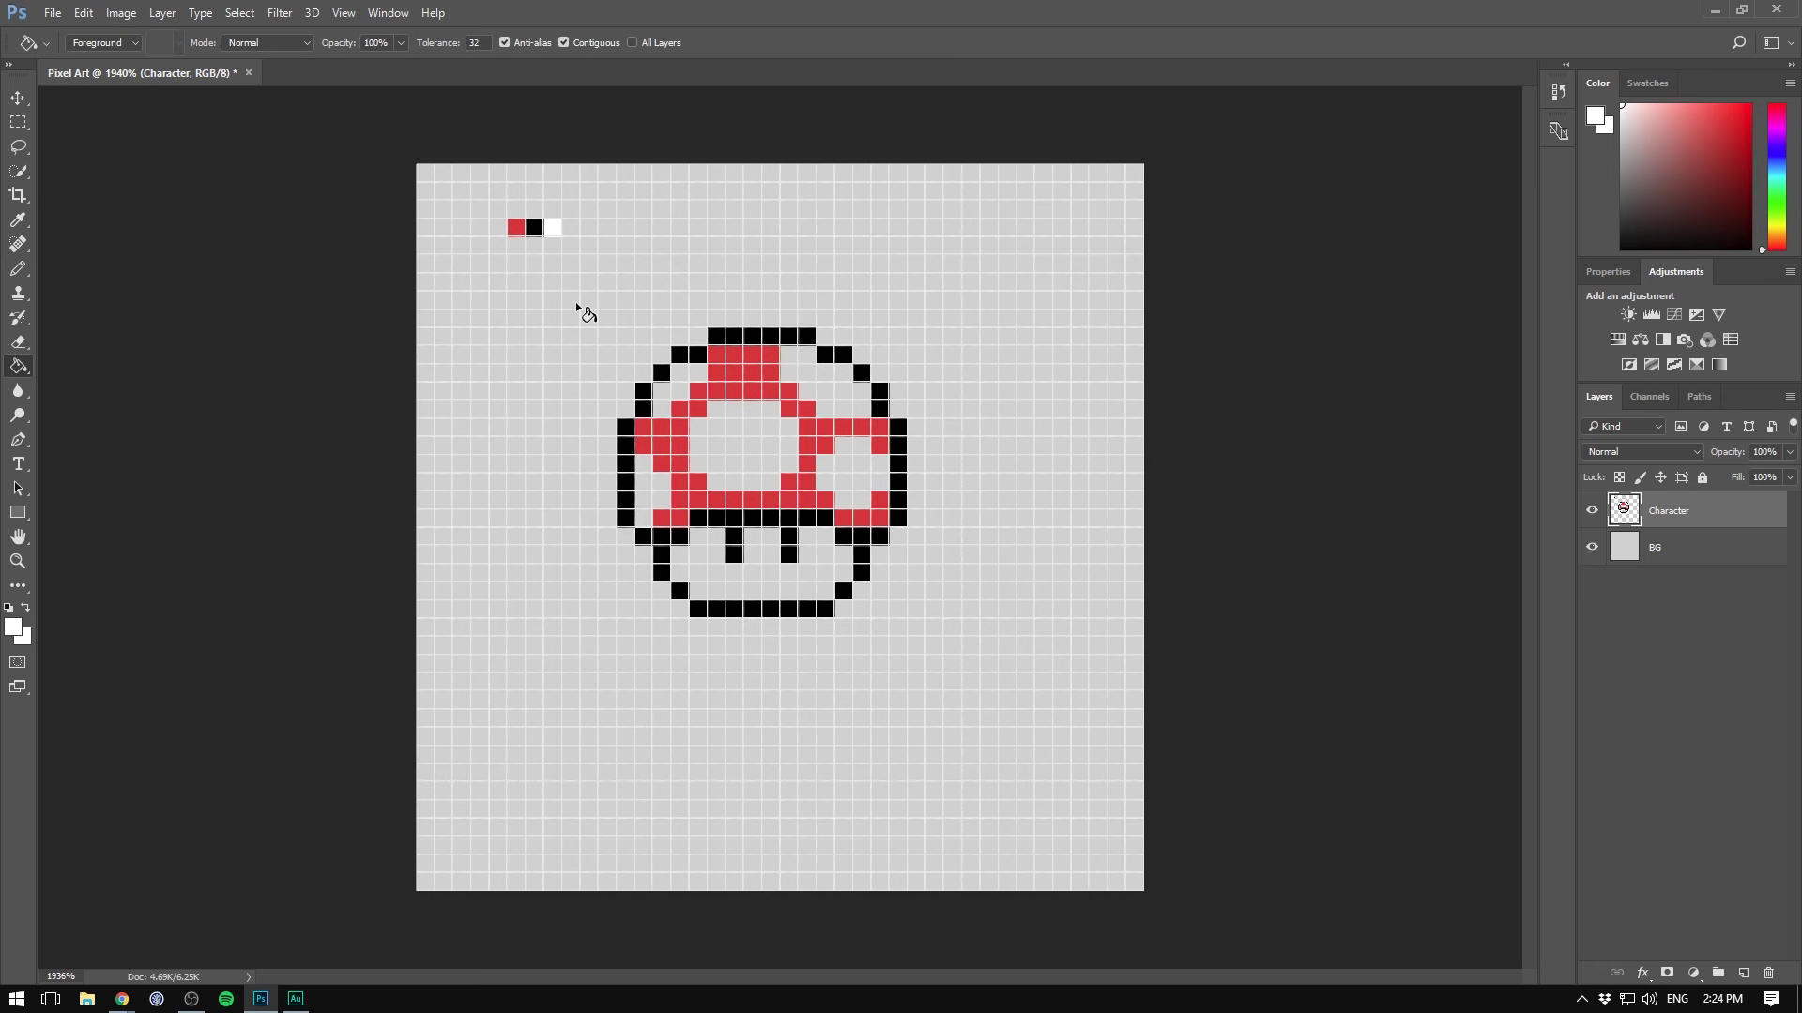
pyautogui.click(678, 385)
pyautogui.click(645, 374)
pyautogui.hotkey('ctrl', 'alt', 'z')
pyautogui.hotkey('ctrl', 'alt', 'z')
pyautogui.click(756, 437)
pyautogui.click(847, 470)
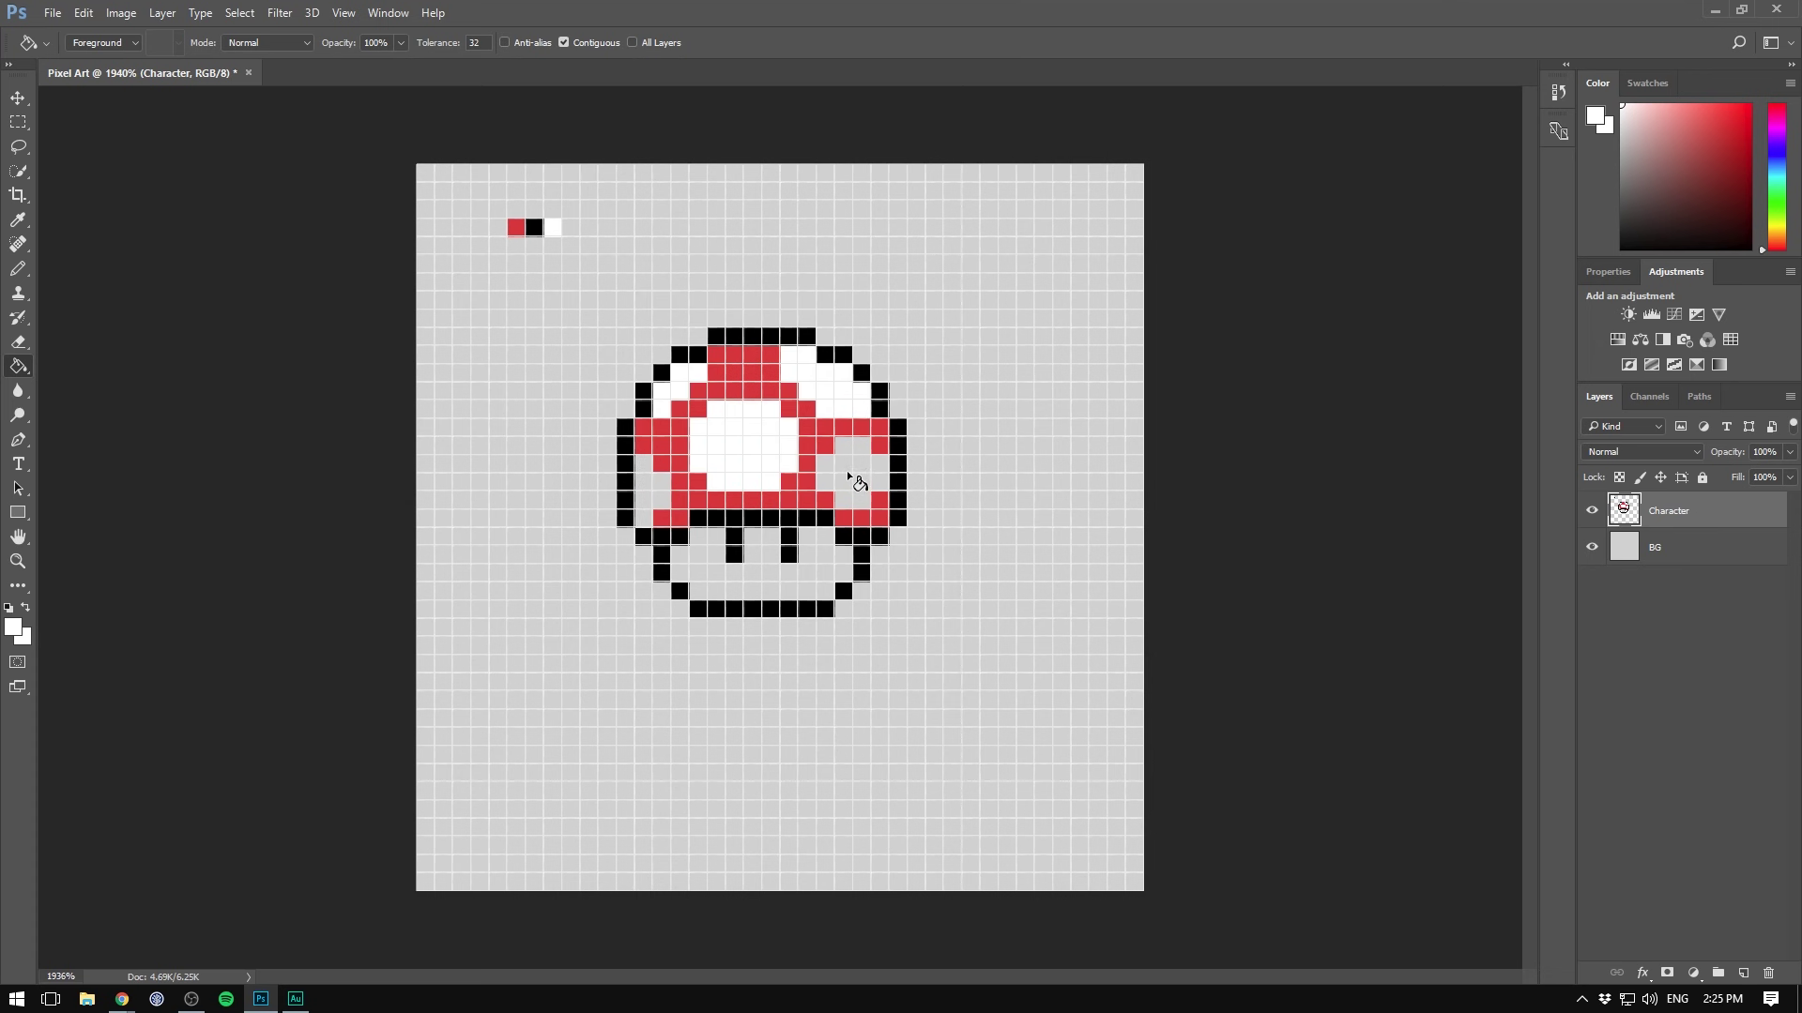
pyautogui.click(796, 591)
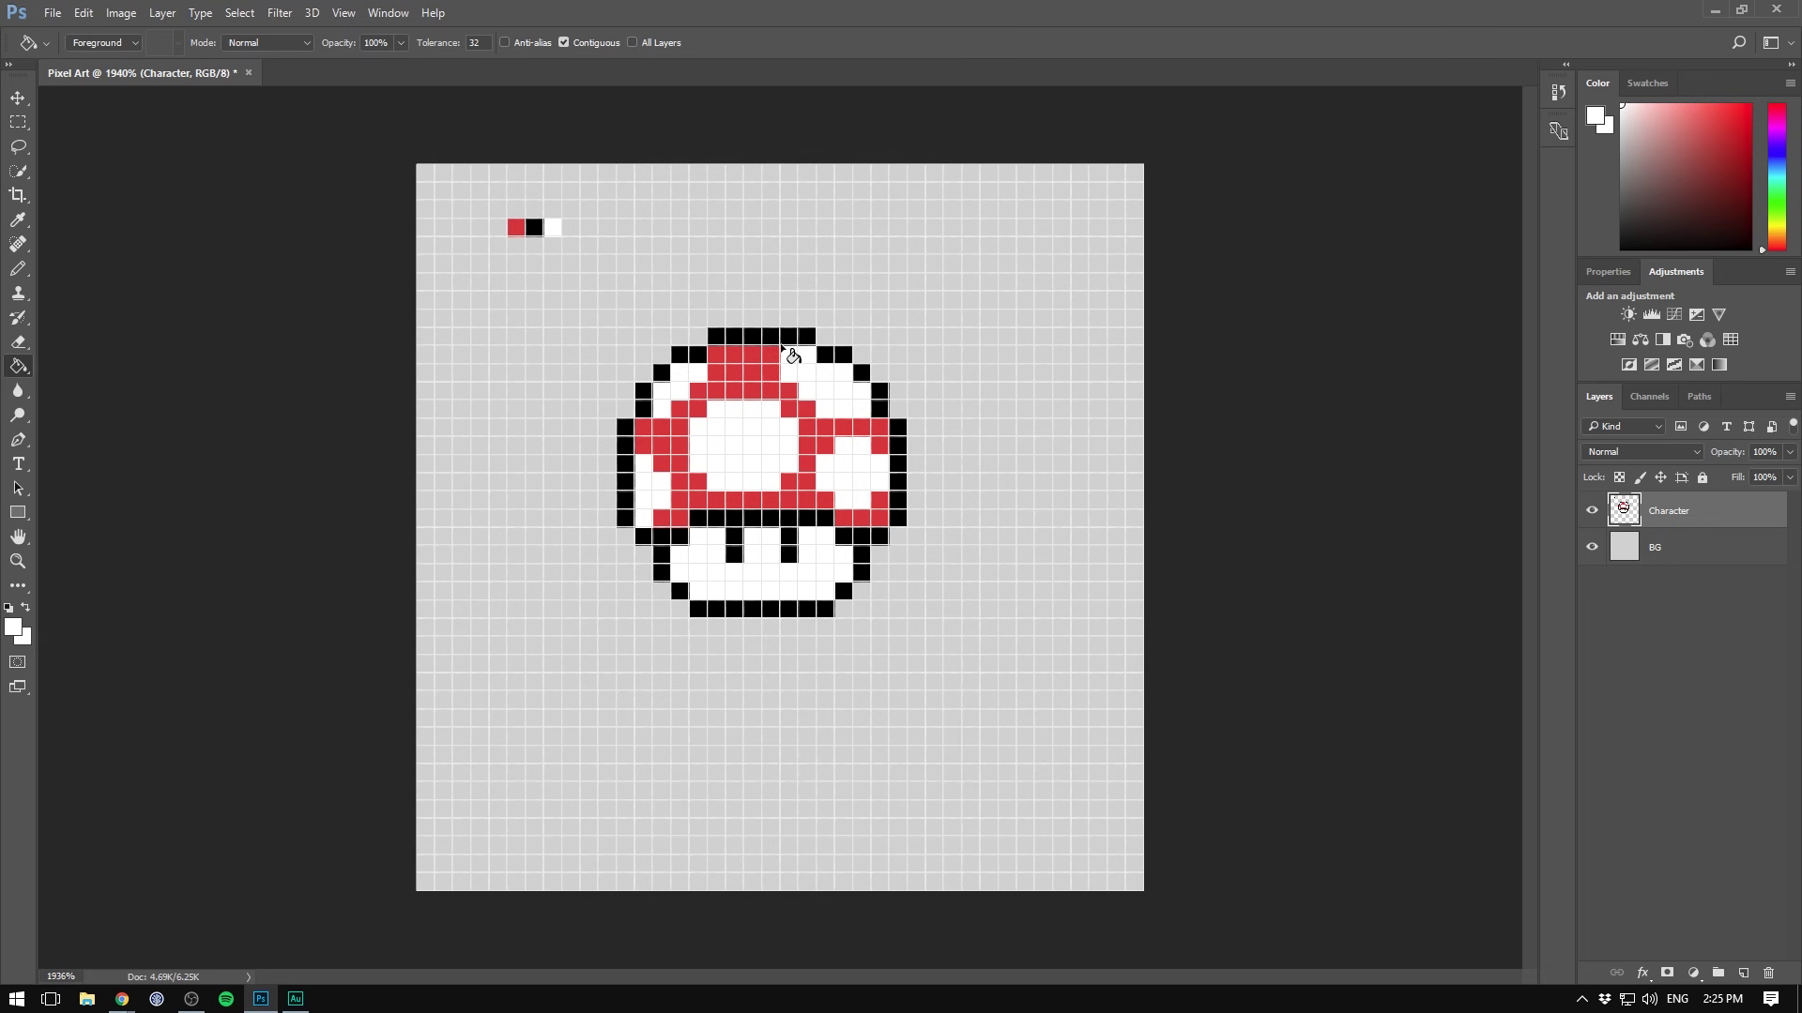
# Turn off View > Show > Pixel Grid and View > Show > Grid
pyautogui.click(344, 12)
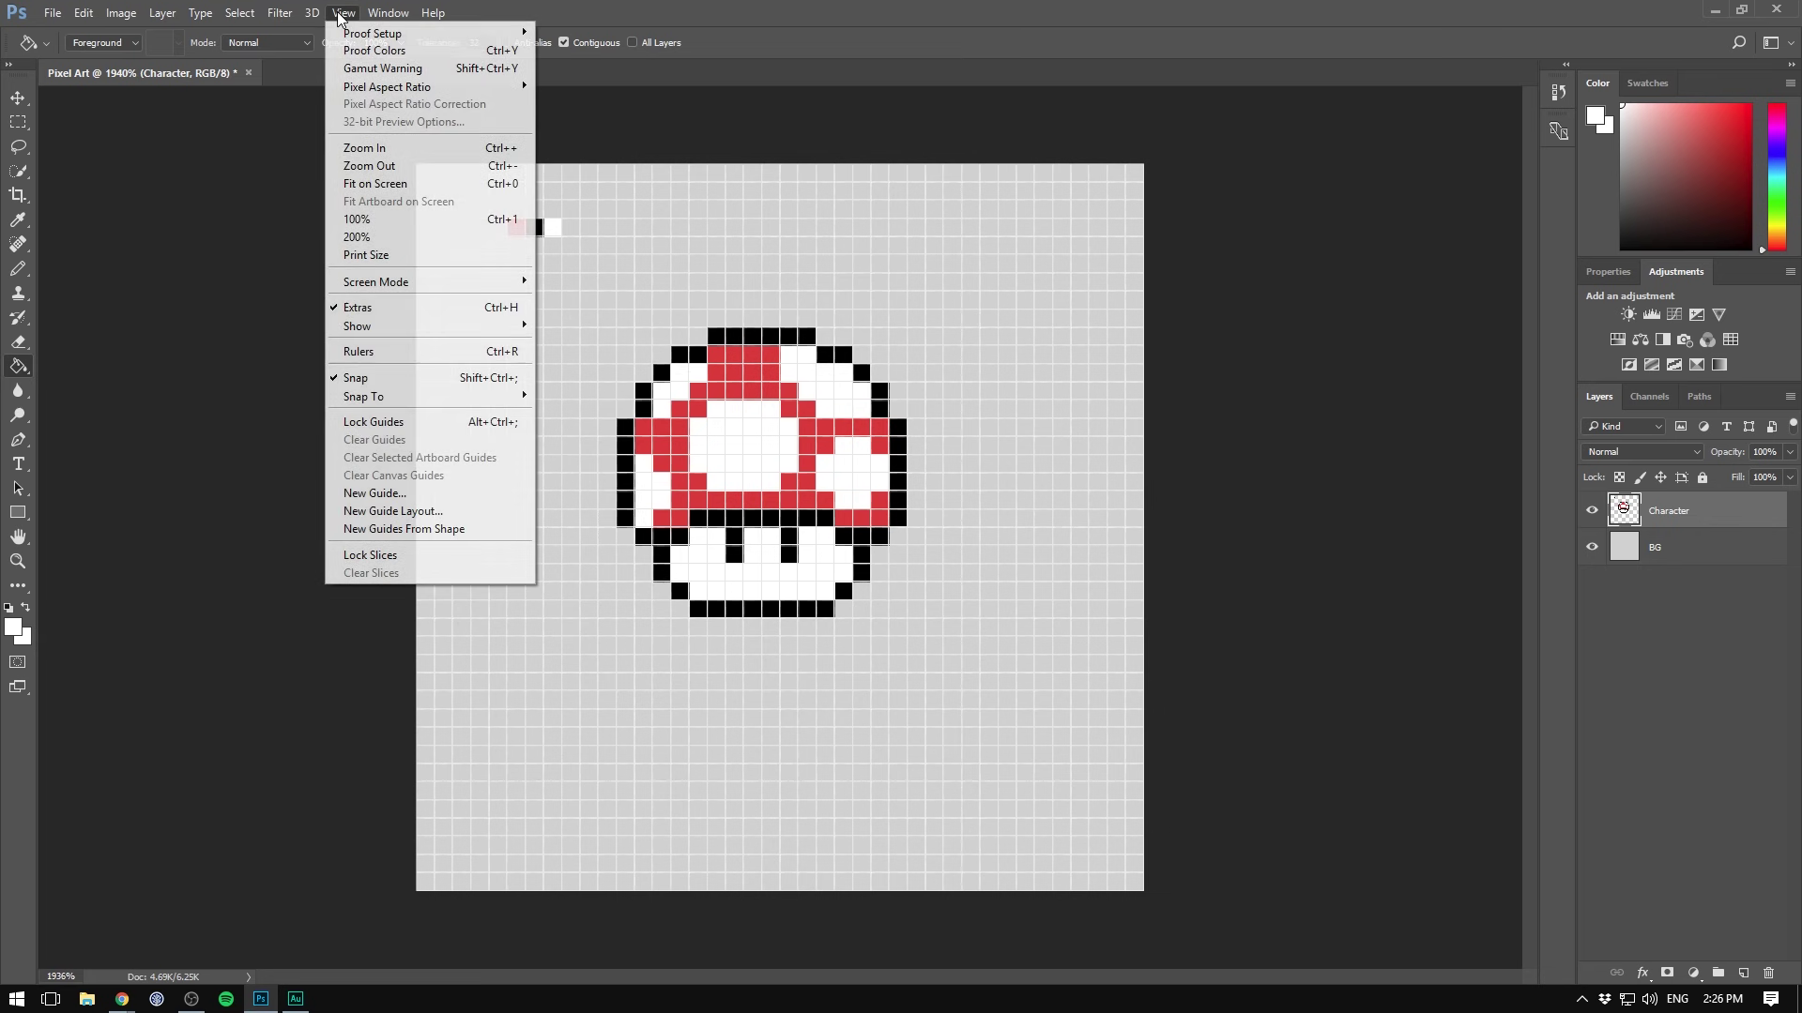
pyautogui.moveTo(450, 329)
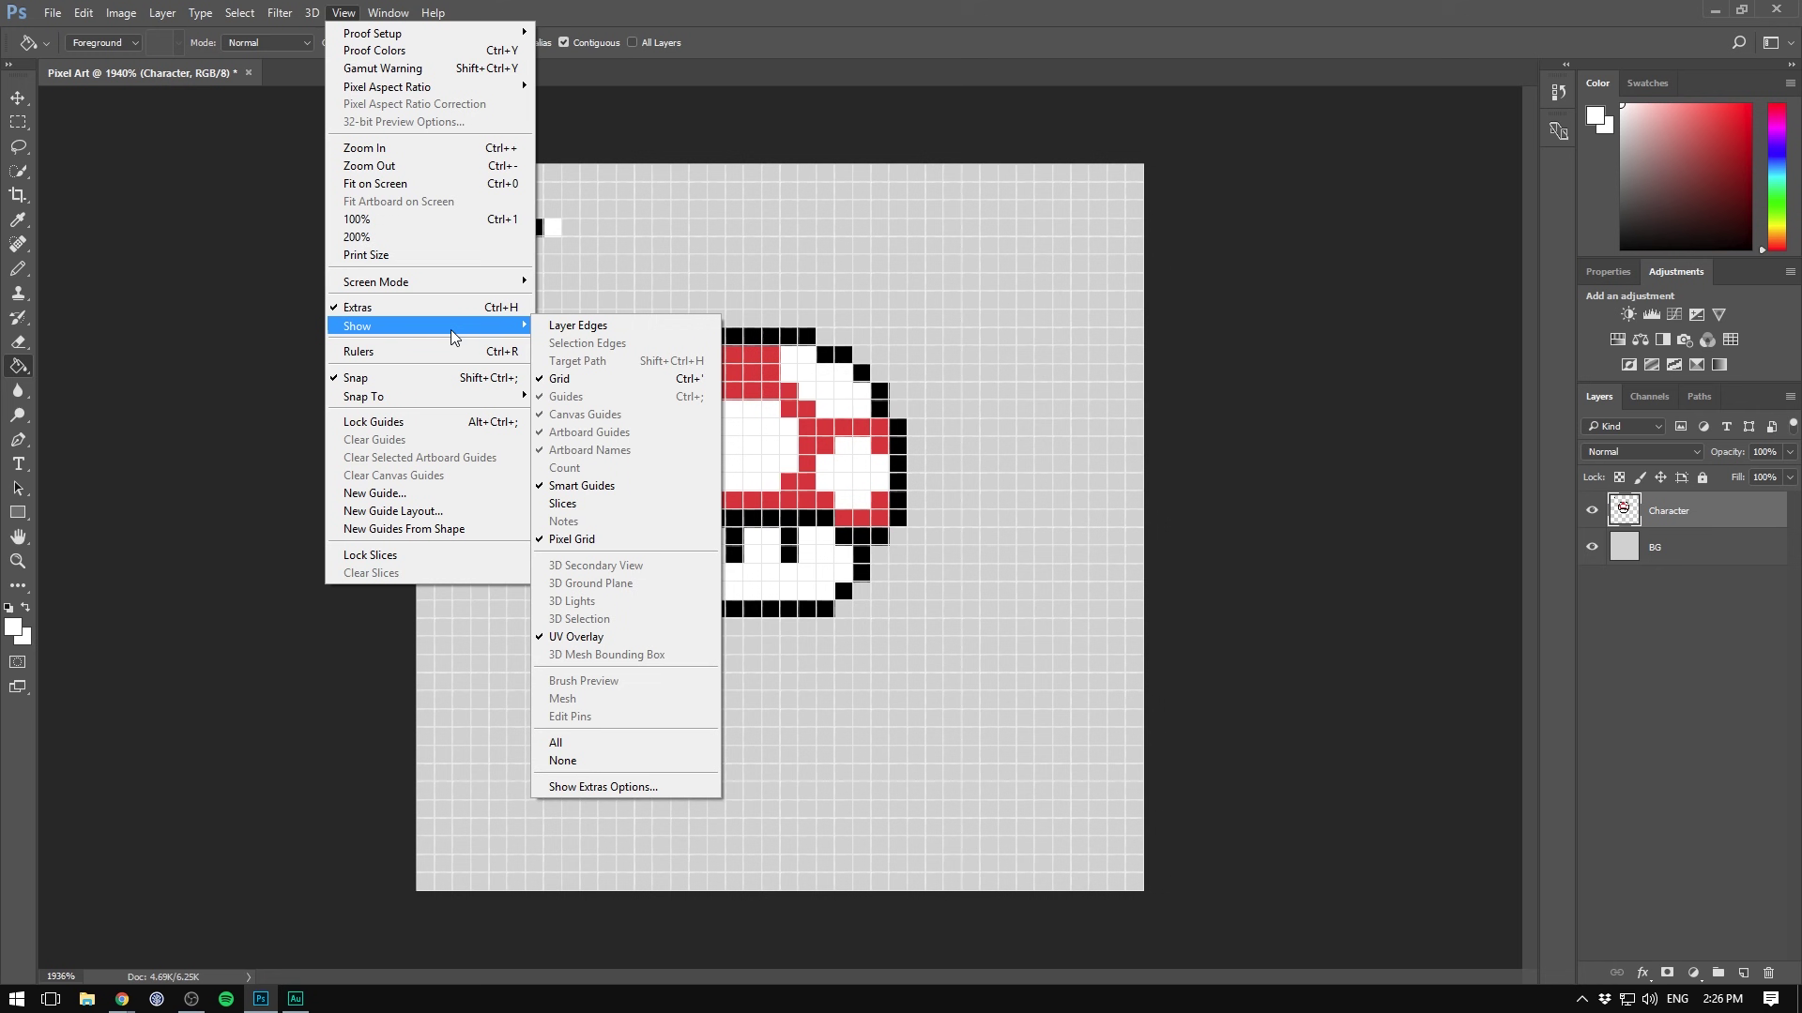
pyautogui.click(610, 537)
pyautogui.click(343, 12)
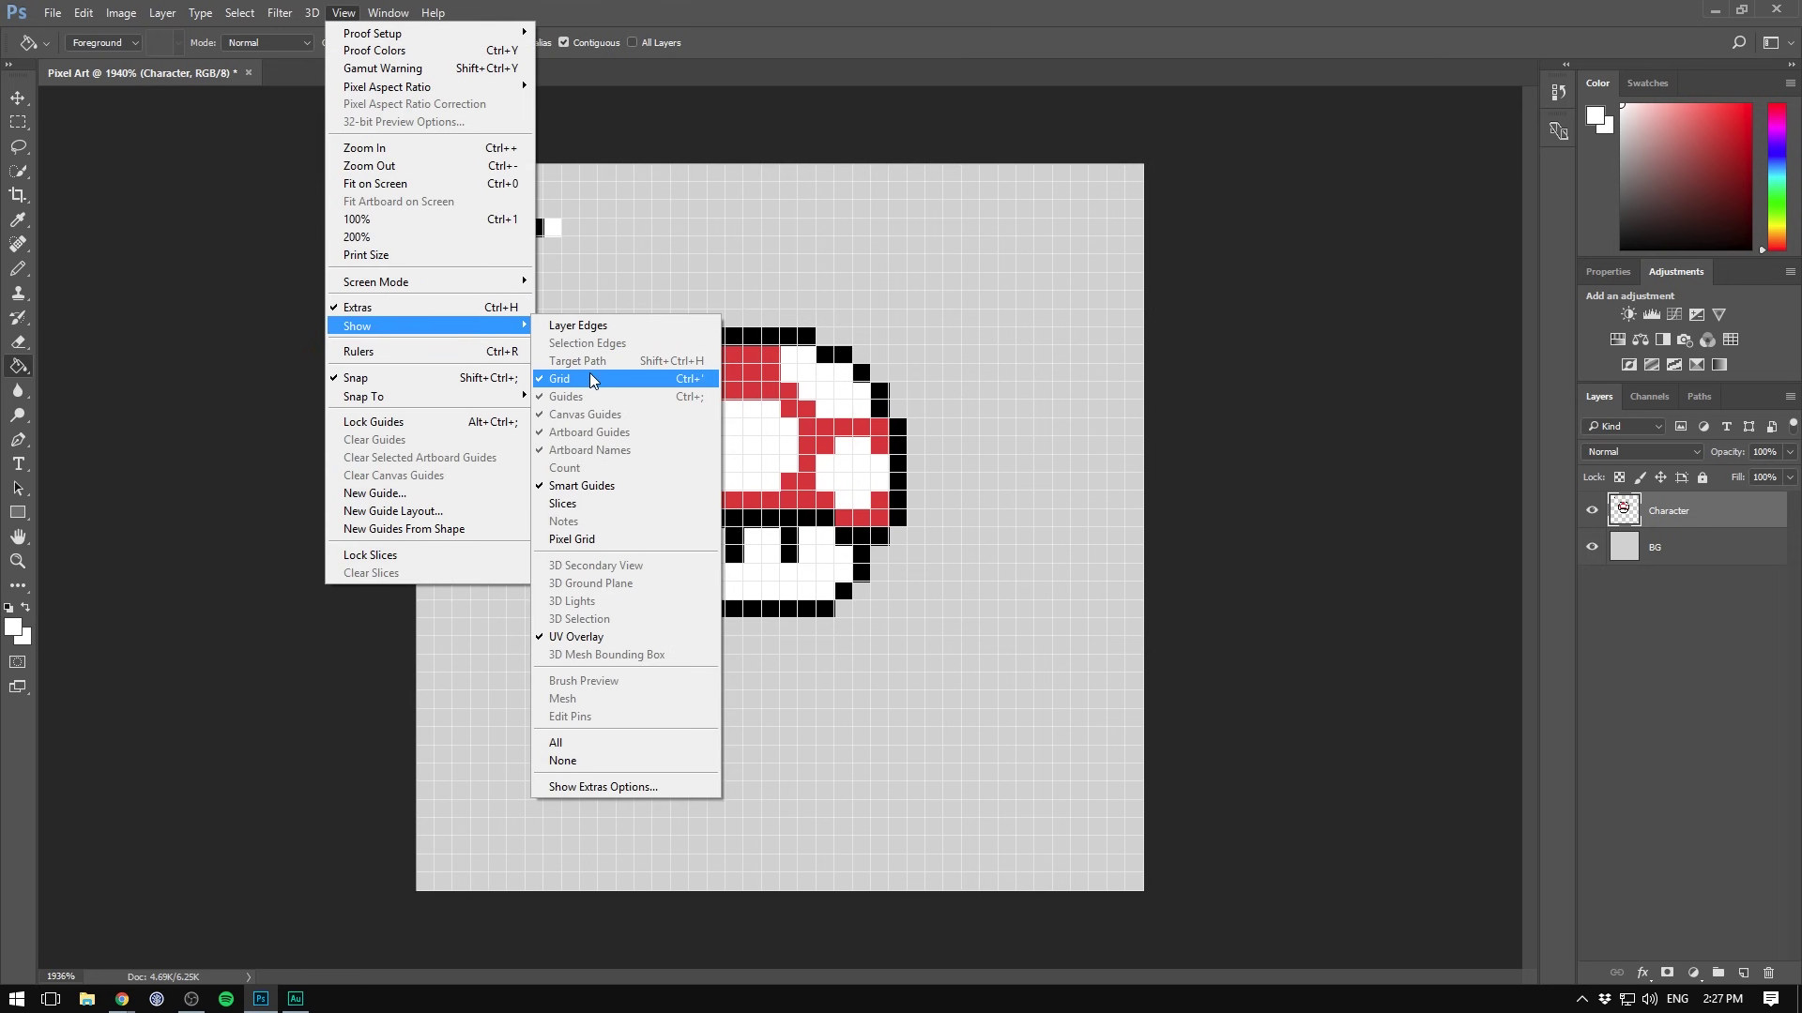
pyautogui.click(583, 380)
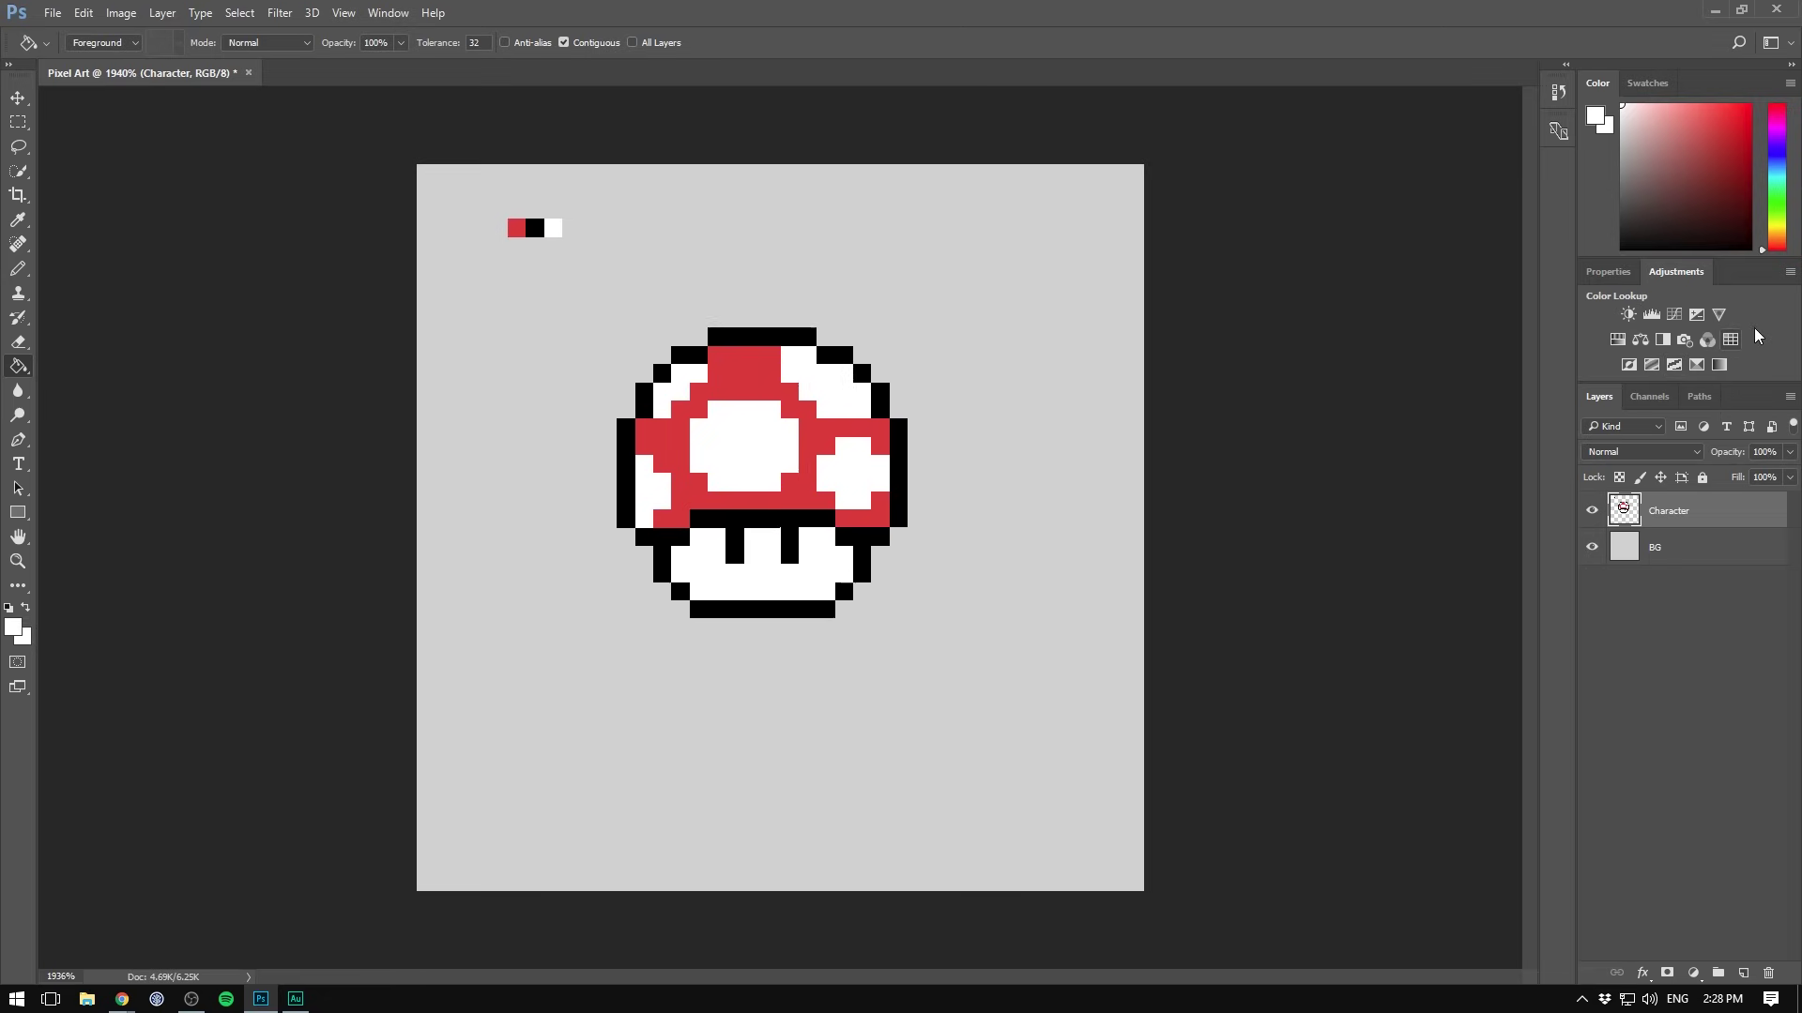
# Add a Hue/Saturation layer at Saturation +26 and merge it with the Character layer
pyautogui.click(1617, 341)
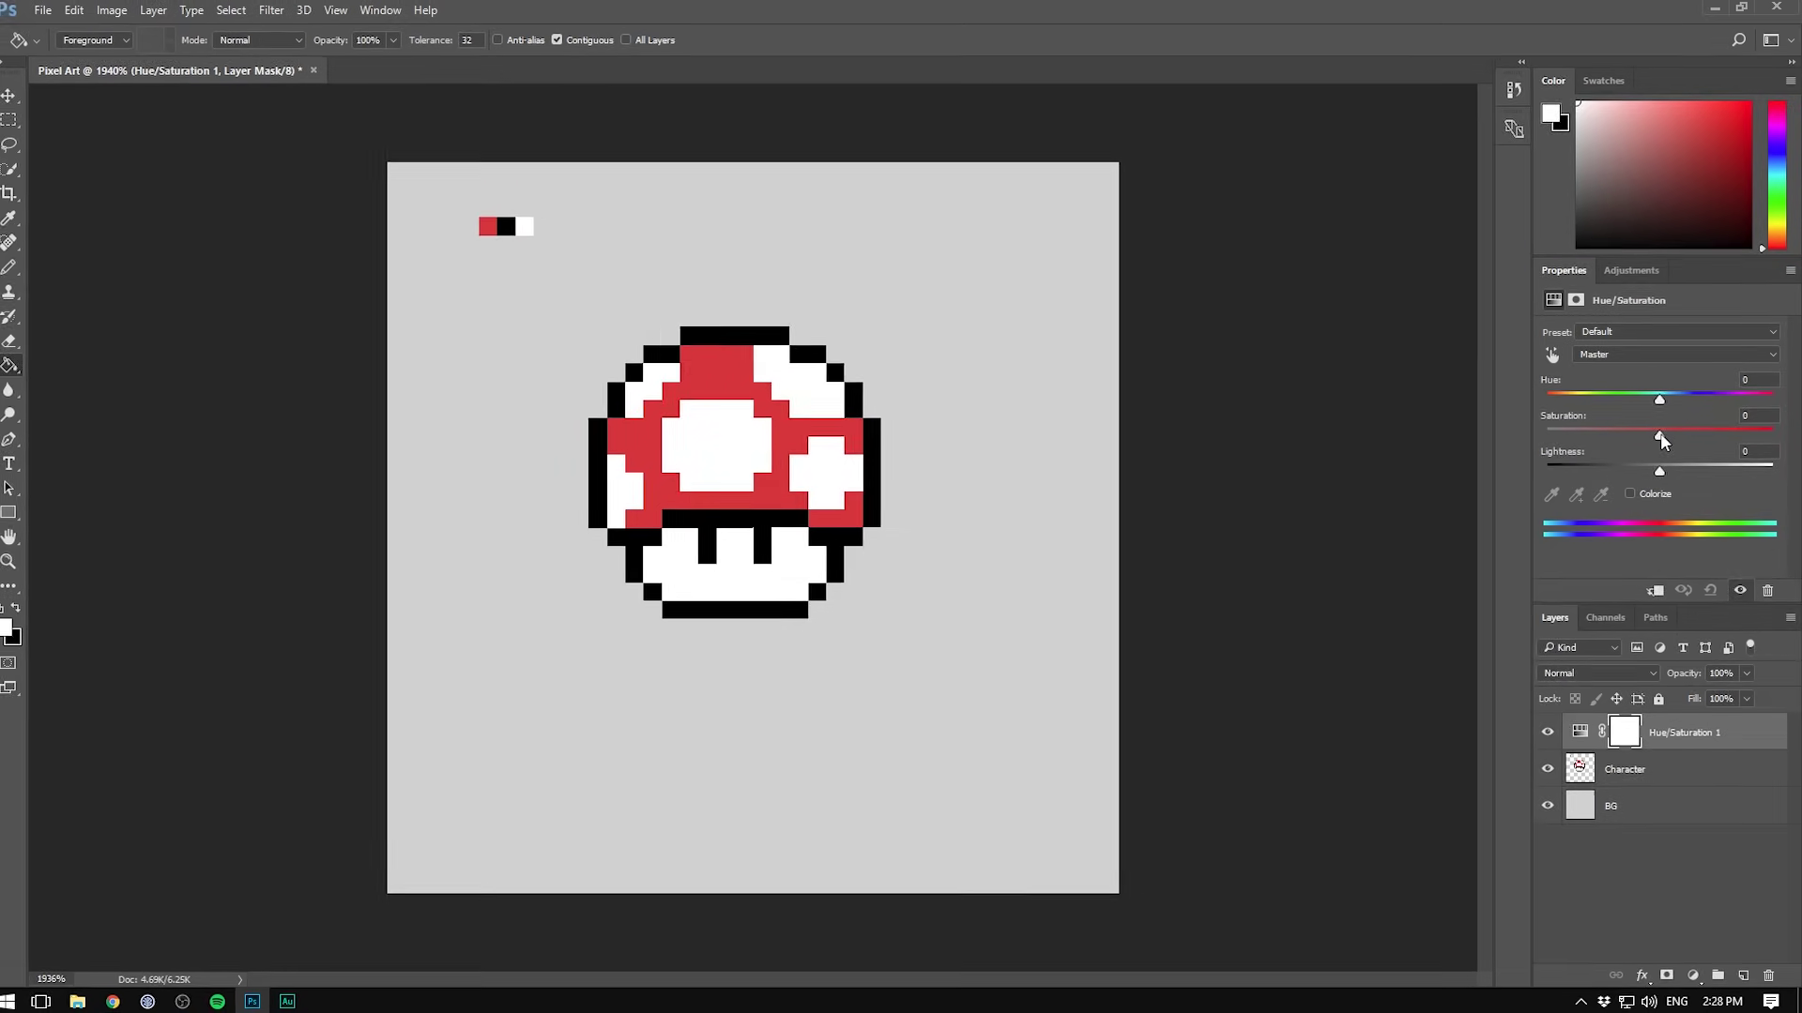
pyautogui.moveTo(1661, 432); pyautogui.dragTo(1689, 434)
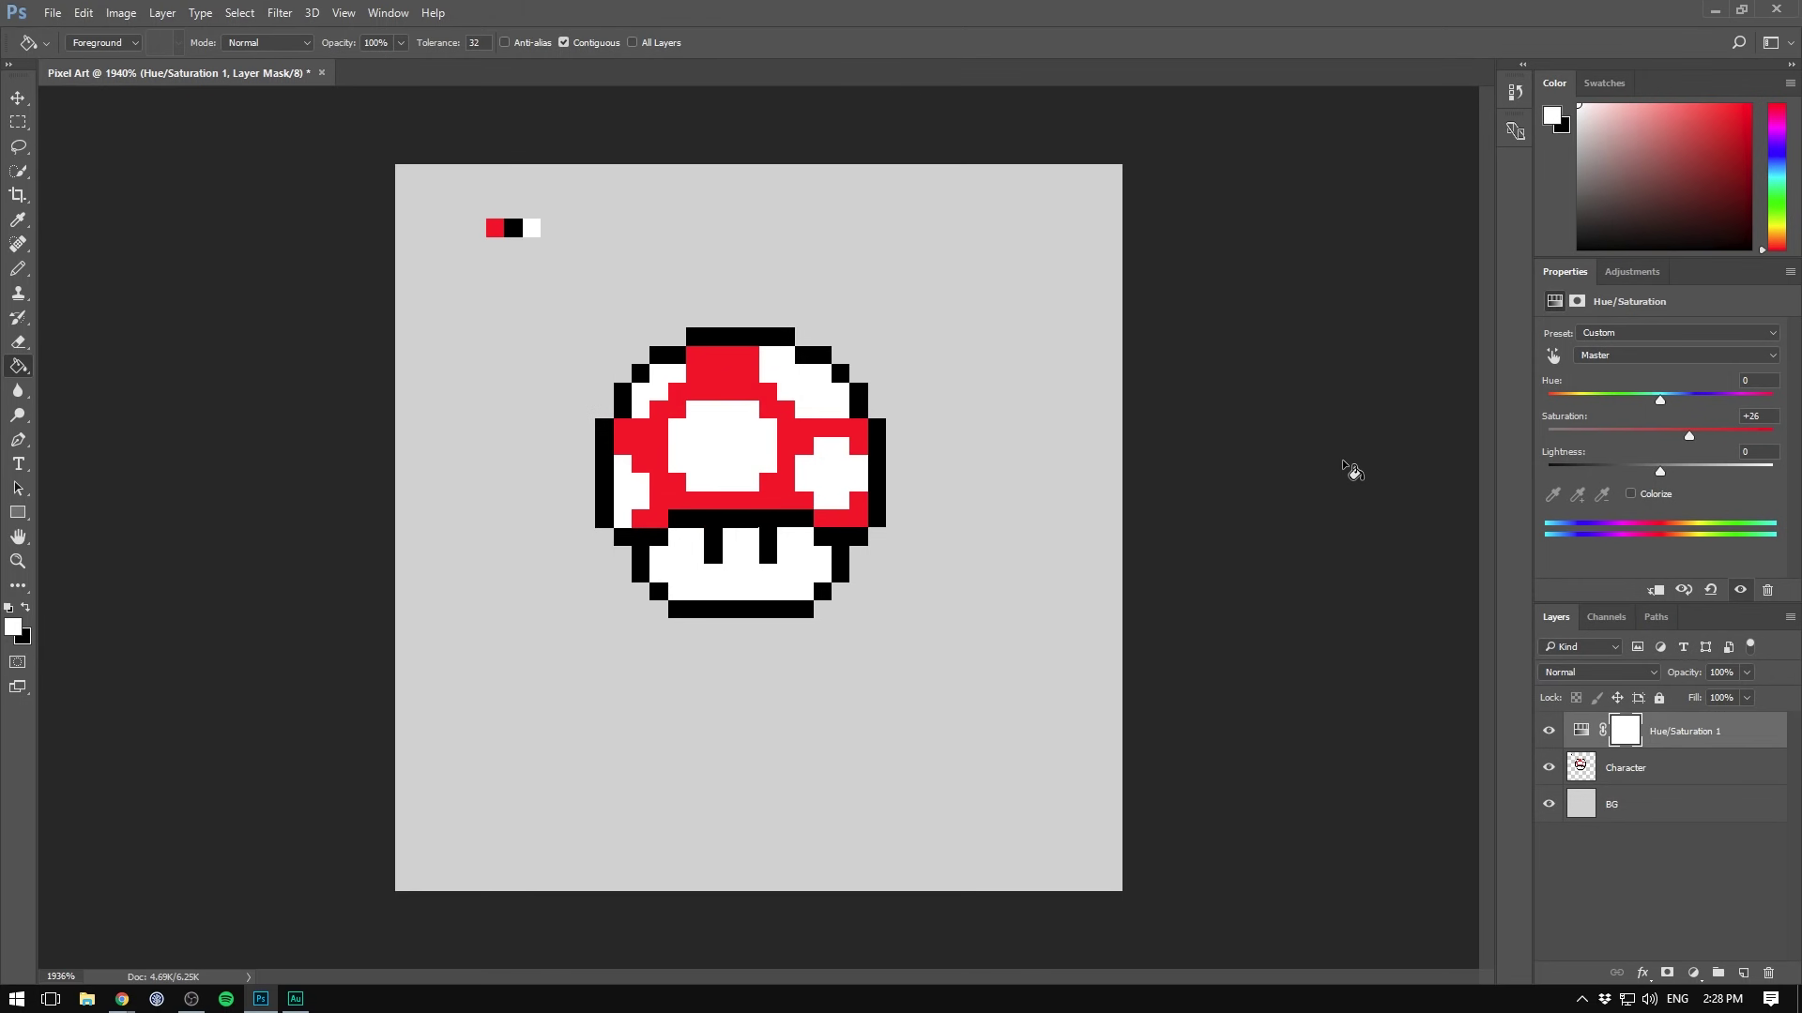
pyautogui.click(1706, 734)
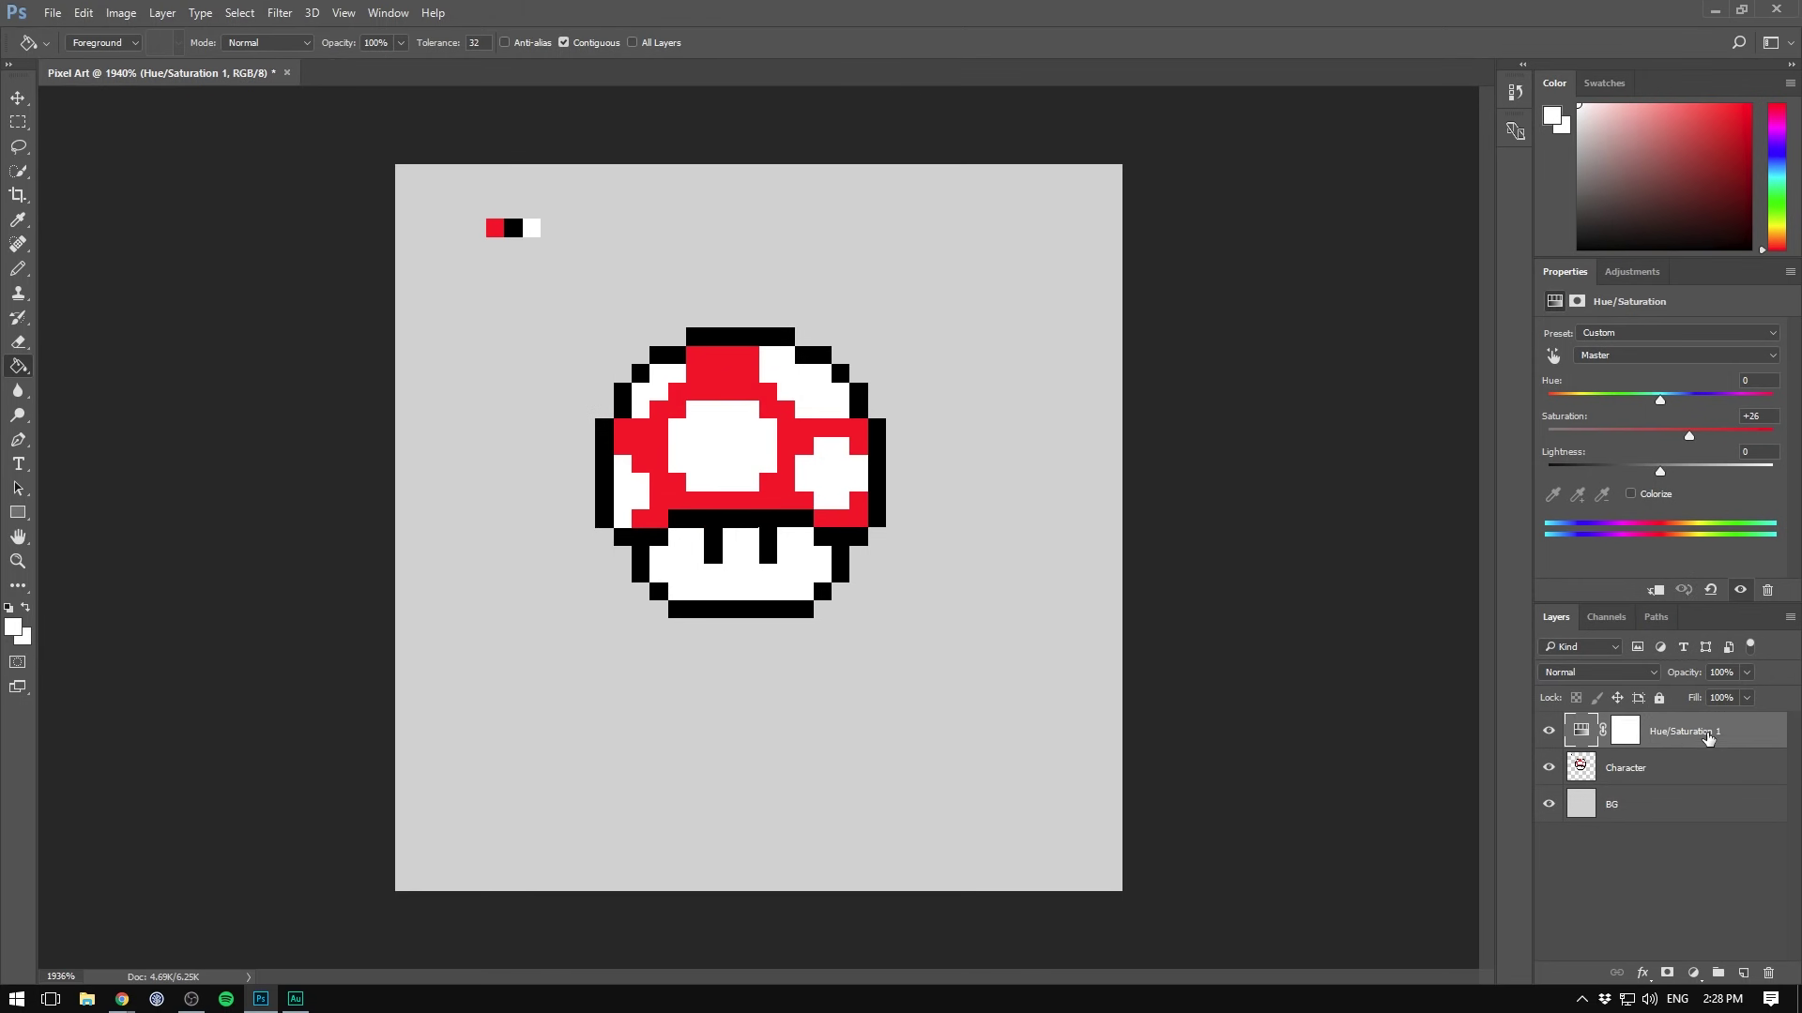
pyautogui.keyDown('shift'); pyautogui.click(1670, 774); pyautogui.keyUp('shift')
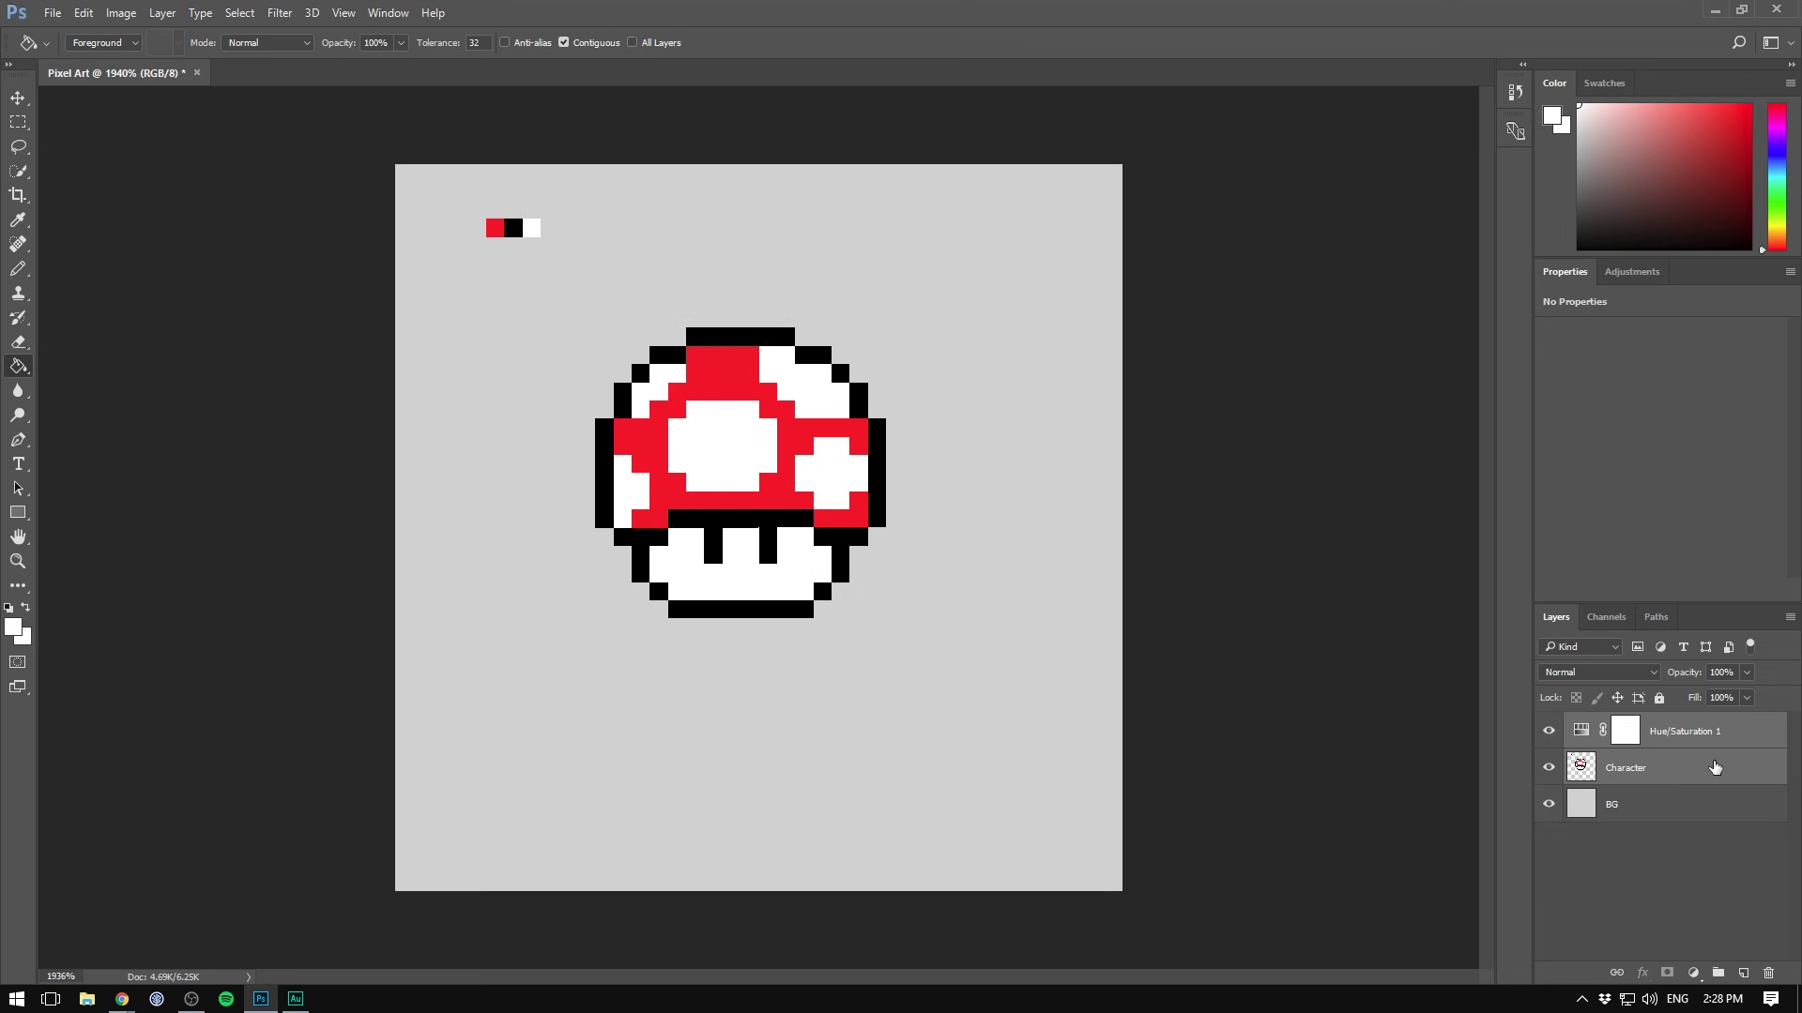
pyautogui.rightClick(1717, 760)
pyautogui.click(1569, 693)
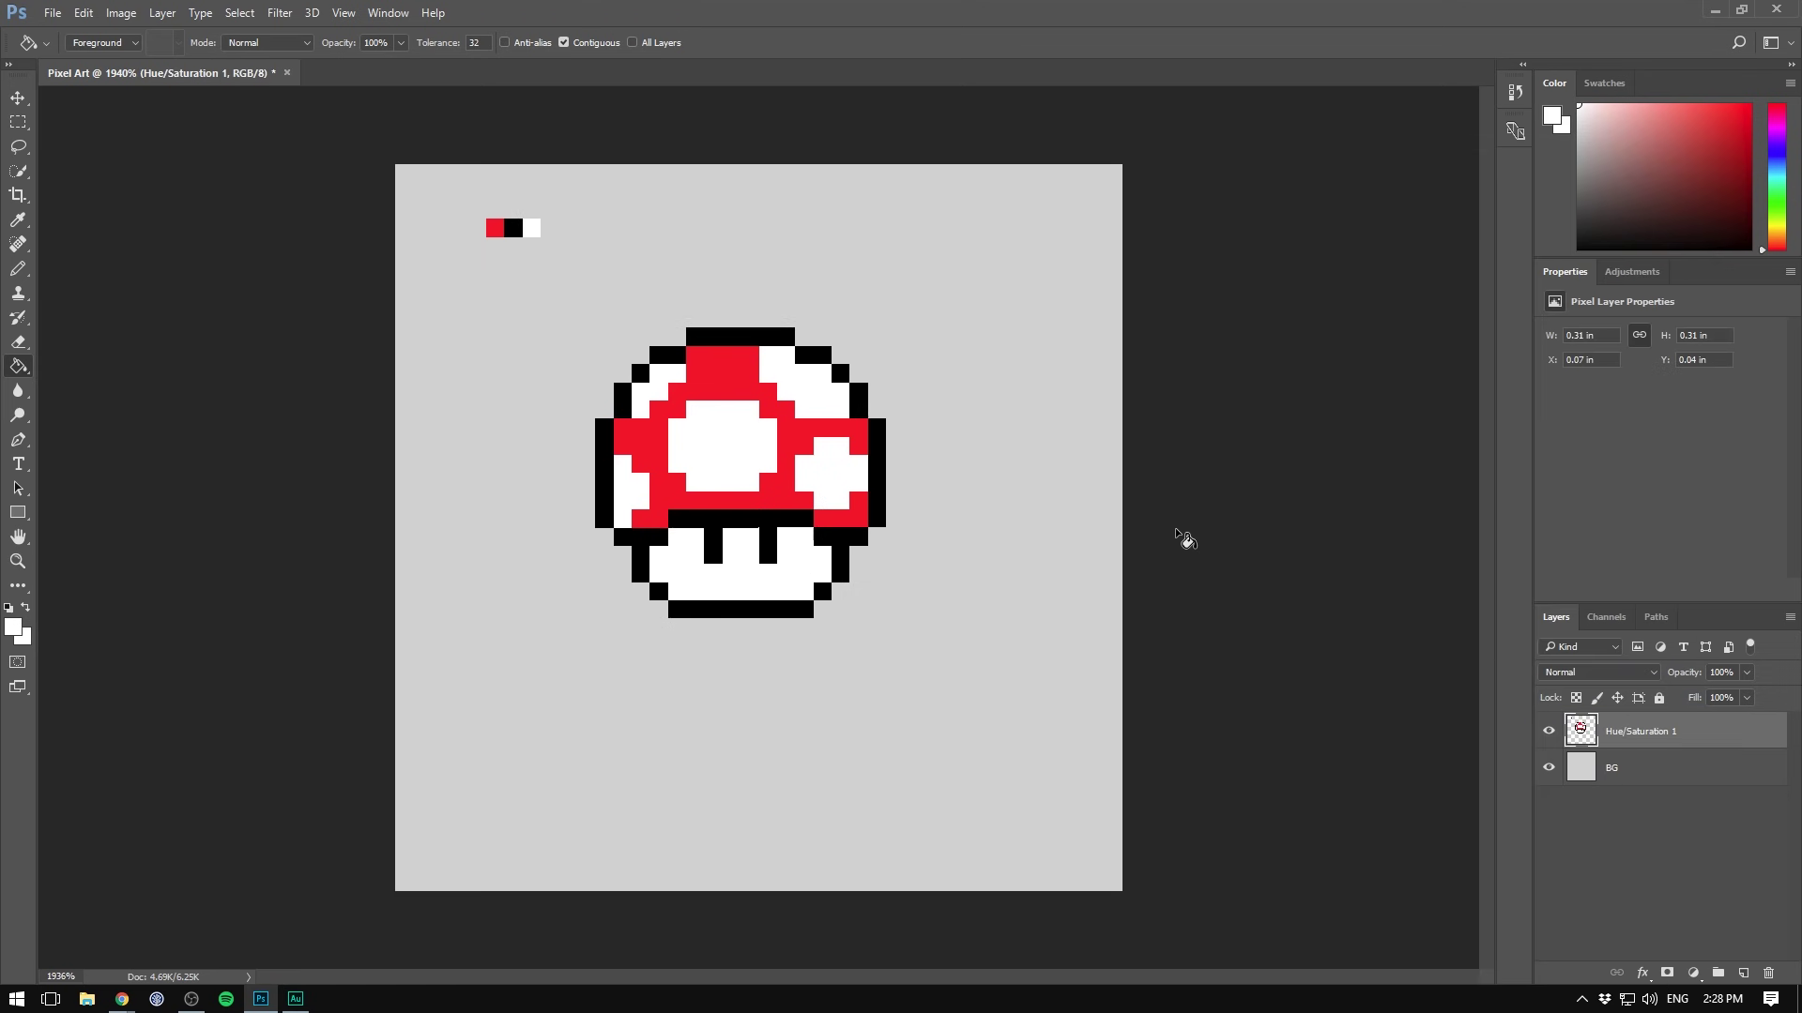
# Zoom in on the mushroom and open a second window of the same document
pyautogui.press('z')
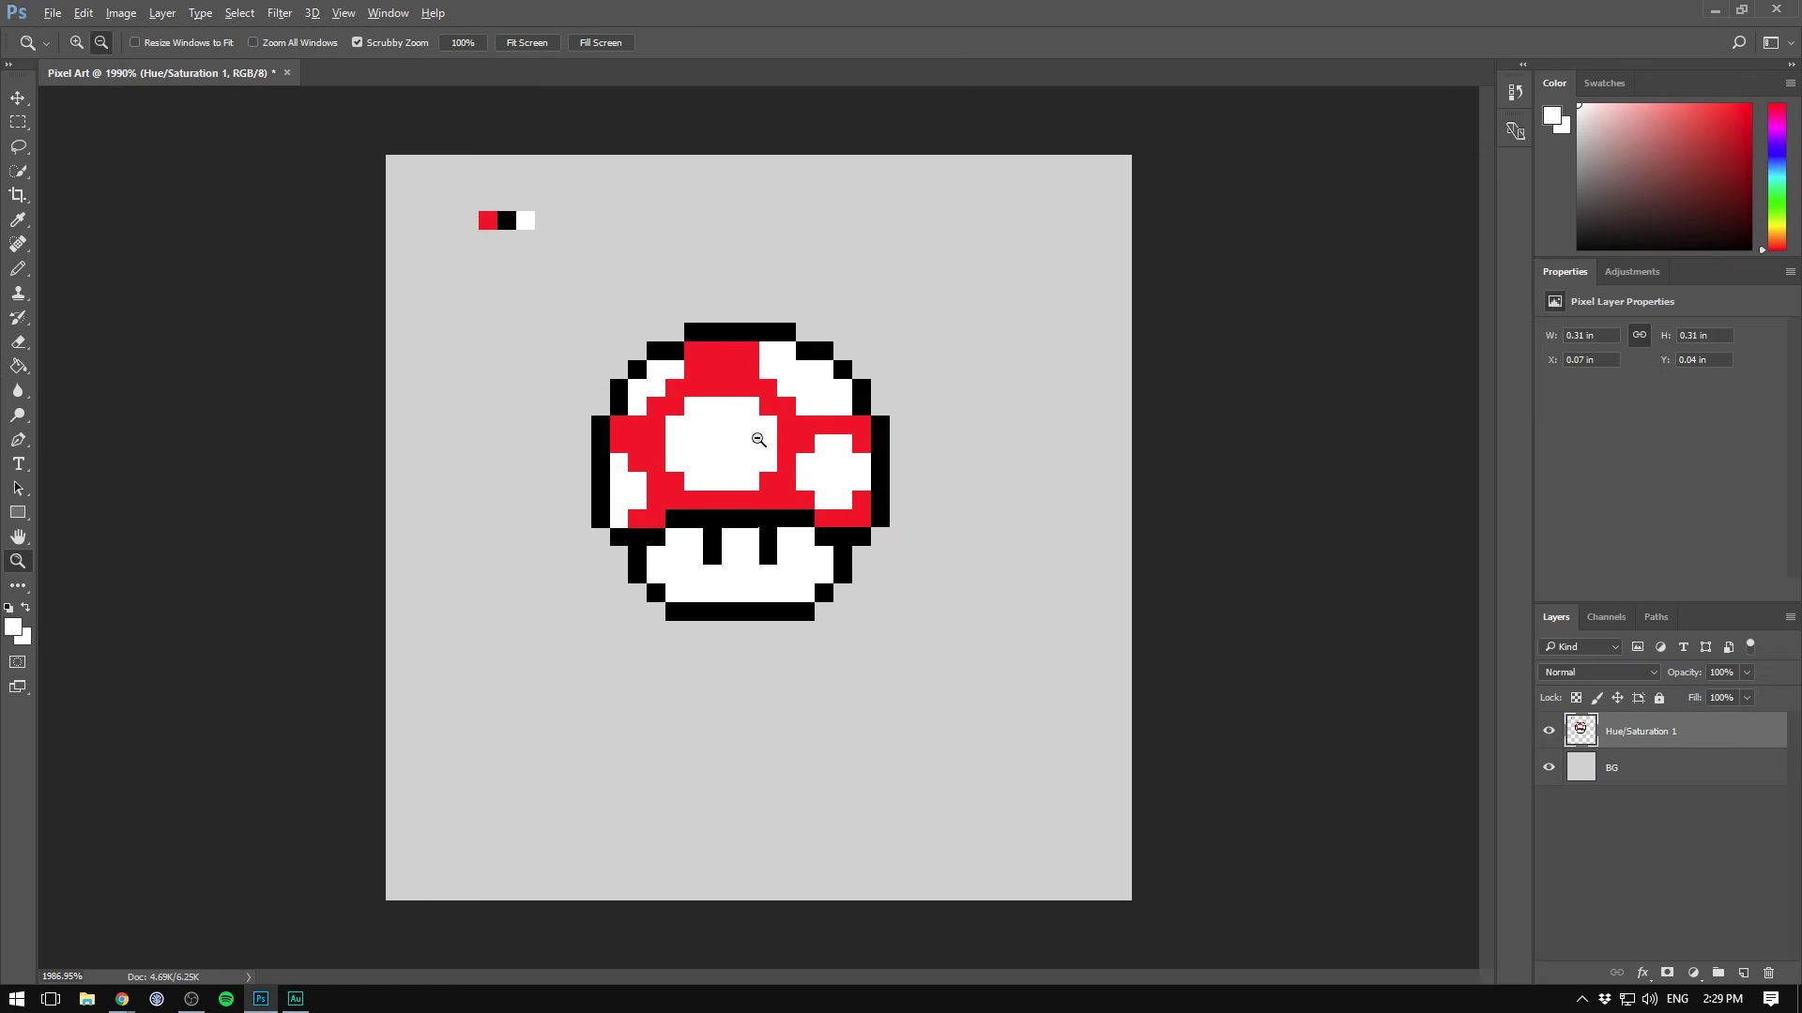
pyautogui.click(755, 441)
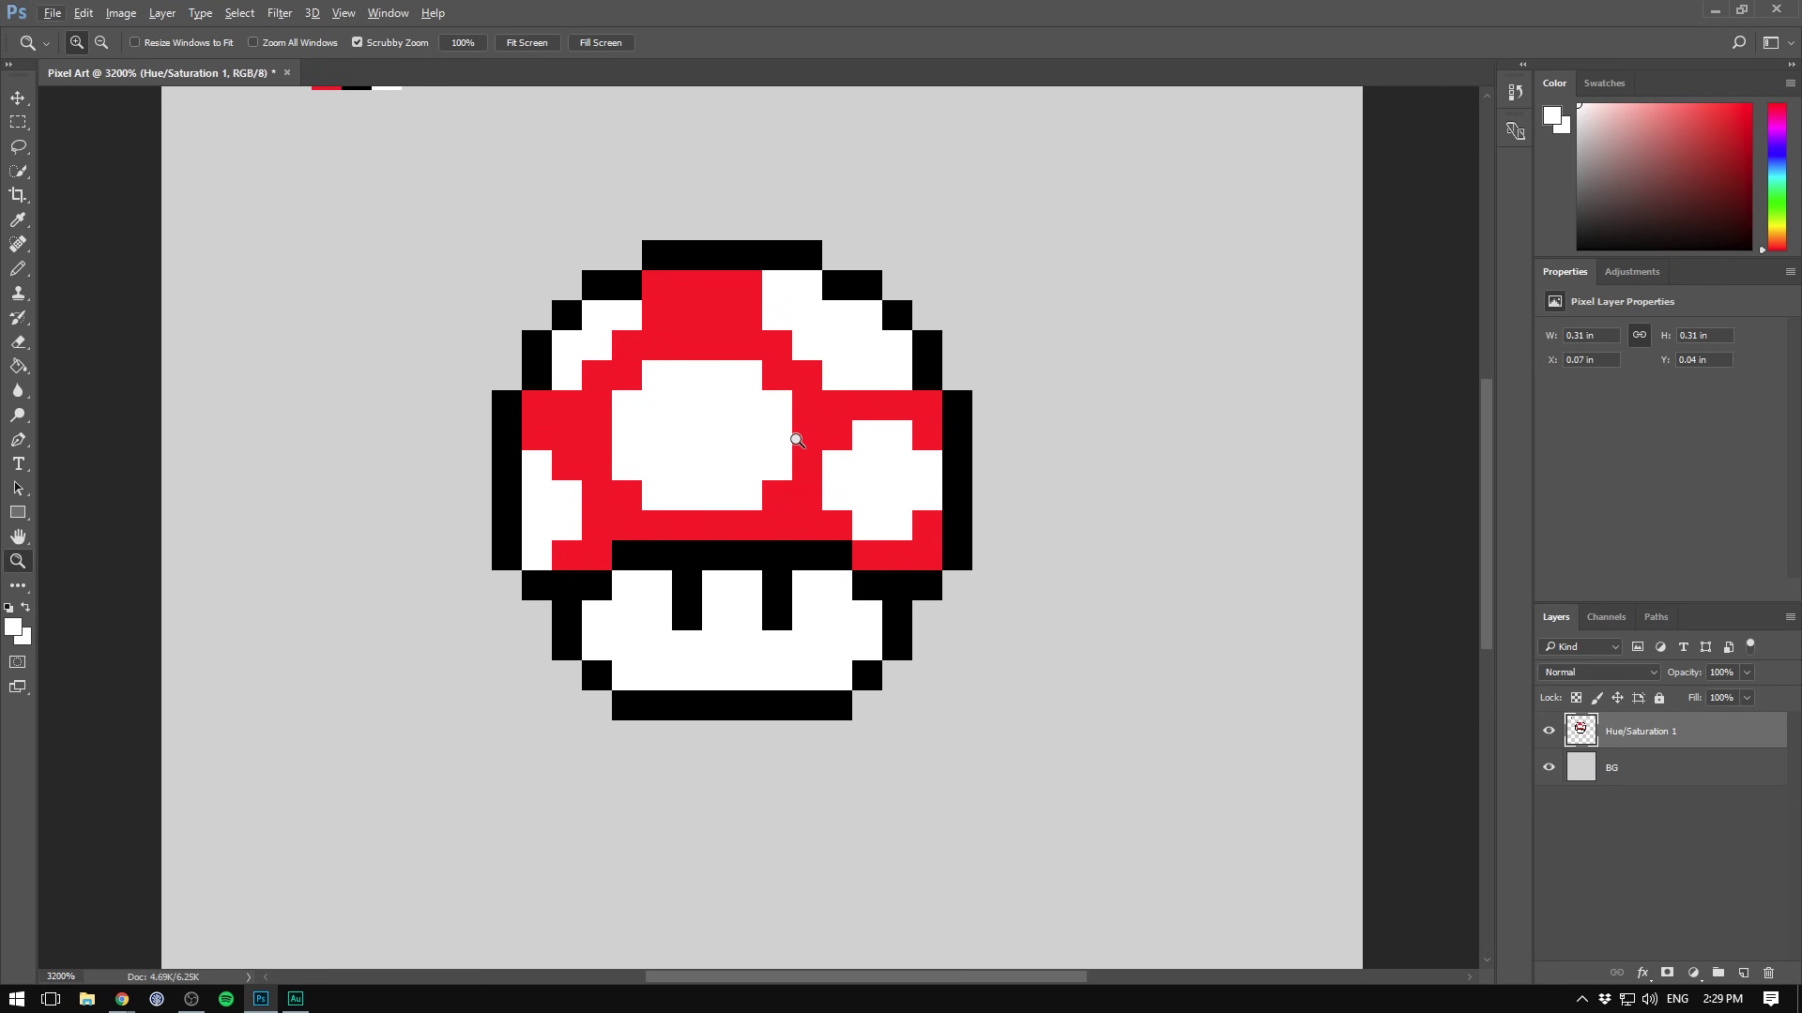
pyautogui.click(388, 12)
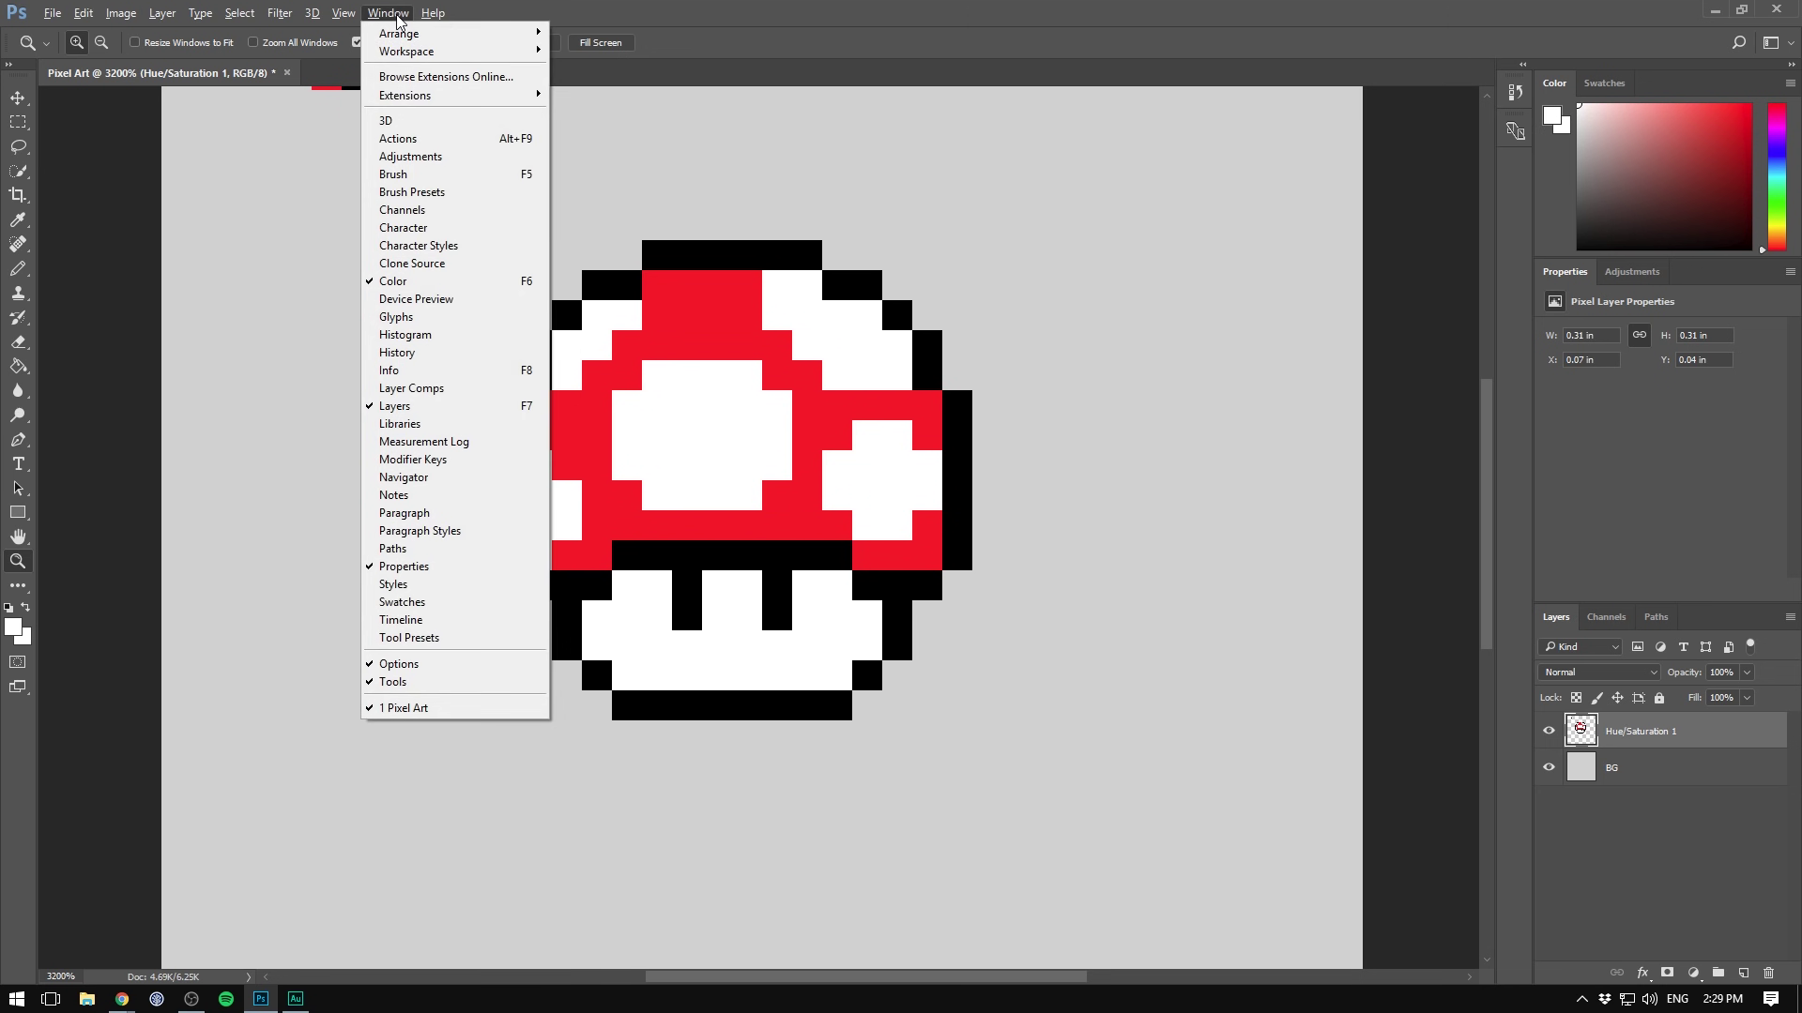
pyautogui.moveTo(401, 34)
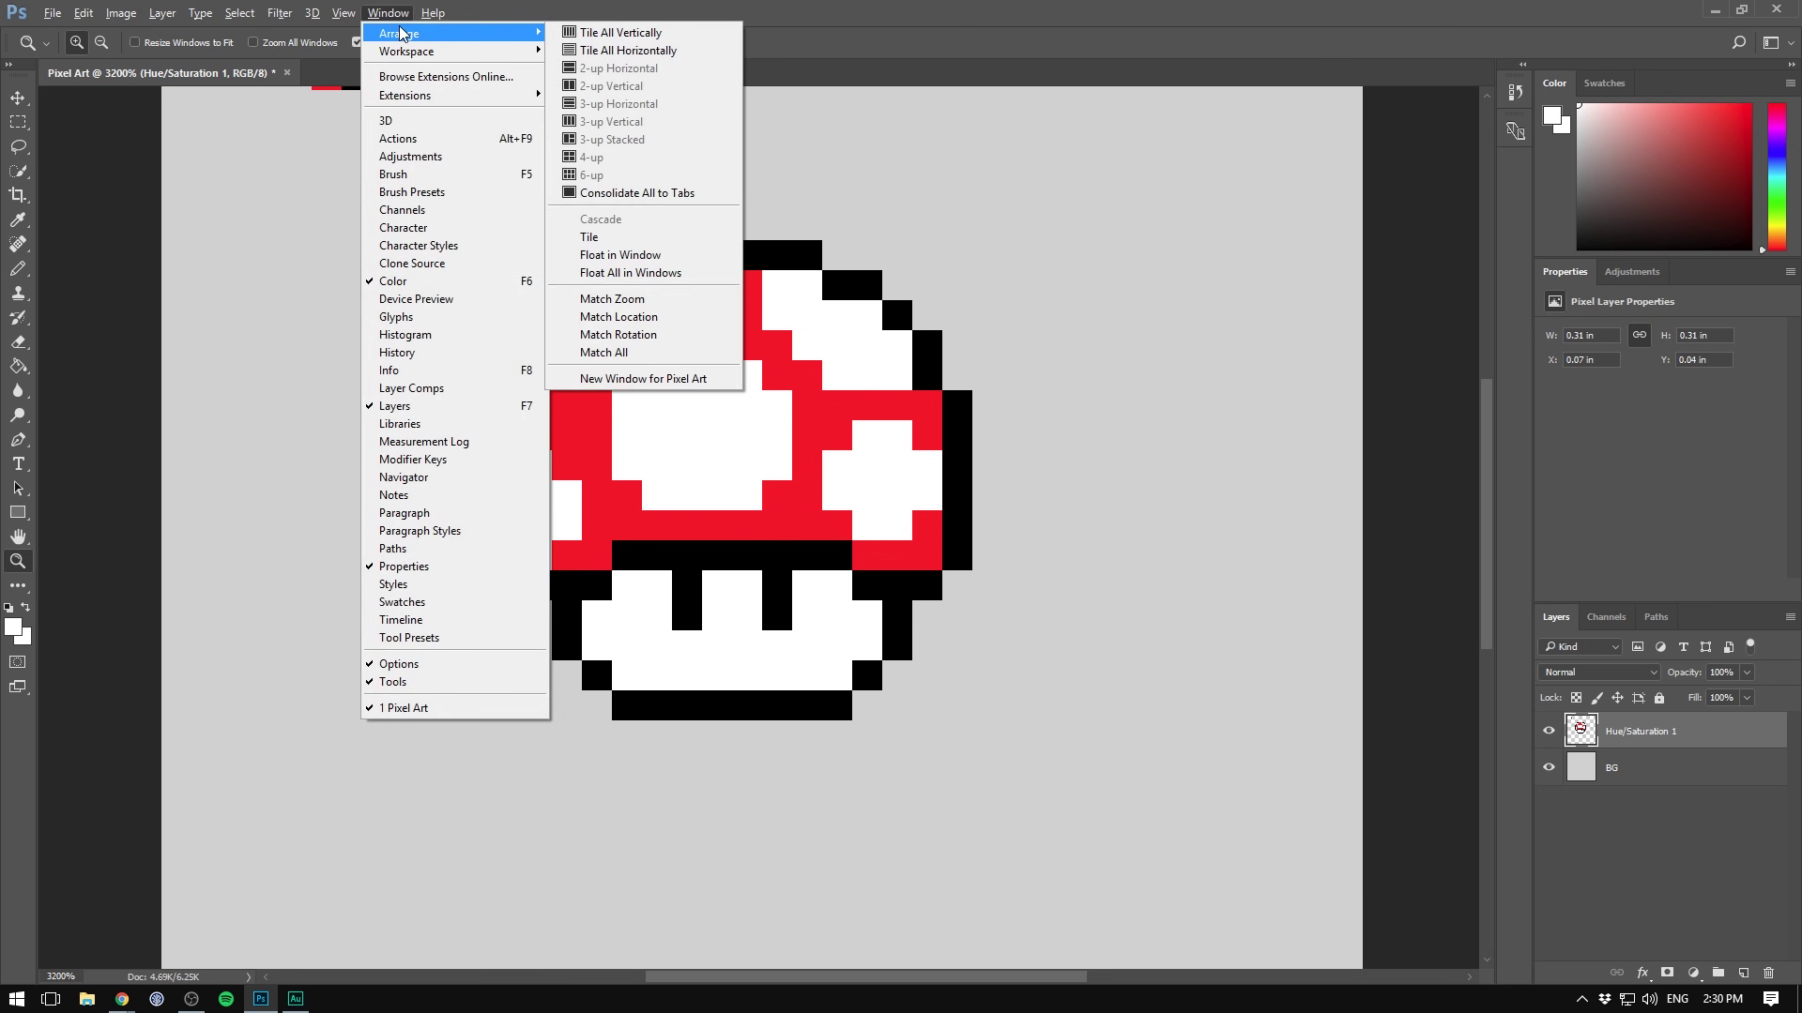
pyautogui.click(664, 380)
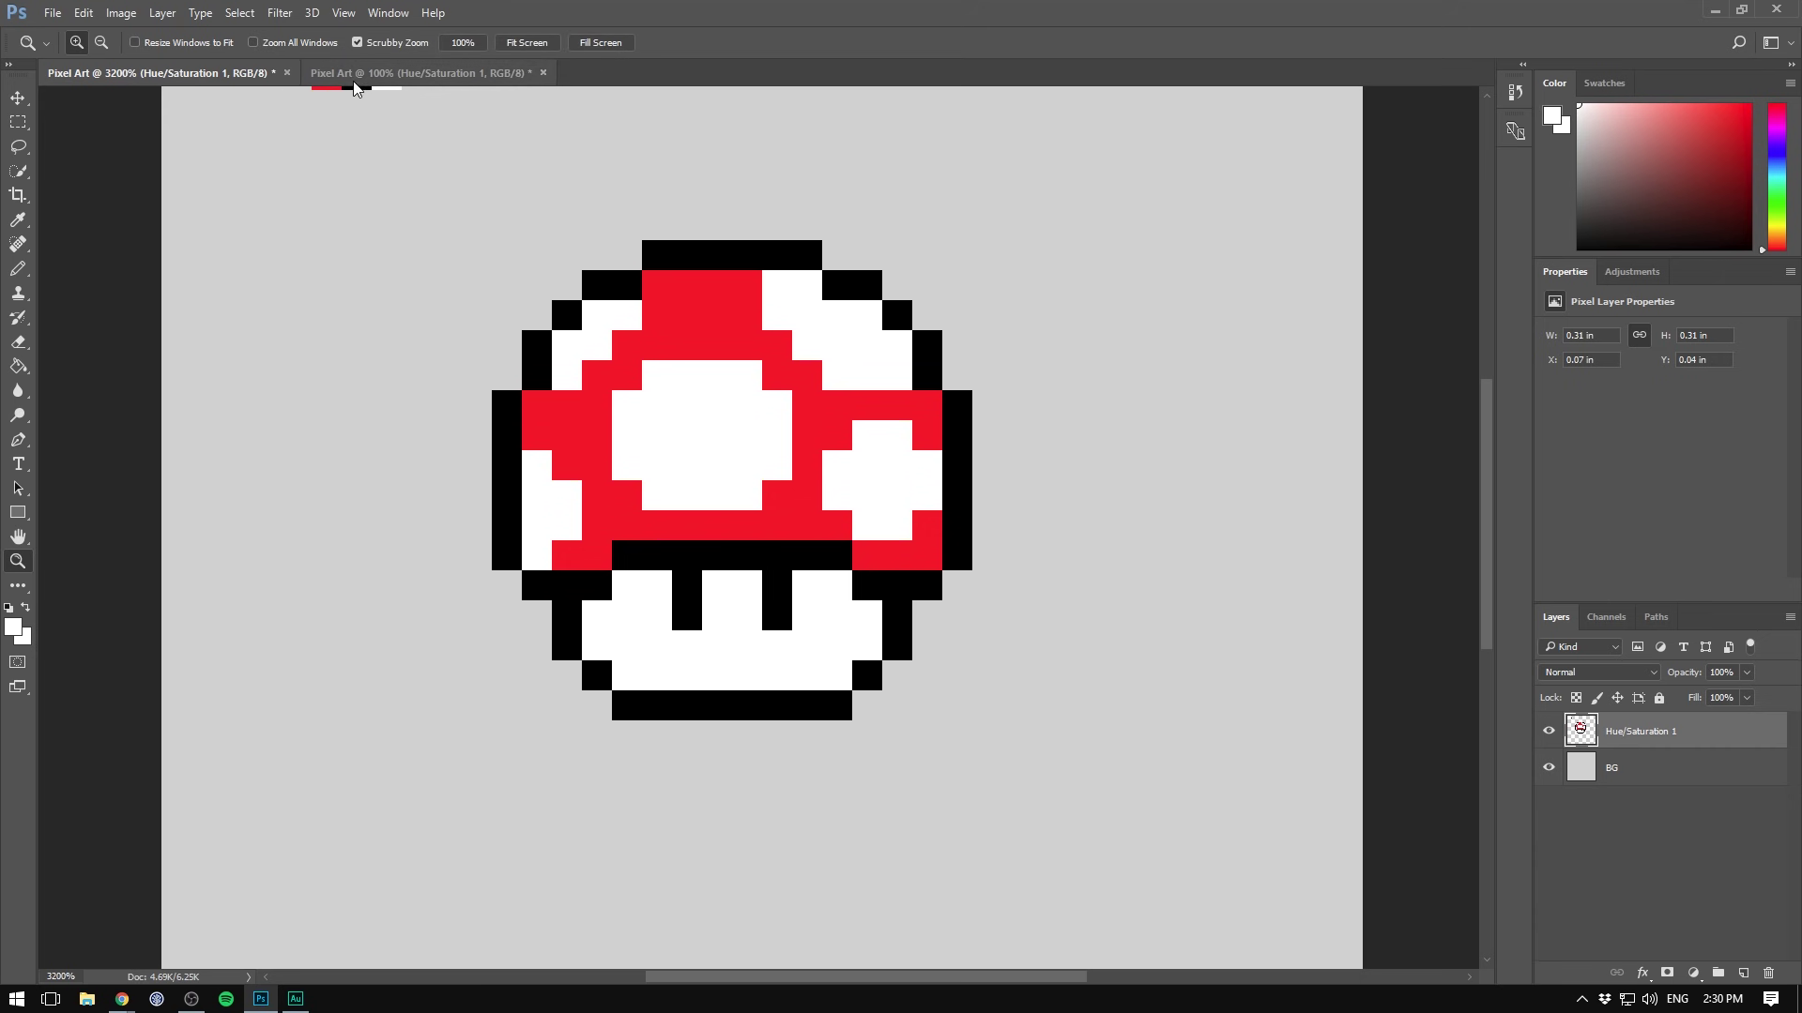
# Float the 100% view as a preview window at the top right and zoom it in
pyautogui.moveTo(399, 79); pyautogui.dragTo(1630, 104)
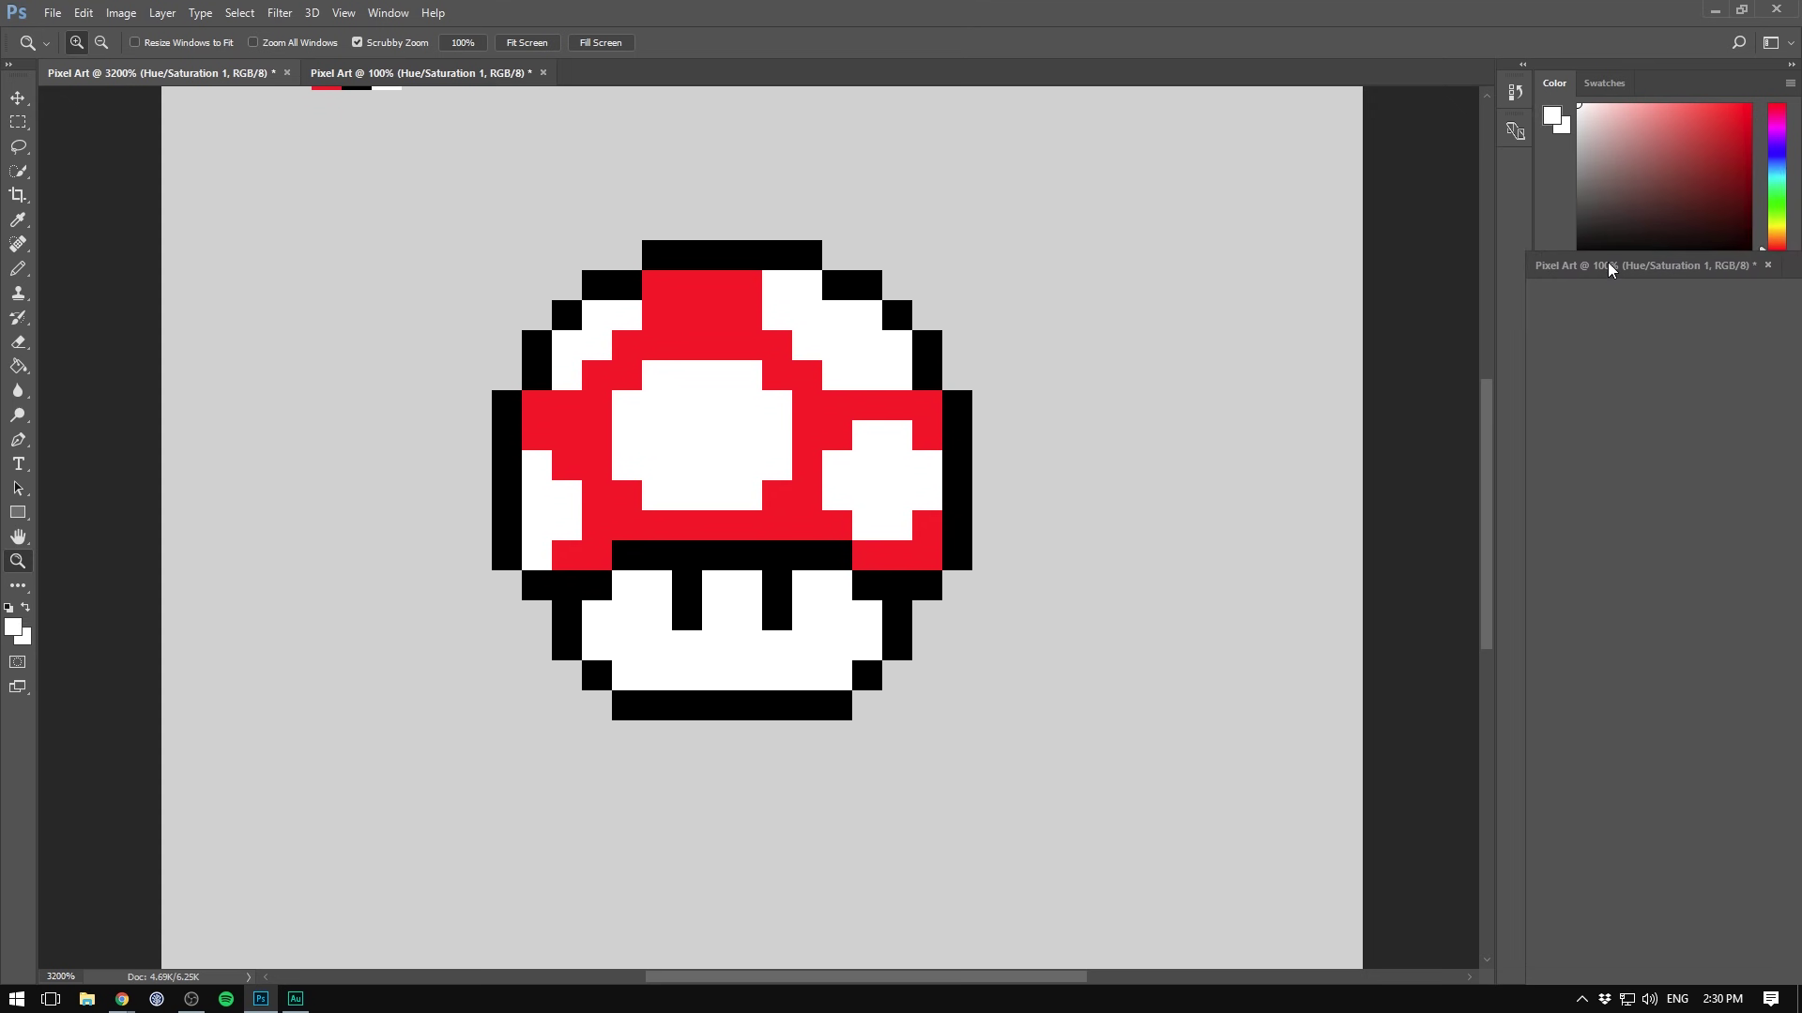
pyautogui.moveTo(699, 30); pyautogui.dragTo(1353, 26)
pyautogui.scroll(5, 1337, 142)
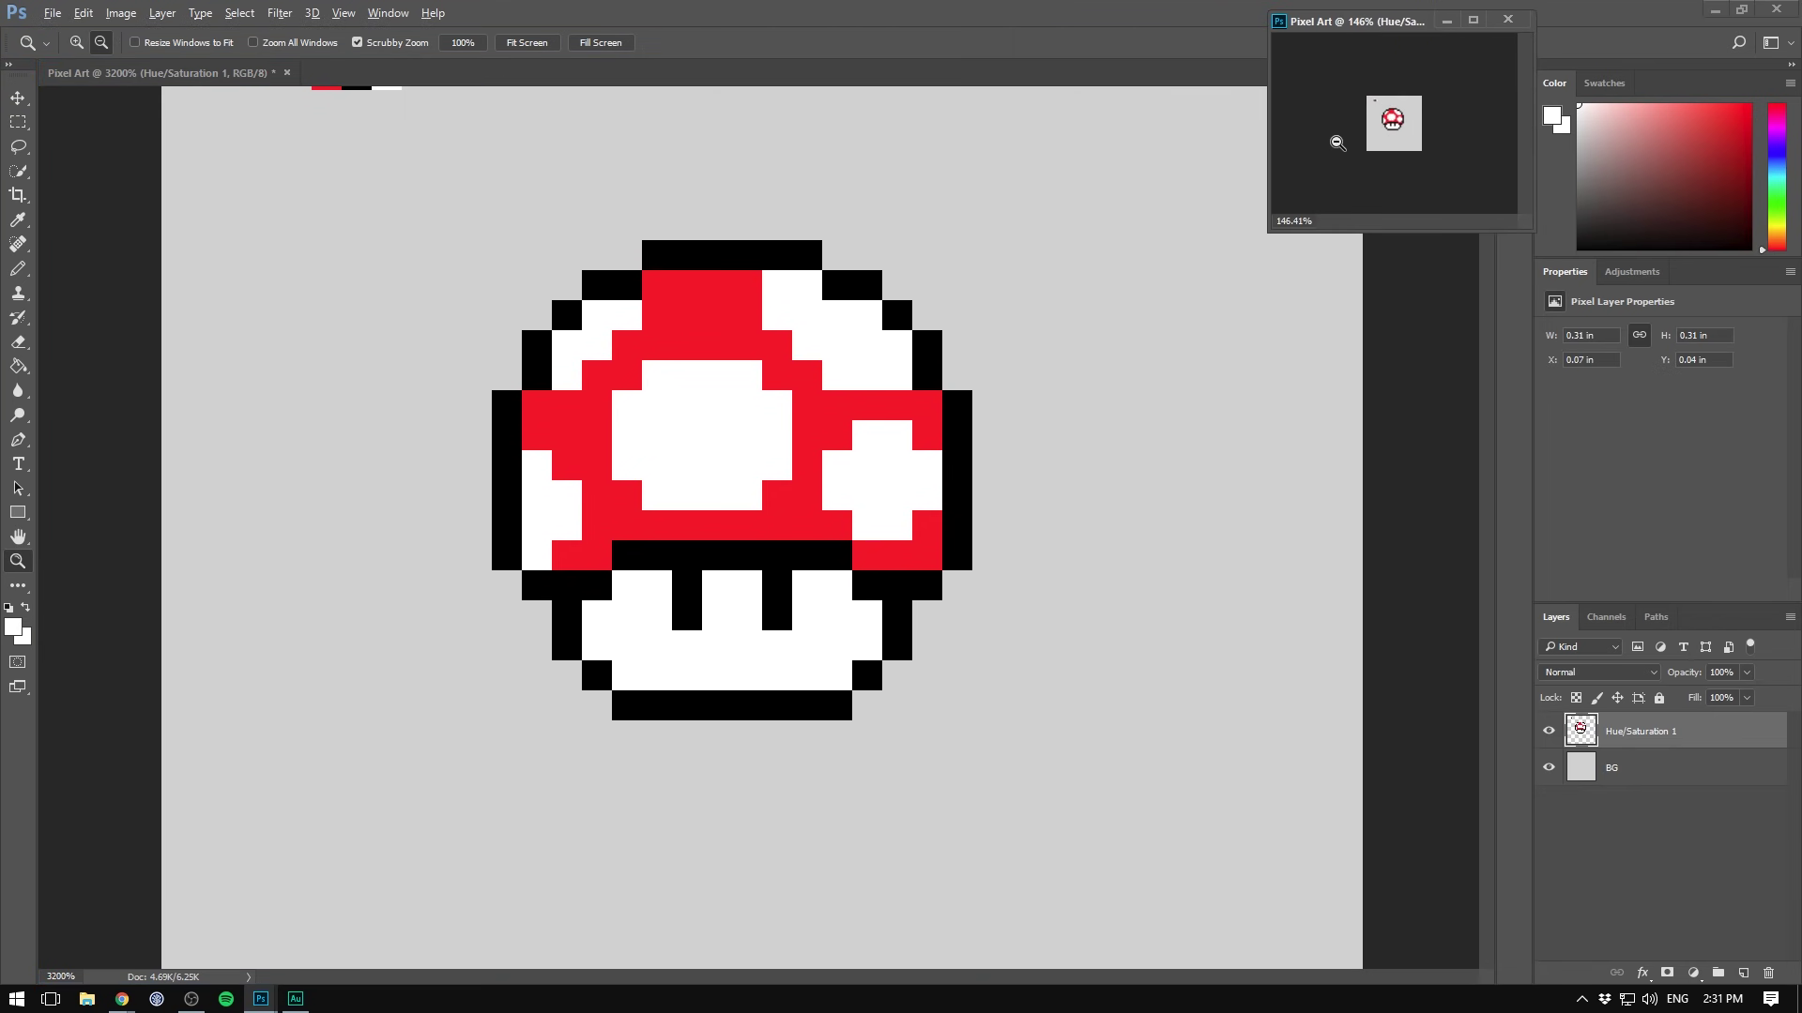
pyautogui.scroll(3, 1336, 143)
pyautogui.moveTo(525, 242); pyautogui.dragTo(991, 244)
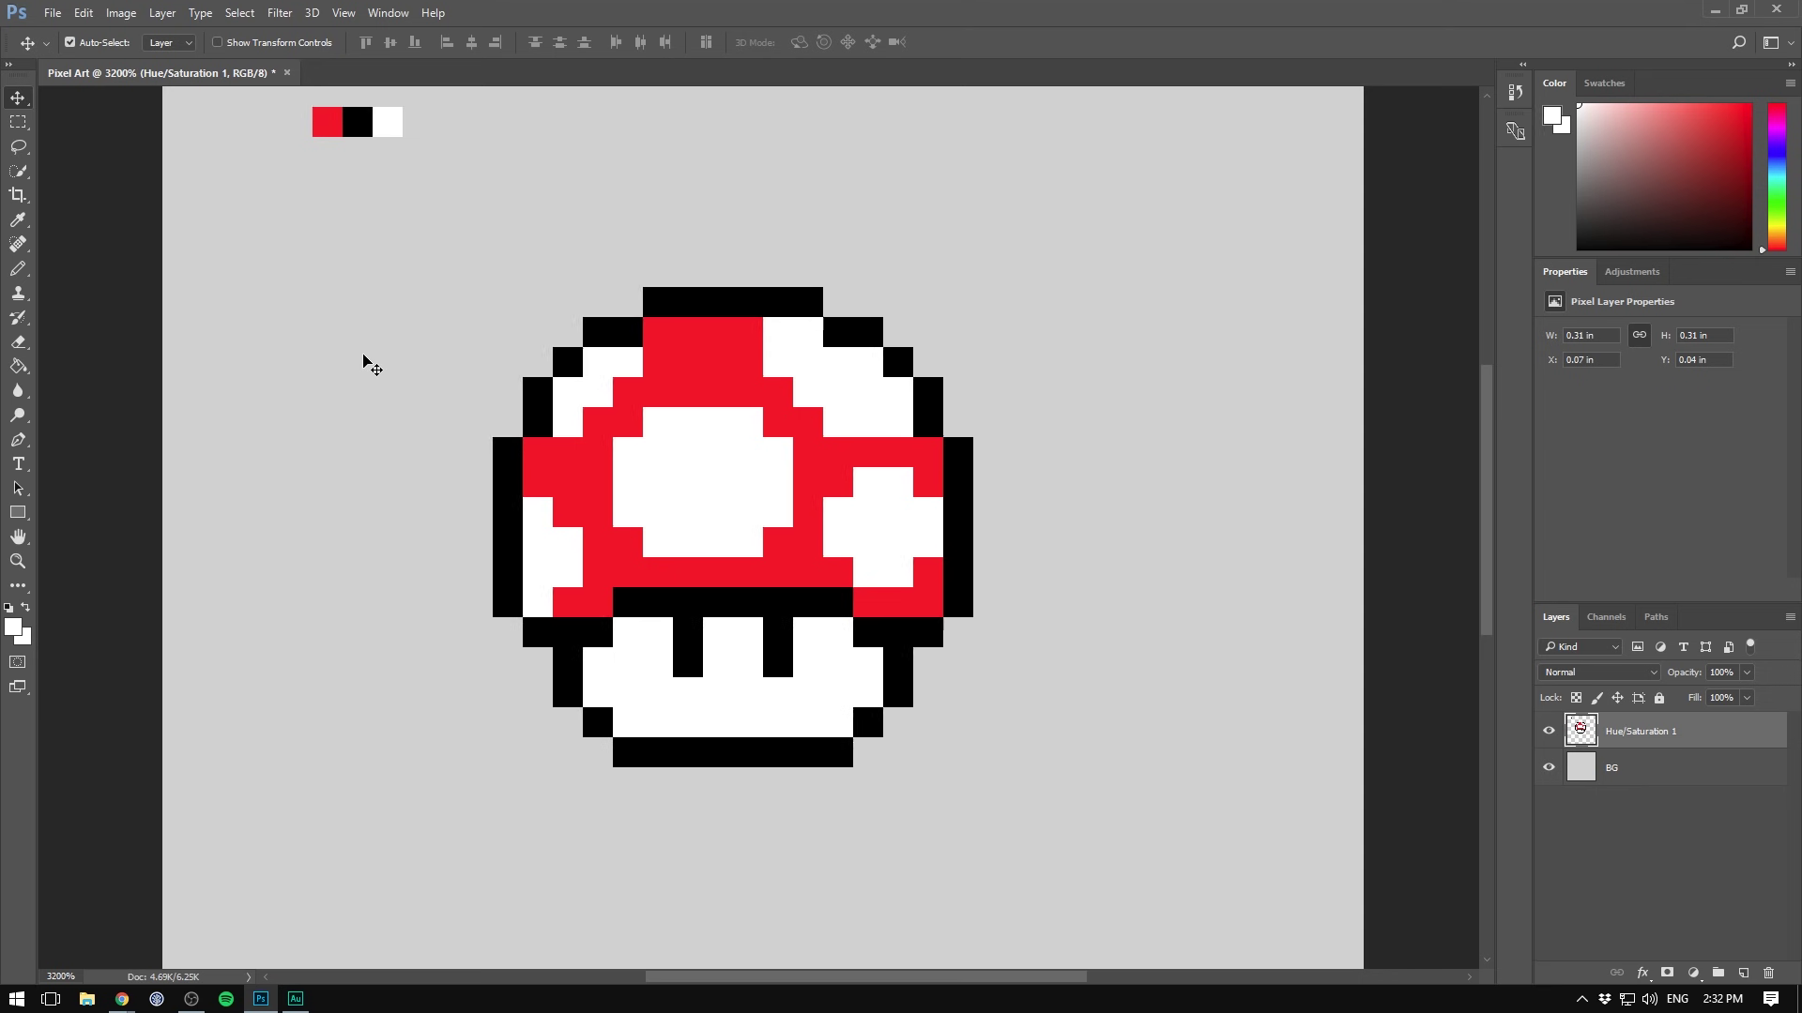
# View the image at 100% with Ctrl+1, then zoom in slightly on the whole canvas
pyautogui.hotkey('ctrl', '1')
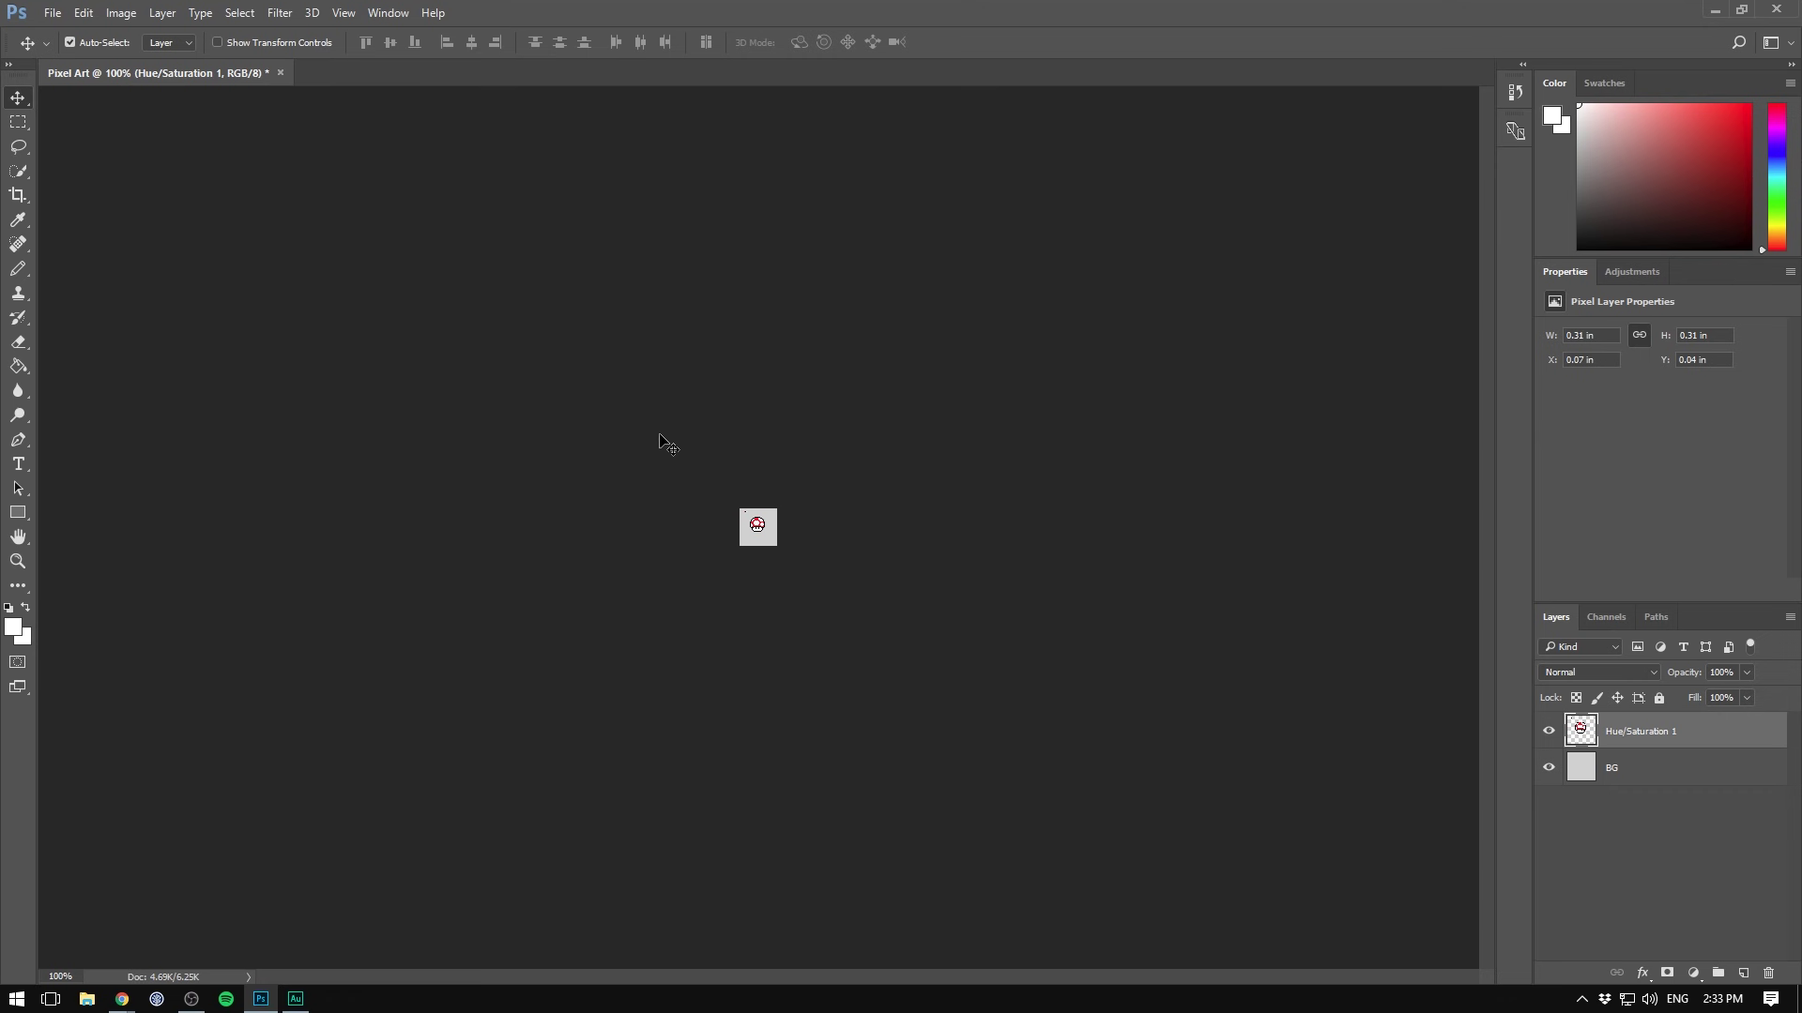
pyautogui.scroll(10, 668, 445)
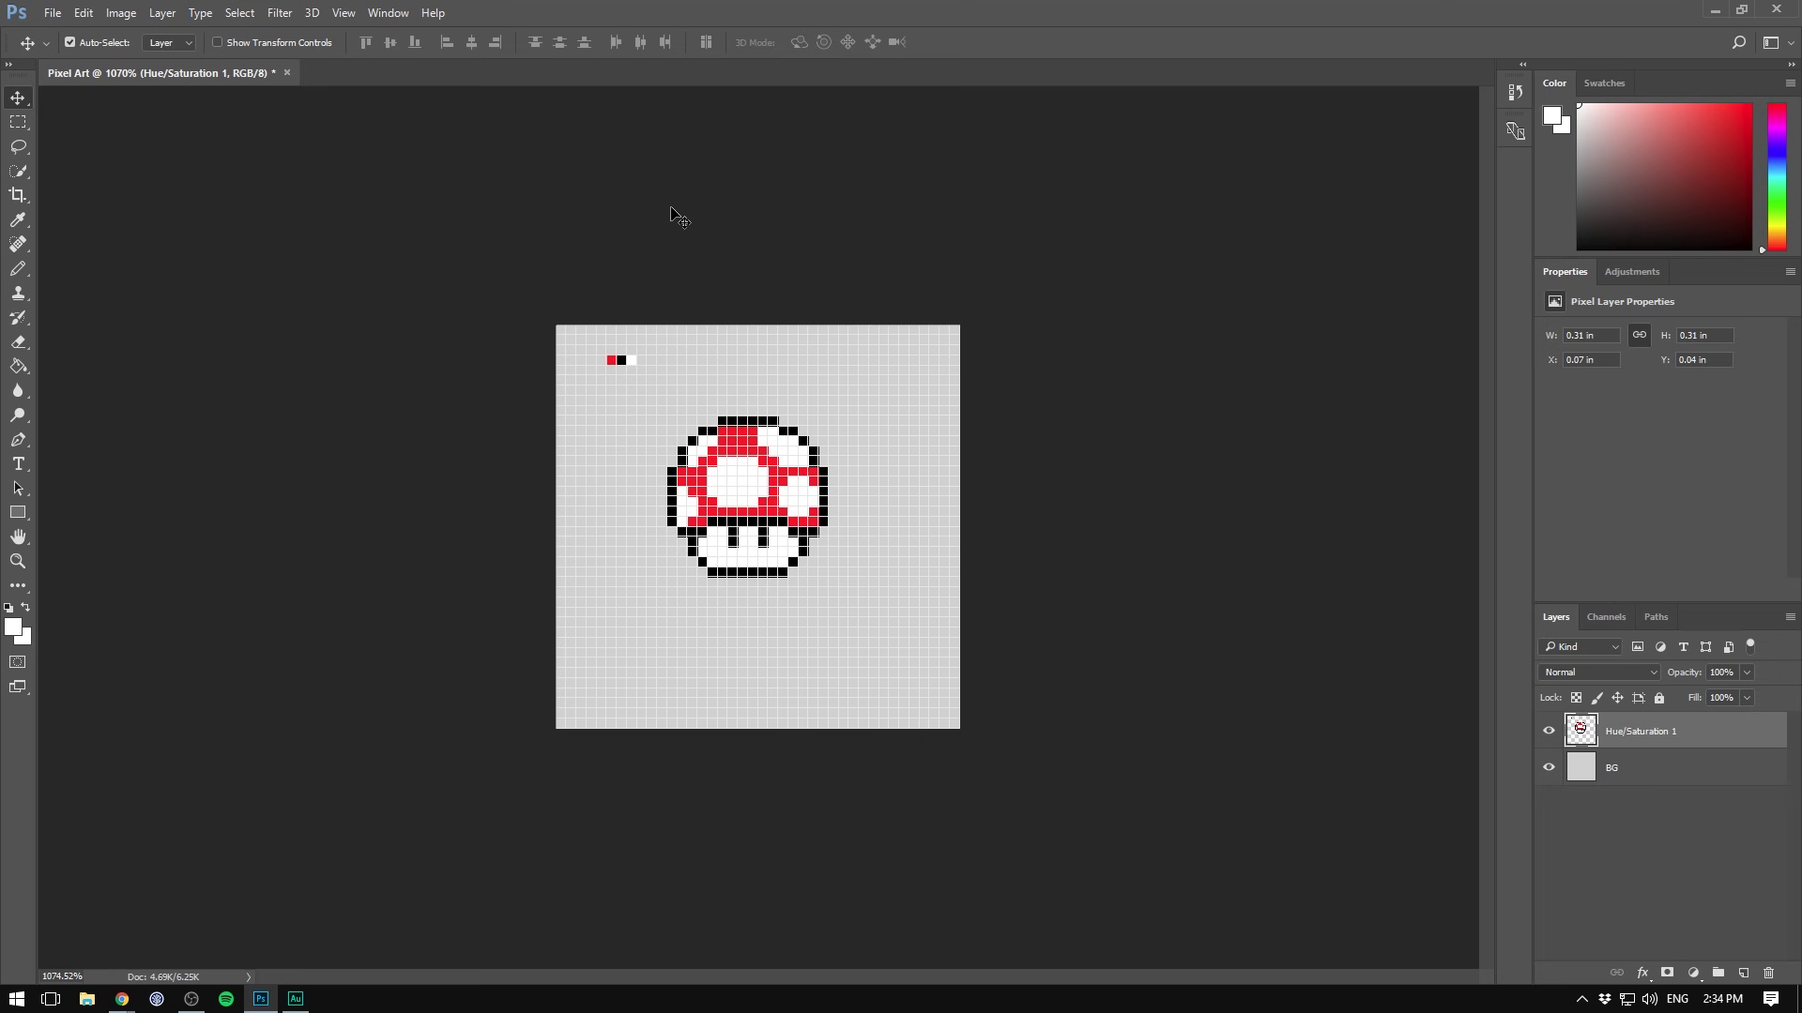
# Crop the canvas tightly around the mushroom, dropping the palette pixels
pyautogui.press('c')
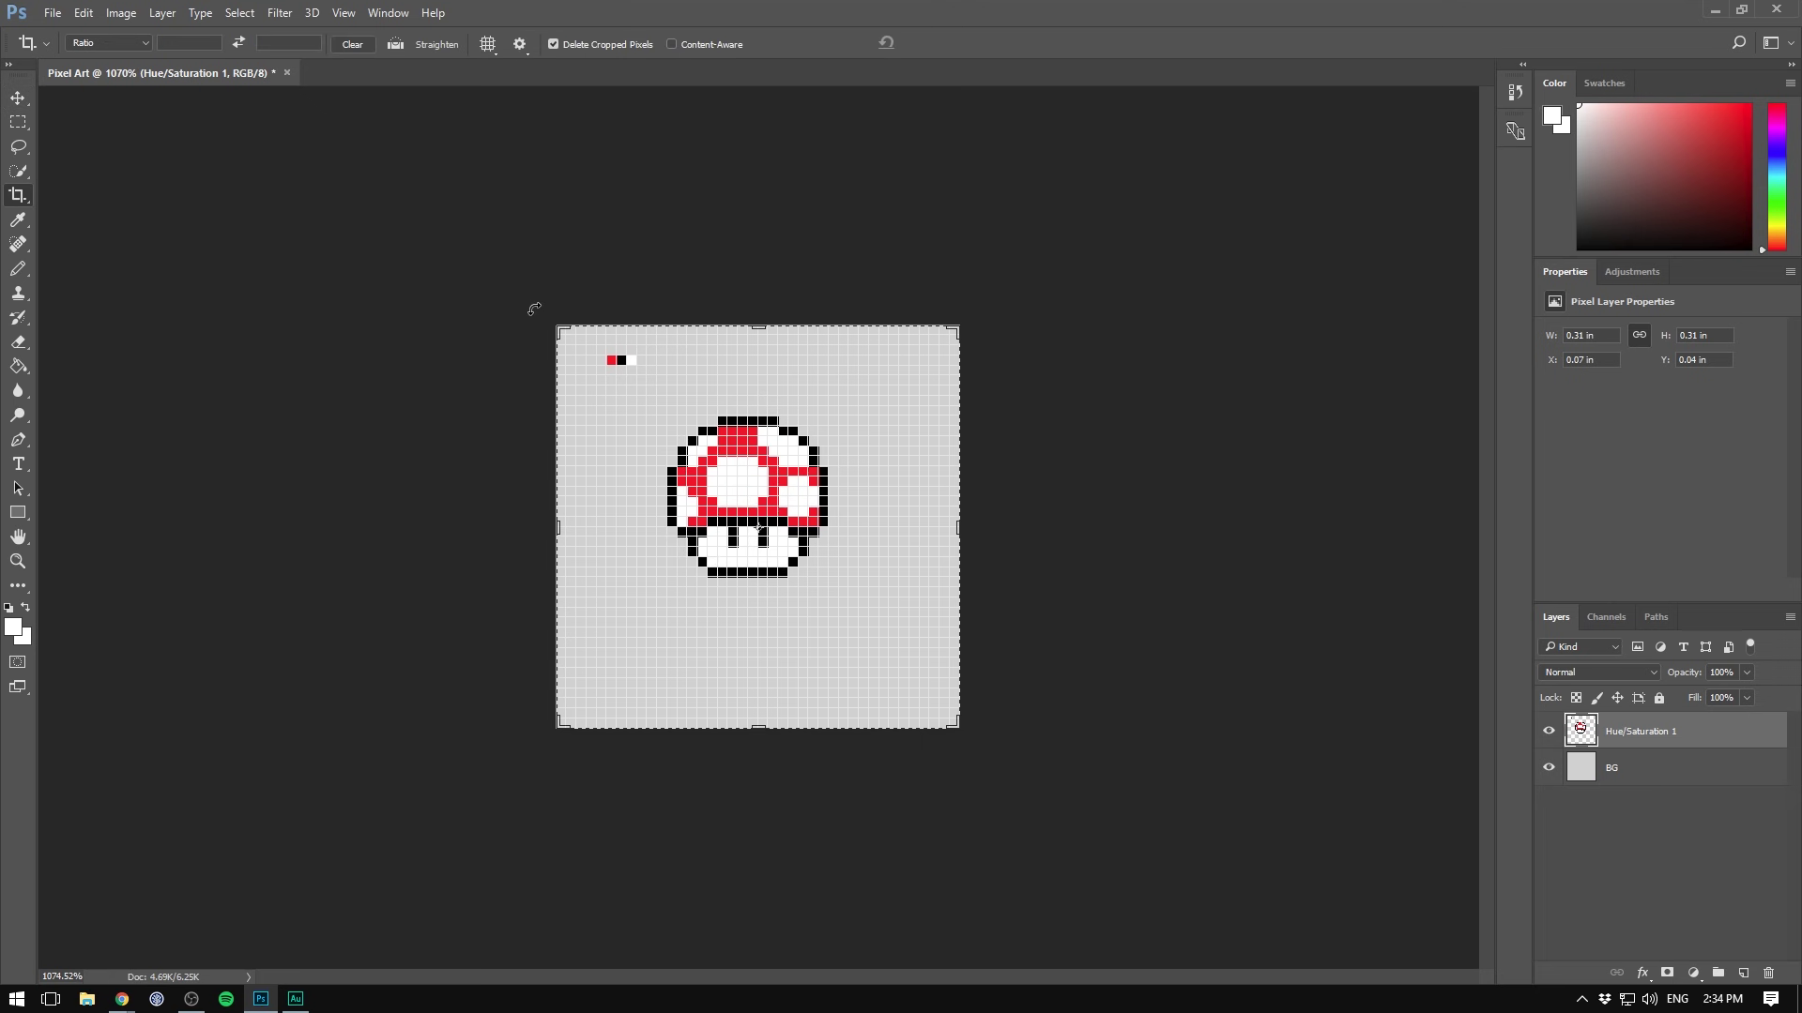
pyautogui.moveTo(560, 326); pyautogui.dragTo(610, 369)
pyautogui.moveTo(903, 682); pyautogui.dragTo(771, 531)
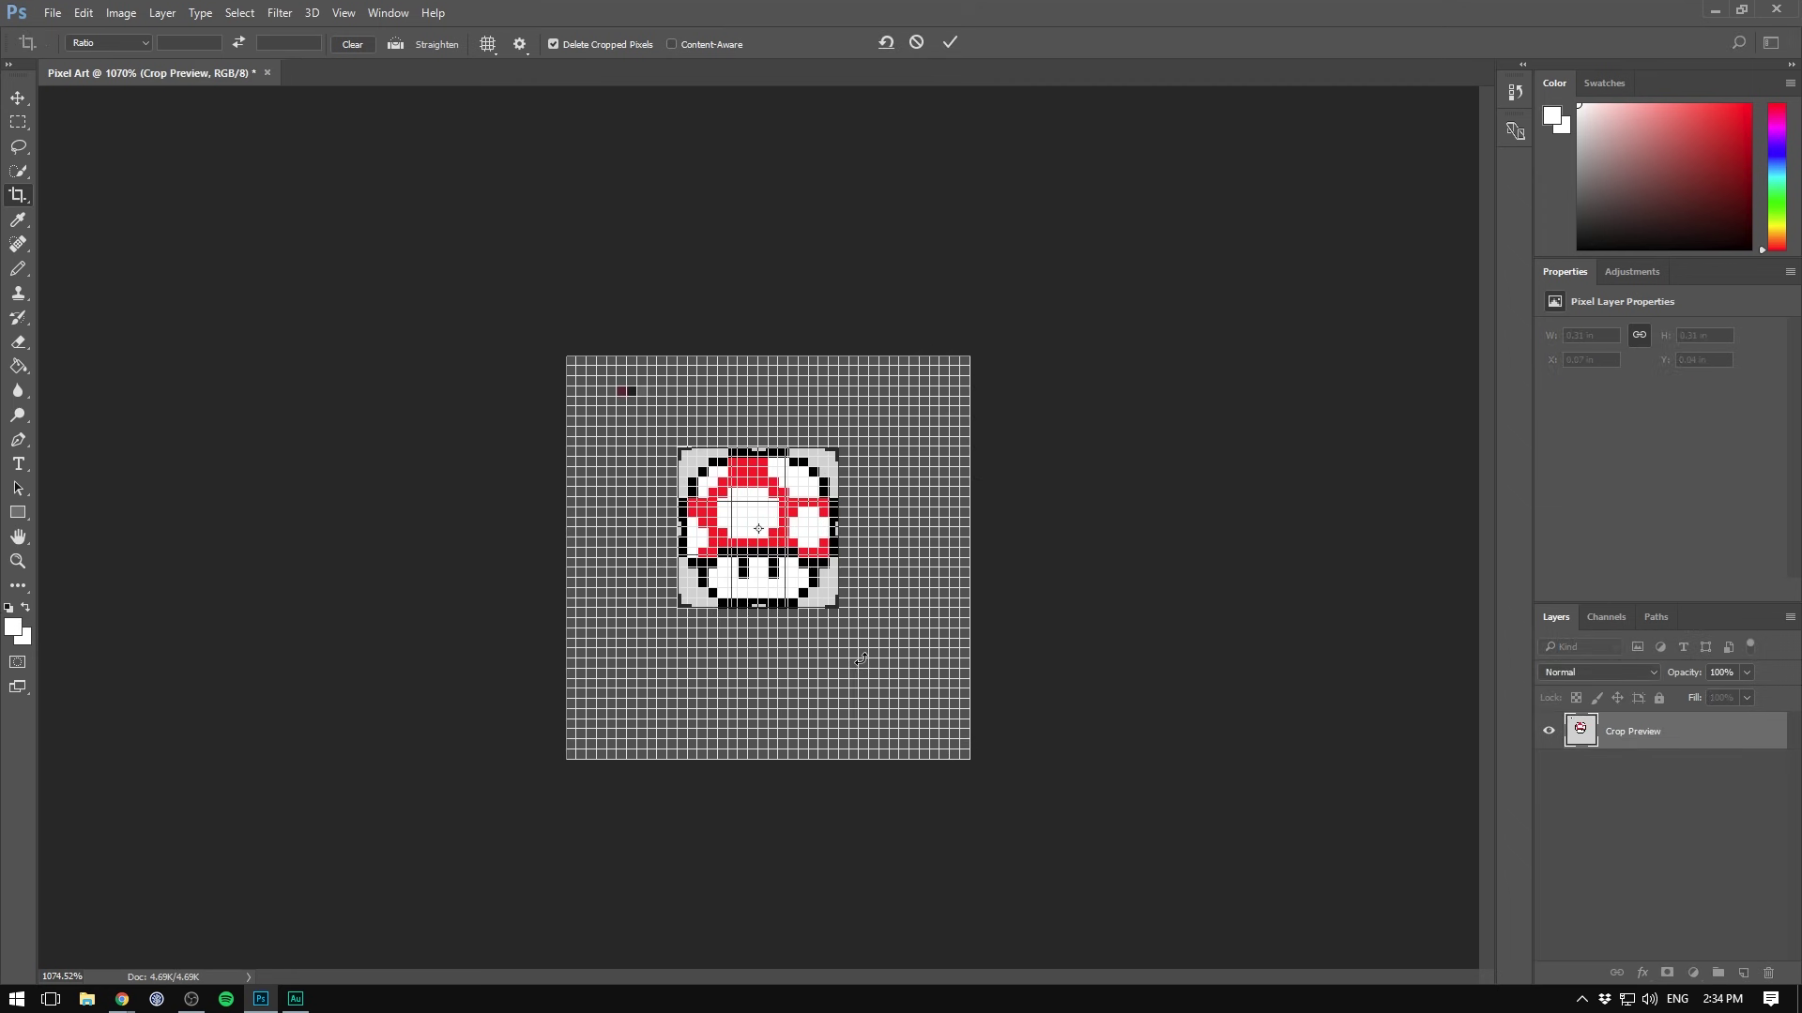
pyautogui.press('Return')
# Turn off the pixel grid overlay and briefly hide then reshow the grey BG layer
pyautogui.press('v')
pyautogui.click(311, 12)
pyautogui.moveTo(343, 12)
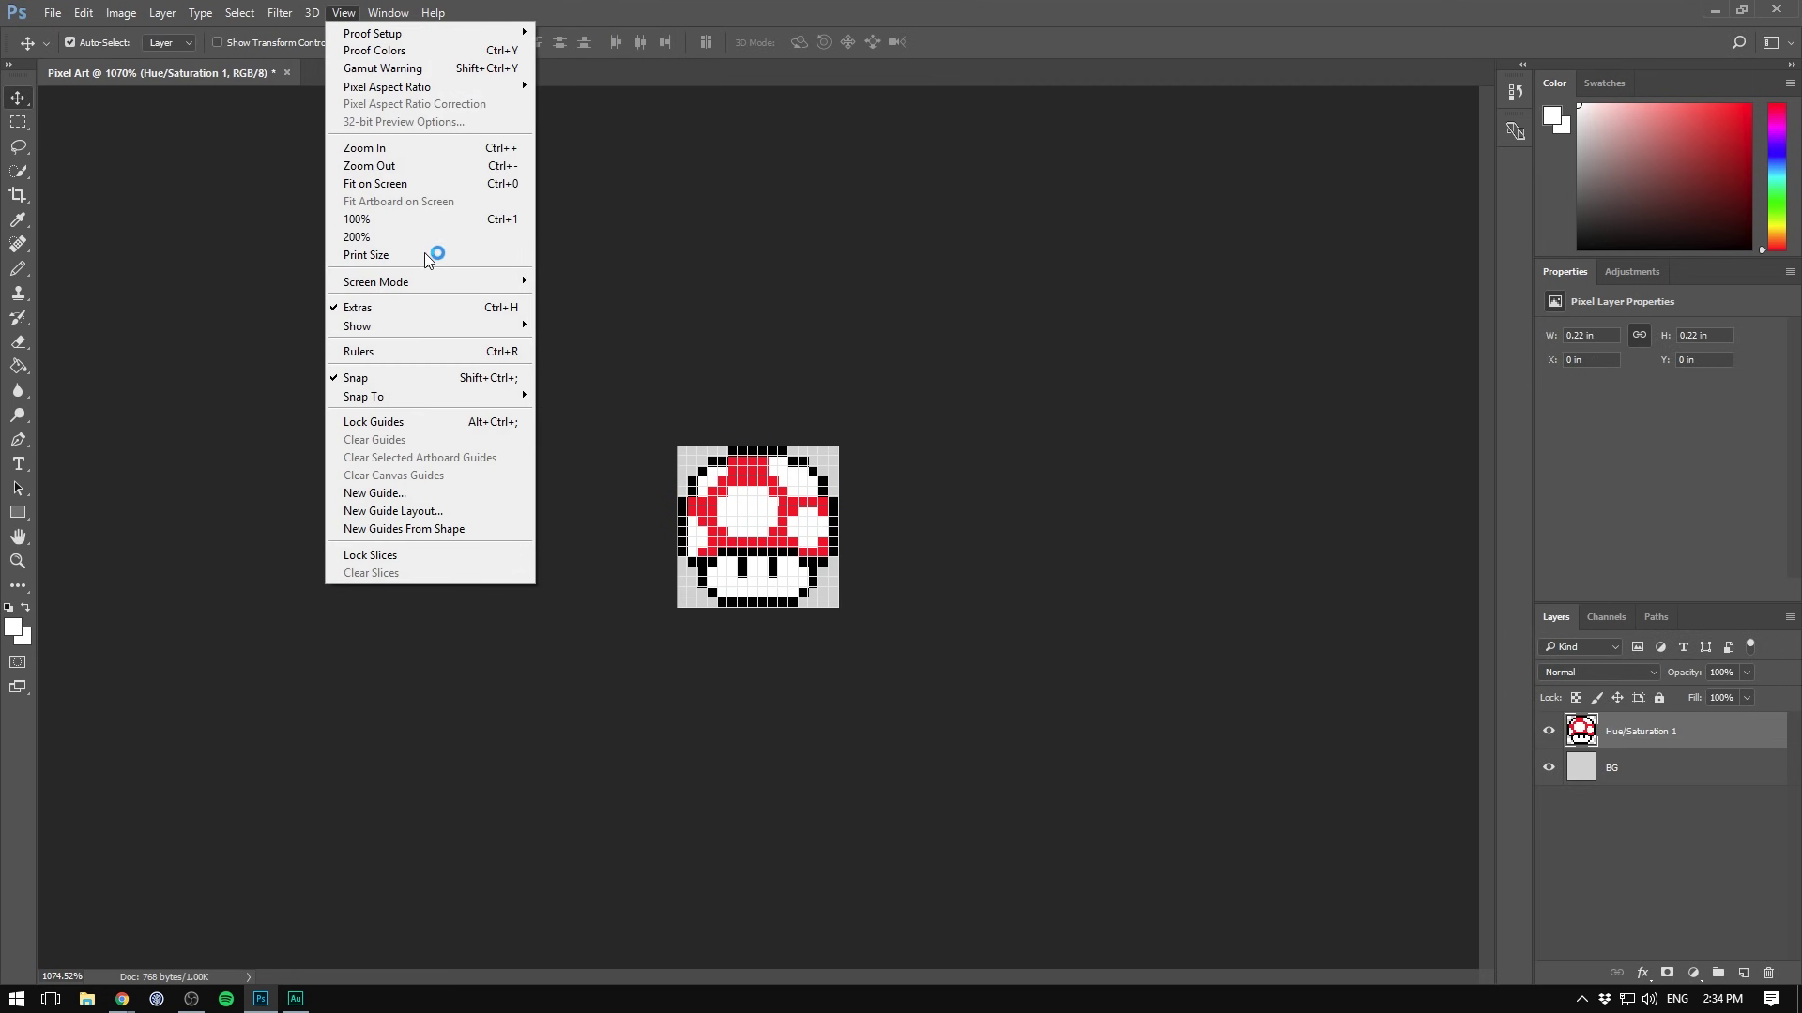
pyautogui.click(563, 516)
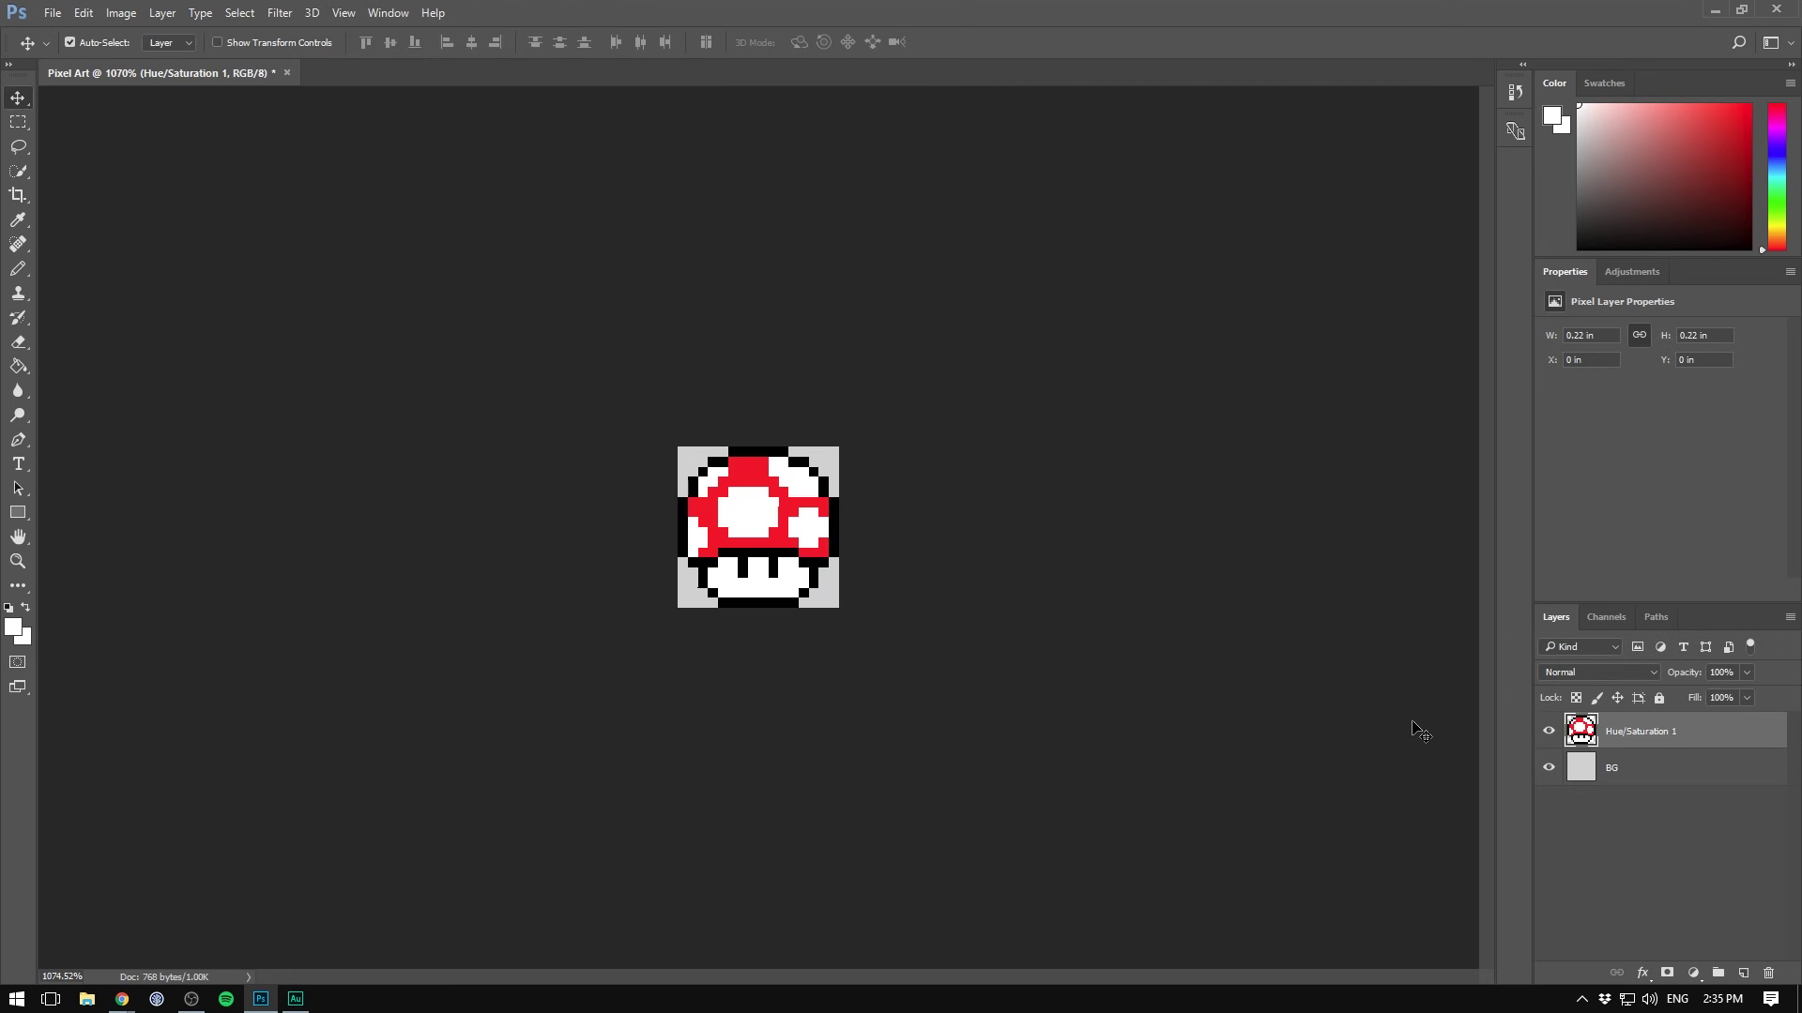
pyautogui.click(1548, 769)
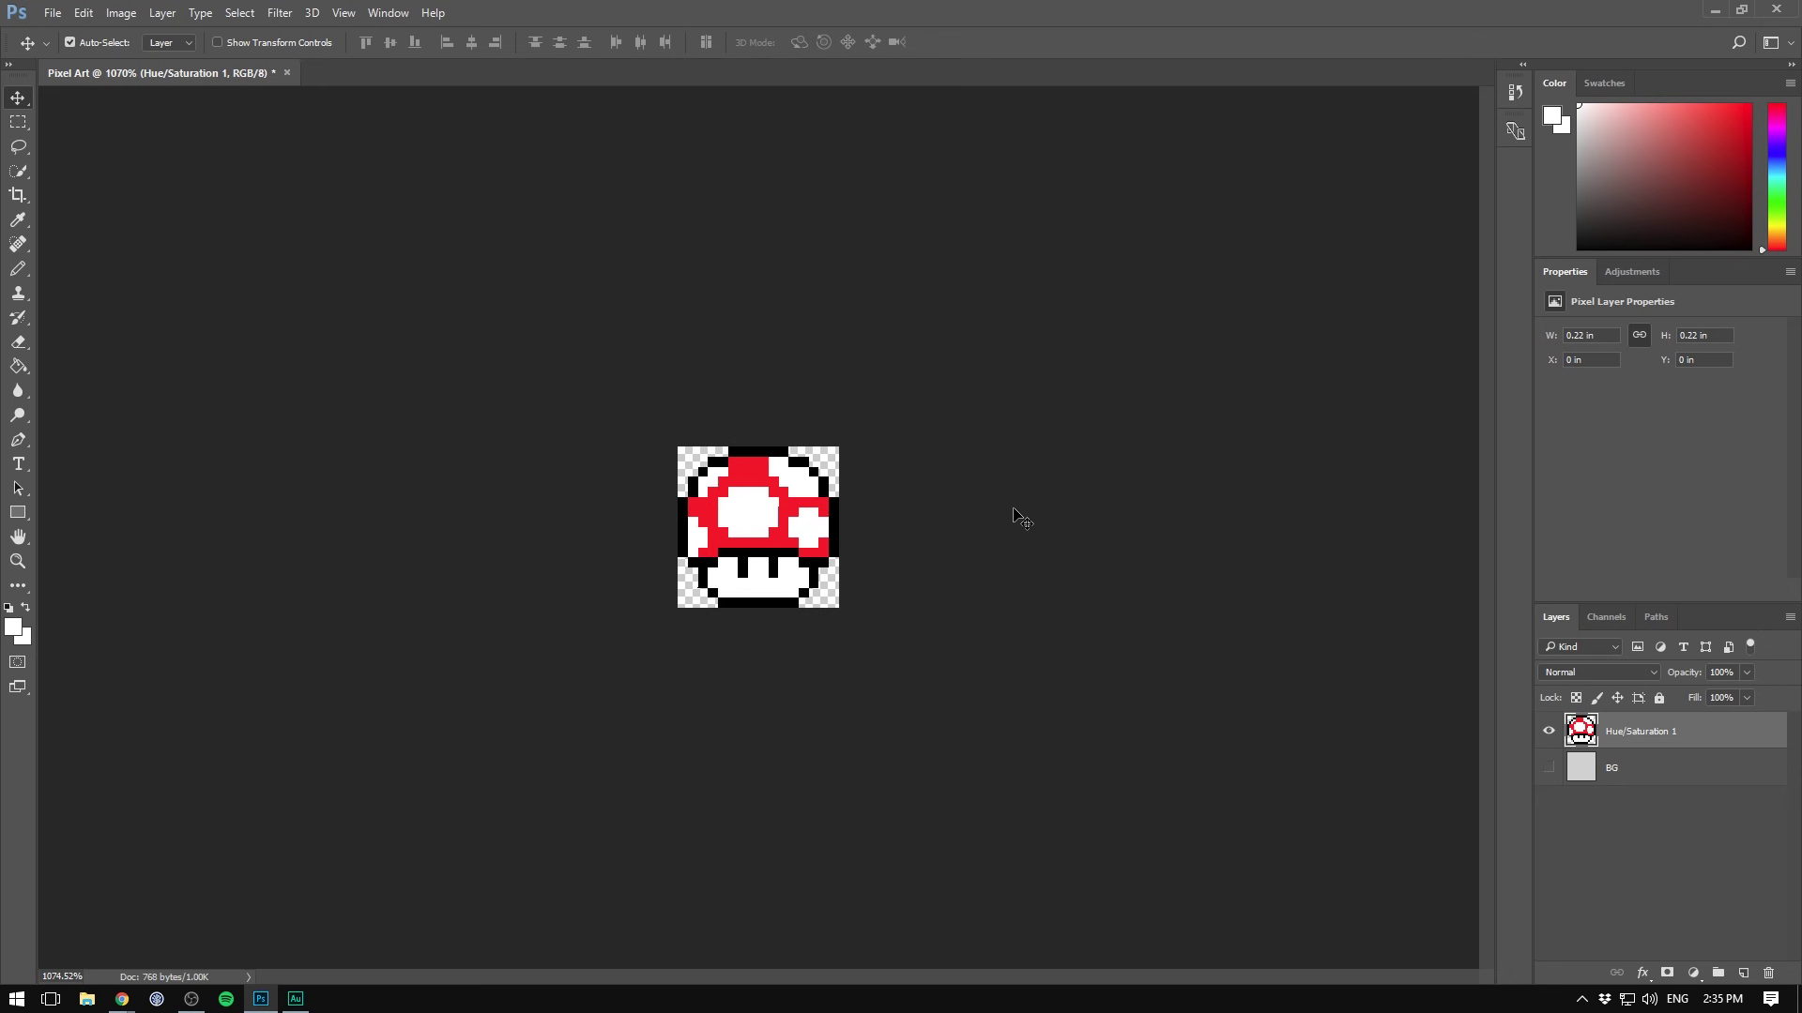
pyautogui.click(1549, 769)
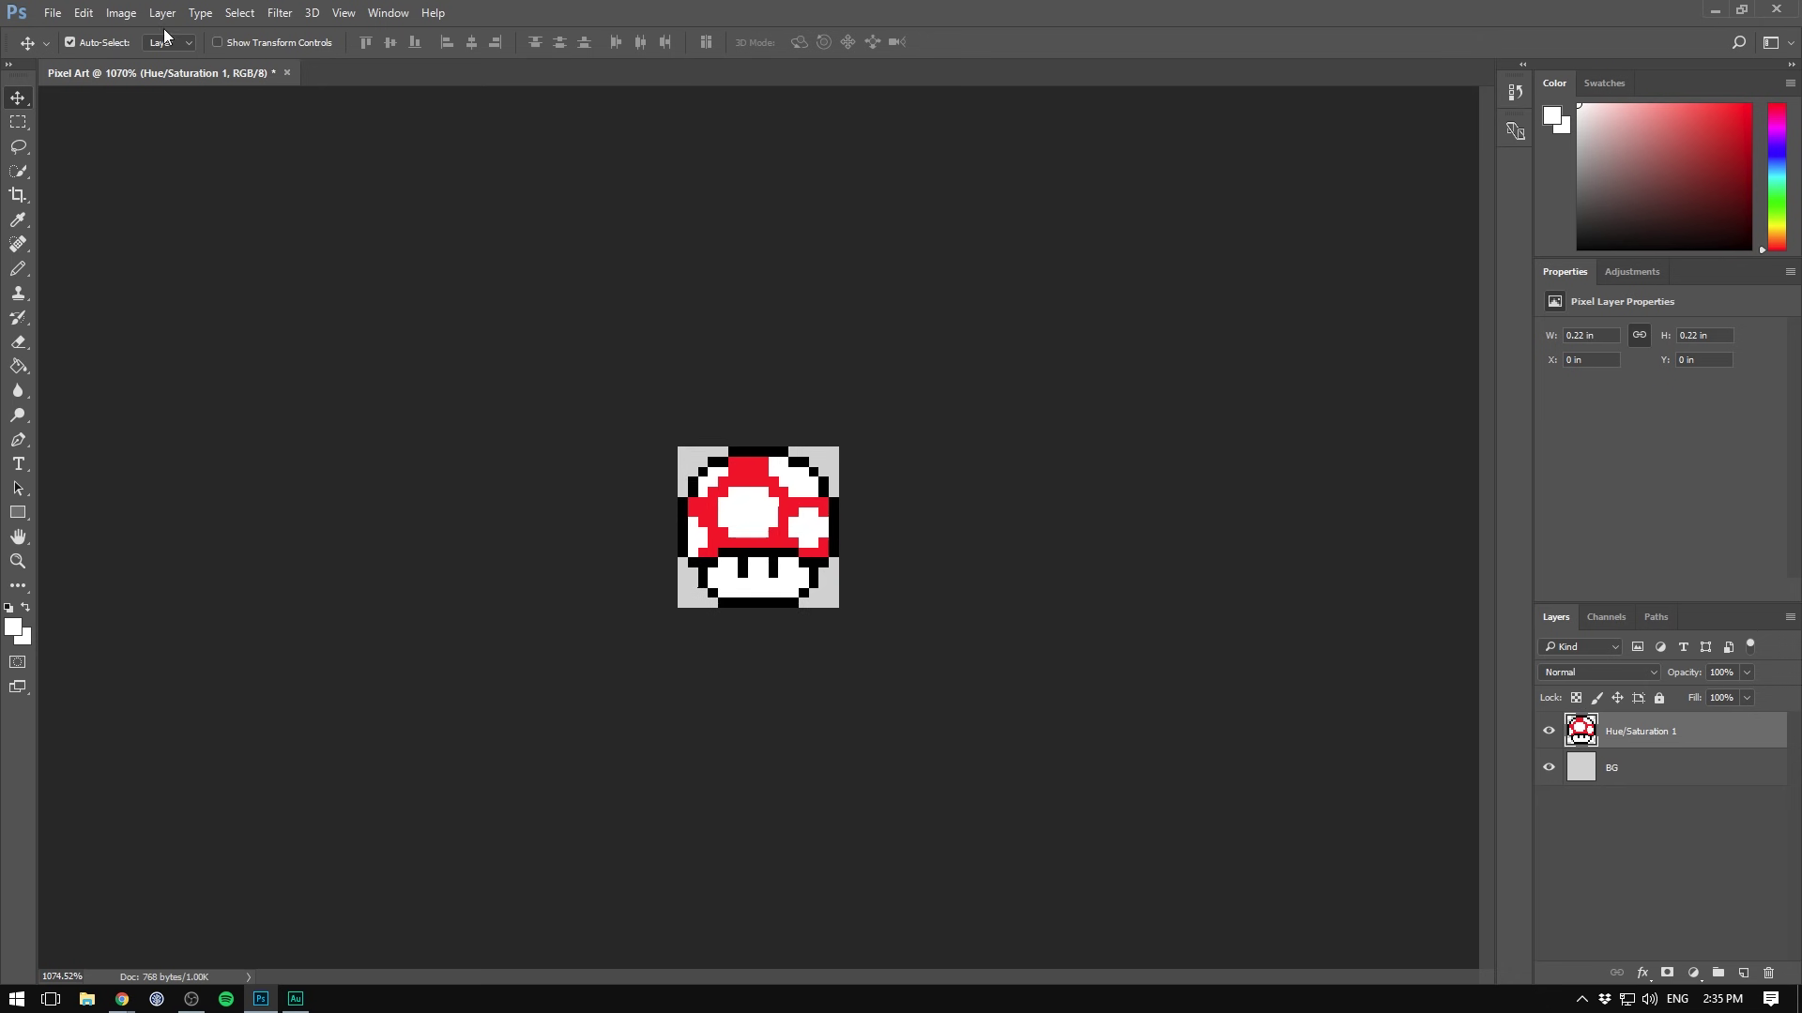
# Resize the image to 256 pixels wide using Nearest Neighbor (hard edges) resampling
pyautogui.click(120, 13)
pyautogui.click(166, 148)
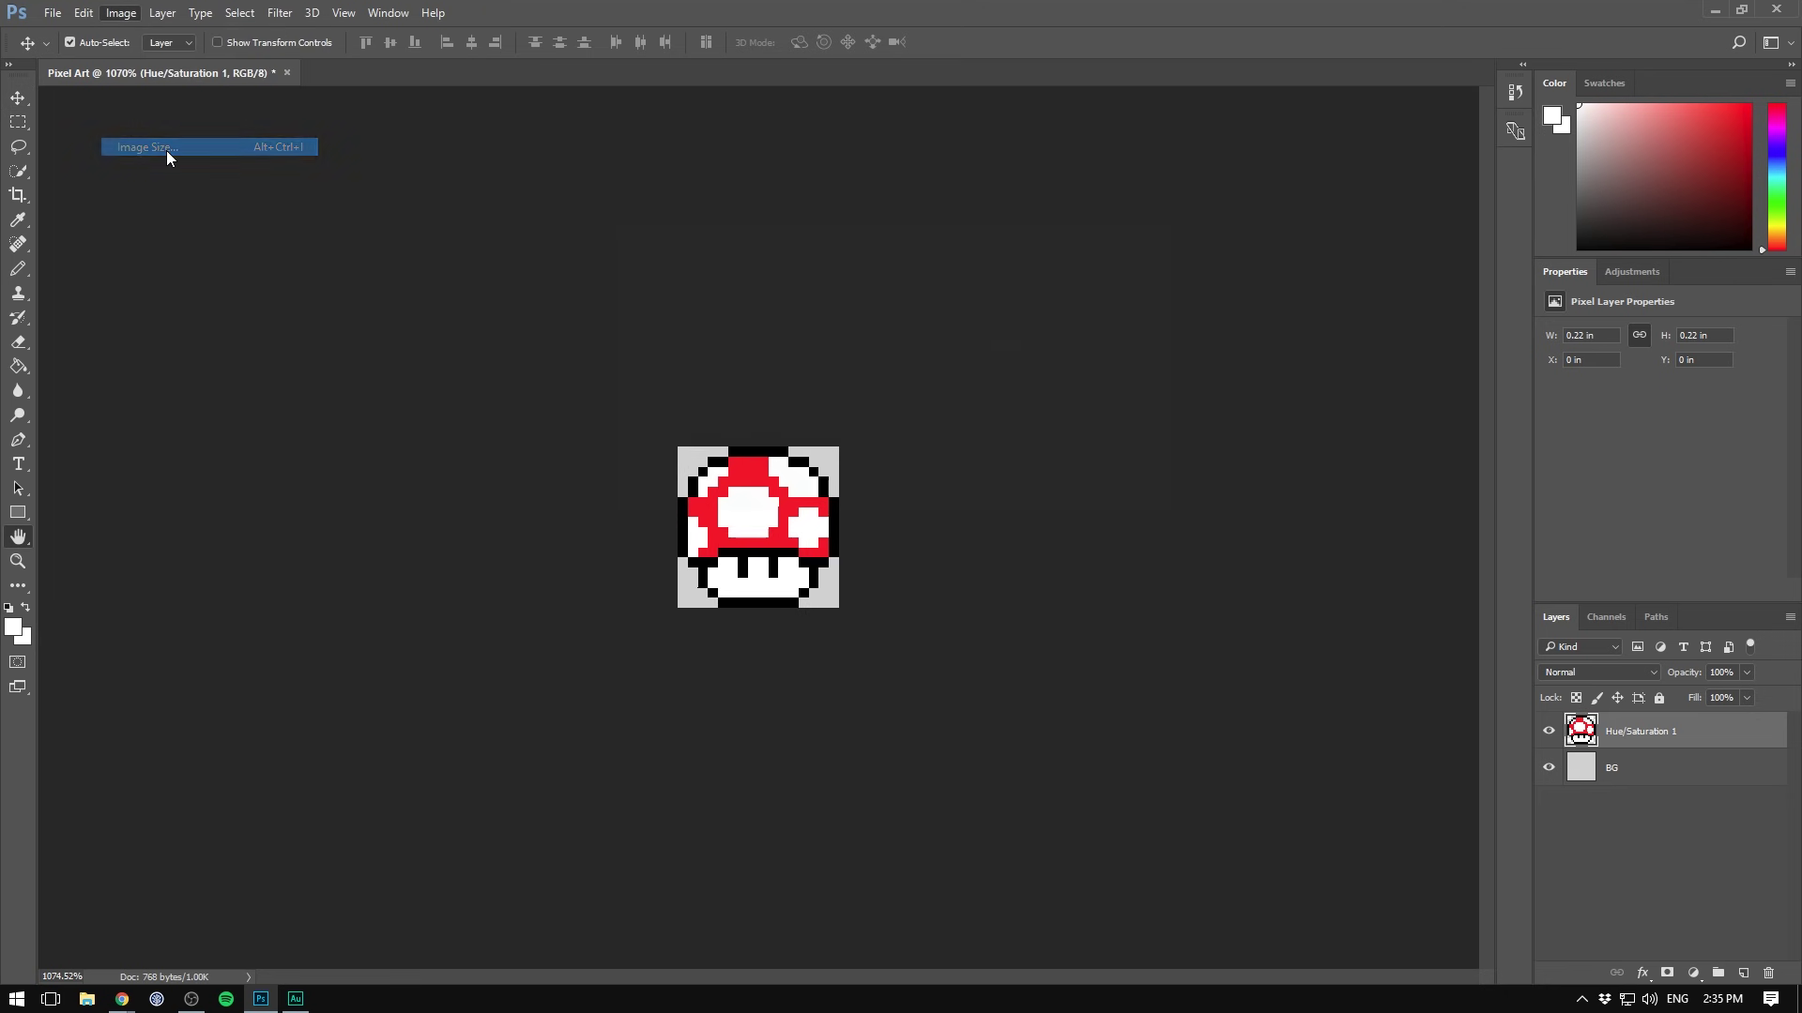
pyautogui.click(1109, 346)
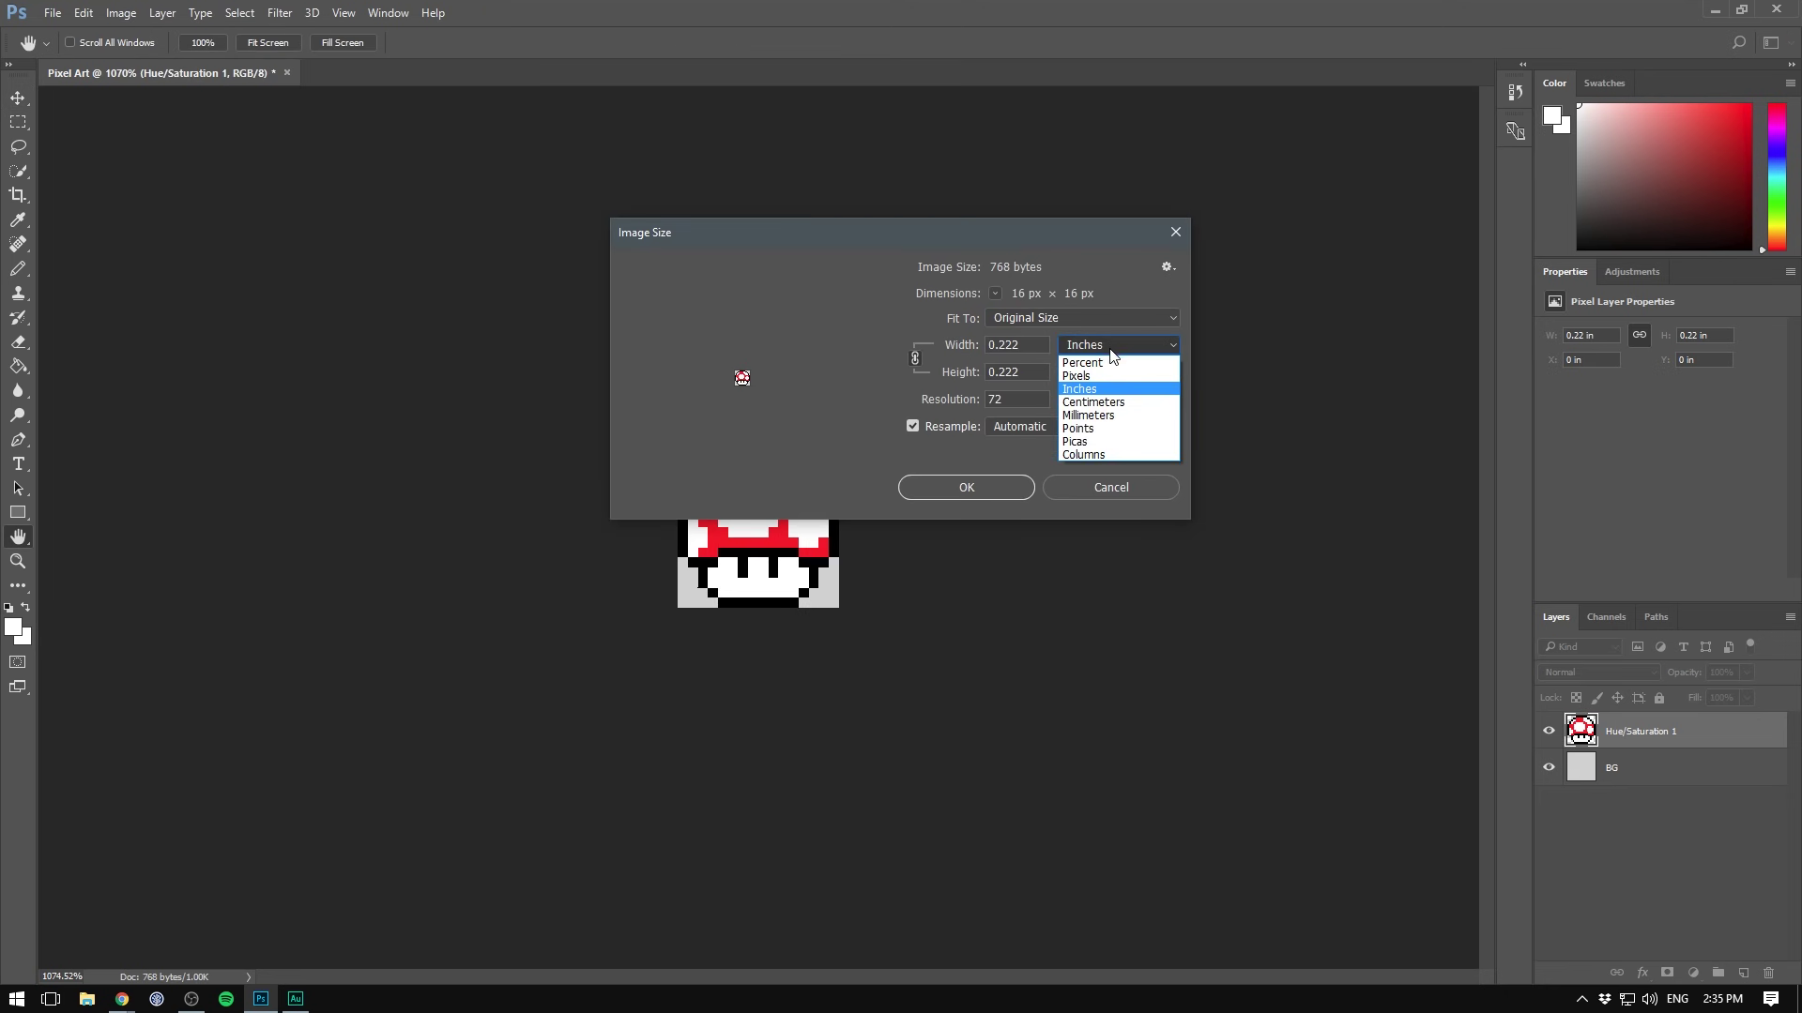
pyautogui.click(1107, 376)
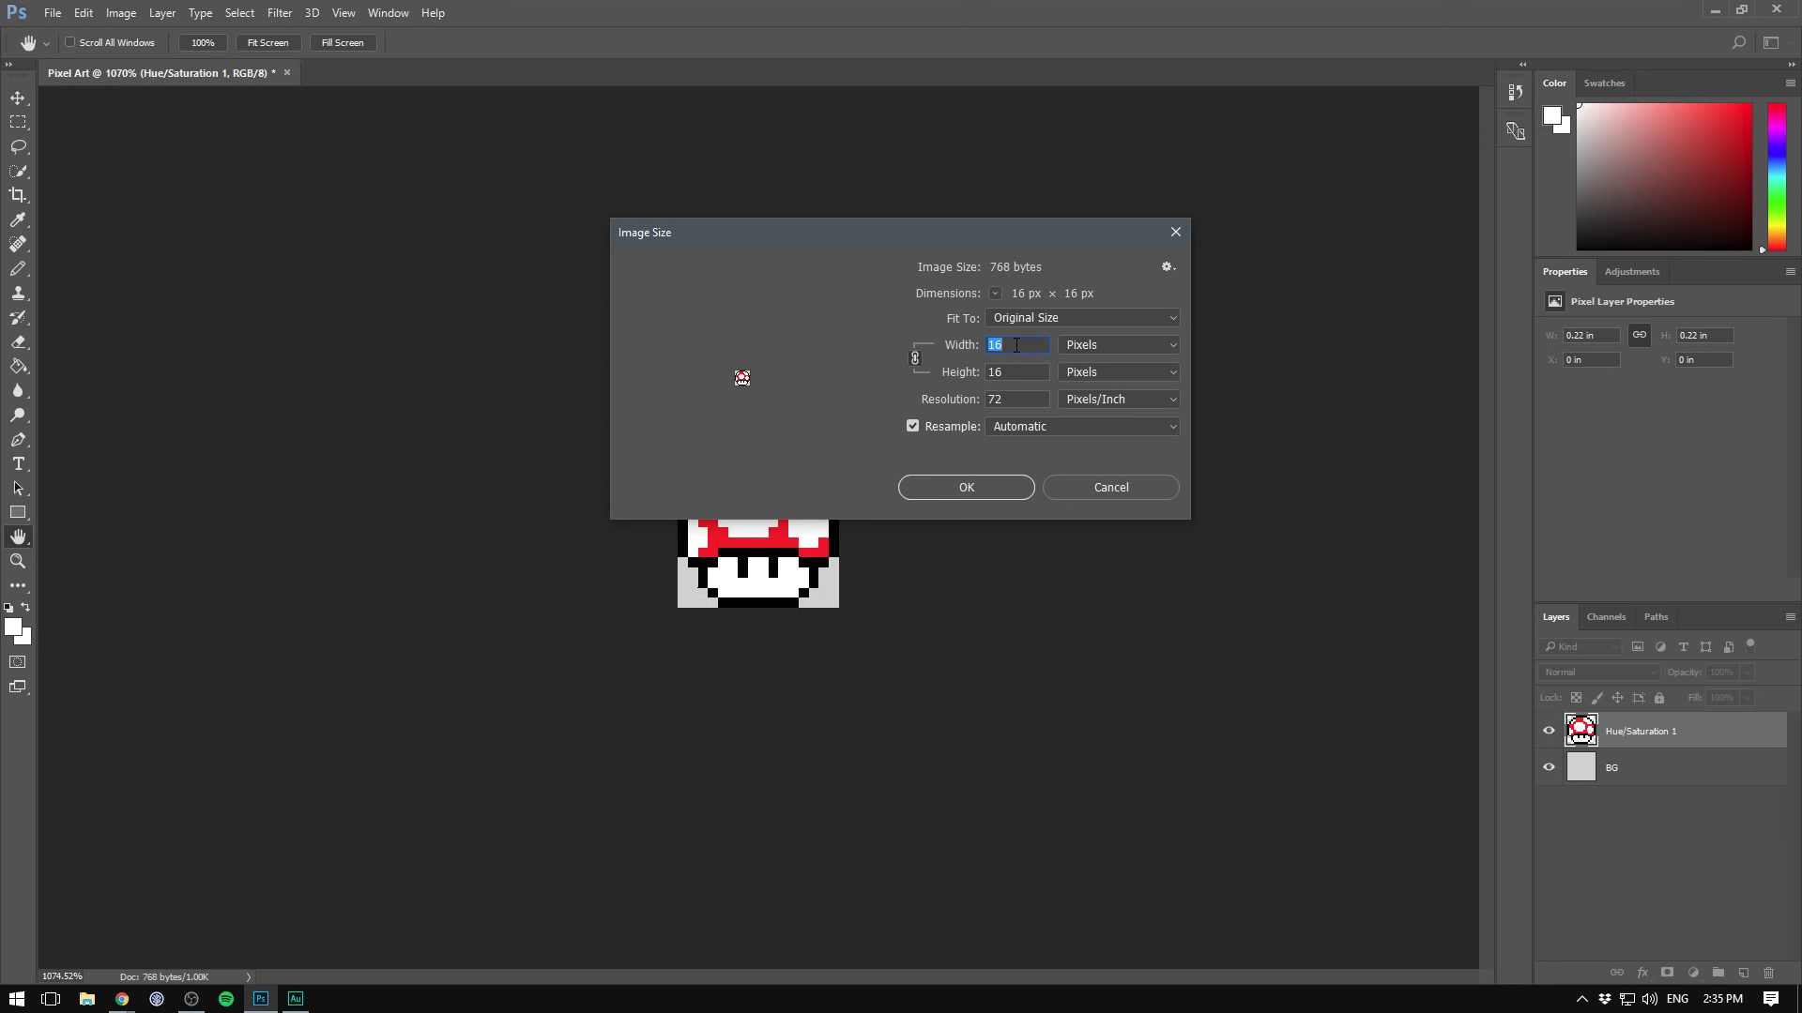
pyautogui.write('256')
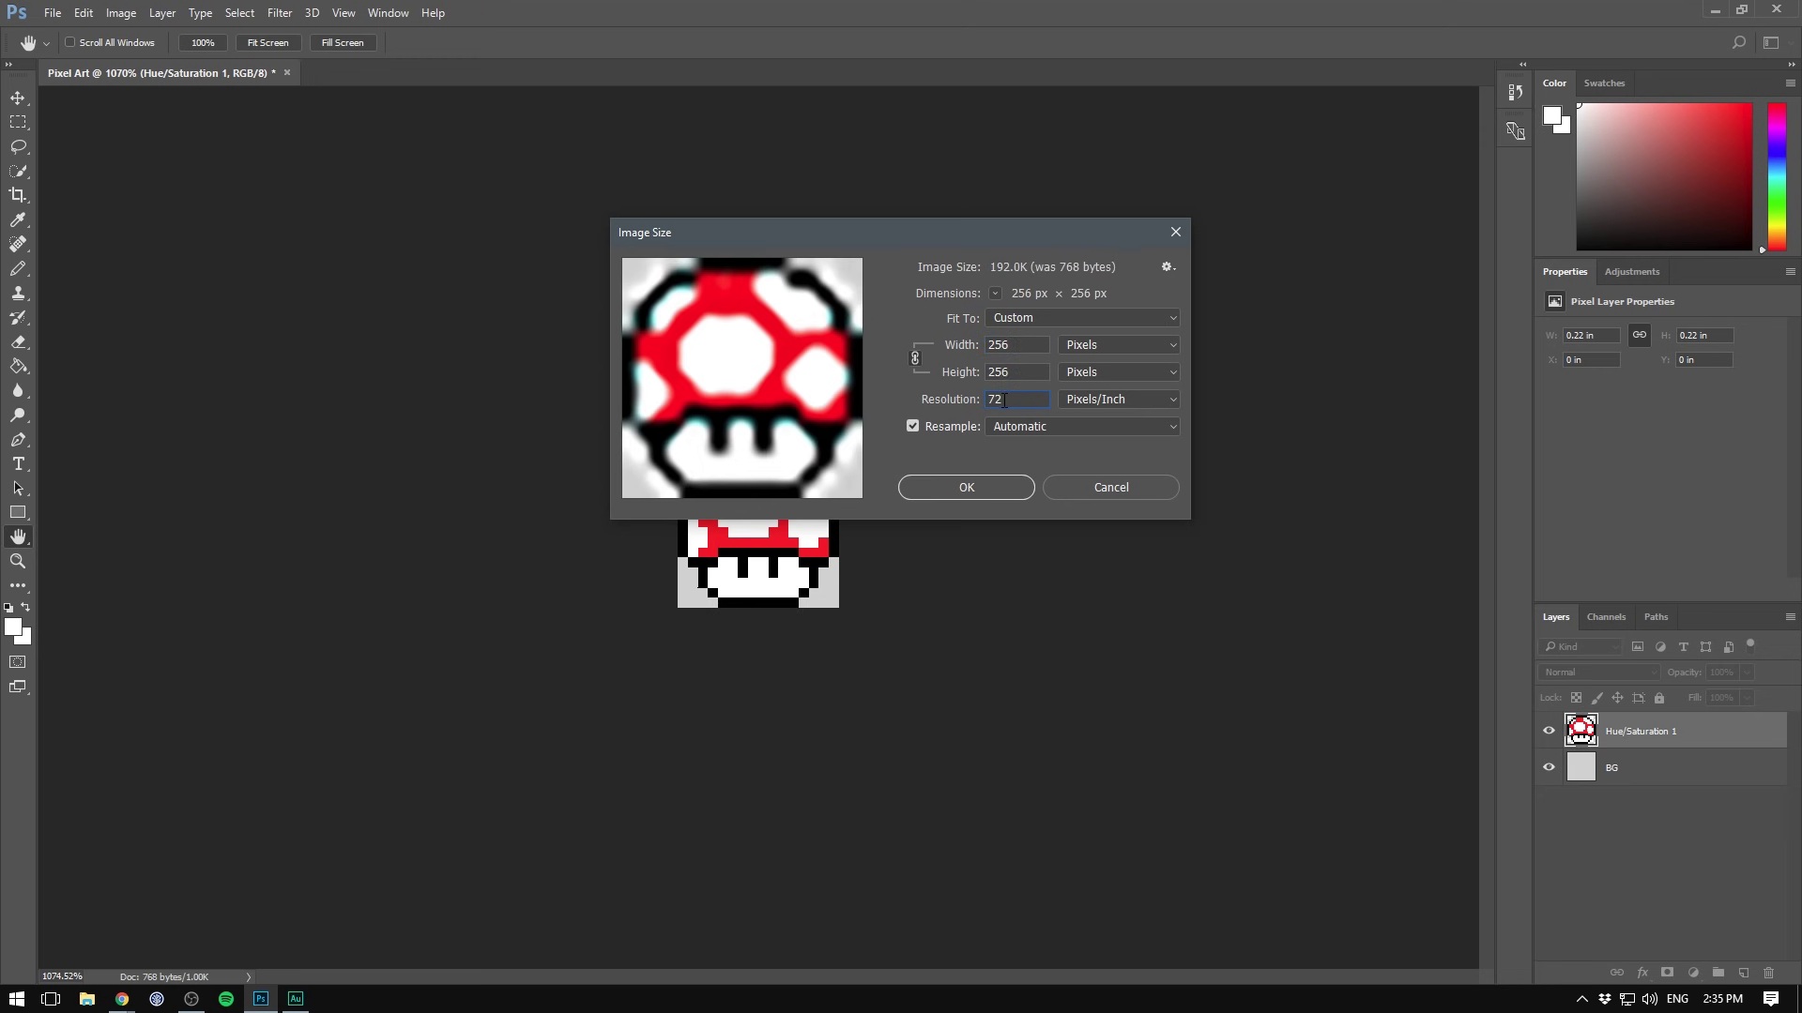
pyautogui.moveTo(755, 371)
pyautogui.click(1068, 426)
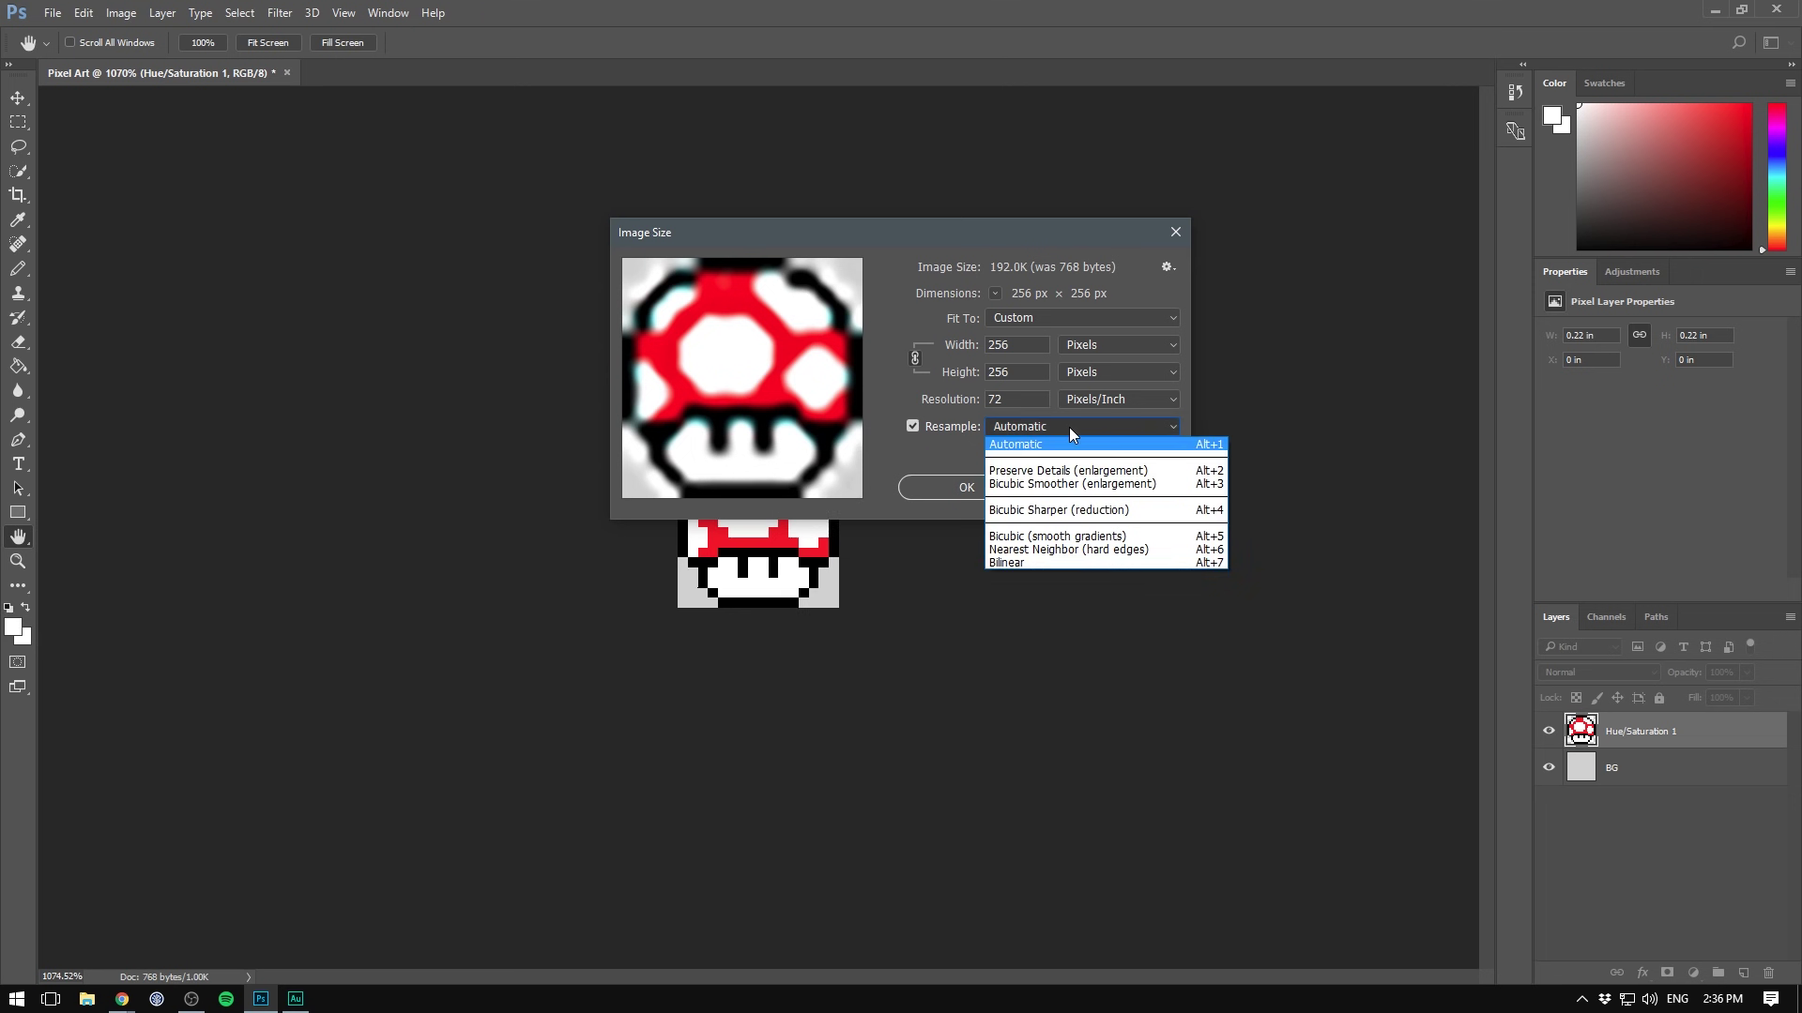
pyautogui.click(1062, 551)
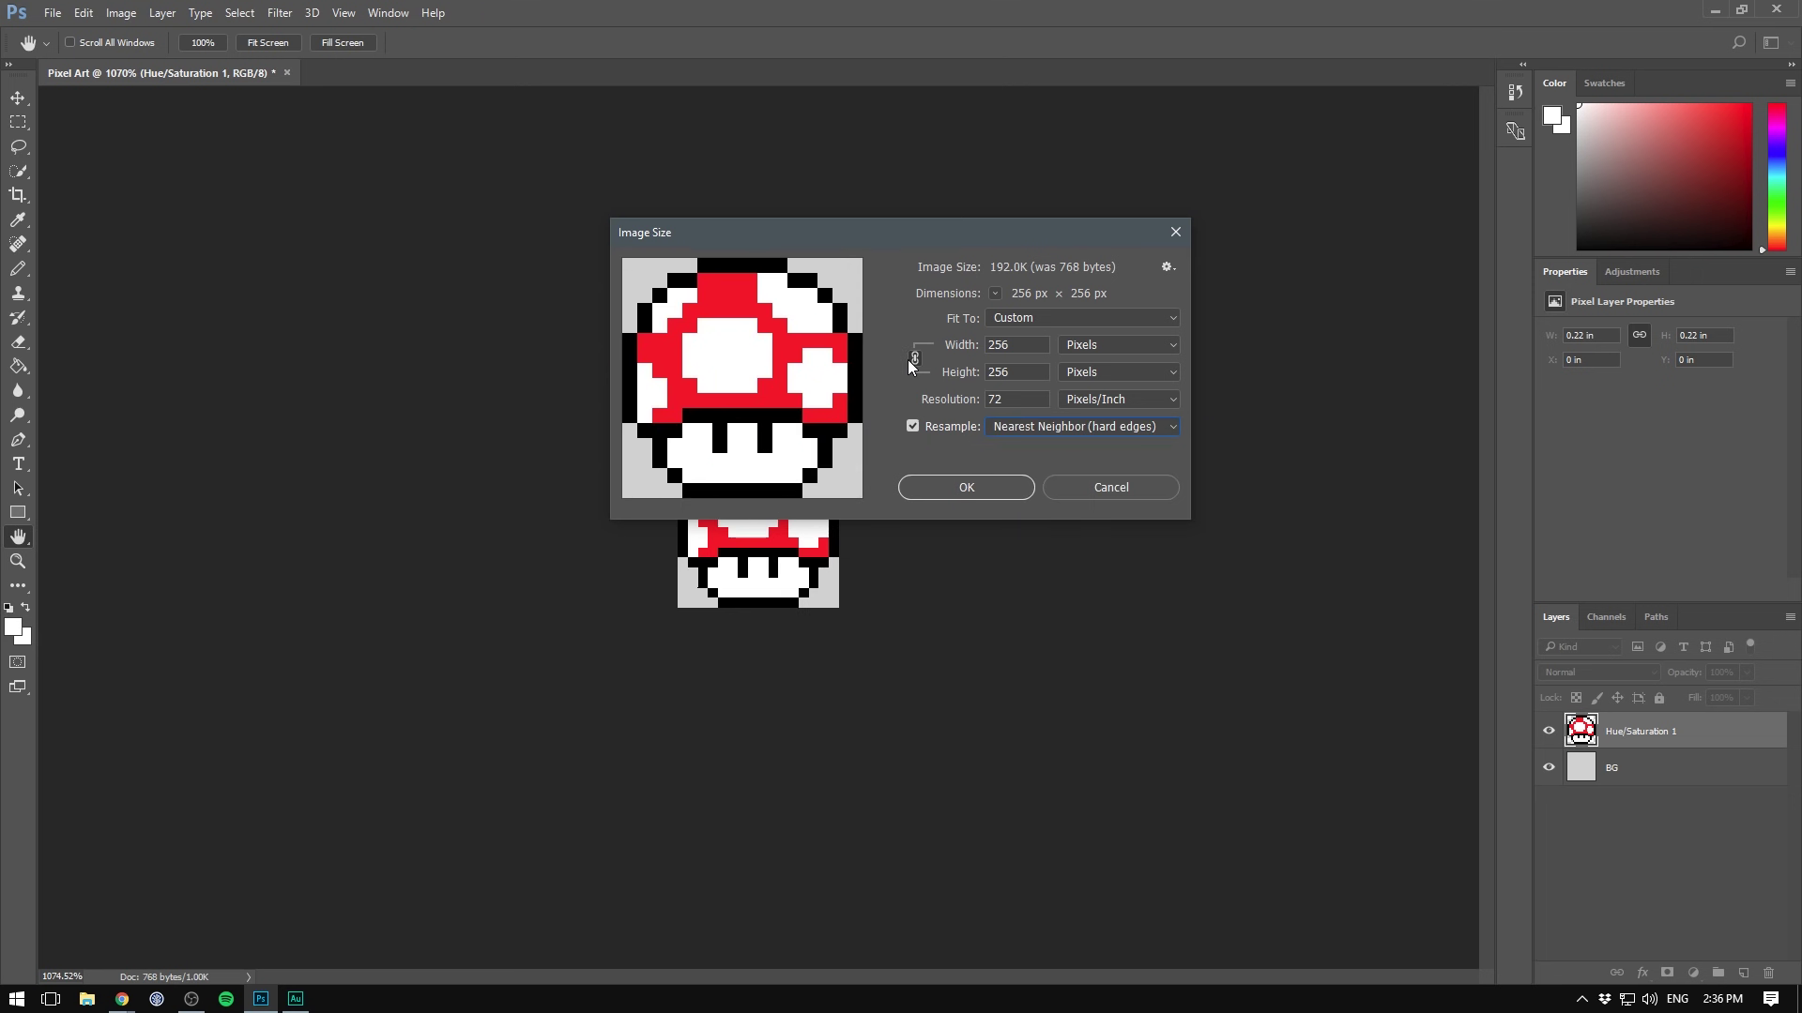
pyautogui.click(962, 486)
pyautogui.press('v')
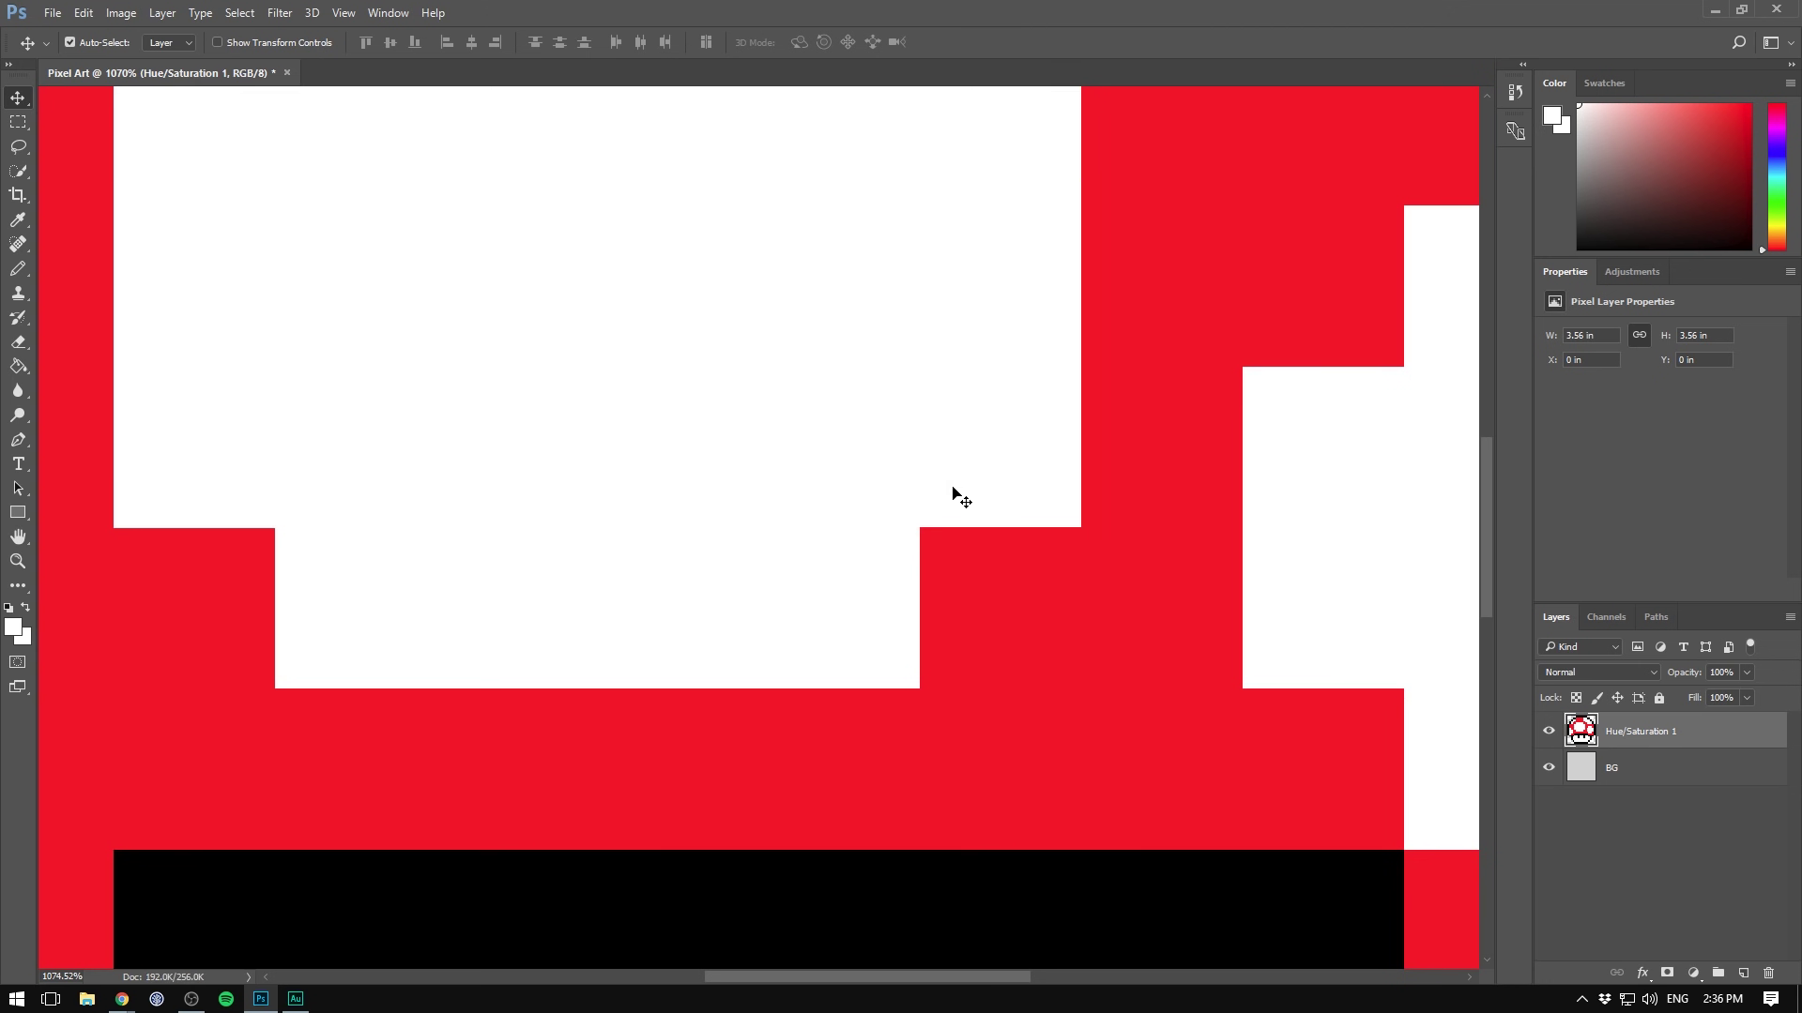
# View the image at actual size, then save a copy to the Desktop as JPEG
pyautogui.hotkey('ctrl', '1')
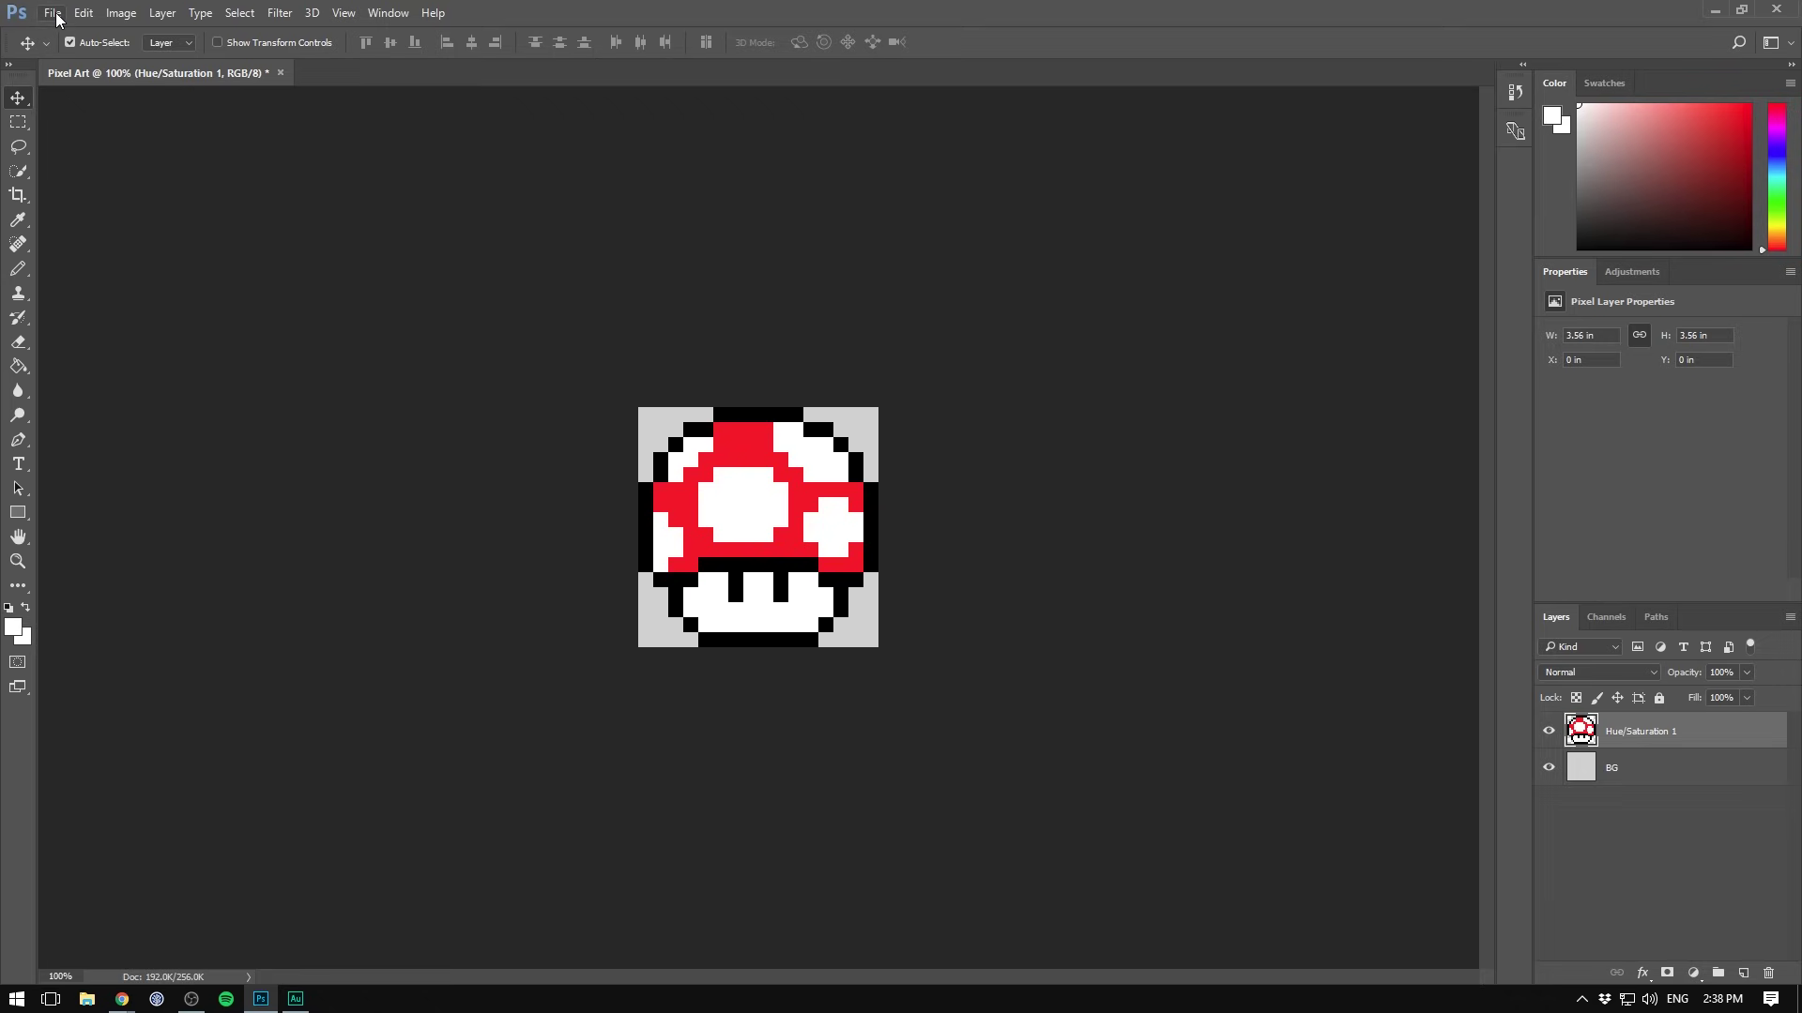
pyautogui.click(52, 13)
pyautogui.click(94, 225)
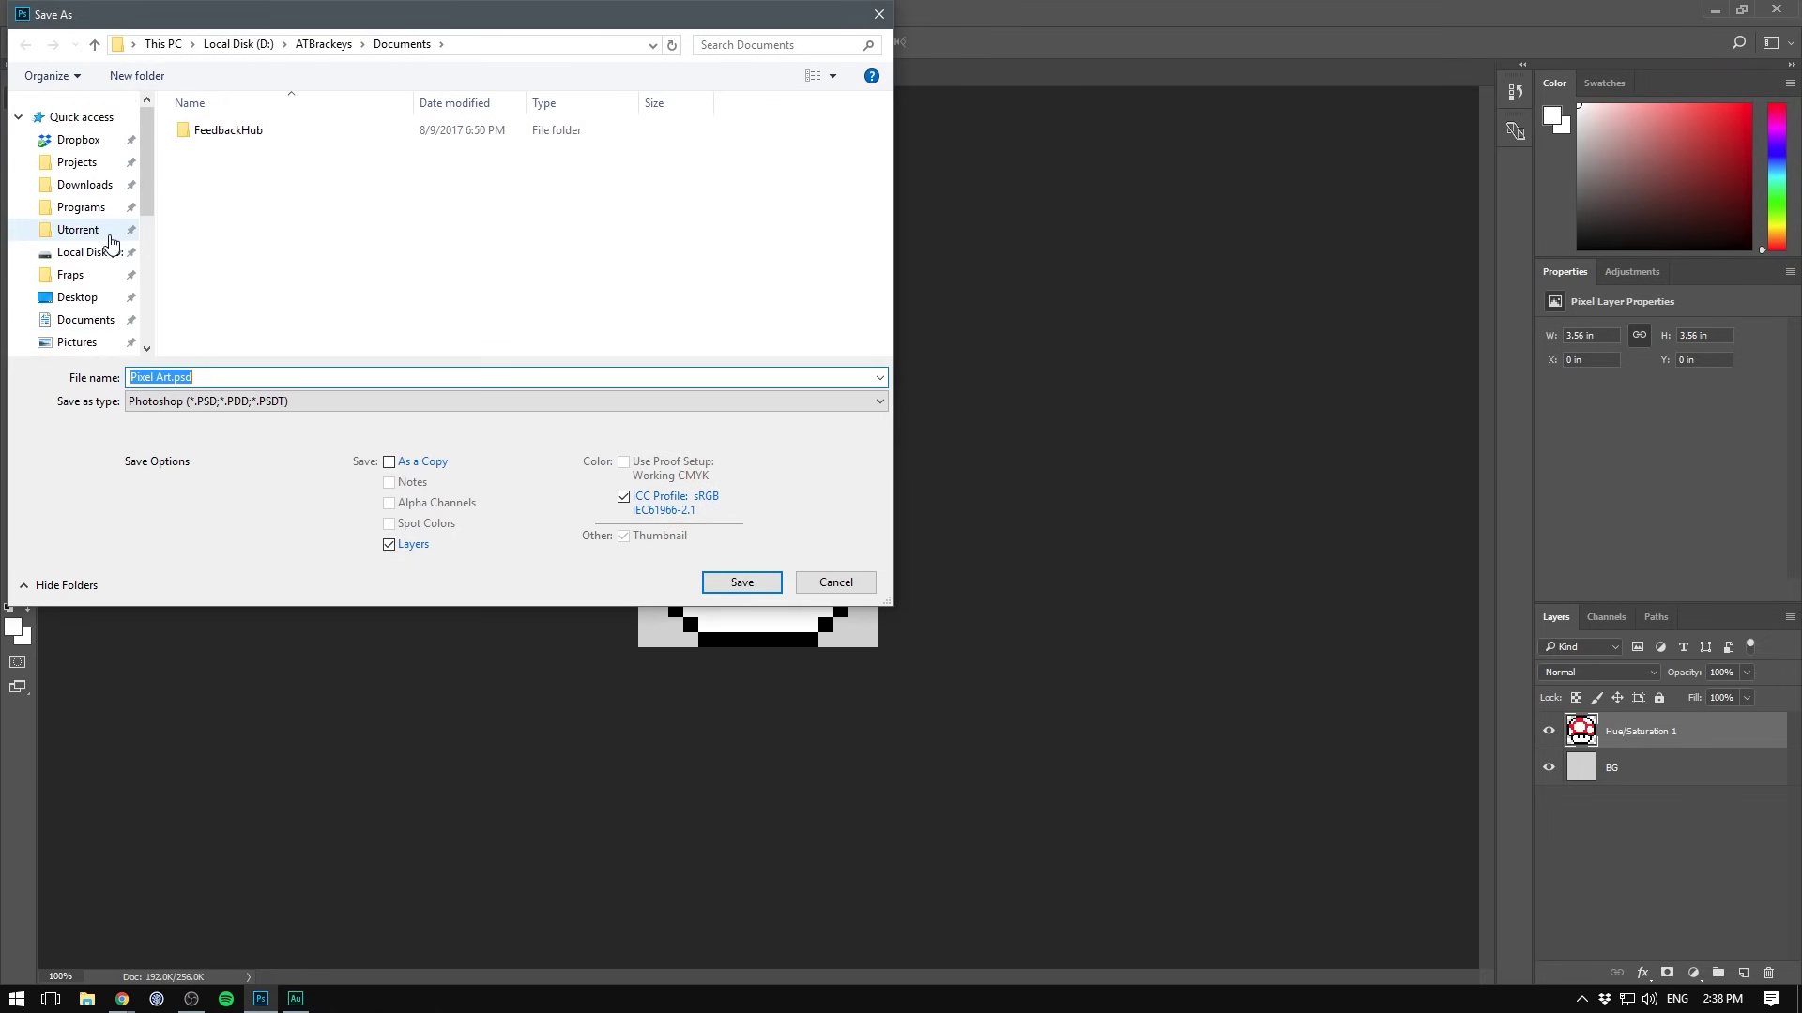
pyautogui.click(70, 297)
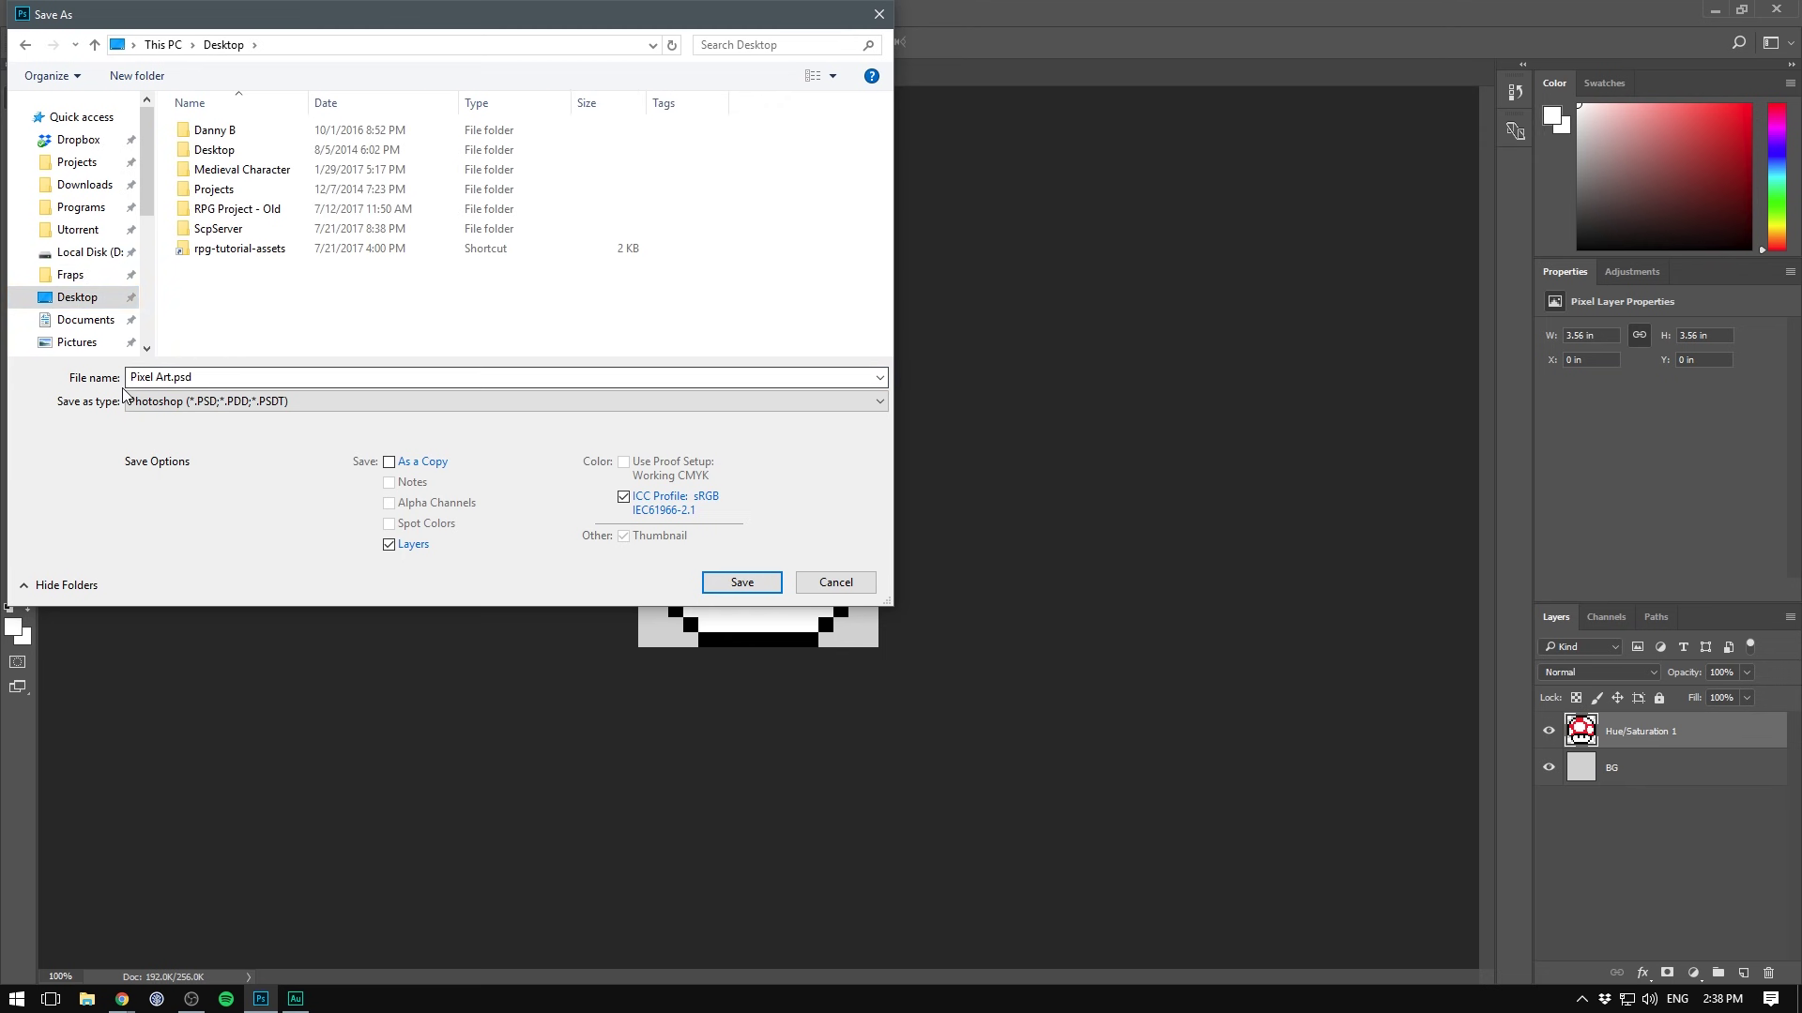
pyautogui.click(152, 402)
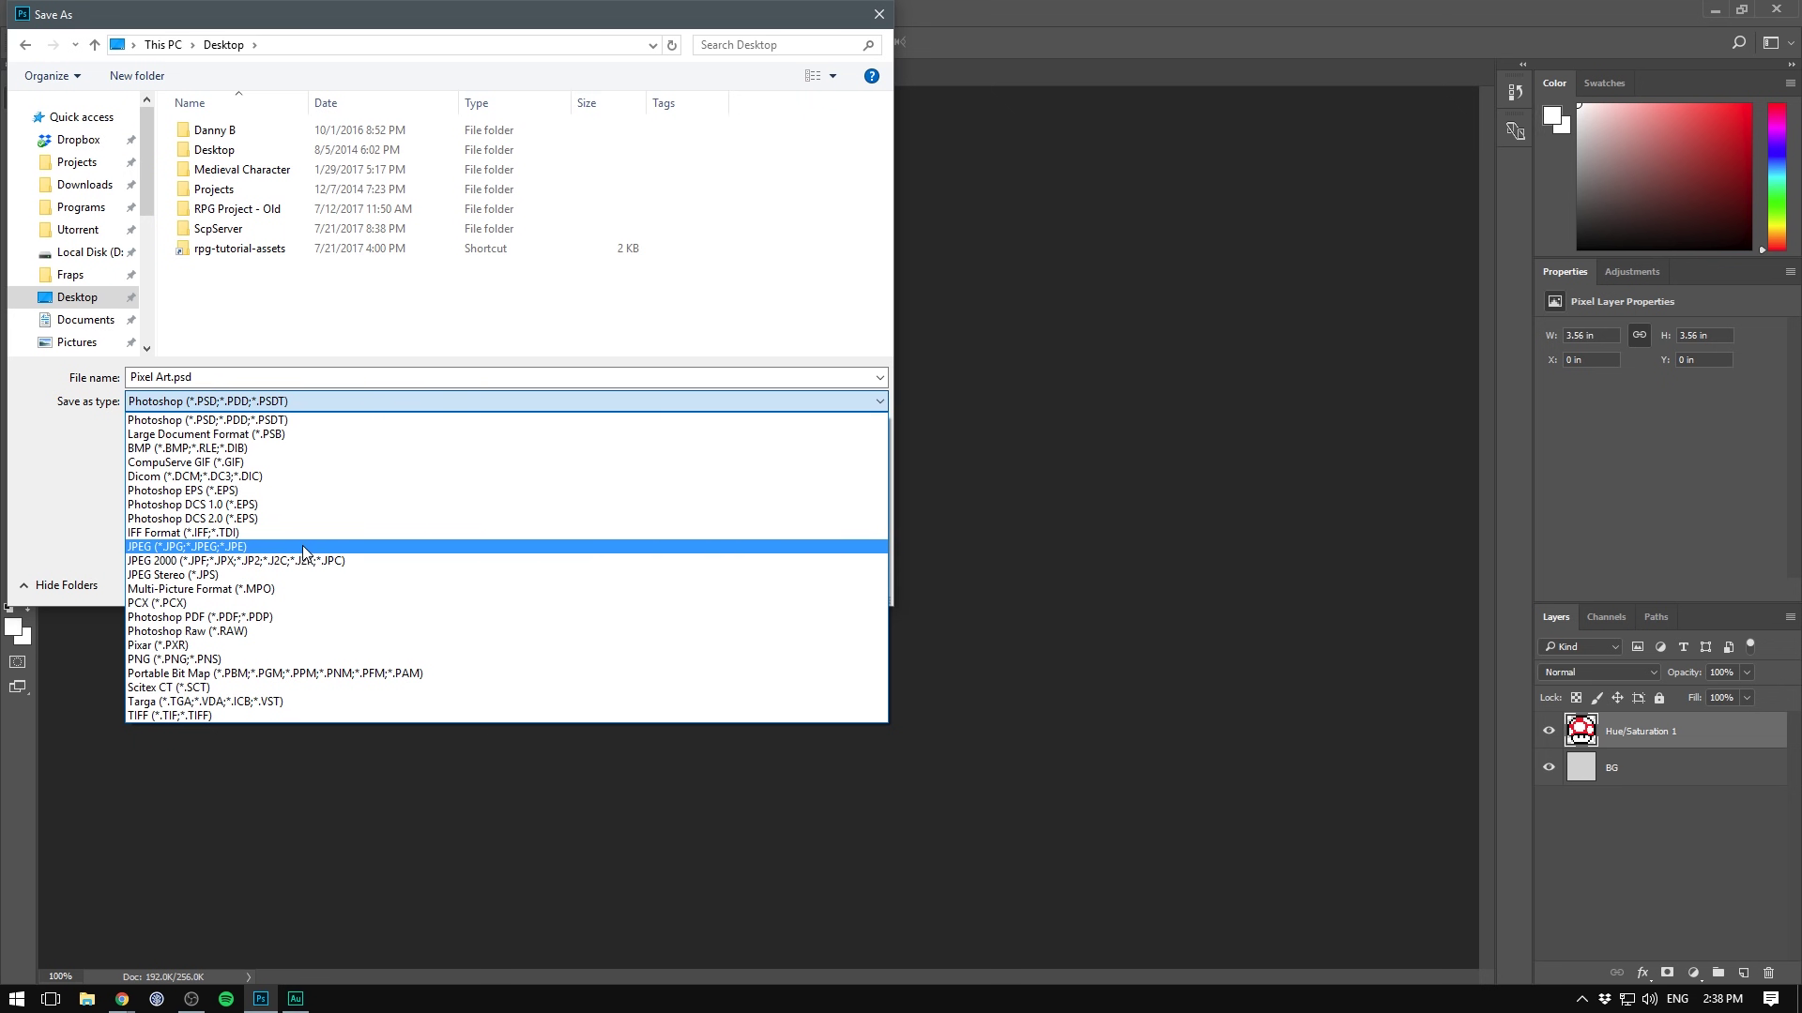
pyautogui.click(255, 547)
# Save the JPEG as Pixel Art.jpg with Quality raised to 12 (Maximum)
pyautogui.click(741, 584)
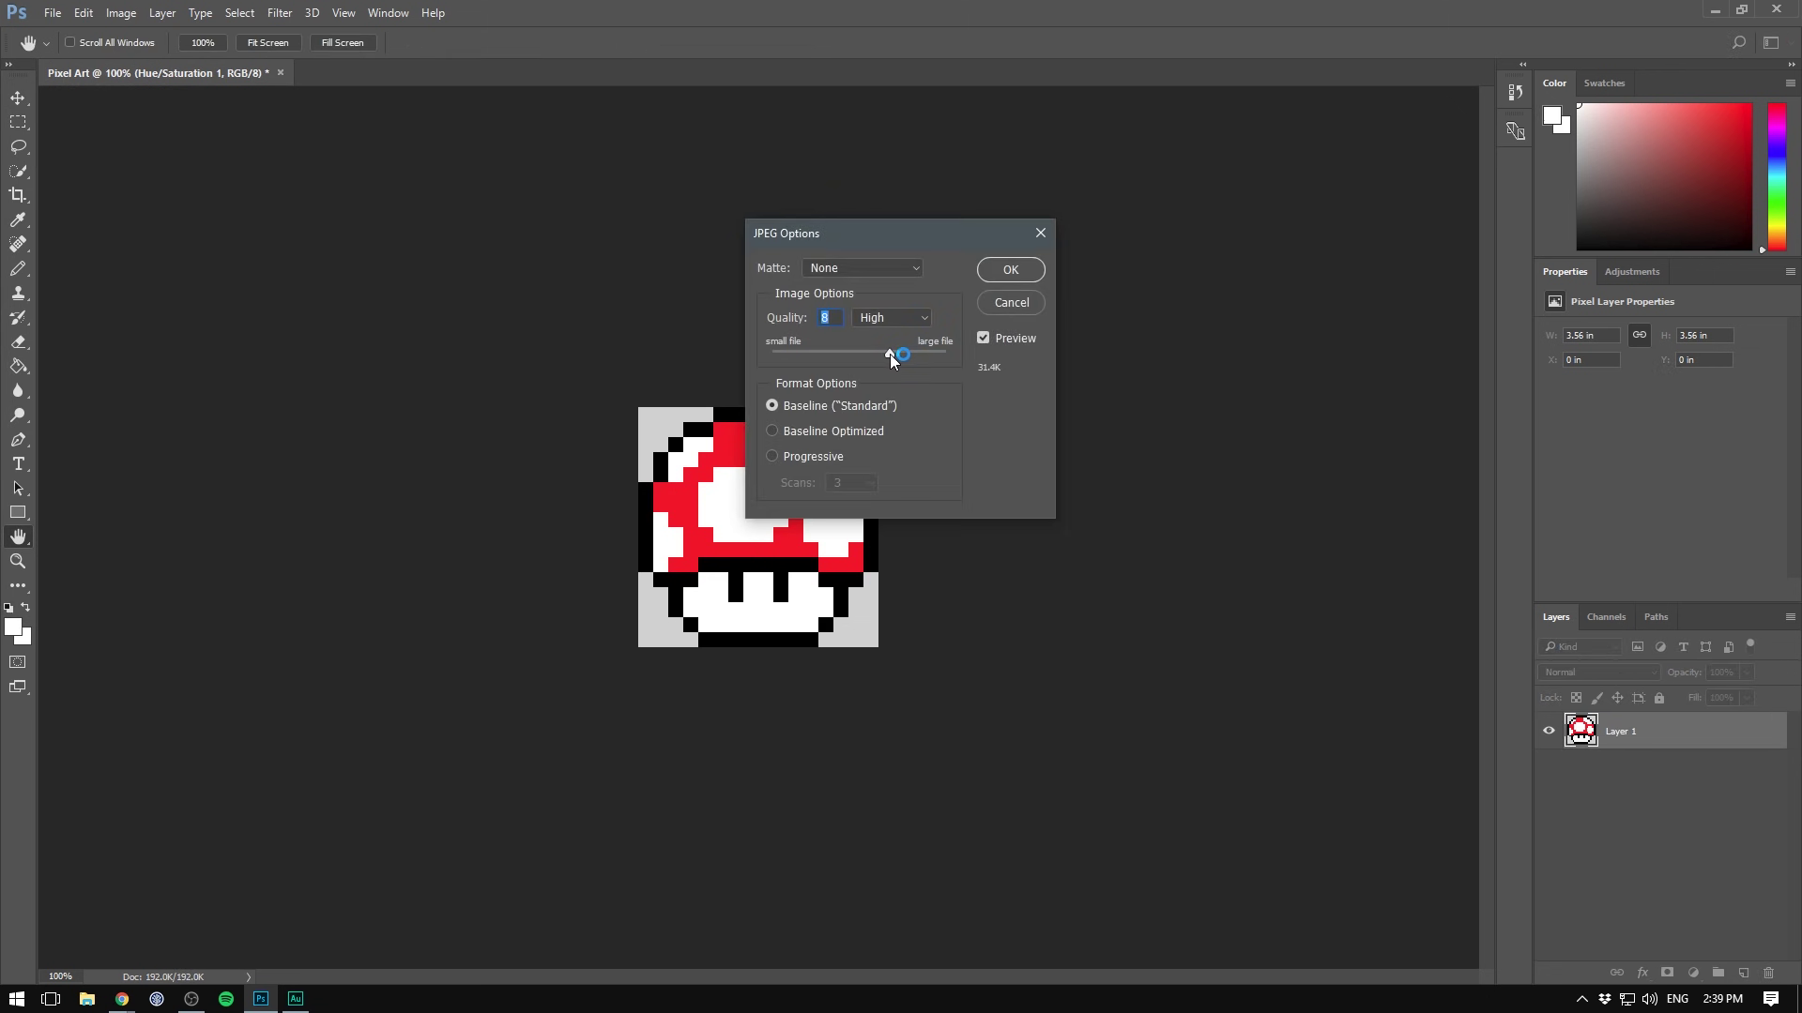
pyautogui.moveTo(890, 352); pyautogui.dragTo(933, 351)
pyautogui.click(1011, 271)
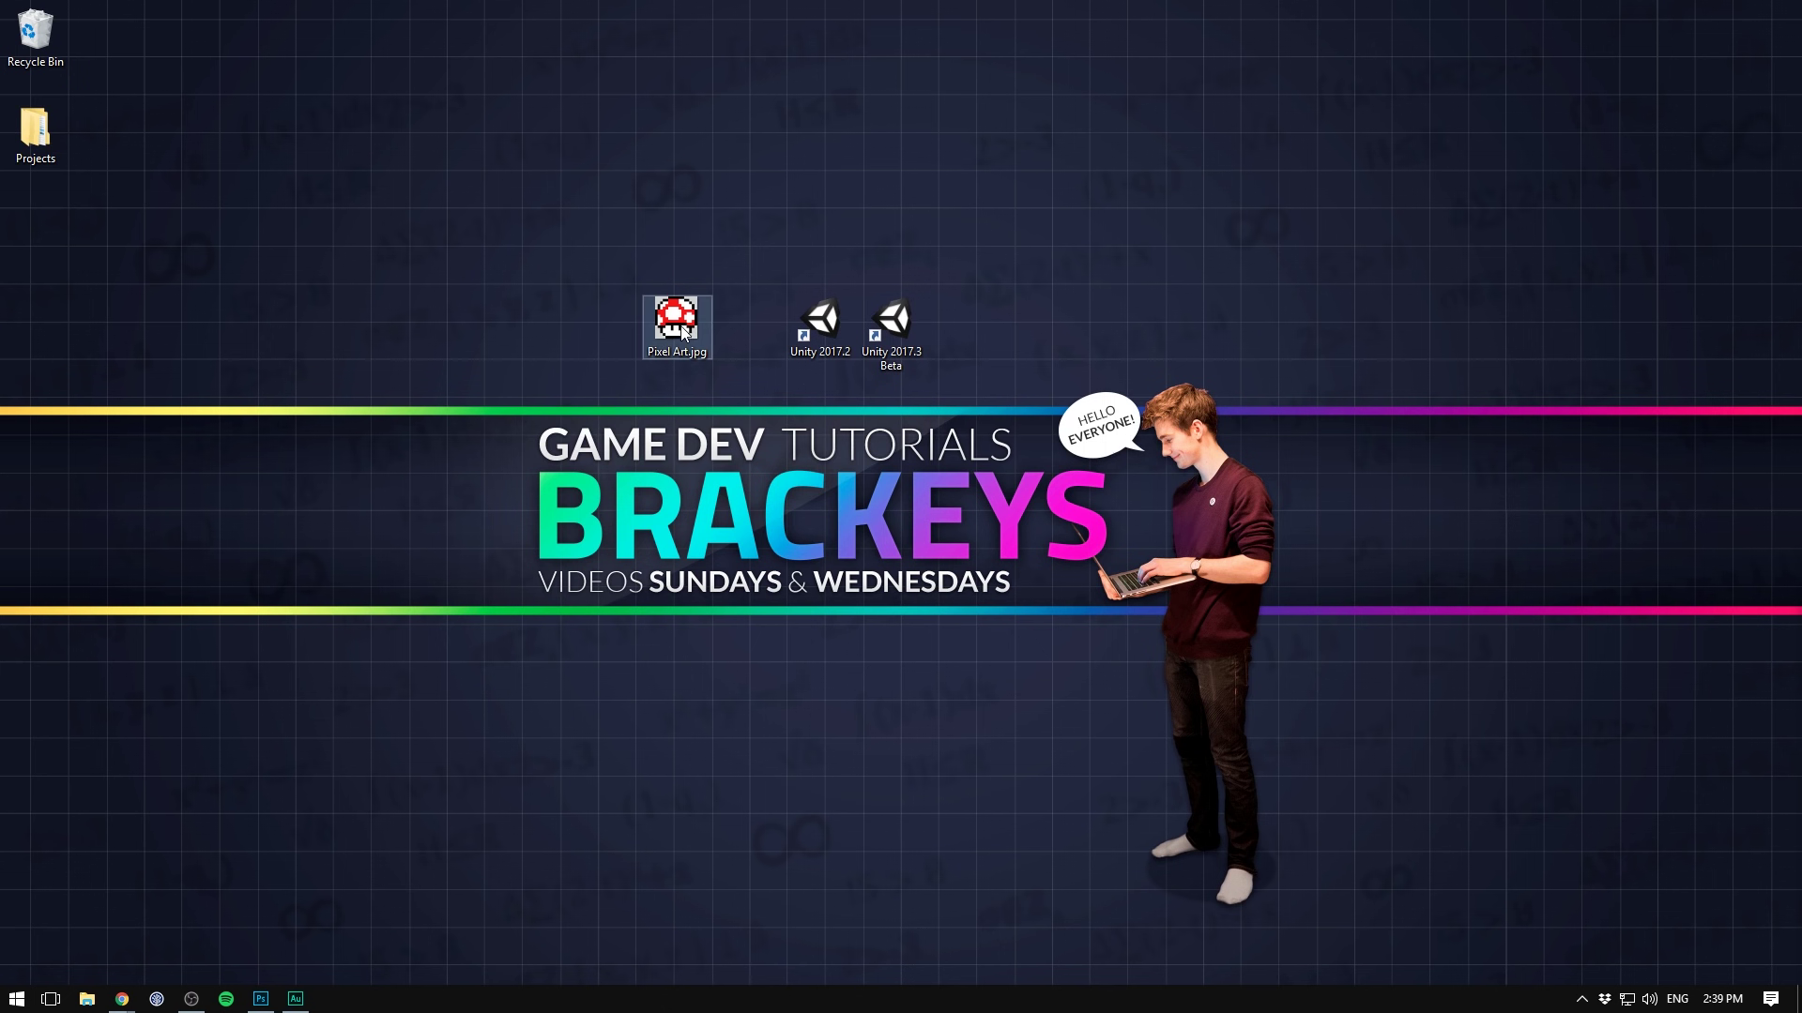
pyautogui.doubleClick(675, 324)
pyautogui.hotkey('alt', 'F4')
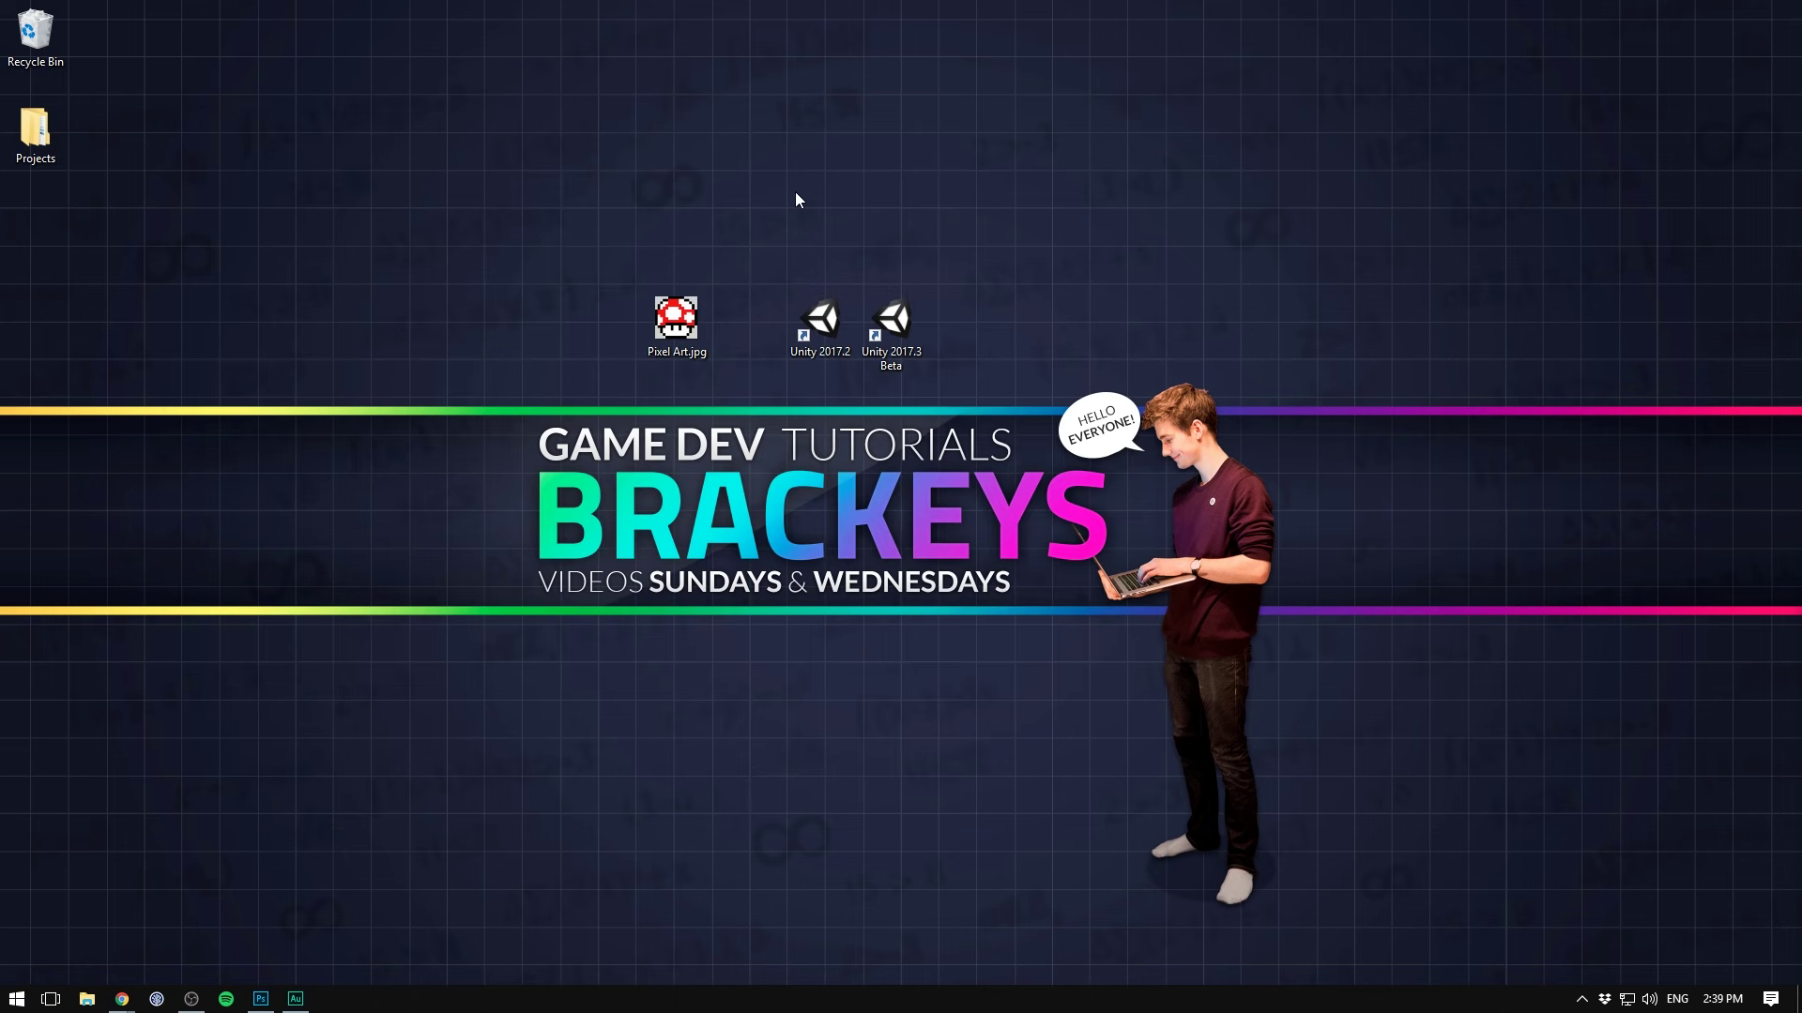